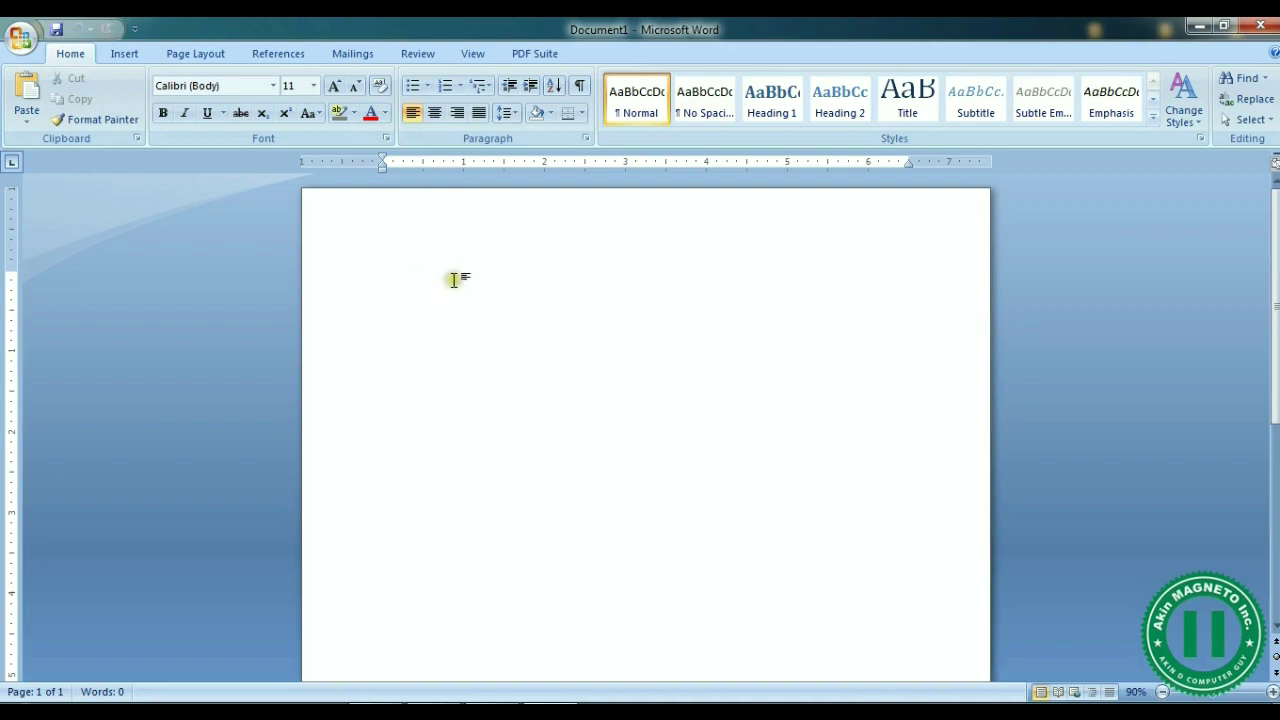
Step: Type 'This is' as test text, then select and delete it to leave a blank page
text(This is)
key(ctrl+a)
key(Delete)
Step: Open the Shapes gallery from the Insert ribbon
click(449, 608)
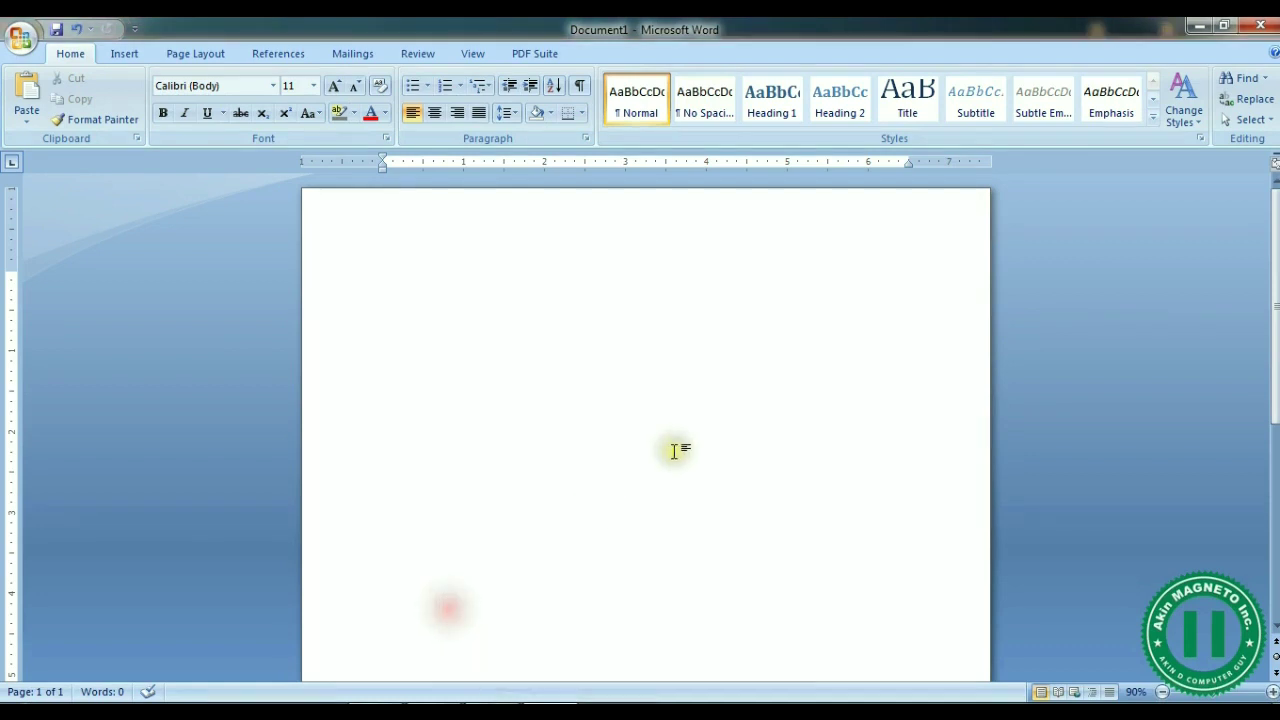
click(587, 324)
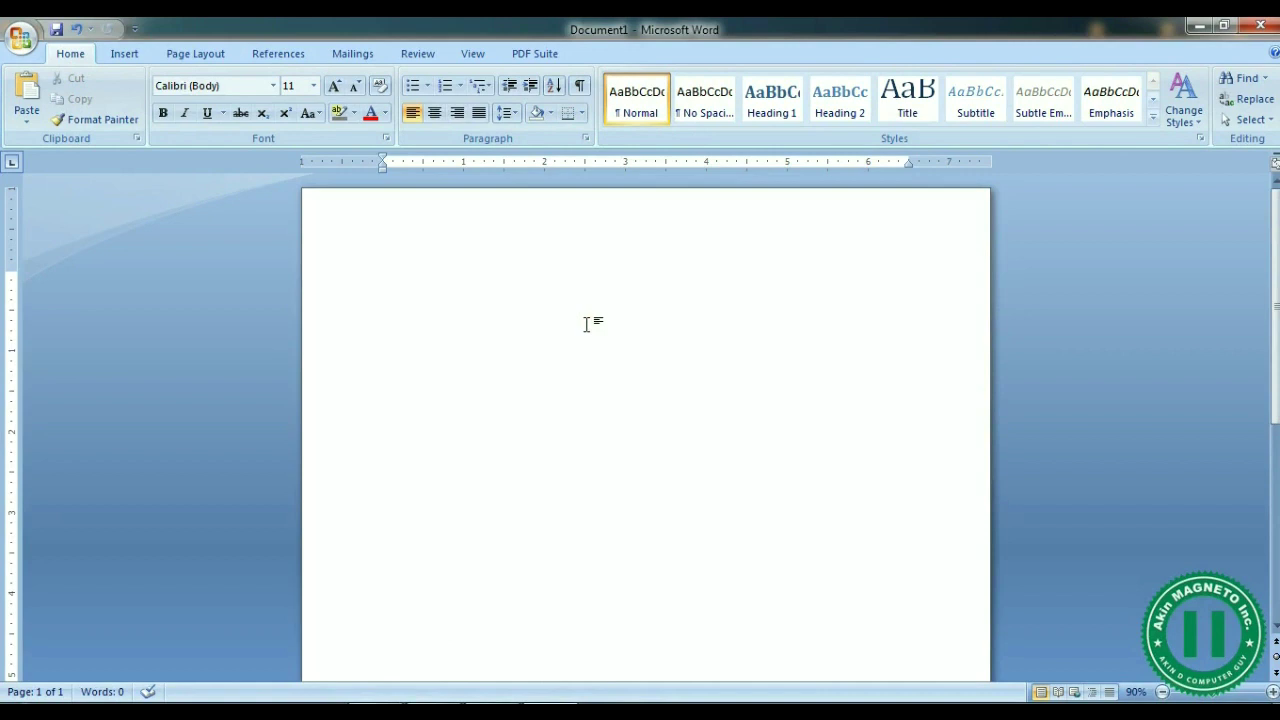
click(611, 322)
click(136, 52)
click(284, 102)
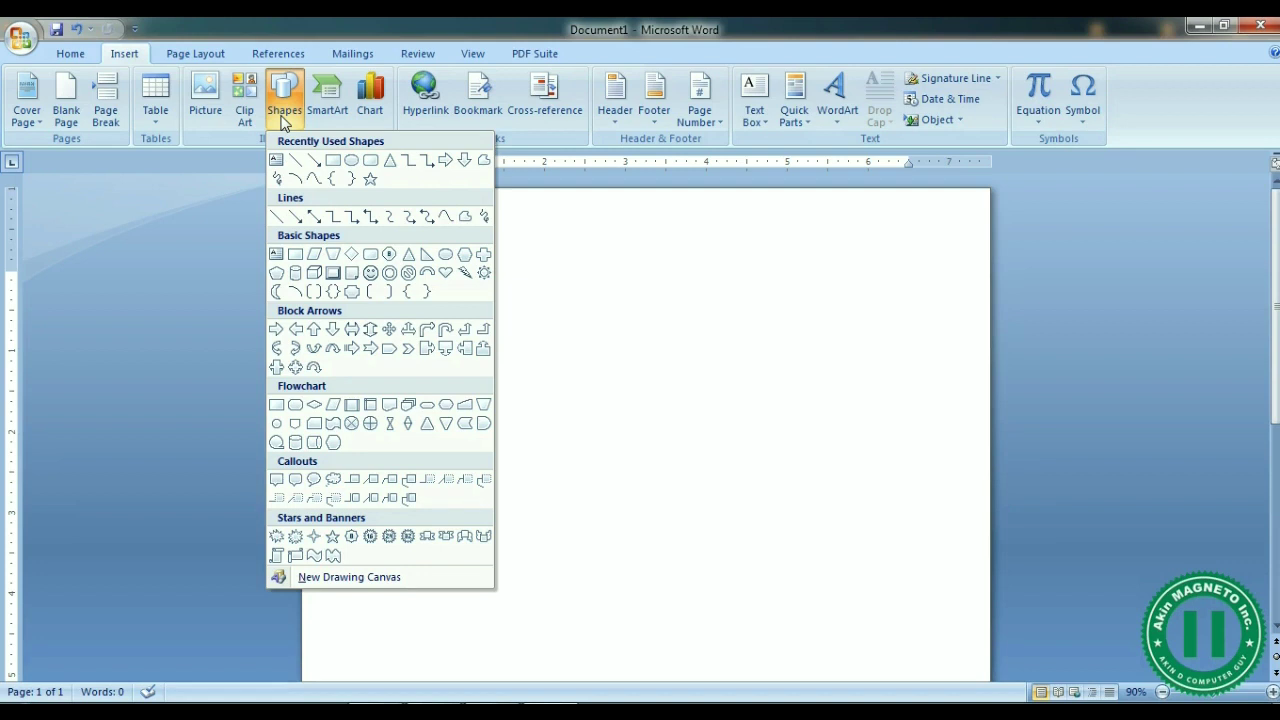
Step: Draw a rising diagonal line and place a slightly longer parallel copy beside it
click(295, 161)
drag(406, 331, 513, 249)
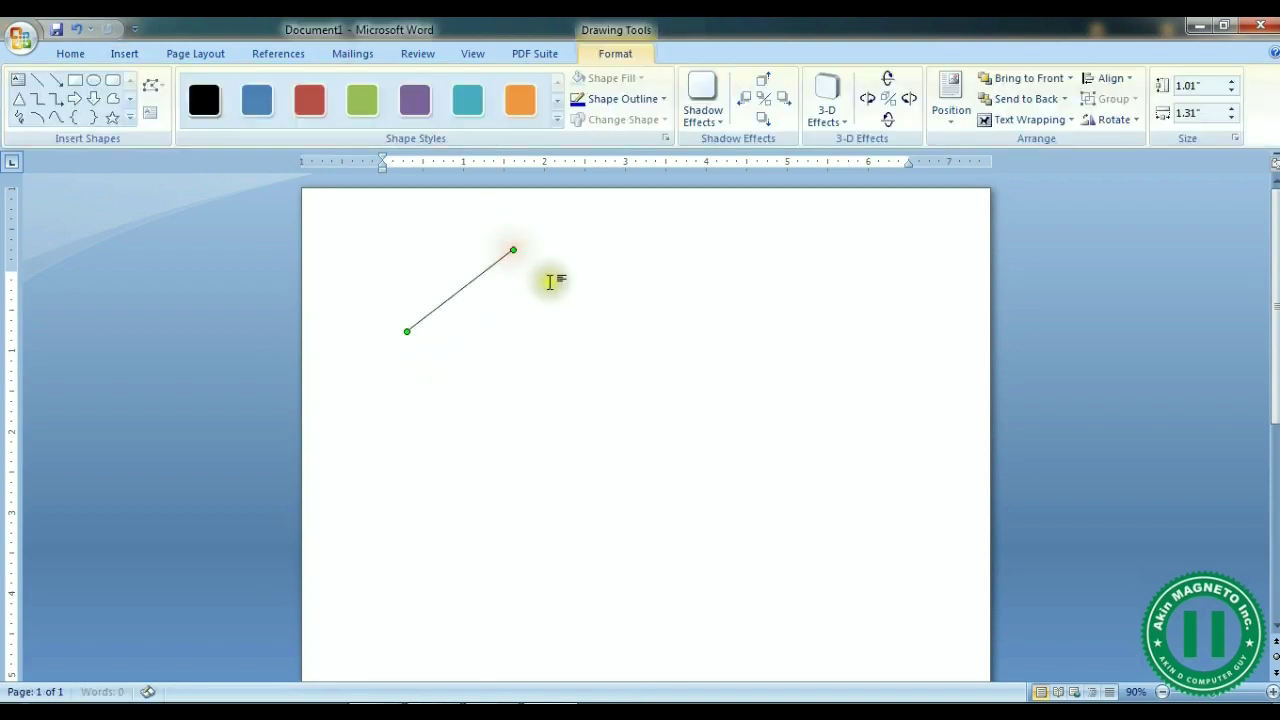
right_click(491, 277)
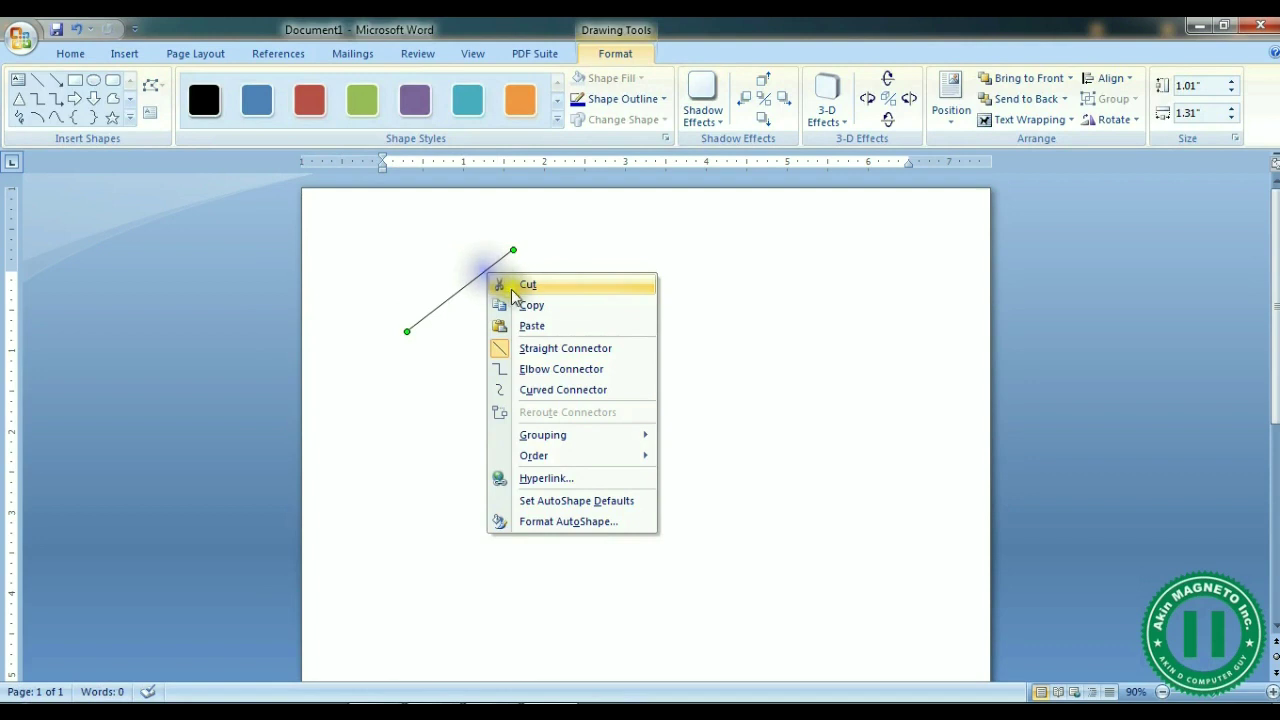
click(617, 325)
right_click(617, 325)
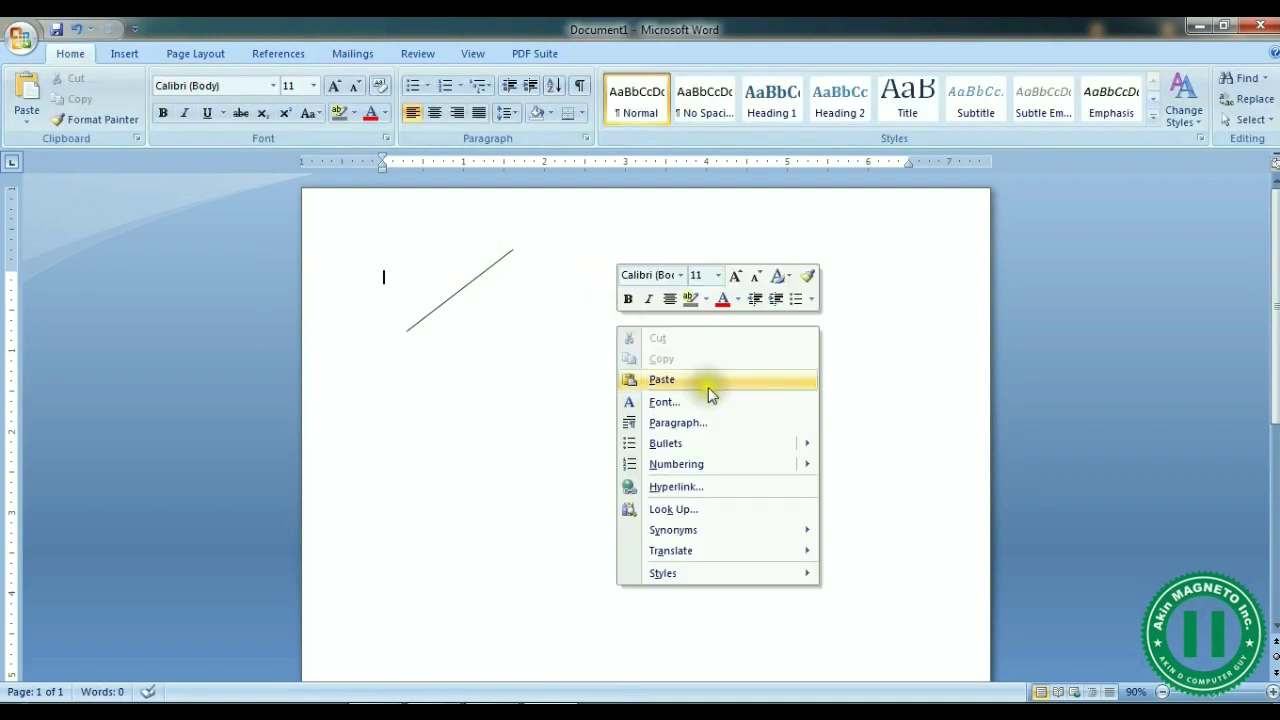
click(705, 382)
drag(462, 318, 444, 290)
drag(507, 236, 518, 224)
click(497, 260)
Step: Join the two diagonal lines' lower-left ends with a short connecting line
click(124, 53)
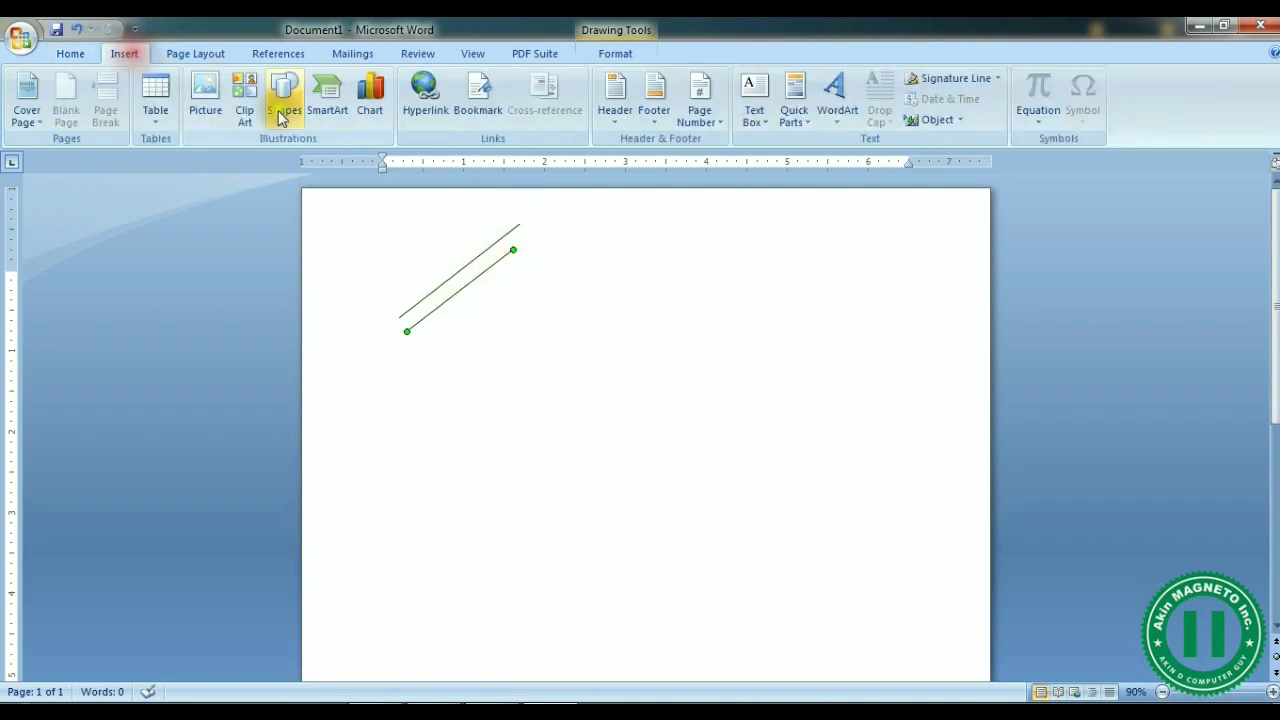
click(284, 100)
click(297, 163)
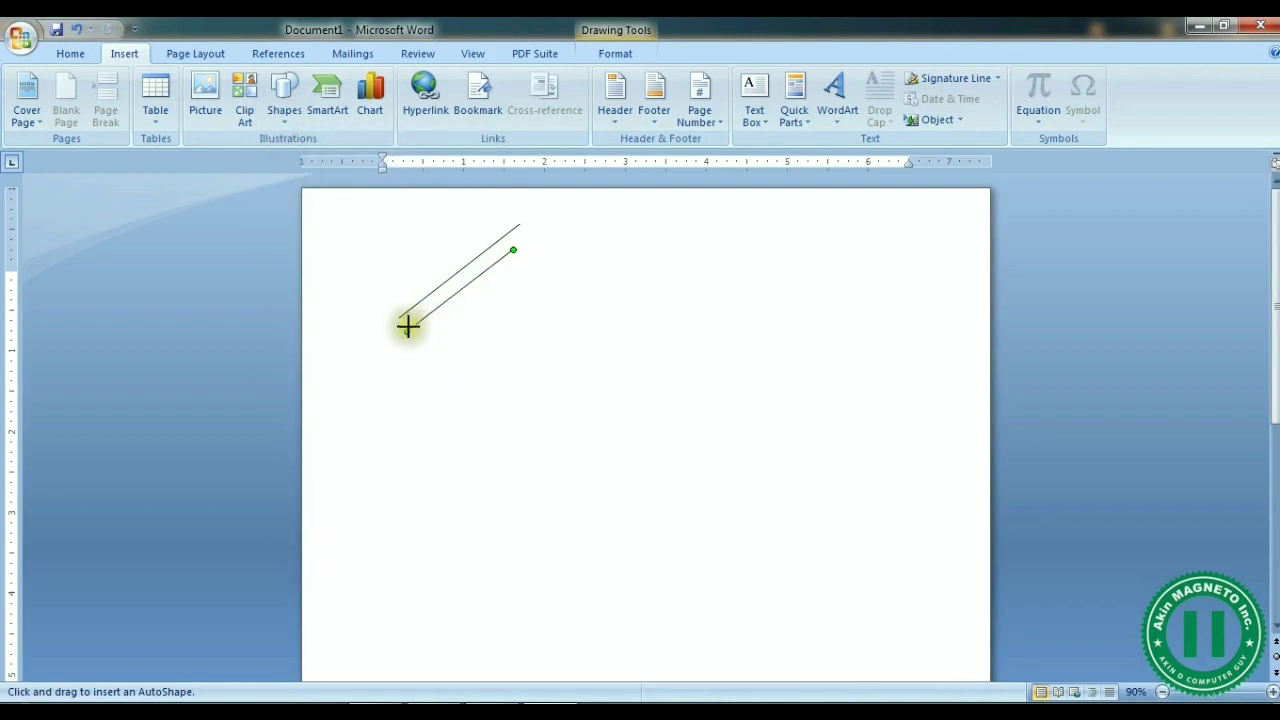
drag(401, 320, 407, 330)
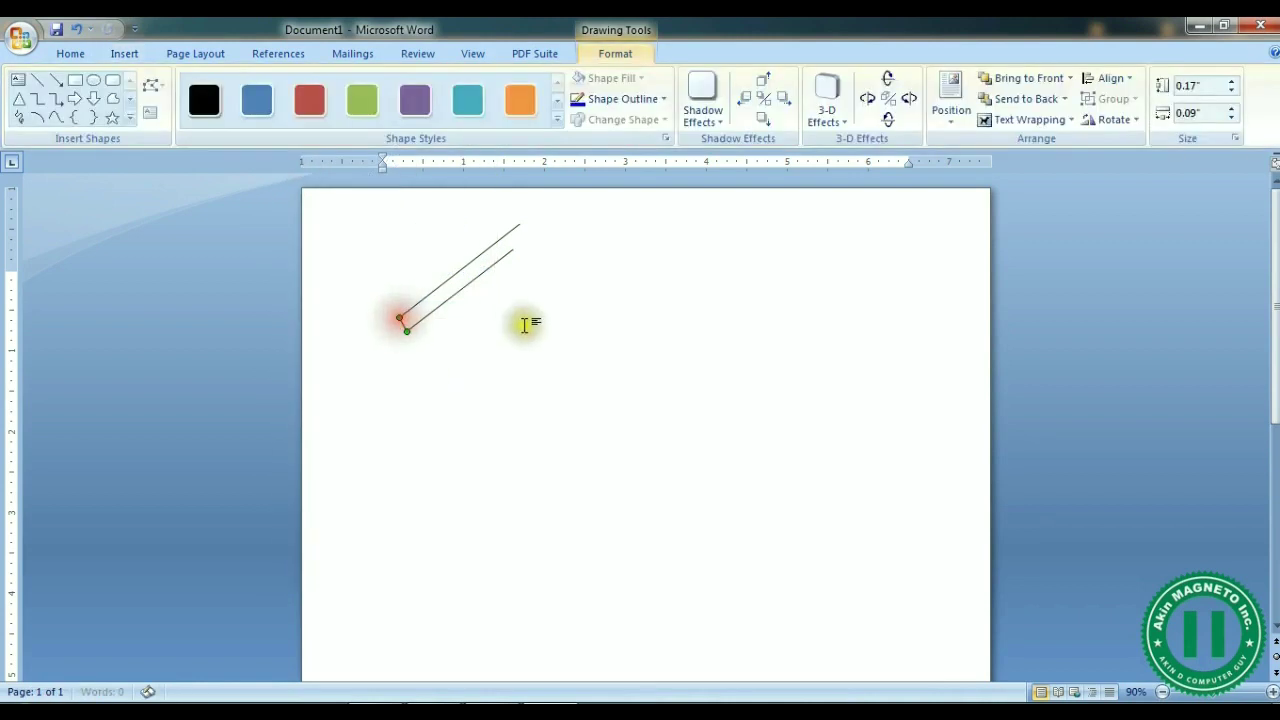
click(521, 320)
click(505, 254)
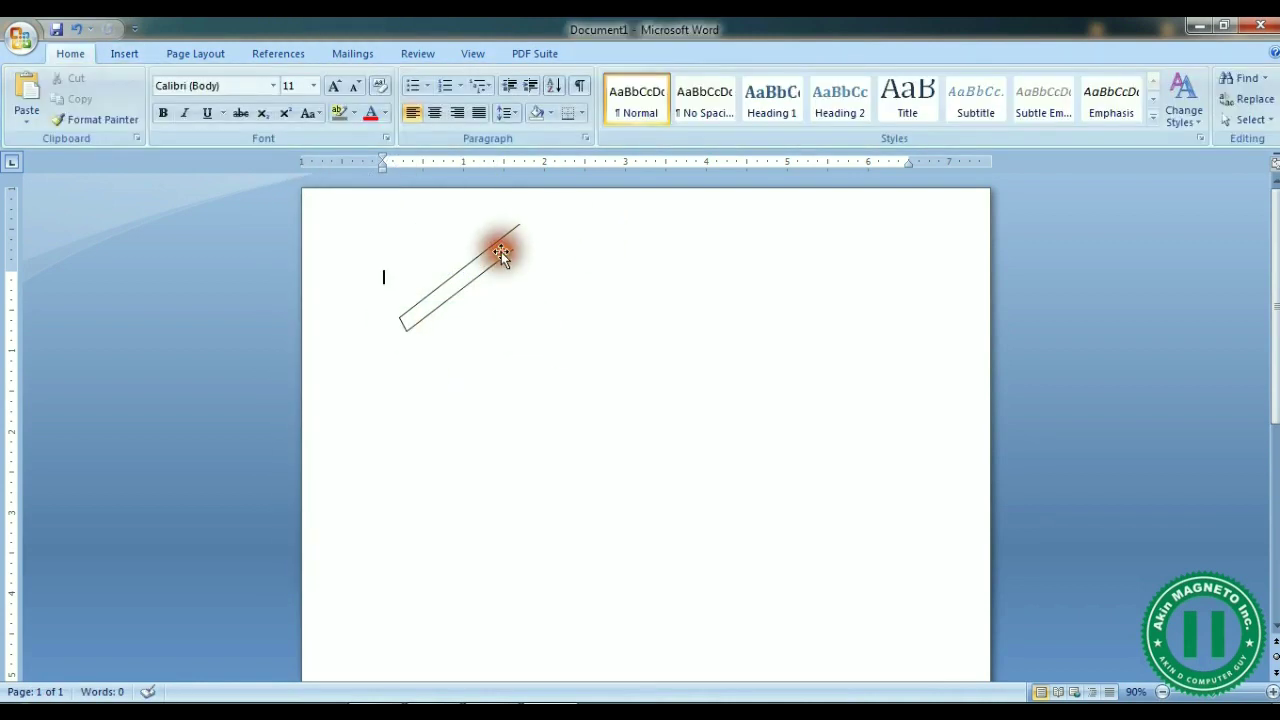
click(122, 53)
click(282, 100)
Step: Draw the inner and outer right roof slopes descending down-right from the roof's top ends
click(297, 157)
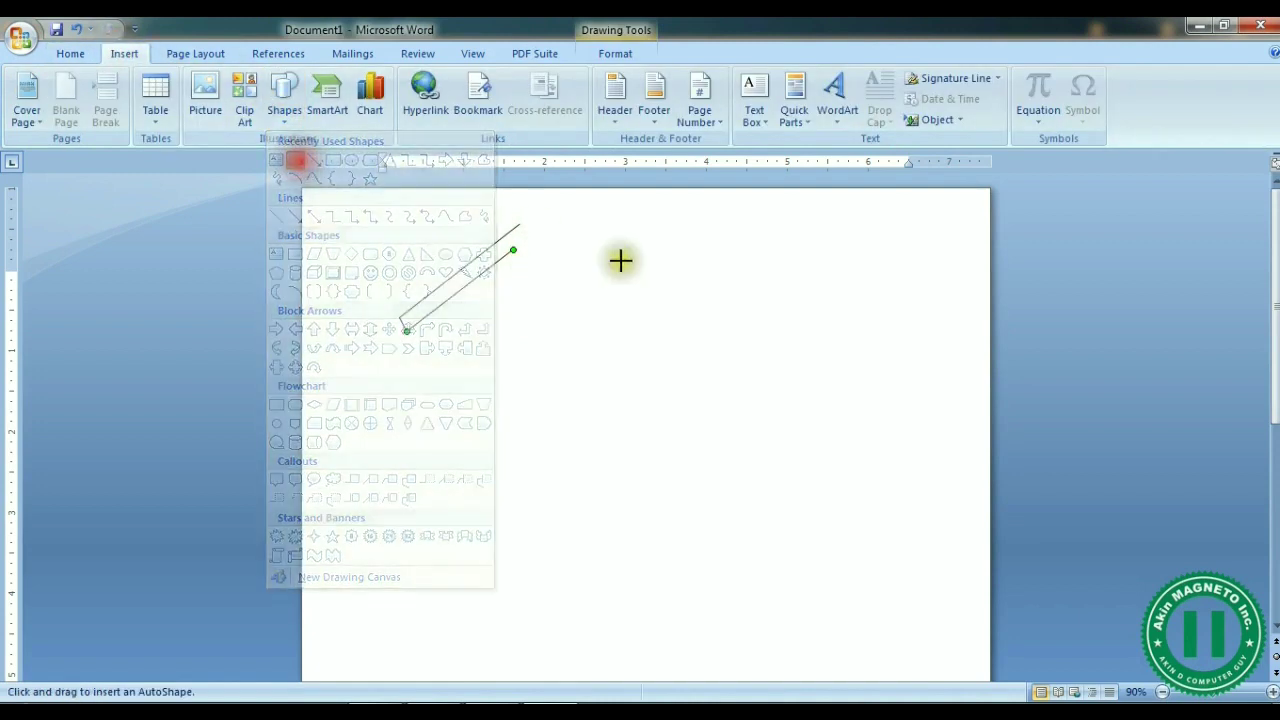
drag(512, 252, 577, 330)
click(37, 80)
click(517, 221)
drag(587, 302, 591, 320)
click(646, 329)
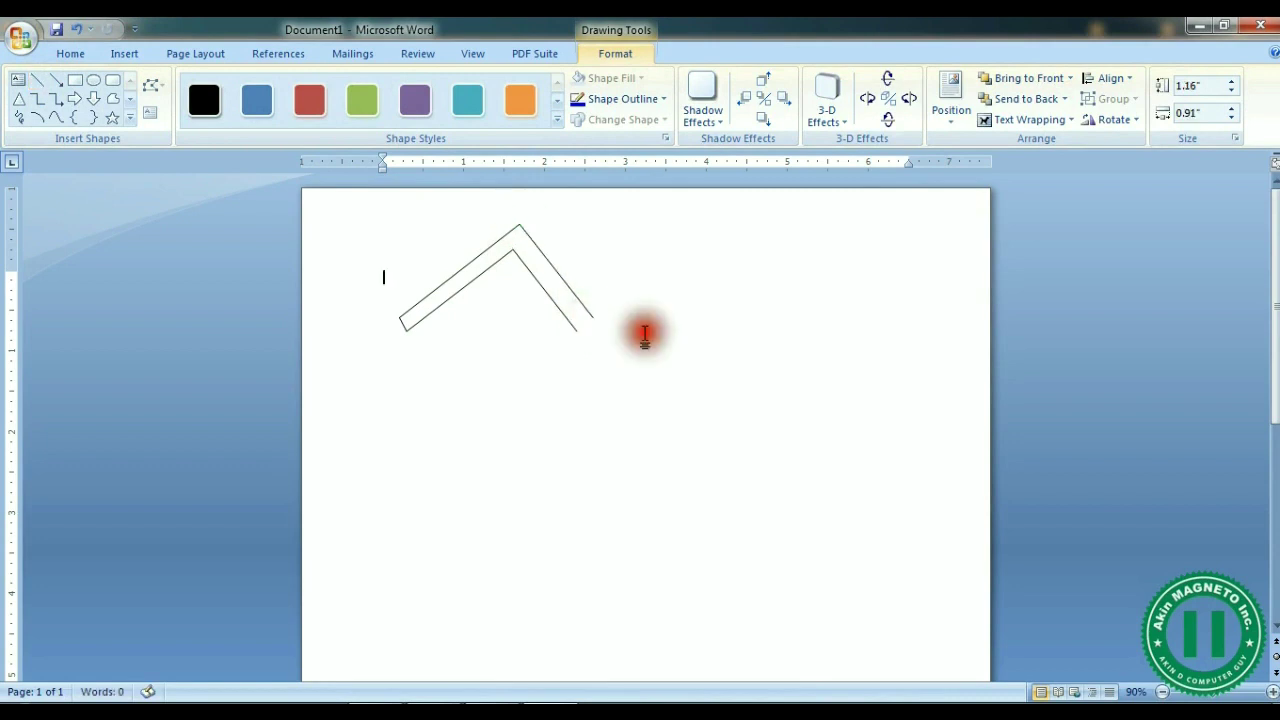
click(575, 330)
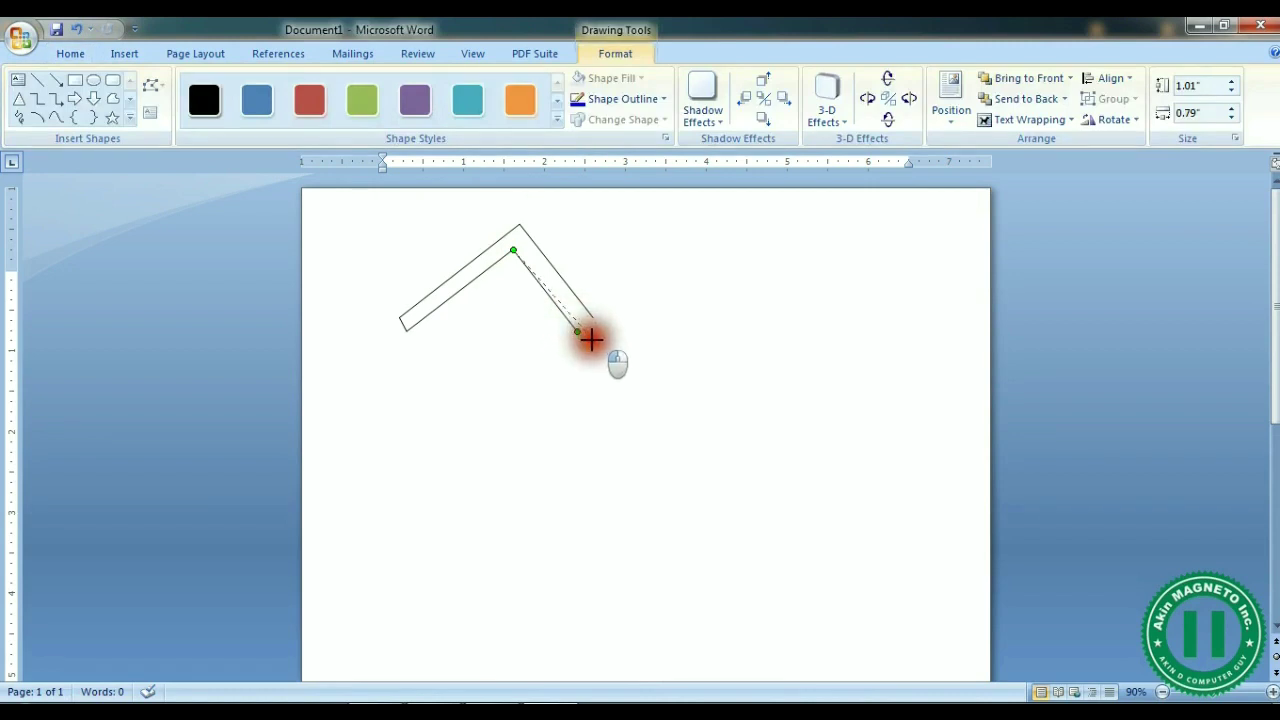
drag(588, 333, 587, 331)
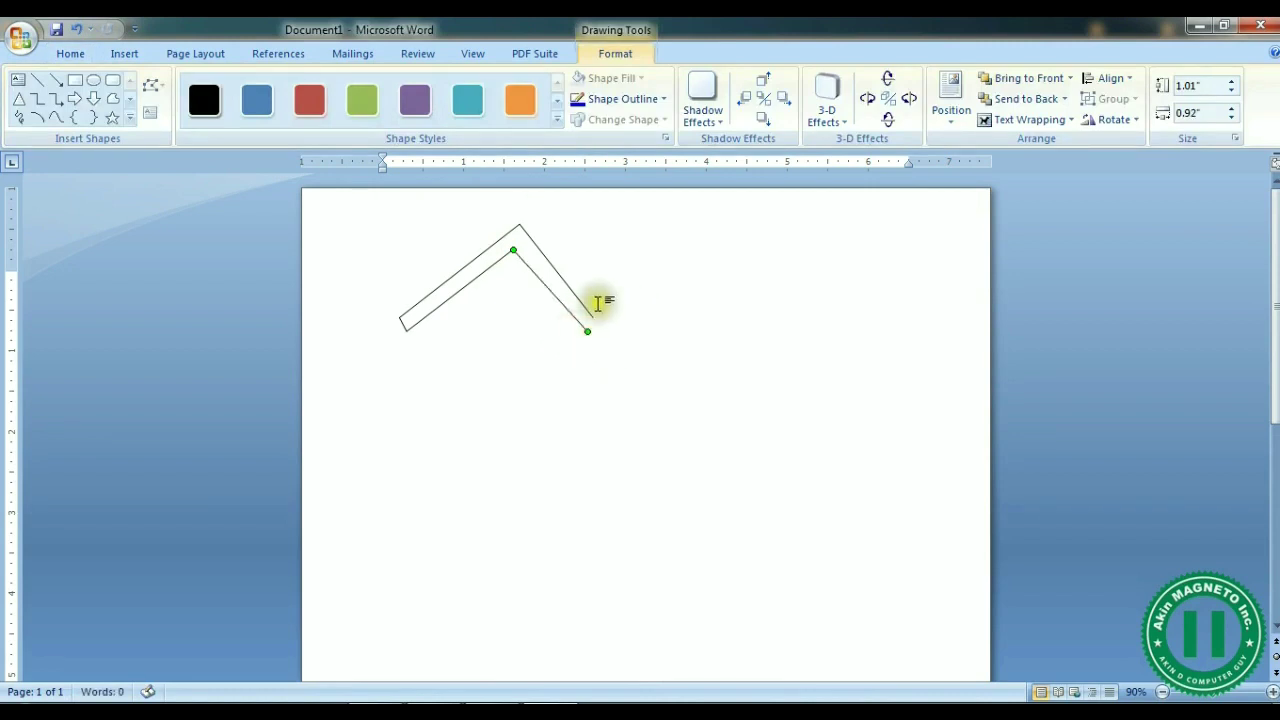
Step: Draw a horizontal base line across the bottom of the roof
click(38, 82)
drag(369, 331, 638, 331)
click(586, 325)
click(587, 330)
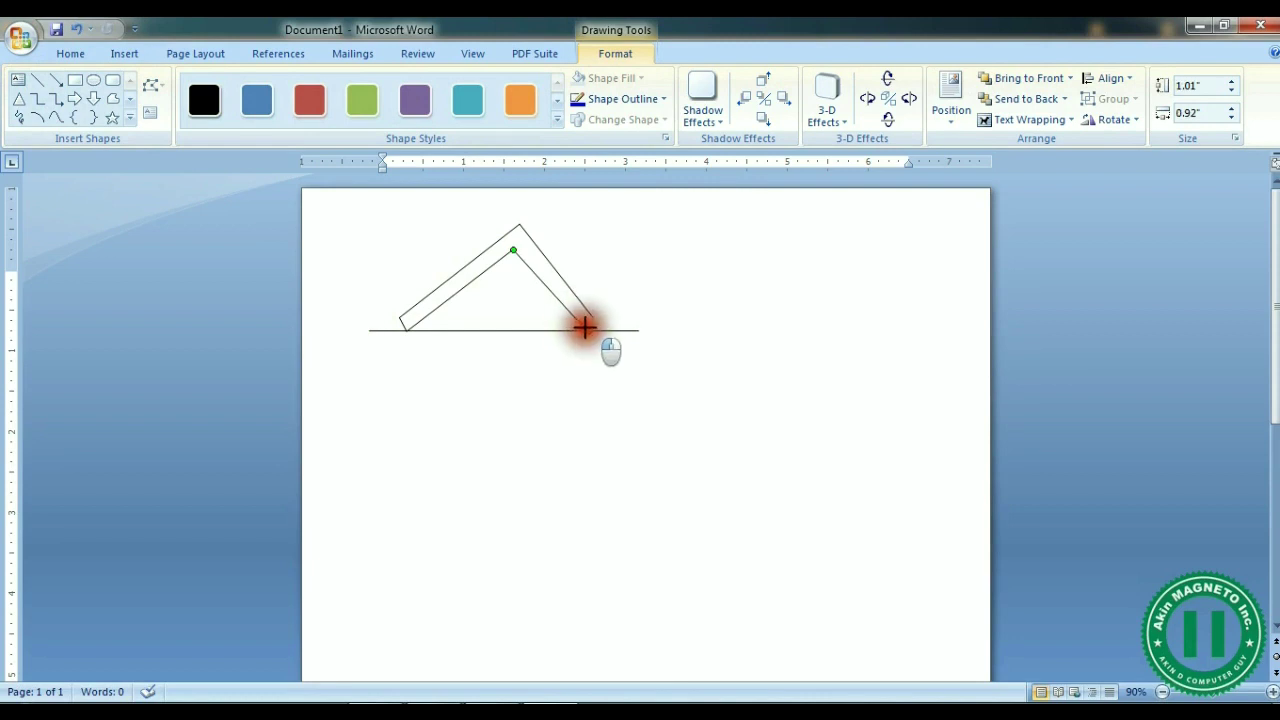
click(643, 357)
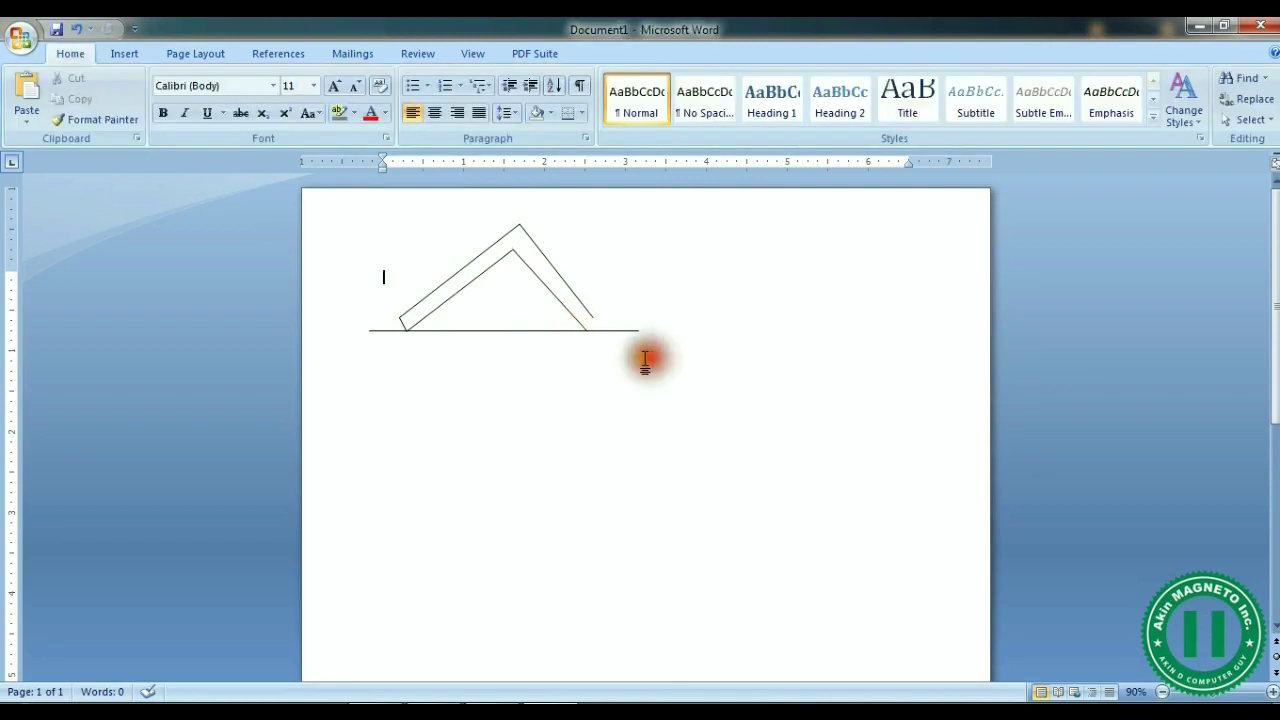
Step: Drag the roof's lower-right corner point down-right to reshape the right slope
click(578, 322)
drag(585, 330, 586, 329)
click(595, 328)
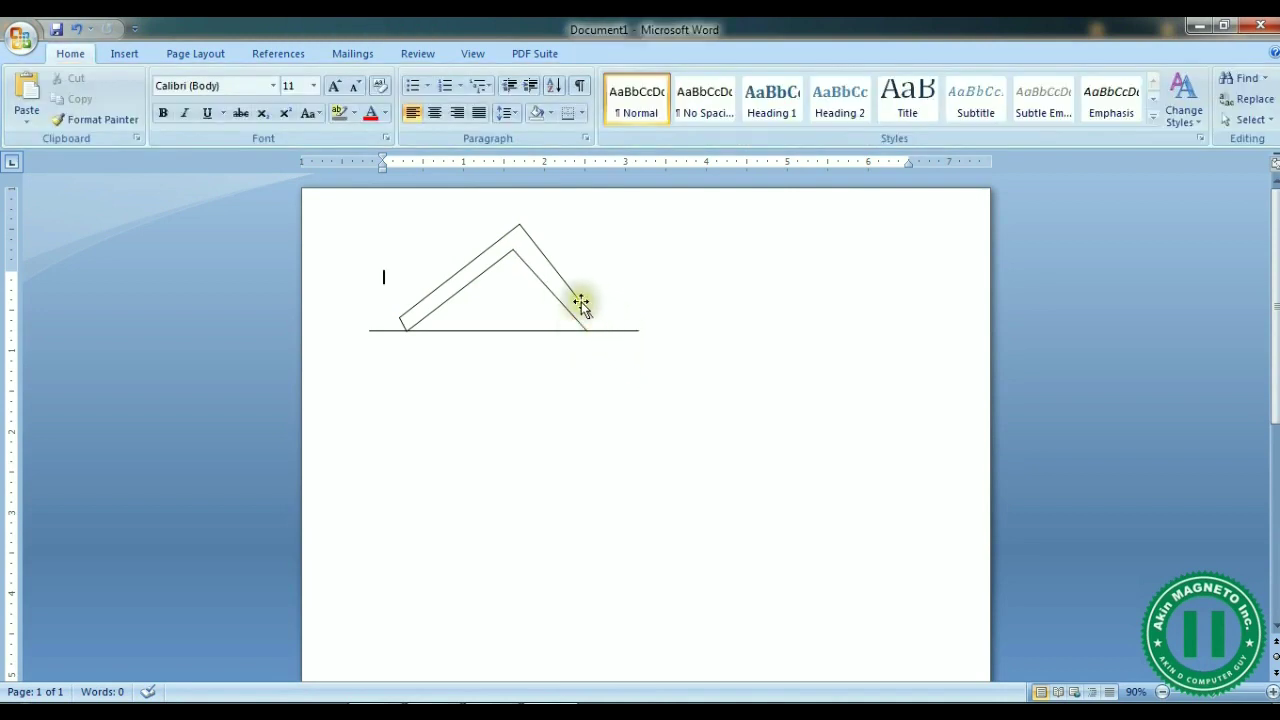
click(581, 303)
drag(594, 317, 608, 331)
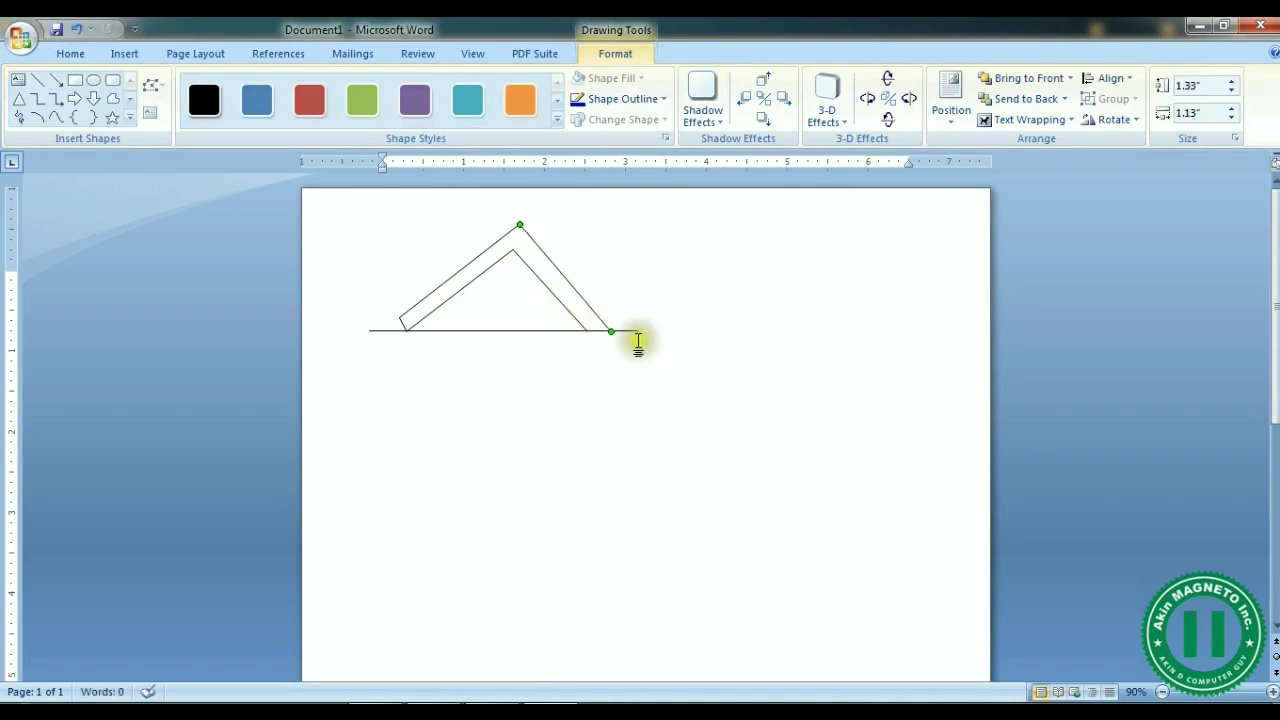
click(611, 330)
click(686, 356)
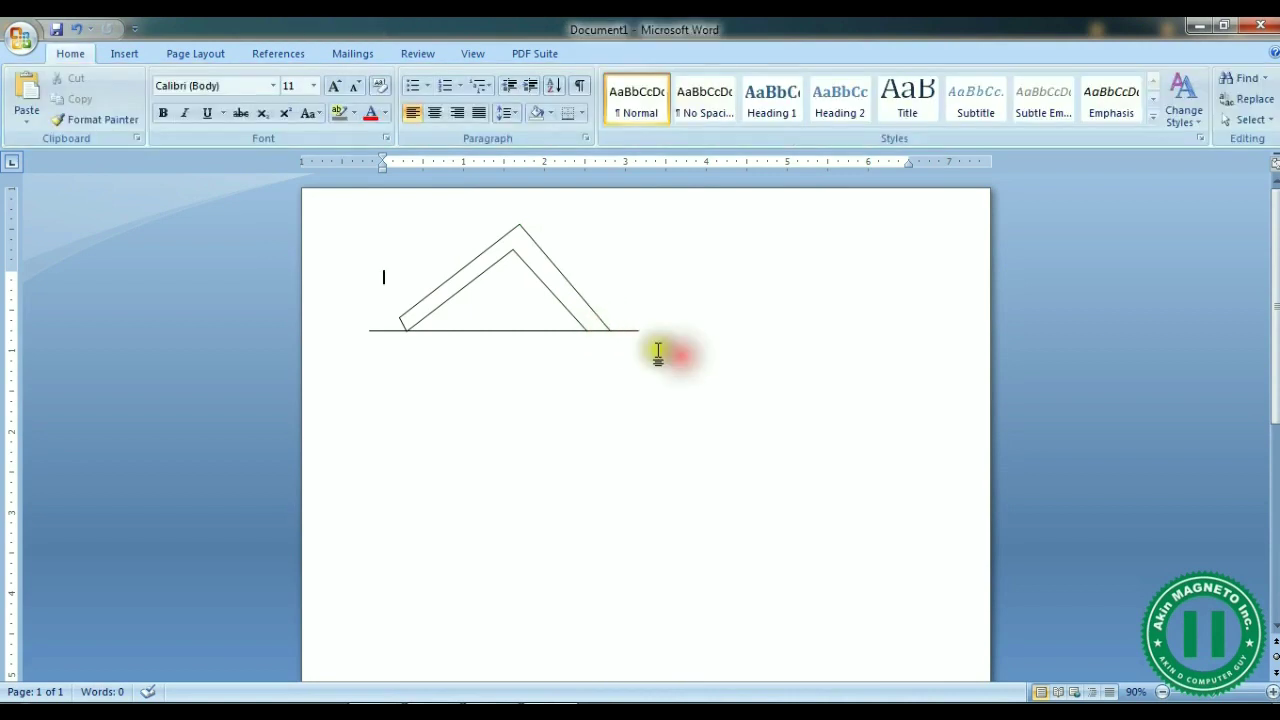
Step: Fine-tune the lower-right corner so a short line closes the right slope
click(608, 329)
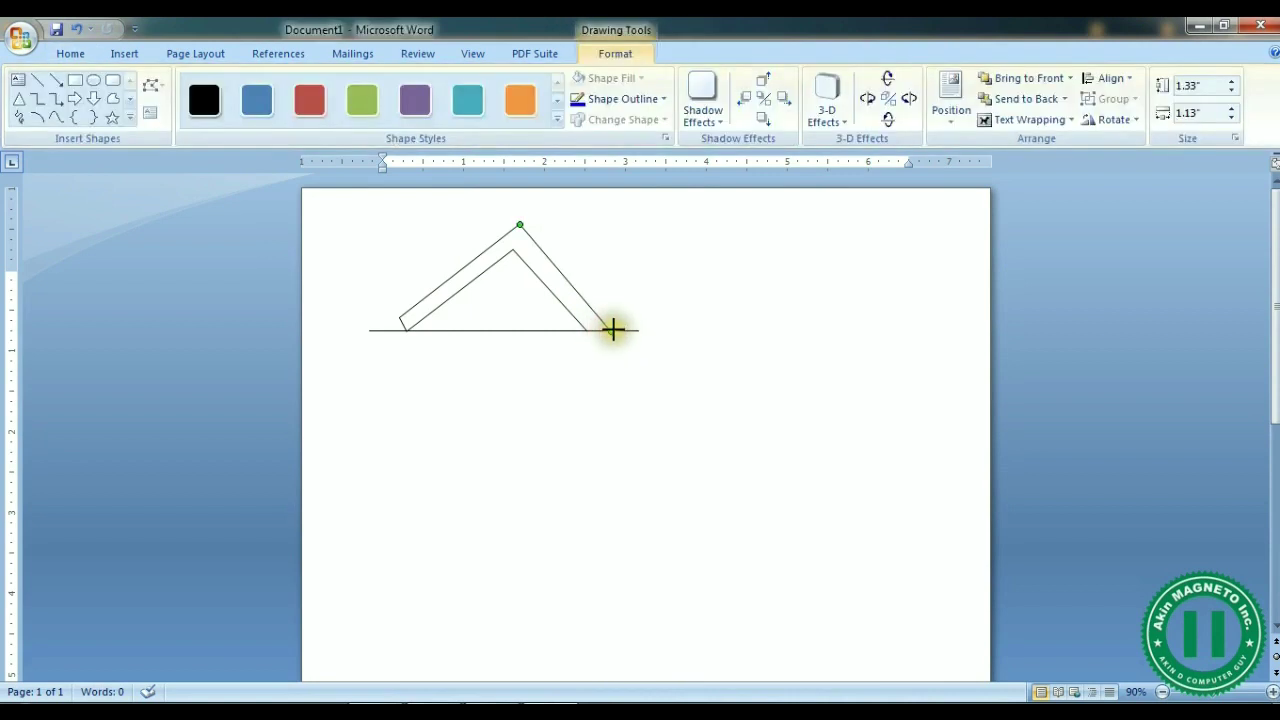
click(37, 80)
click(634, 312)
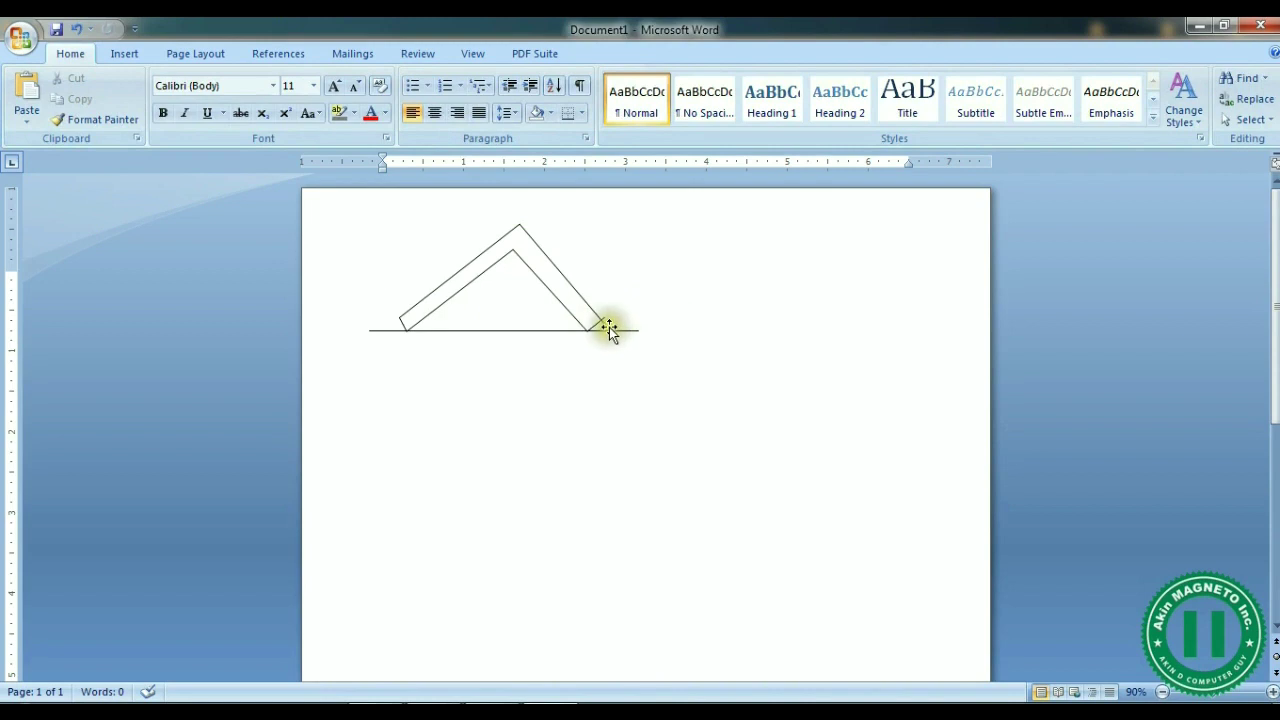
click(609, 328)
drag(607, 326, 601, 320)
click(641, 332)
click(593, 316)
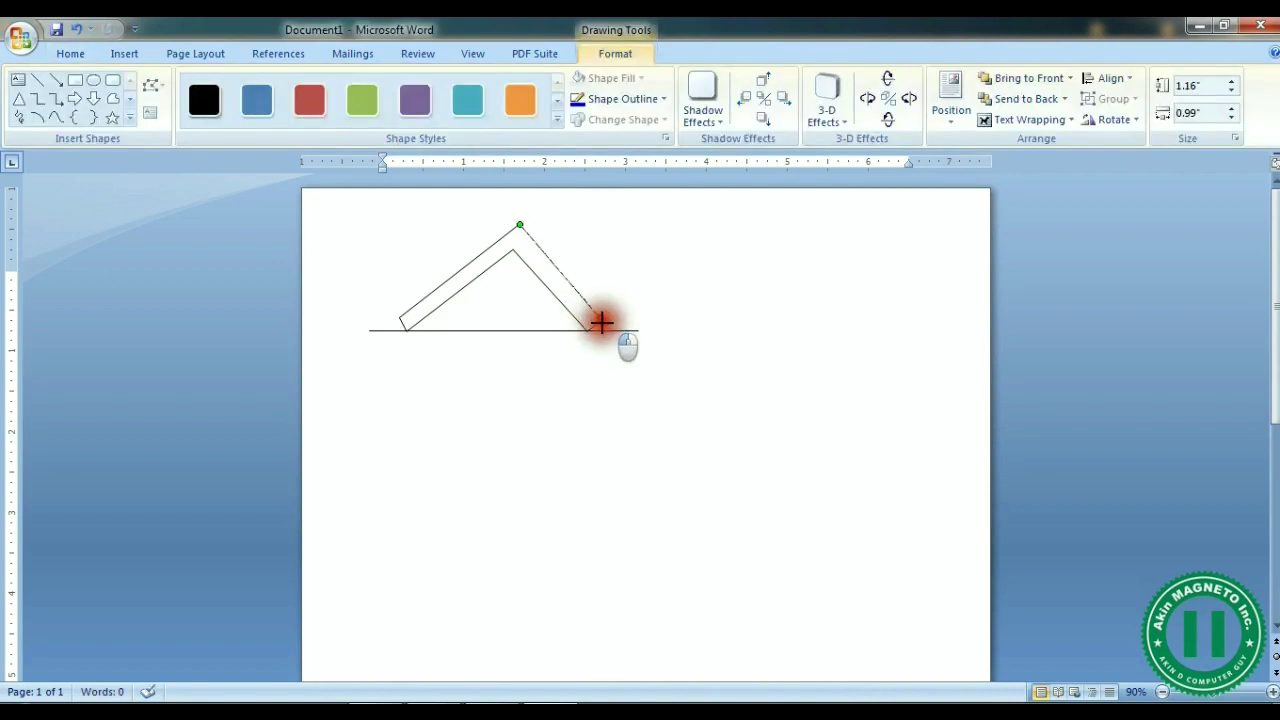
click(626, 329)
click(601, 320)
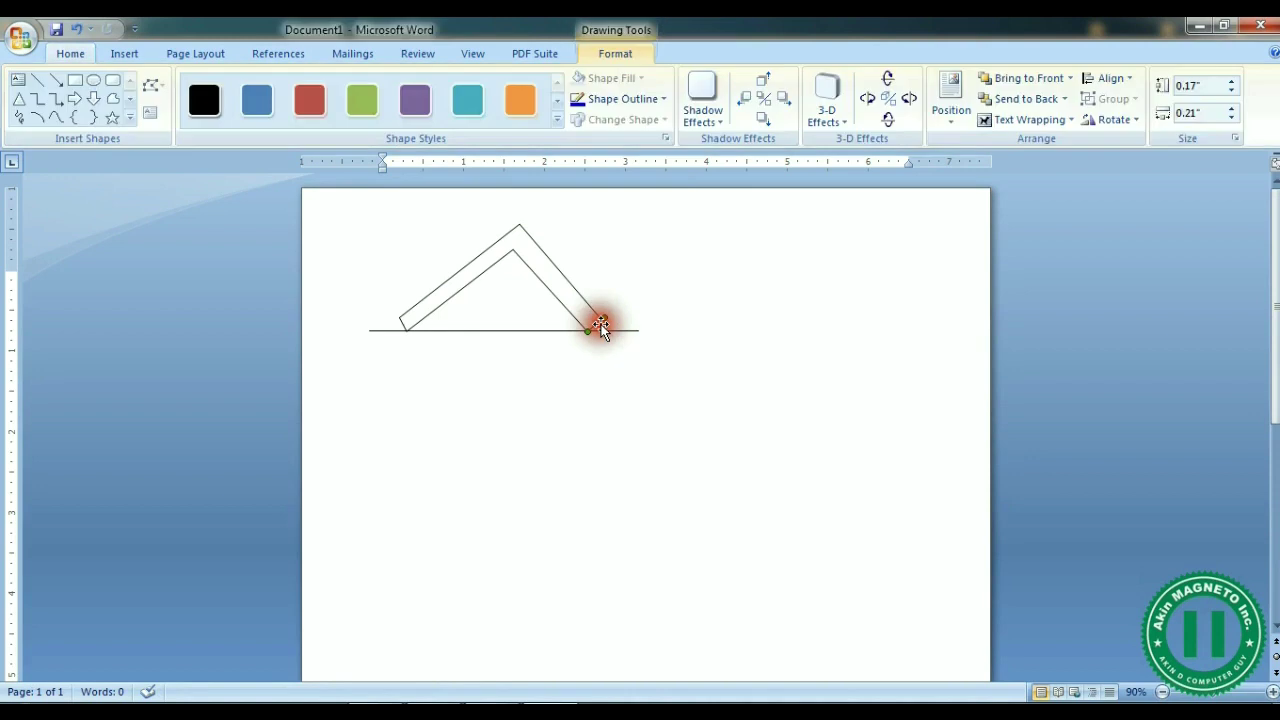
click(602, 320)
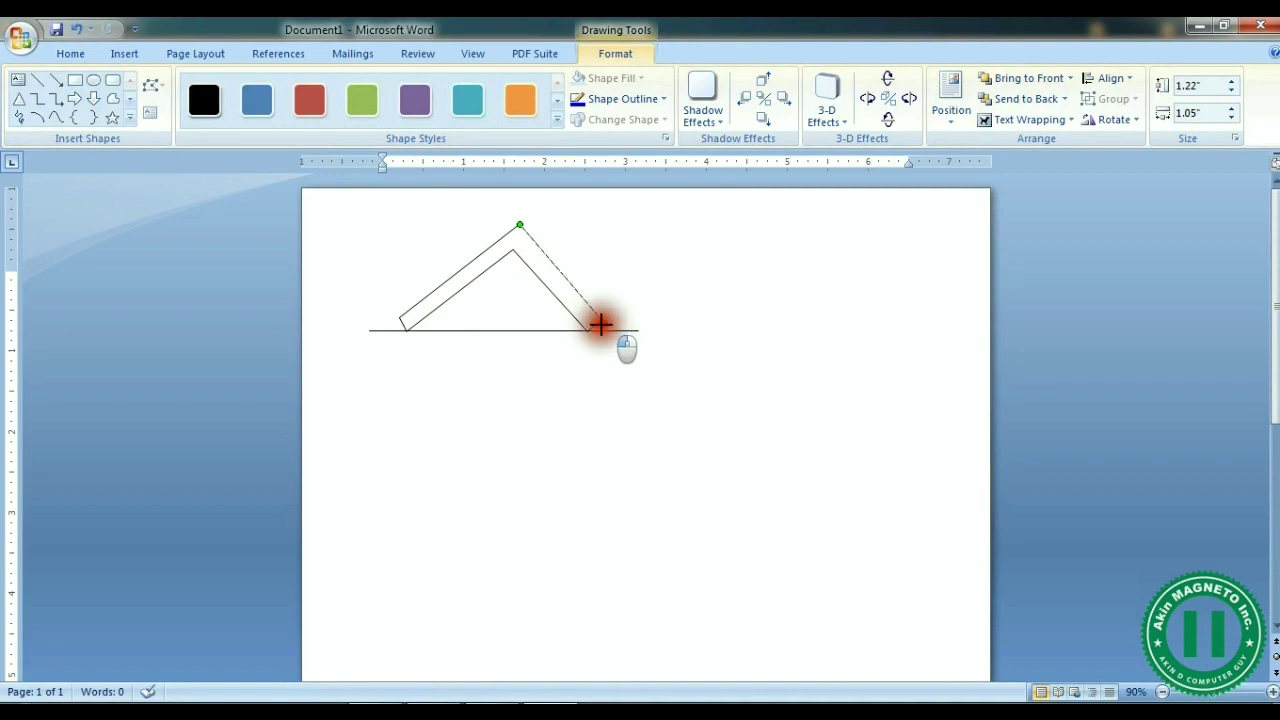
click(614, 329)
Step: Delete the horizontal base line and enlarge the page view to 100%
click(616, 331)
key(Delete)
click(598, 316)
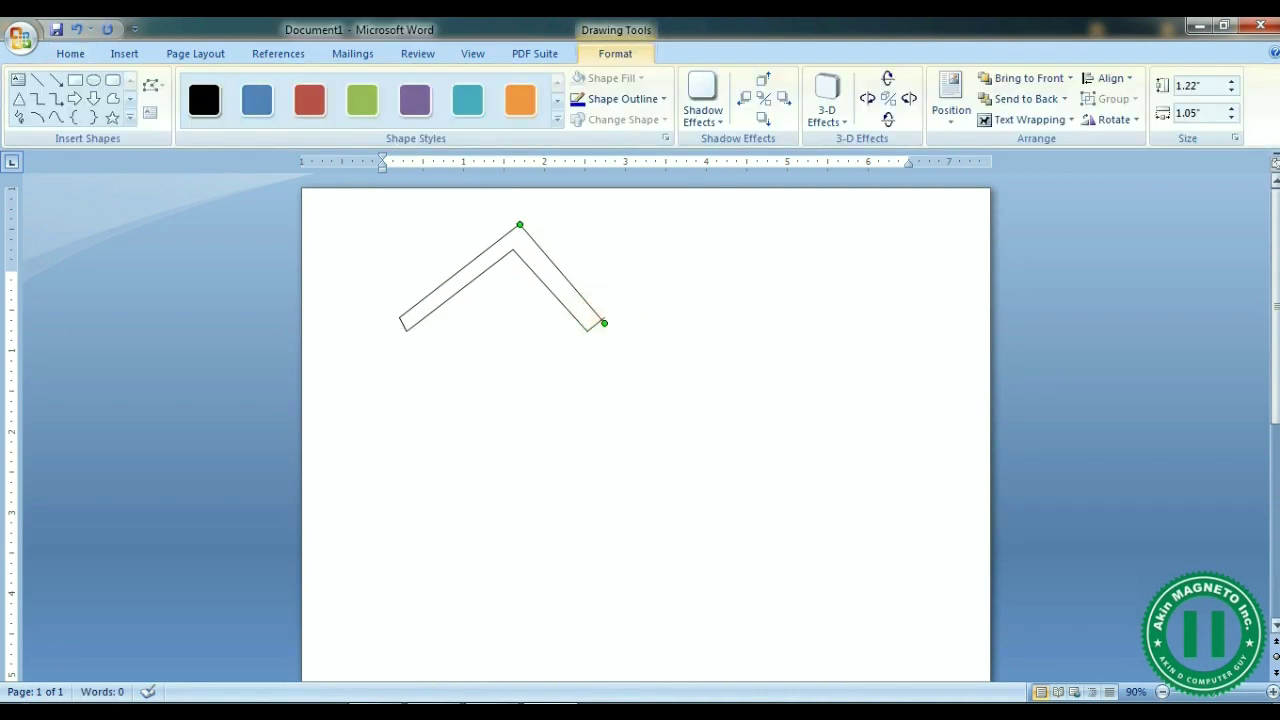
click(1218, 697)
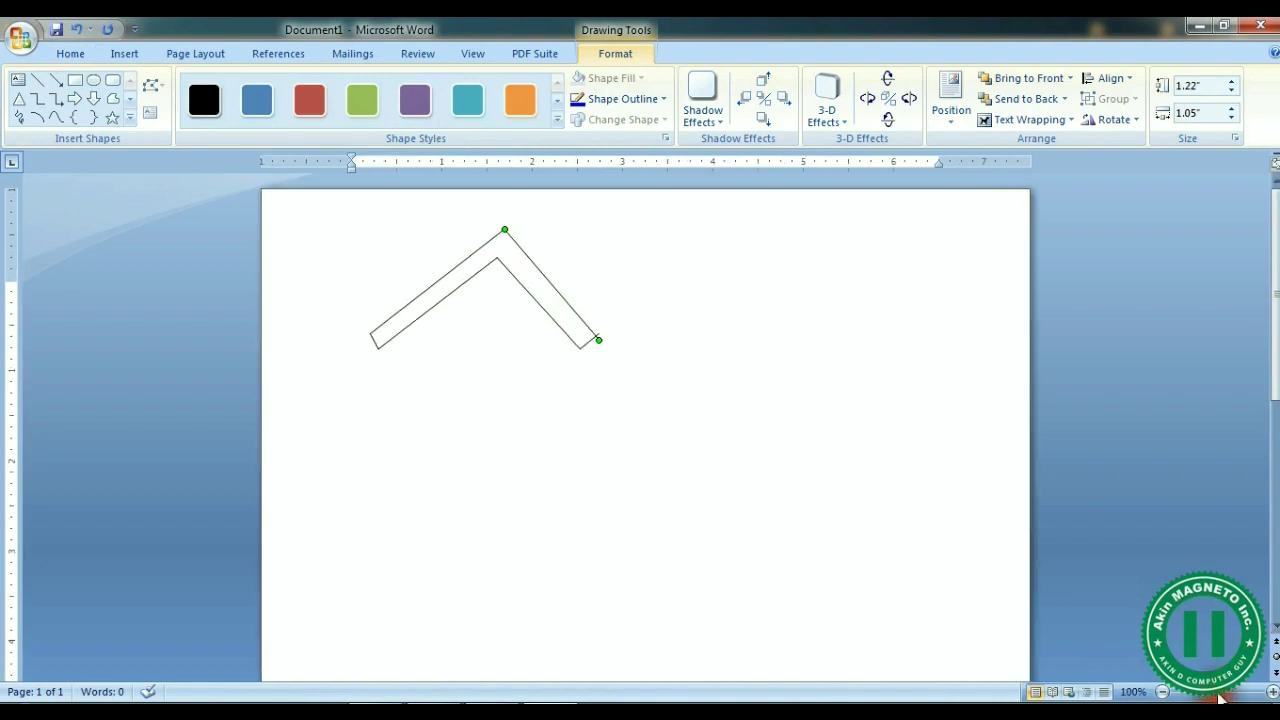
Step: Draw a vertical left wall down from the roof's left end, setting its width to 0
drag(1218, 697, 1207, 697)
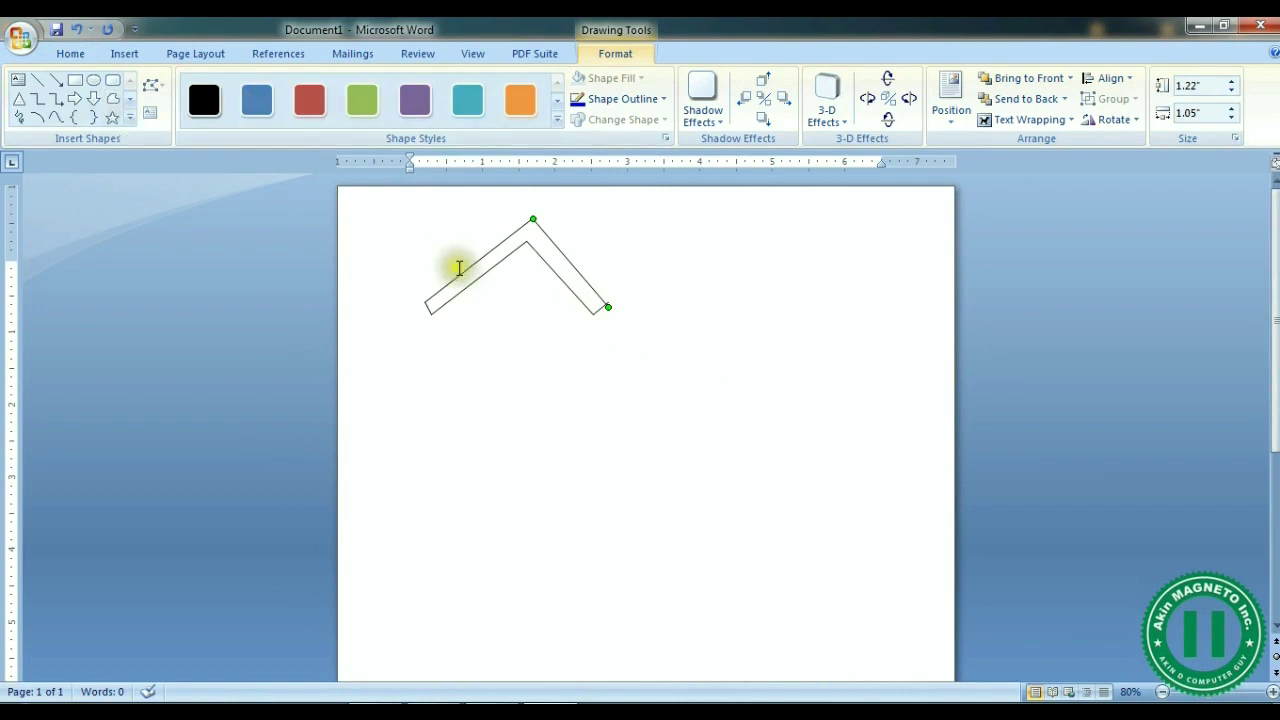
click(37, 80)
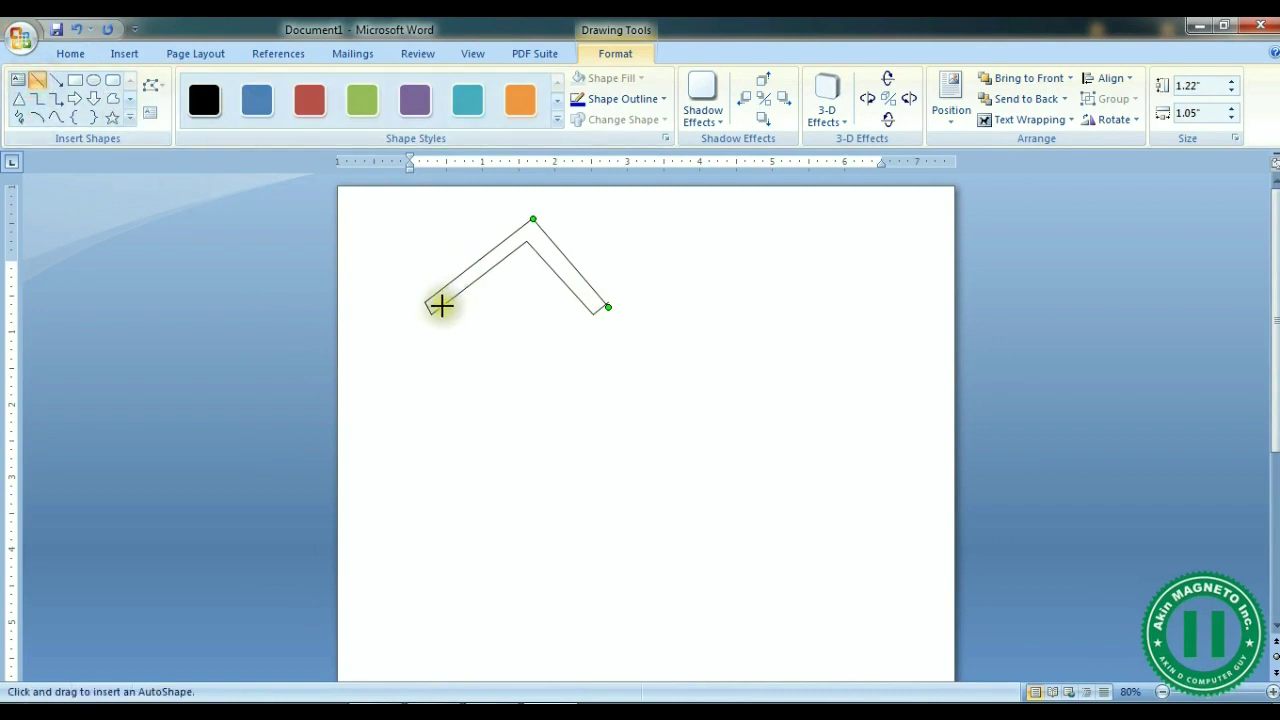
drag(437, 310, 439, 390)
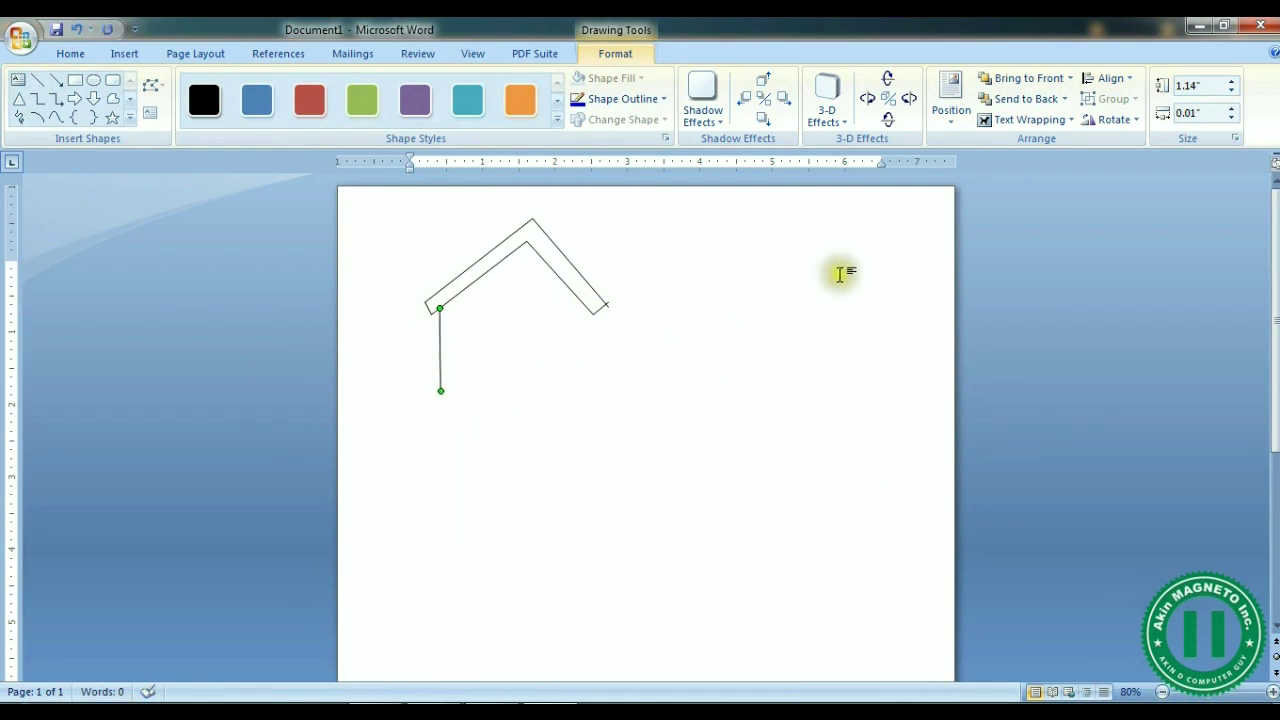
click(1205, 112)
text(0)
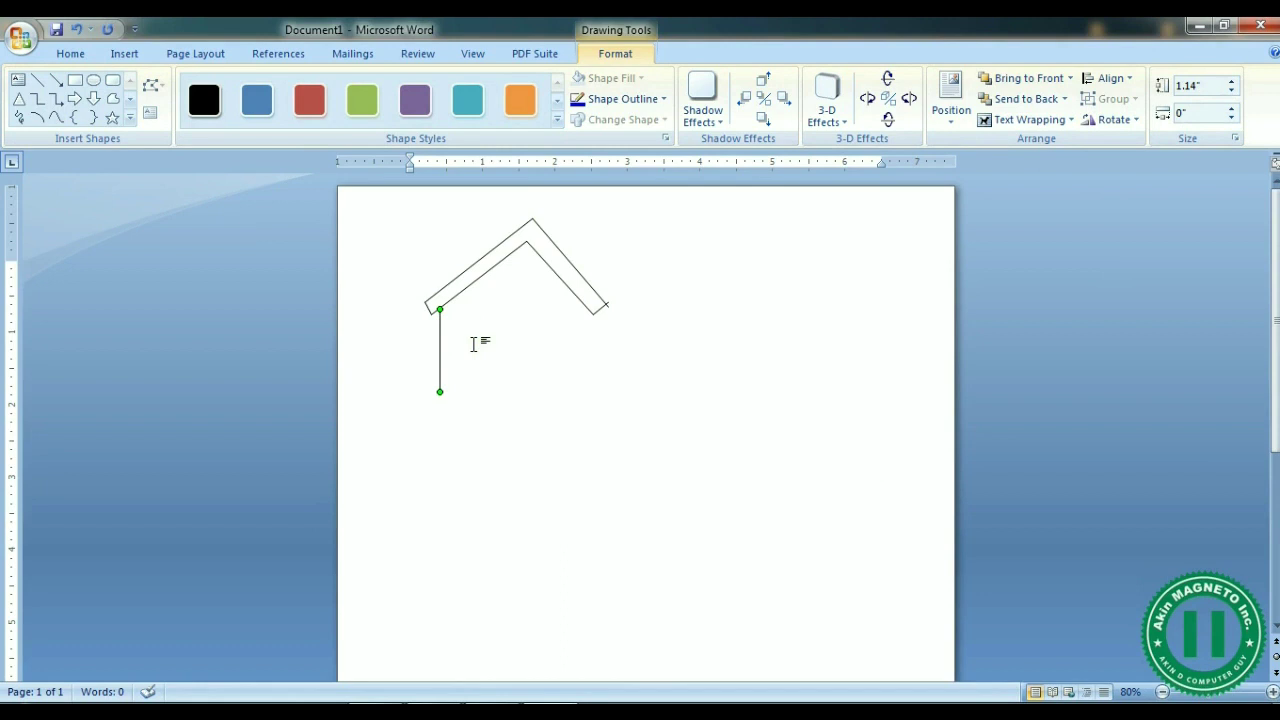
Step: Duplicate the wall under the roof's right end and draw a floor line joining both walls
key(ctrl+d)
drag(451, 346, 581, 328)
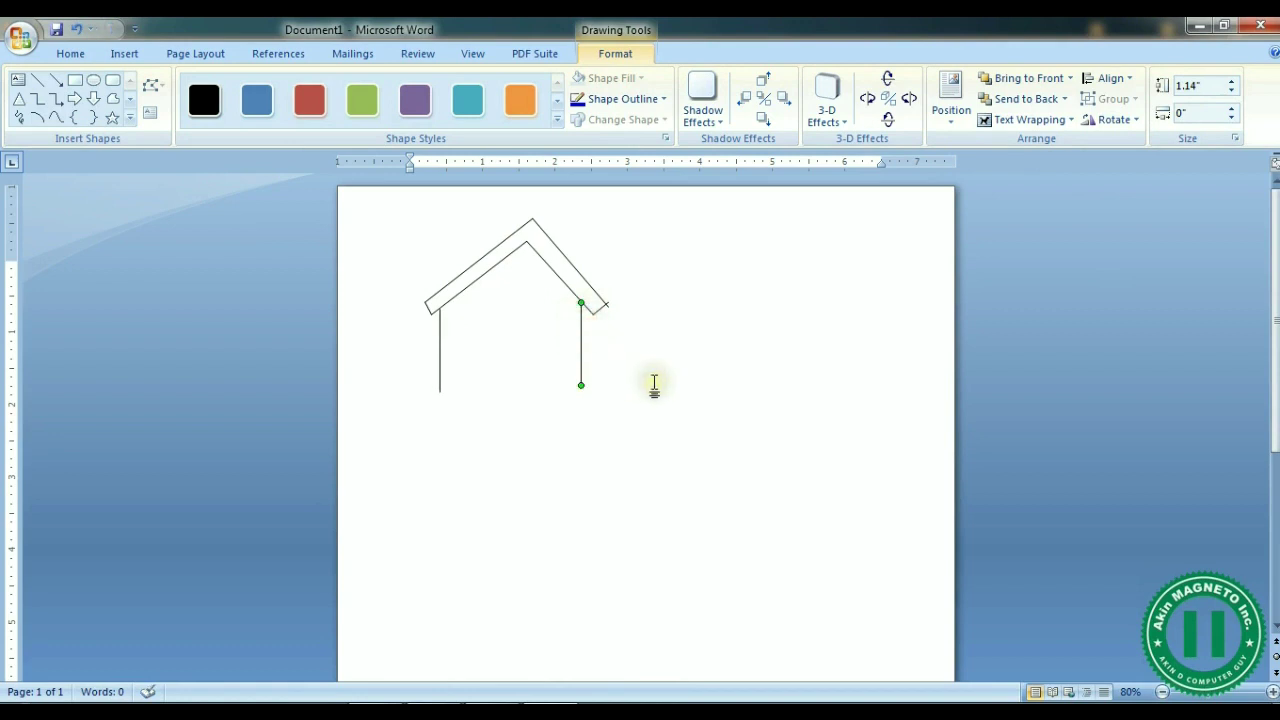
click(38, 80)
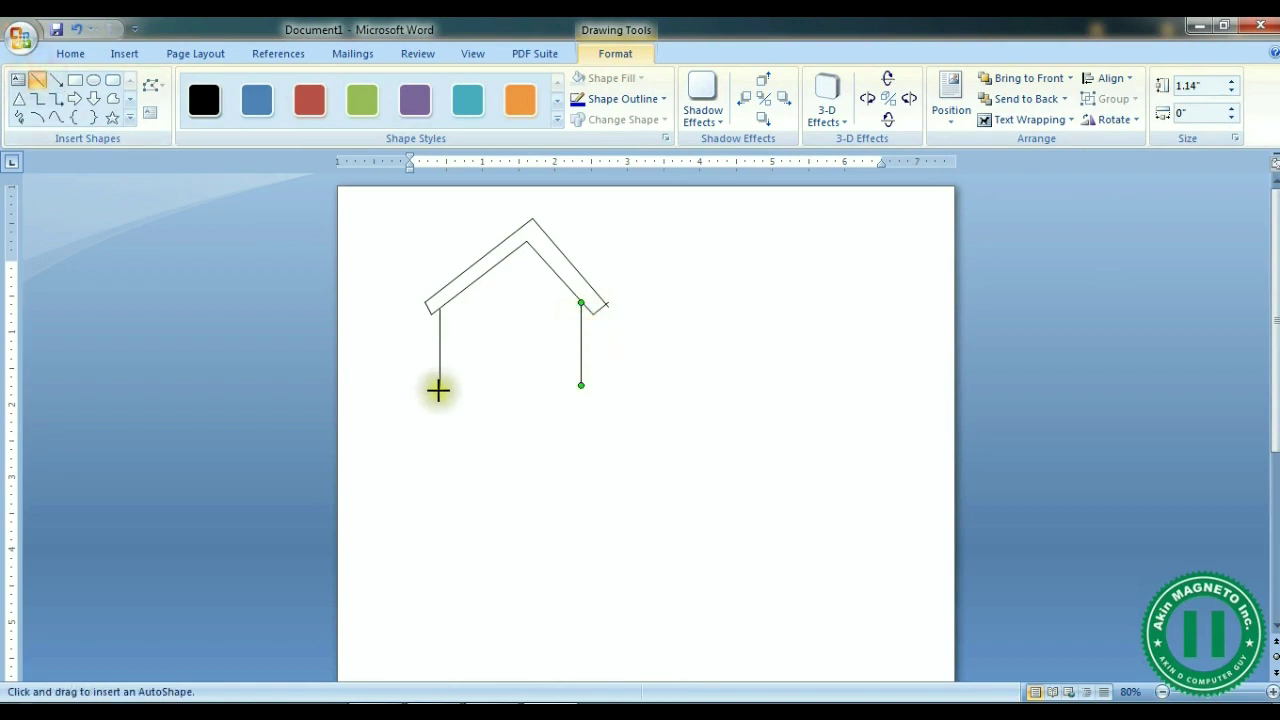
drag(440, 391, 581, 391)
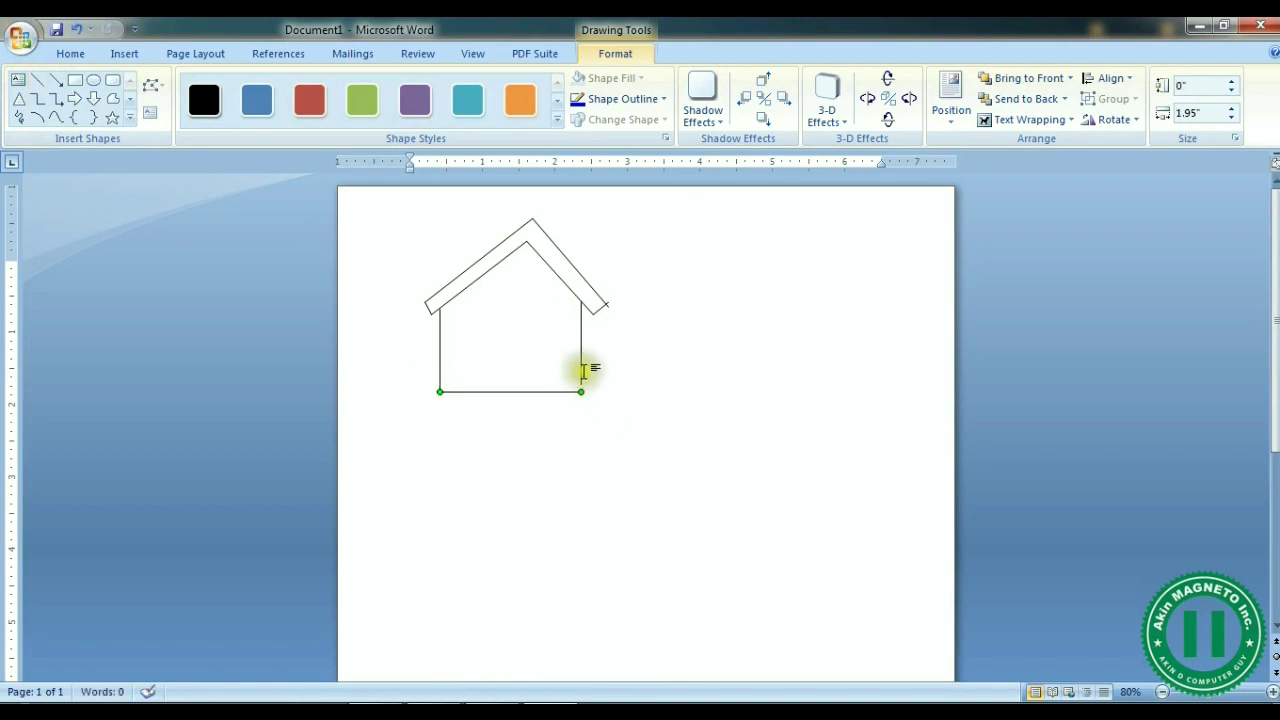
click(581, 374)
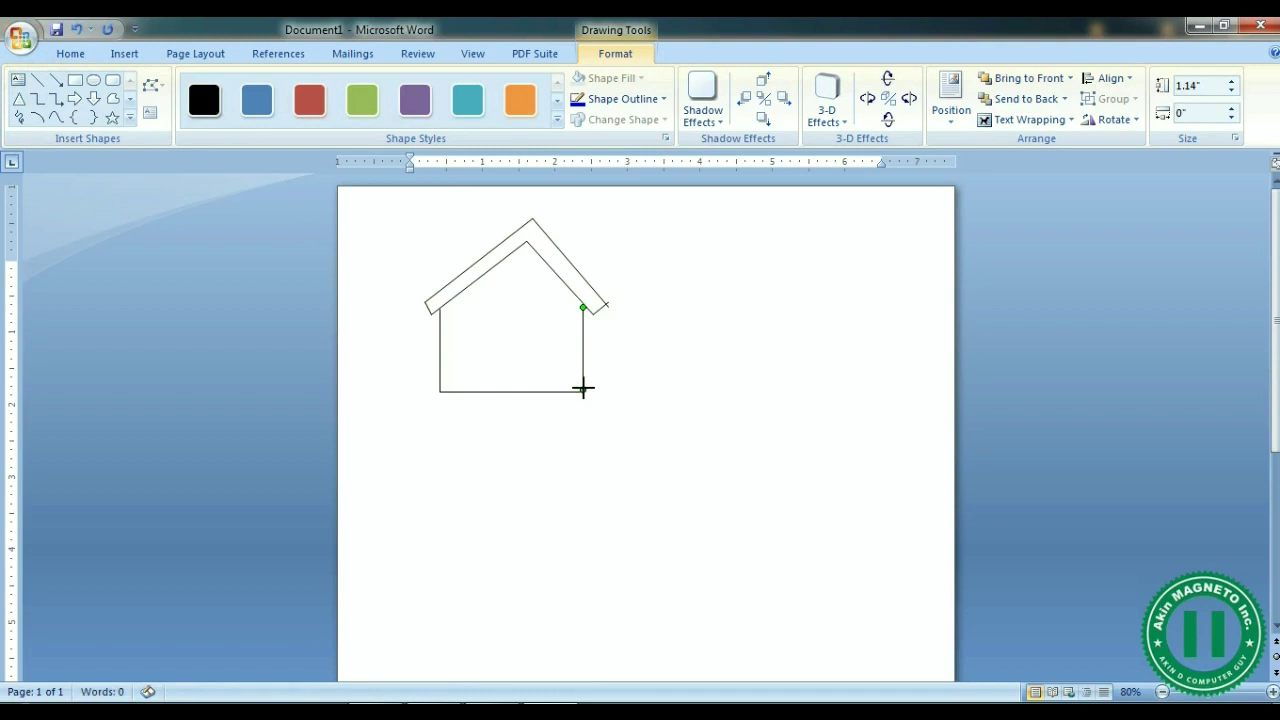
click(640, 396)
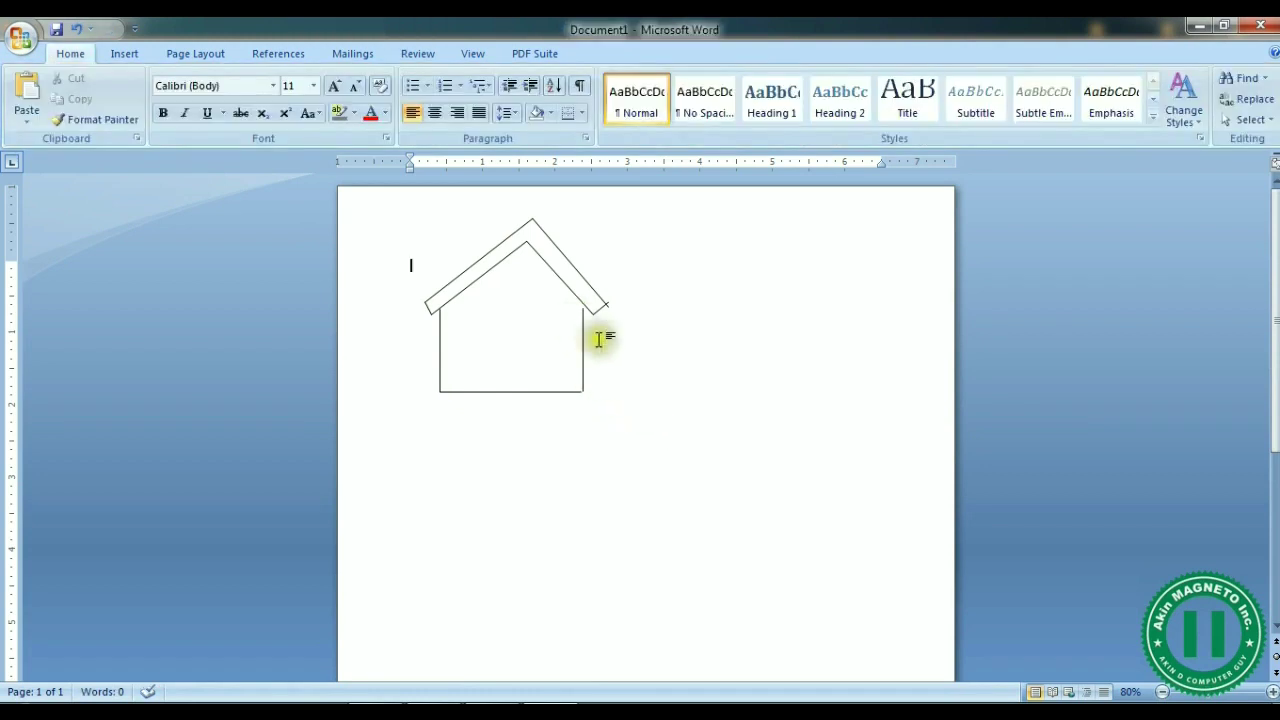
Step: Drag the top ends of both inner roof lines so they meet at the apex
click(491, 250)
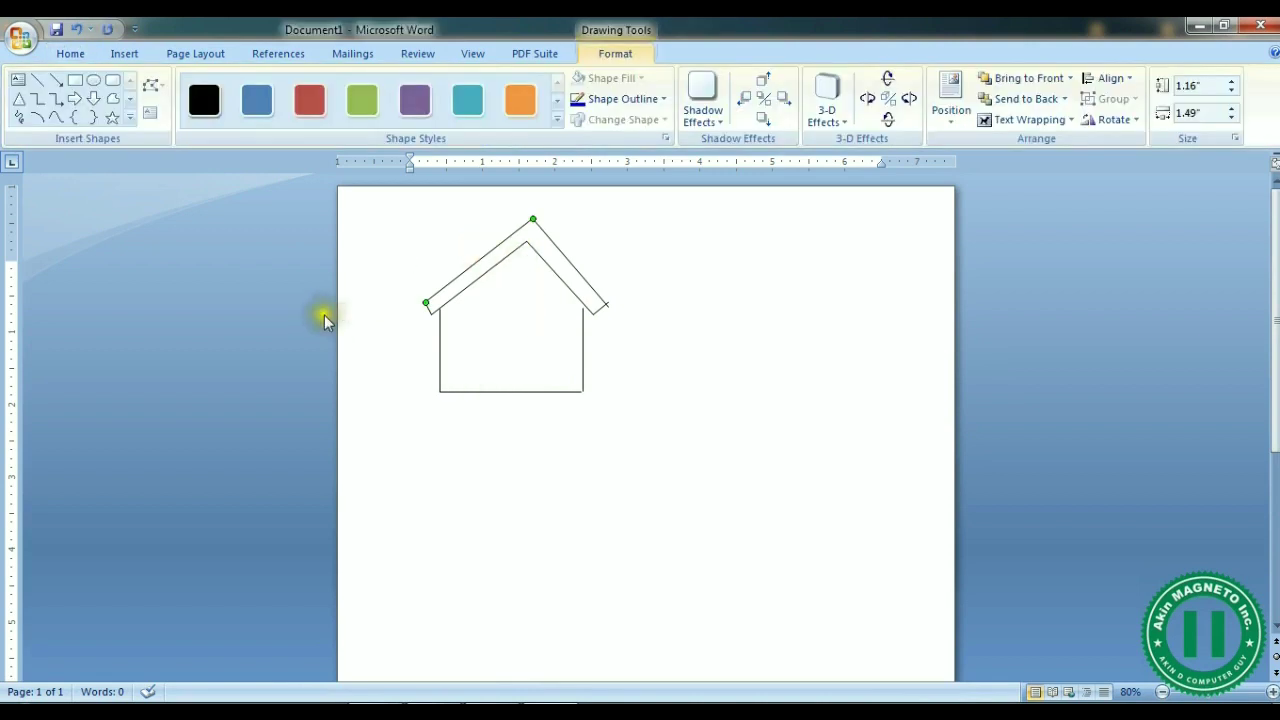
drag(531, 217, 516, 226)
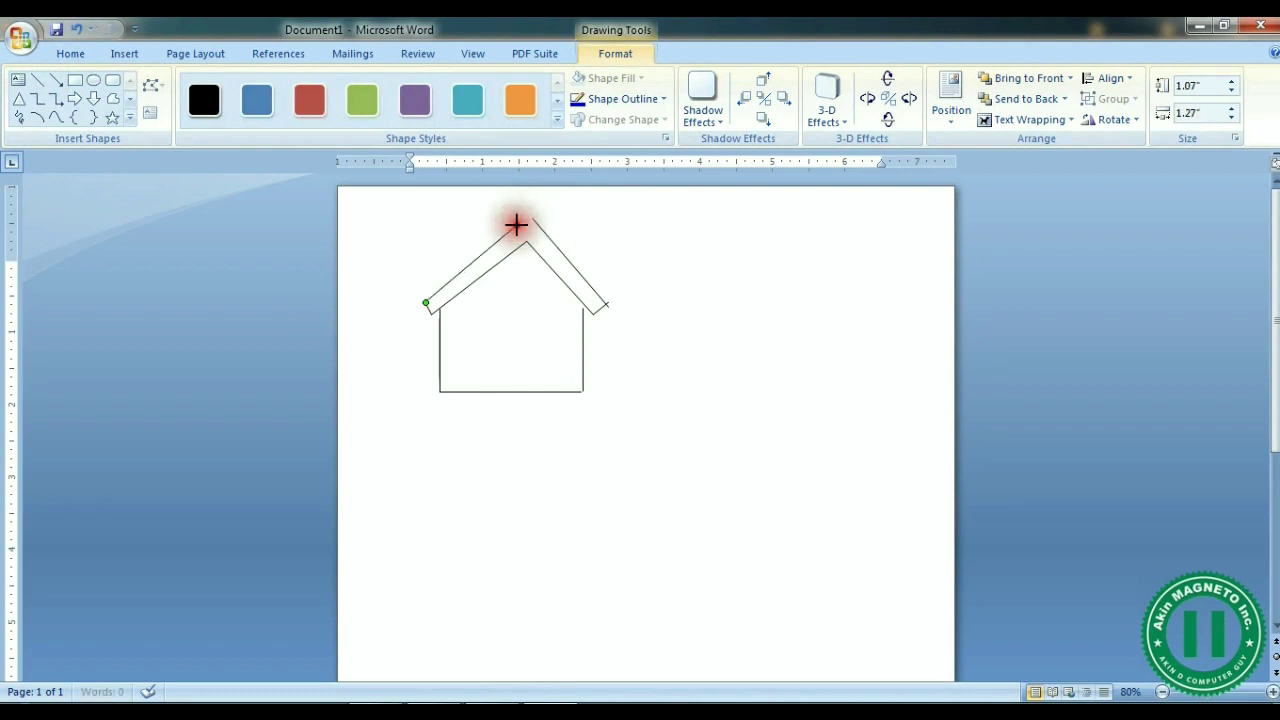
click(500, 277)
click(484, 275)
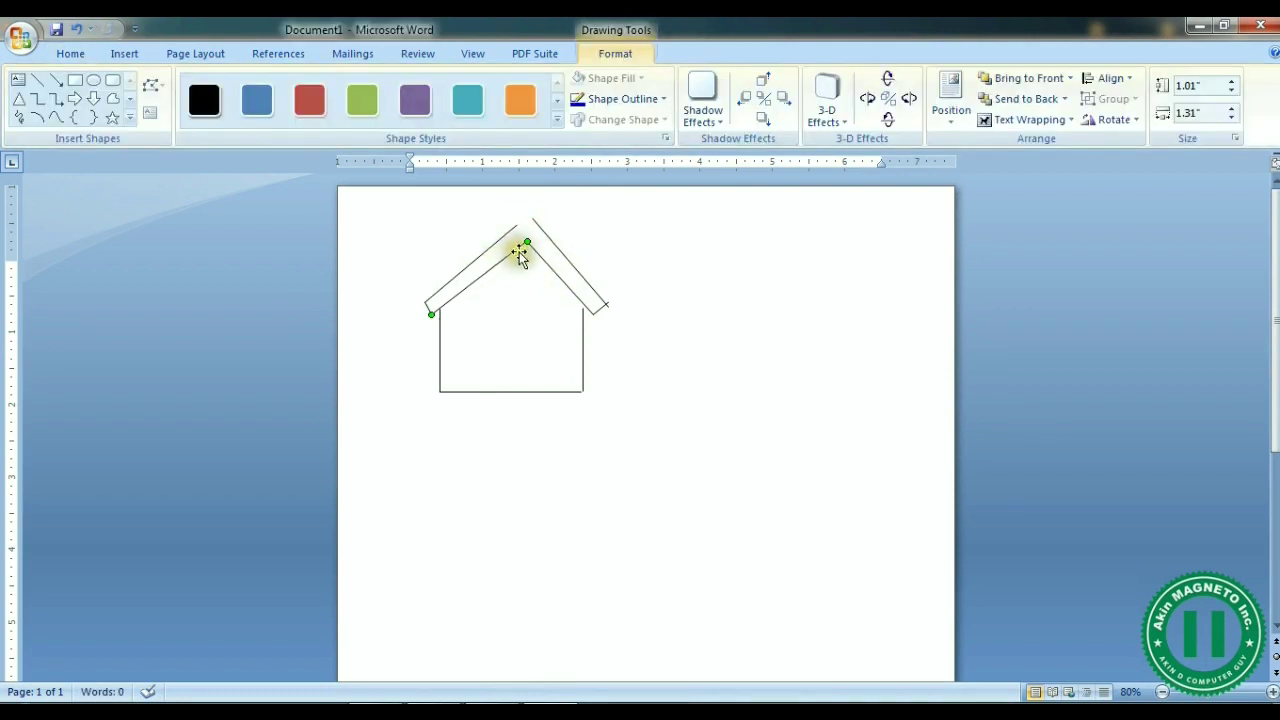
drag(527, 243, 516, 242)
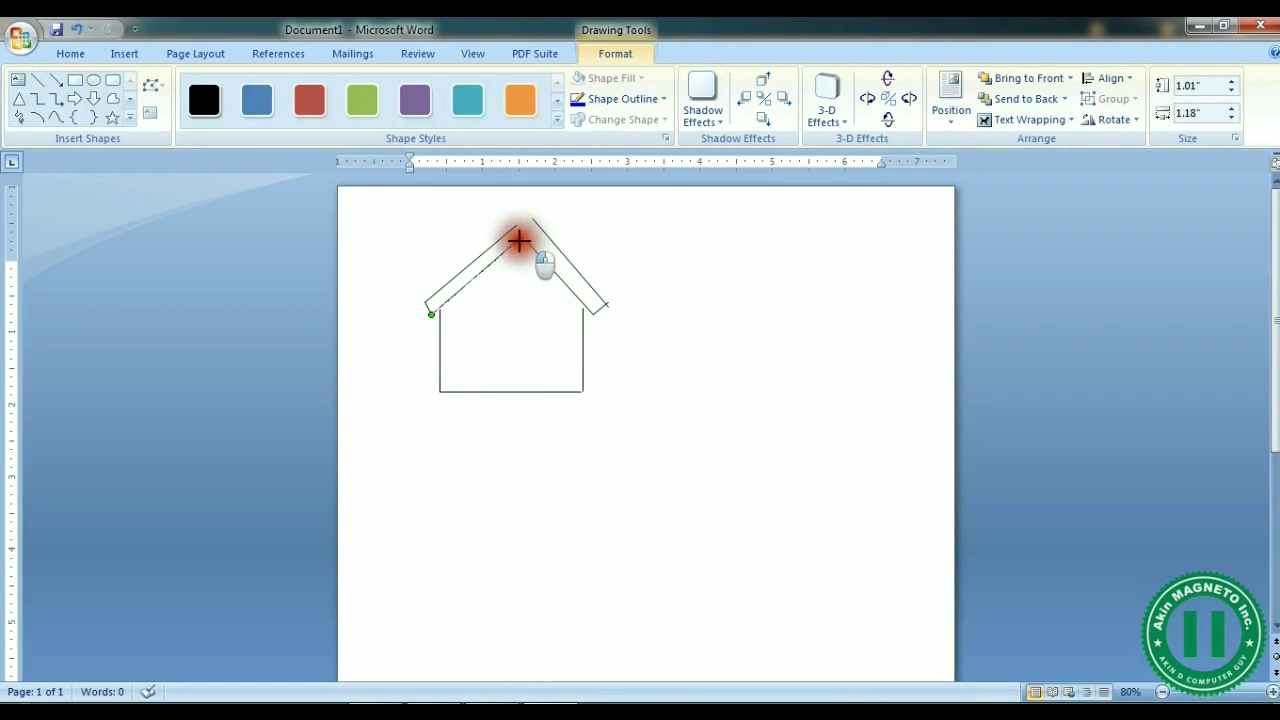
mouse_move(519, 240)
mouse_down()
mouse_move(526, 214)
mouse_move(520, 226)
mouse_up()
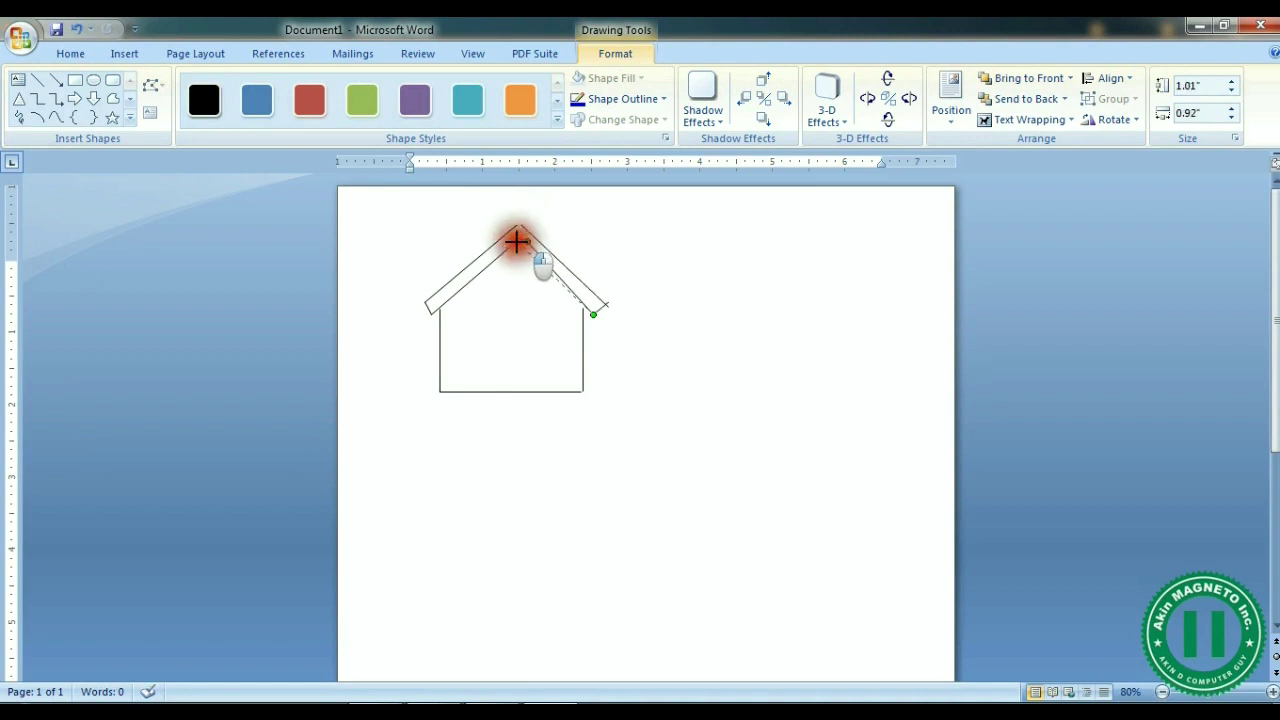
click(703, 308)
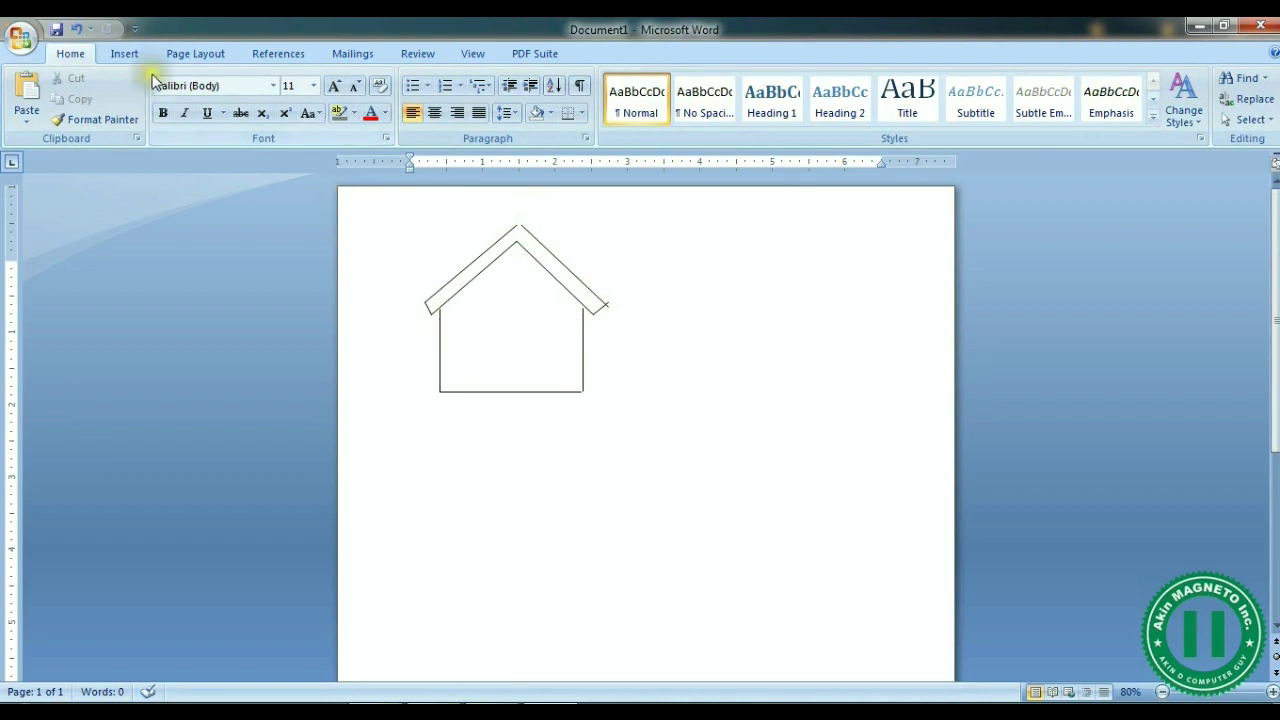
click(124, 53)
Step: Draw four small rectangle panes in the gable and group them into one window
click(284, 100)
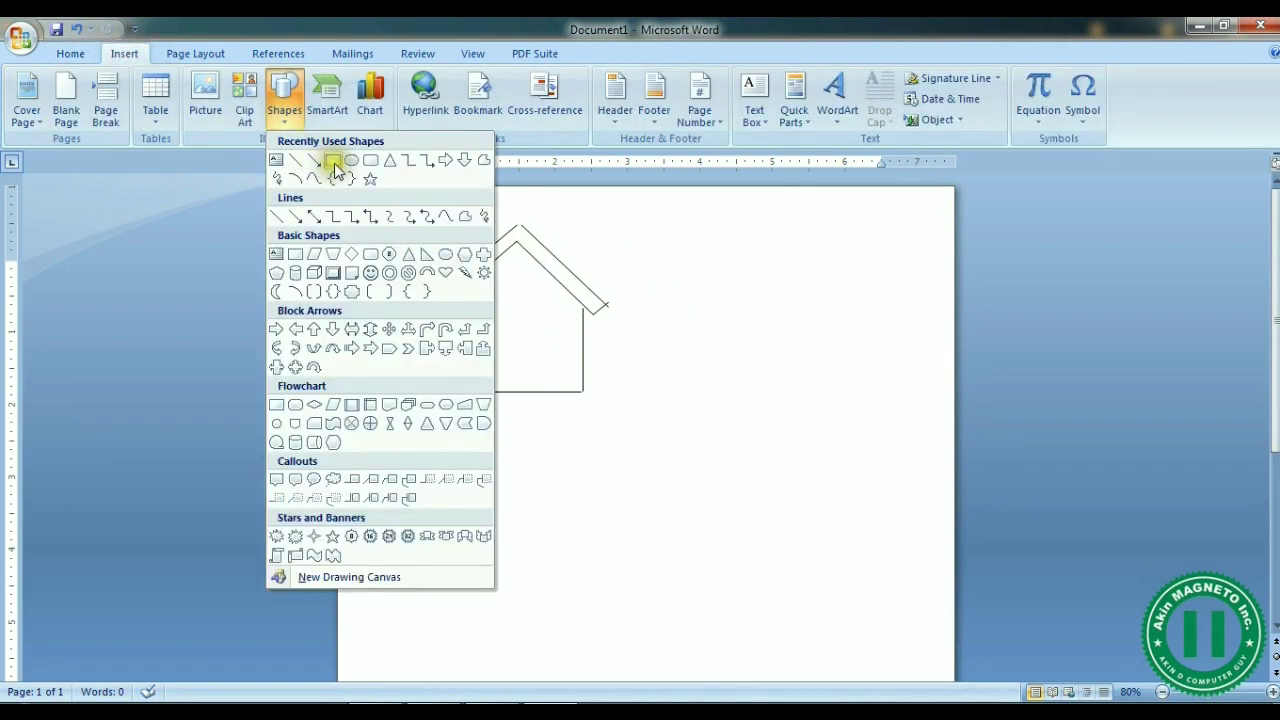
click(333, 162)
mouse_move(484, 282)
mouse_down()
mouse_move(507, 303)
mouse_move(500, 294)
mouse_move(517, 293)
mouse_move(513, 310)
mouse_move(513, 289)
mouse_up()
shift+click(490, 291)
click(537, 286)
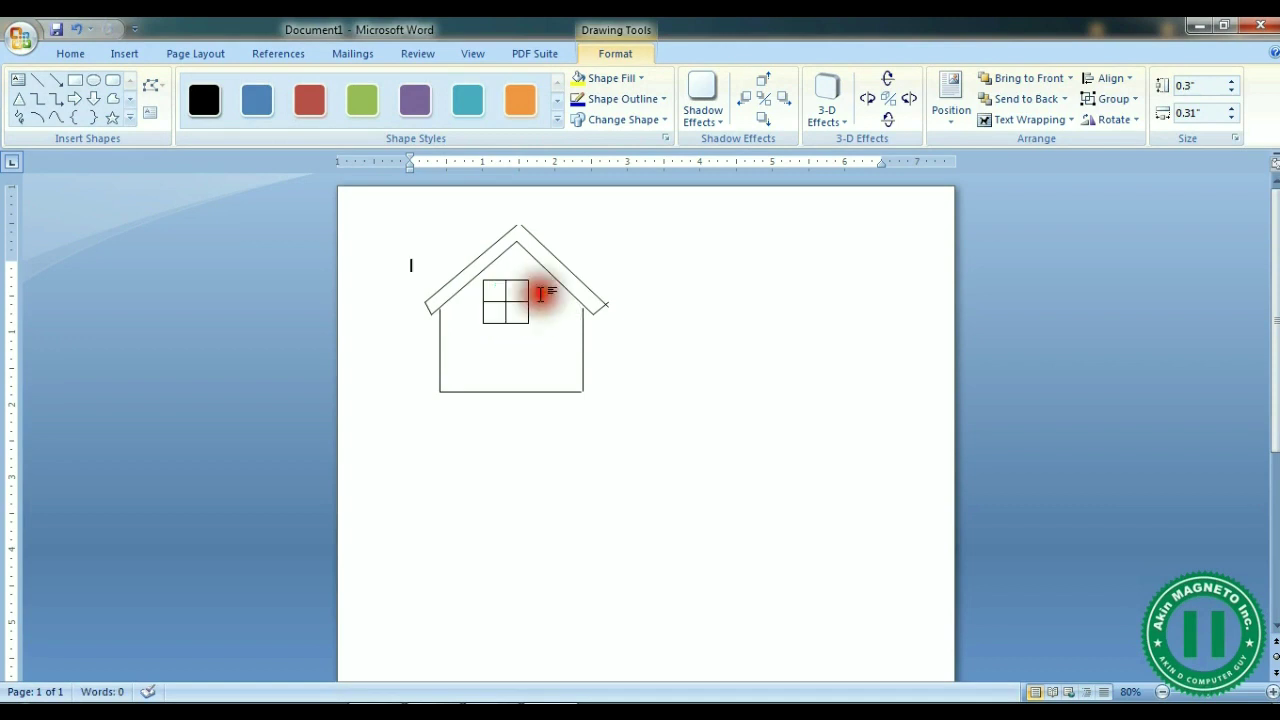
click(514, 287)
shift+click(494, 298)
shift+click(493, 313)
shift+click(520, 312)
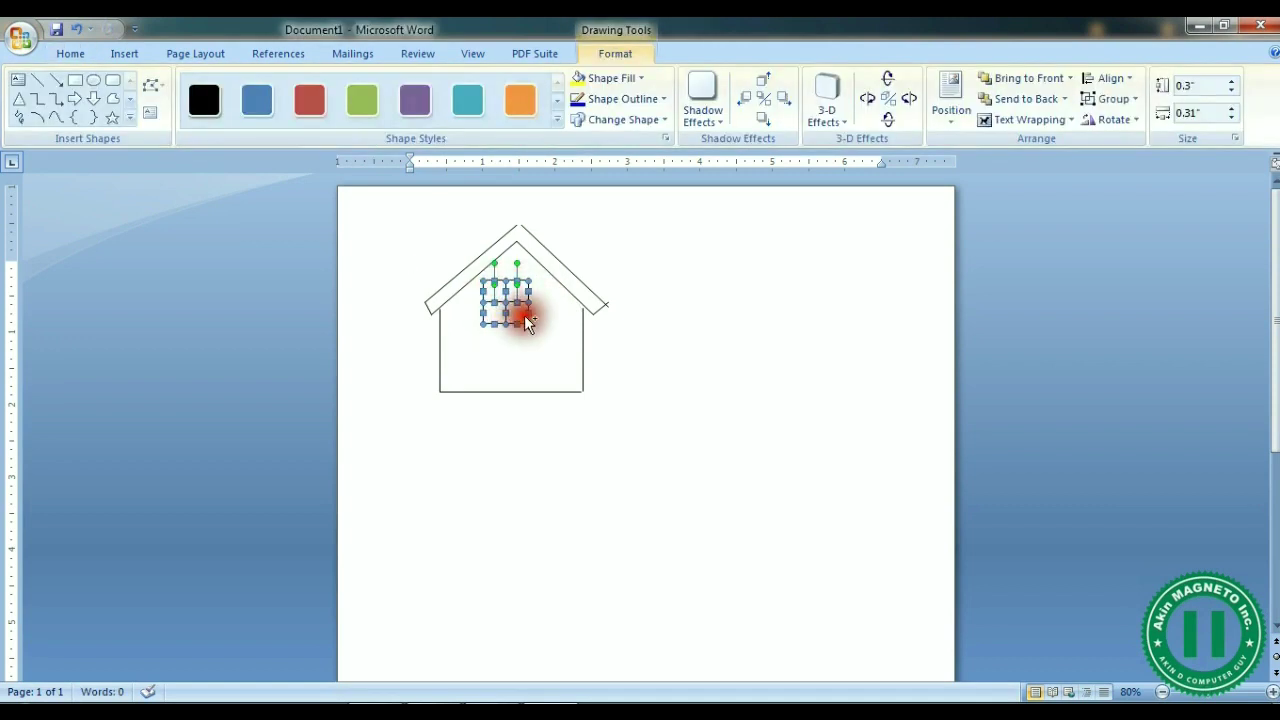
right_click(524, 315)
mouse_move(667, 393)
click(712, 392)
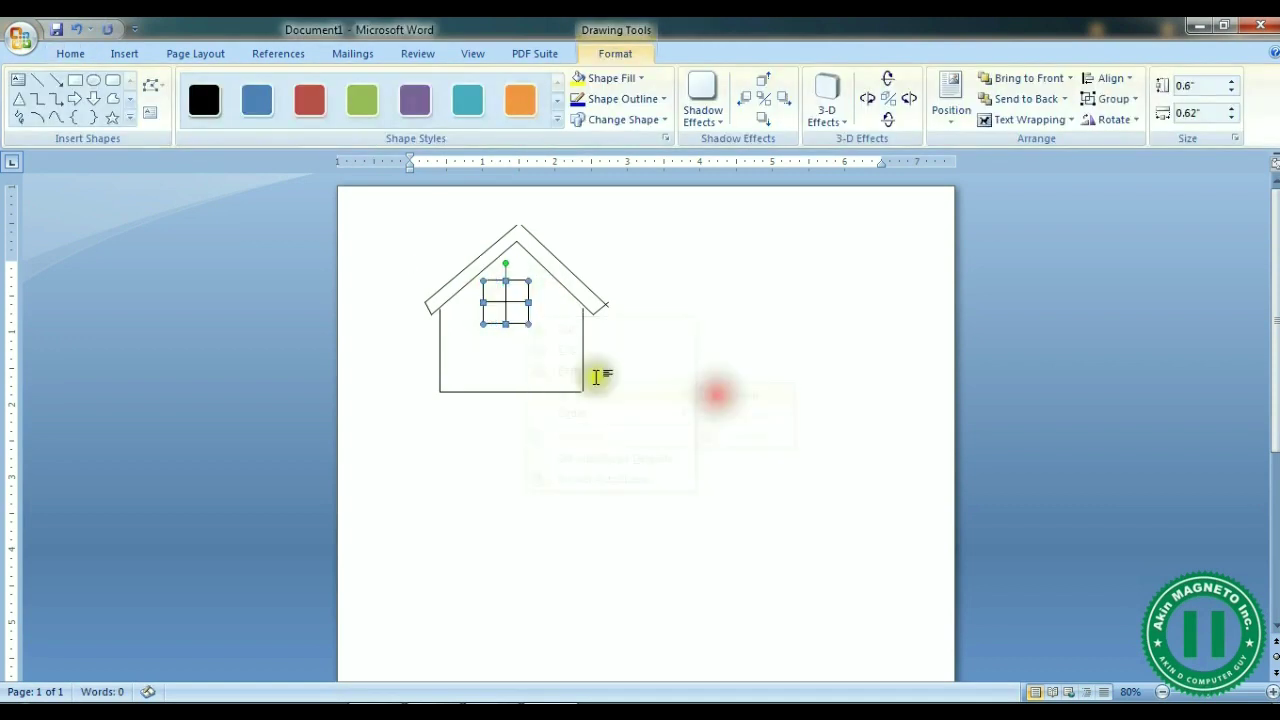
Step: Shrink the window to 0.47 by 0.51 inches and place copies on the side walls
click(683, 368)
click(509, 305)
drag(509, 305, 519, 304)
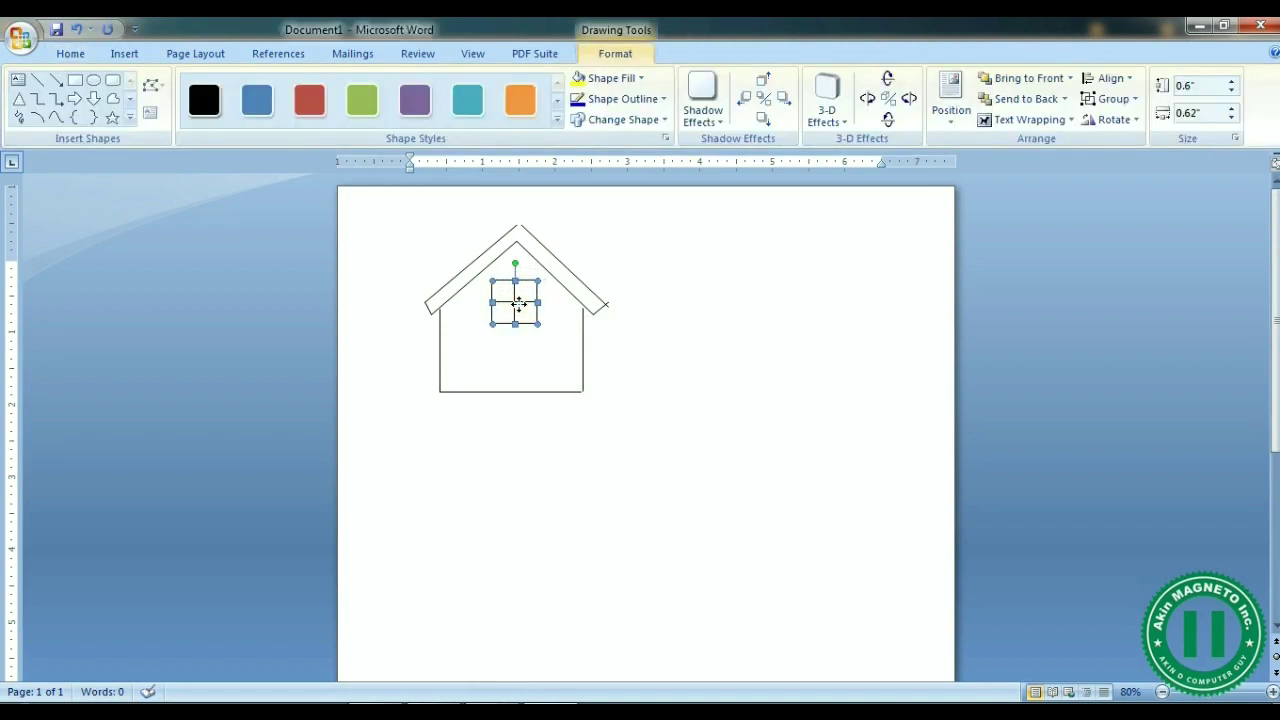
drag(538, 324, 530, 313)
click(512, 290)
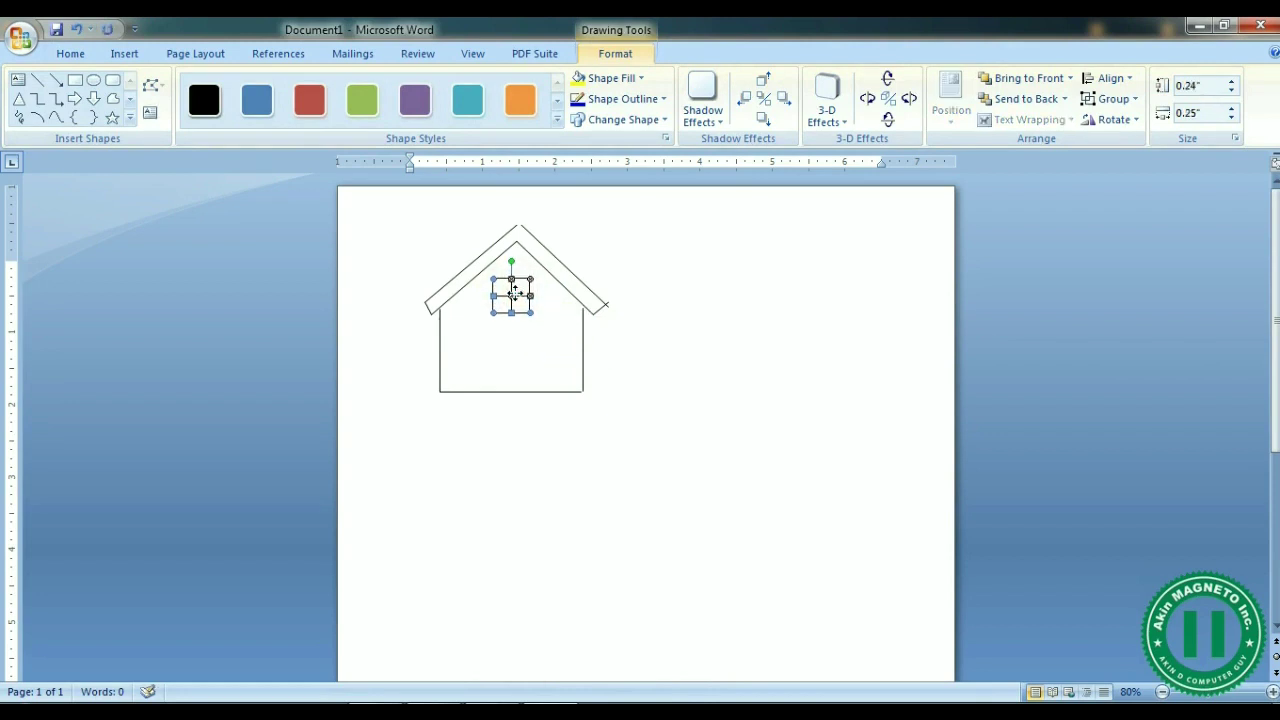
drag(515, 292, 557, 343)
click(557, 348)
click(686, 372)
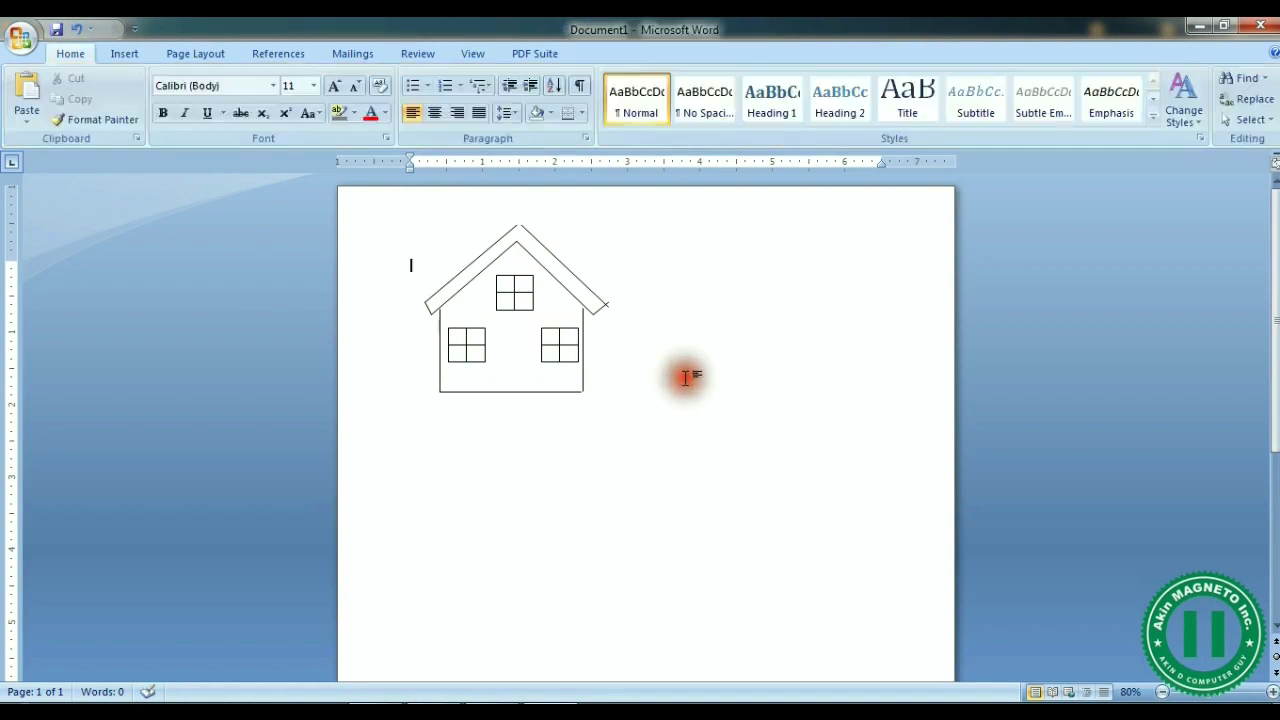
click(122, 53)
click(285, 105)
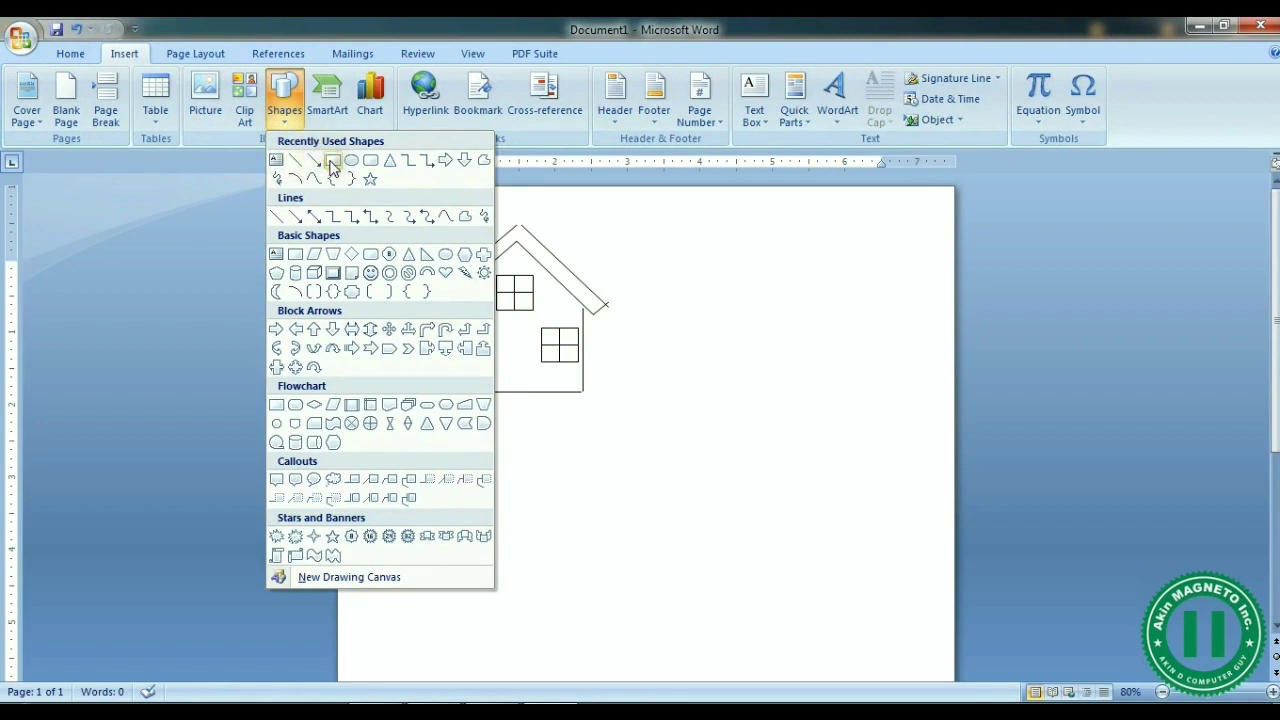
Step: Draw a rectangular door up from the house's bottom edge between the wall windows
click(333, 165)
drag(497, 328, 533, 391)
click(657, 400)
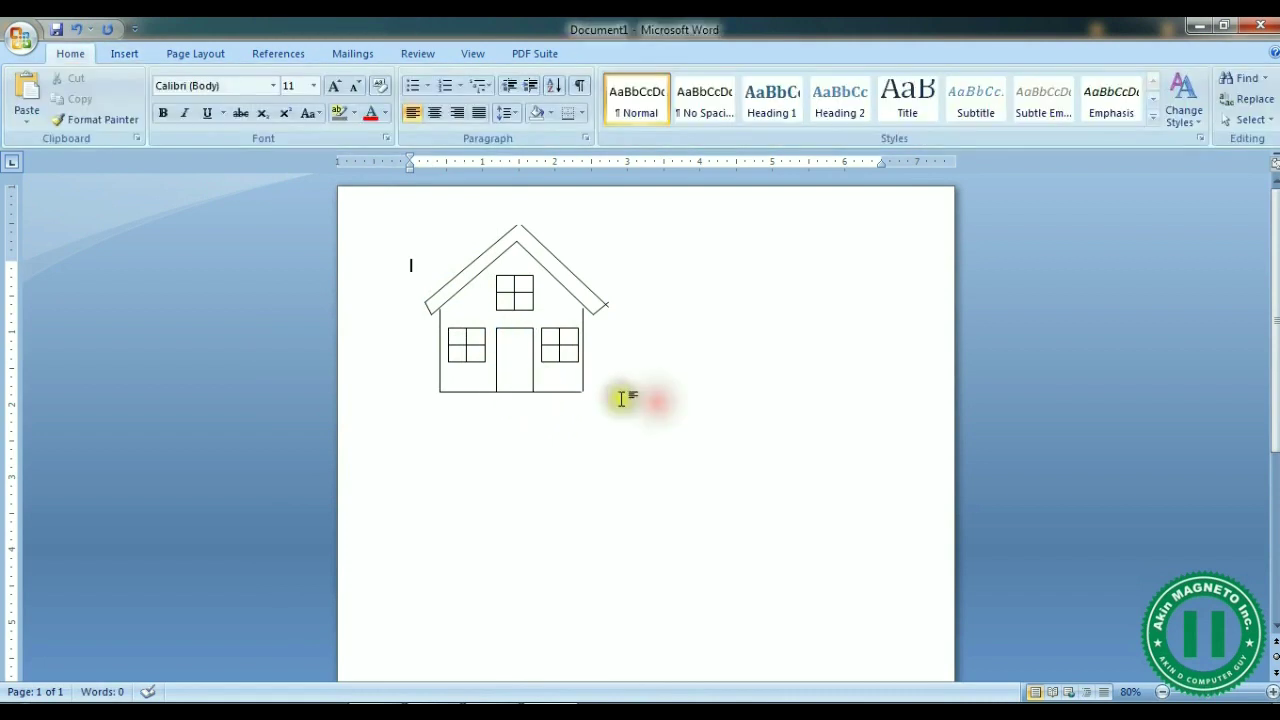
Step: Add a small doorknob on the door, sized 0.07" by 0.07"
click(124, 55)
click(284, 97)
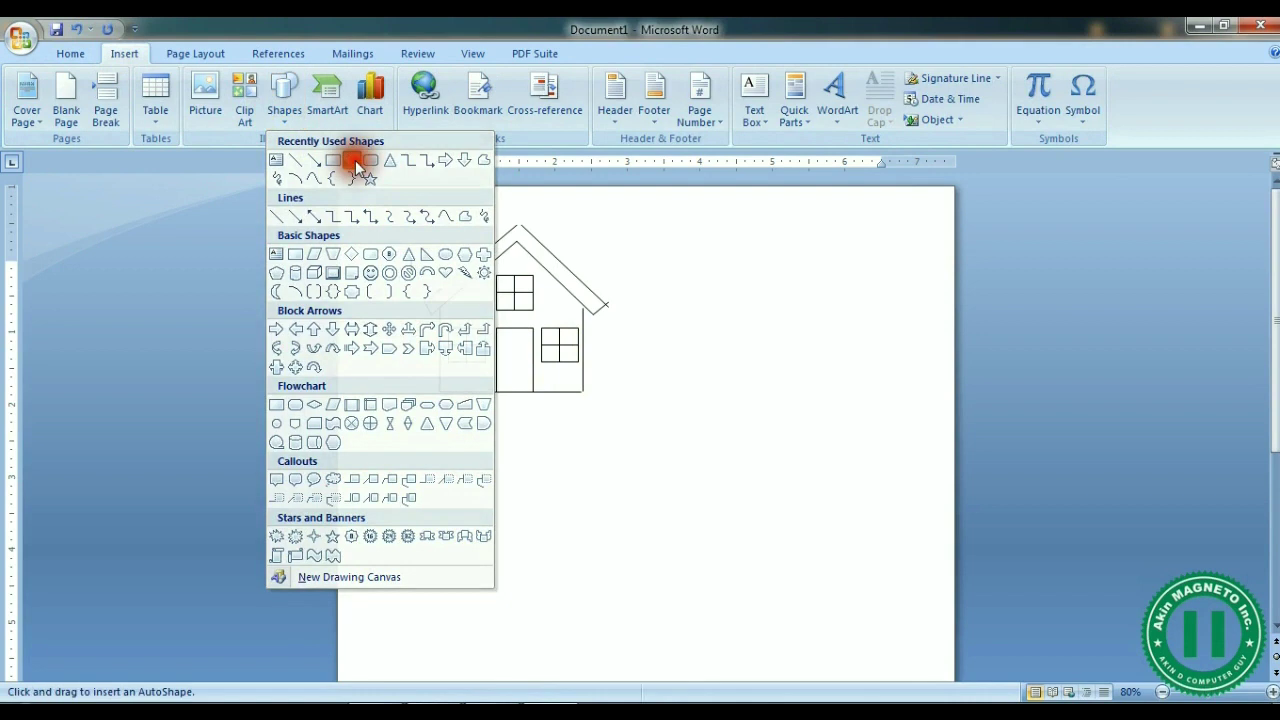
click(355, 160)
drag(500, 354, 509, 356)
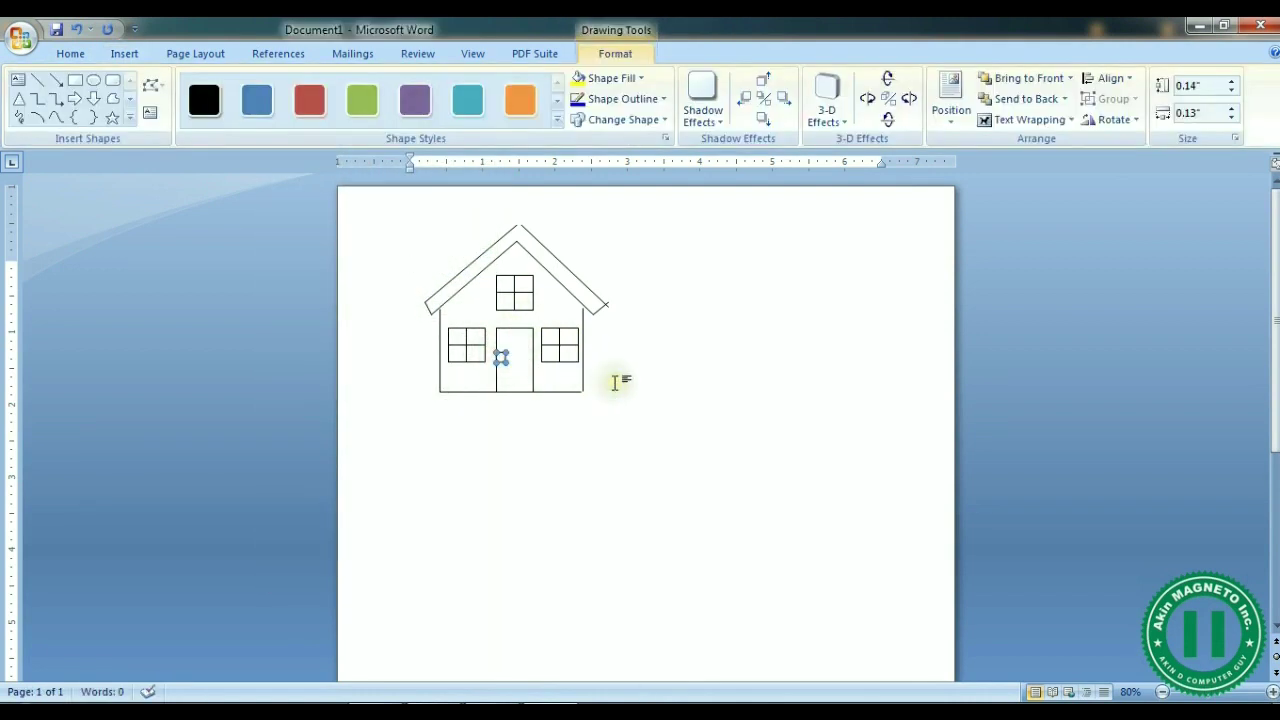
drag(506, 358, 507, 359)
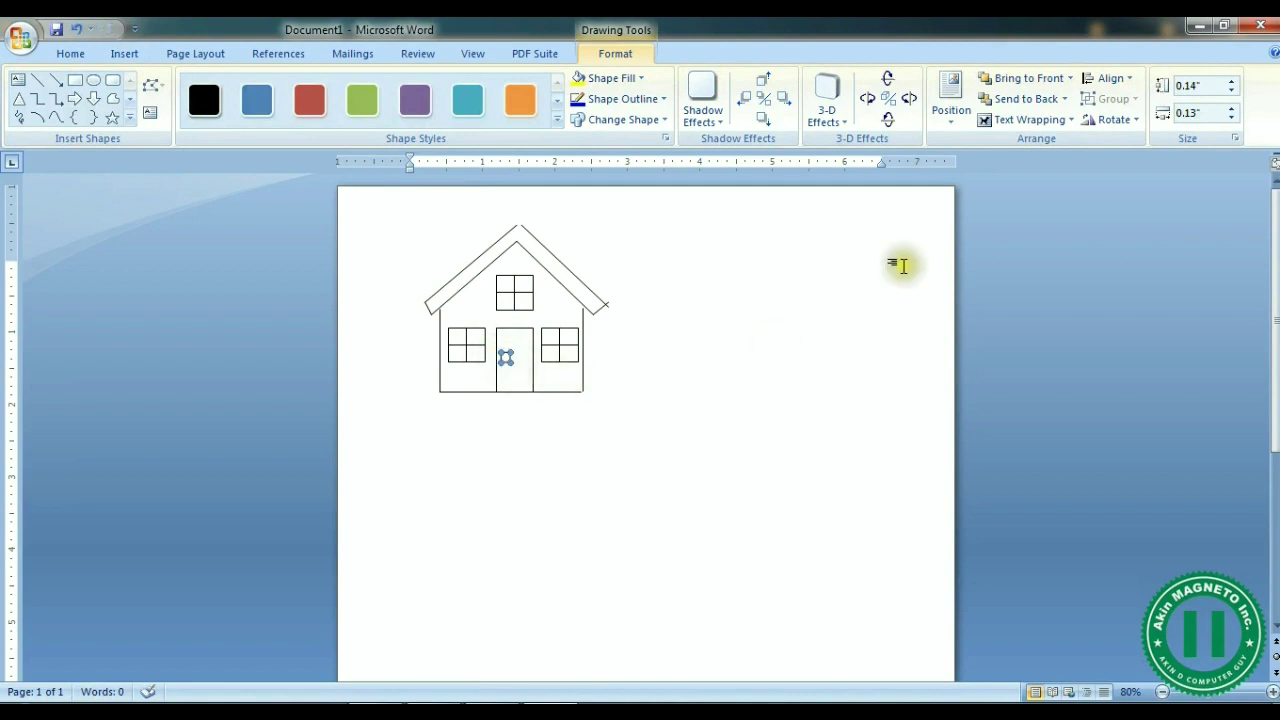
click(1209, 85)
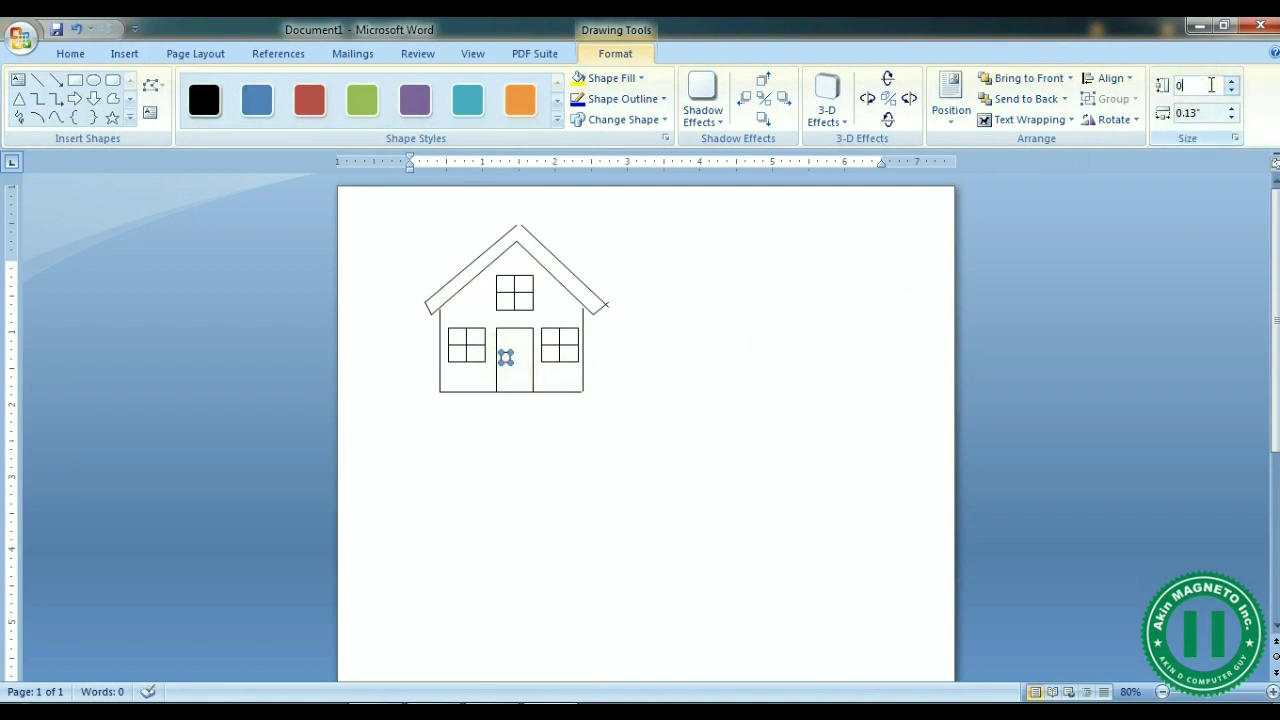
click(1207, 113)
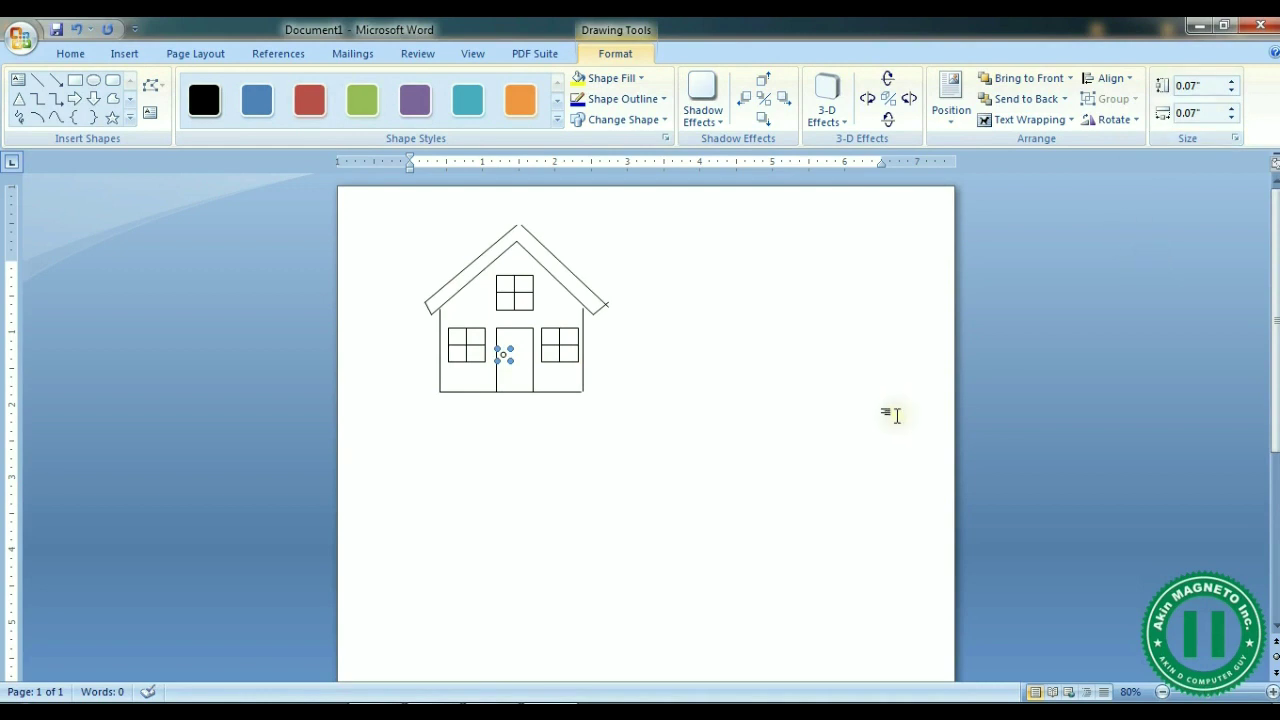
click(806, 347)
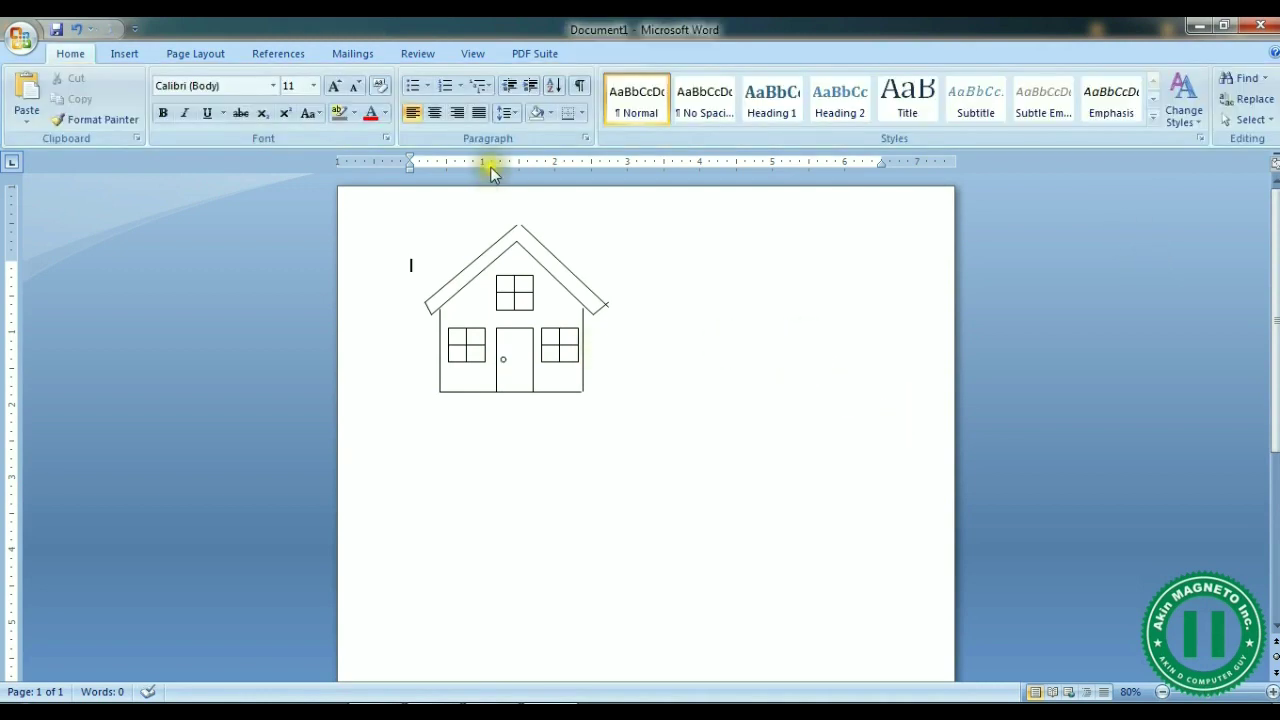
click(124, 53)
Step: Draw two chimney side lines on the right roof slope and a top line joining them
click(285, 105)
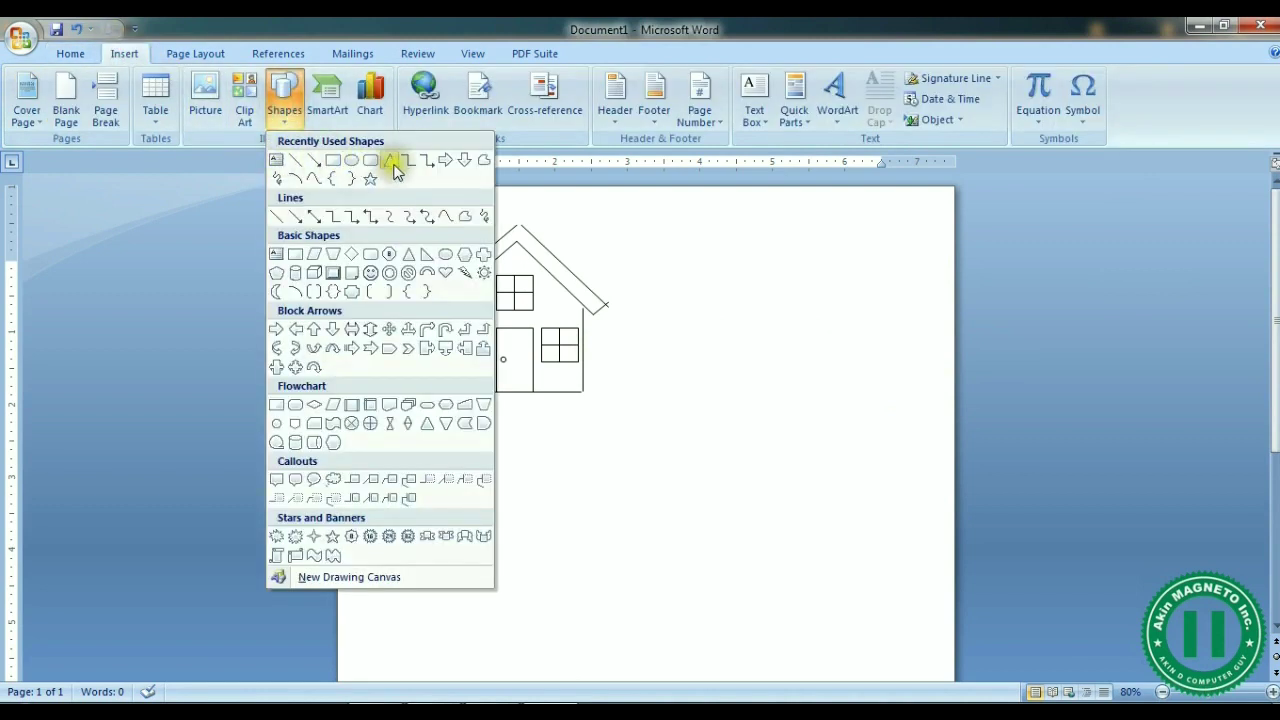
click(300, 258)
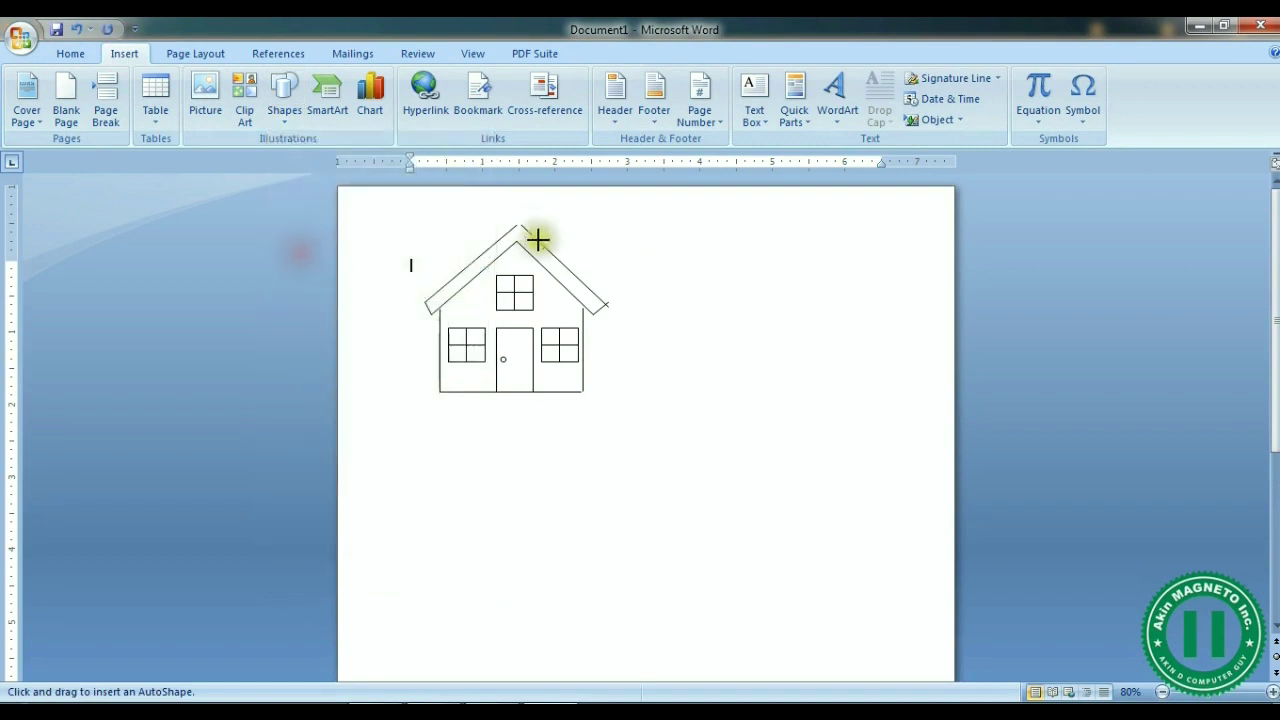
click(284, 110)
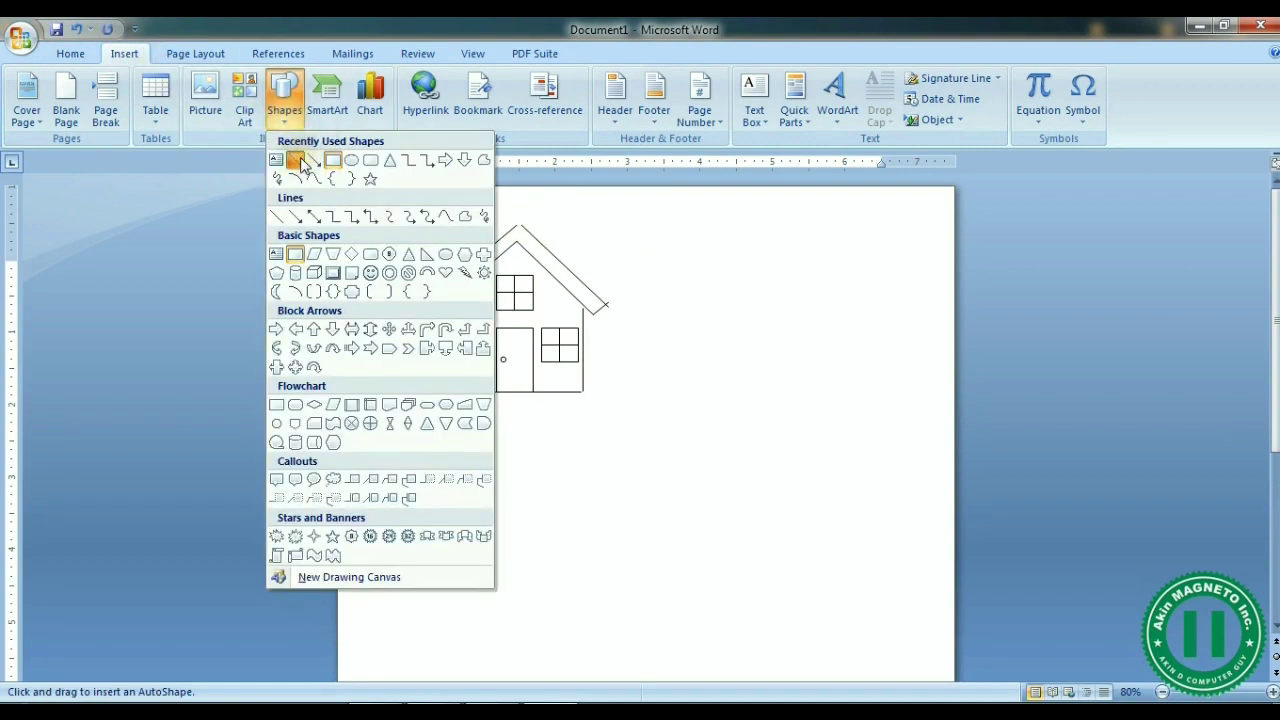
click(297, 161)
mouse_move(563, 263)
mouse_down()
mouse_move(560, 226)
mouse_move(575, 229)
mouse_move(578, 281)
mouse_up()
click(37, 81)
click(37, 82)
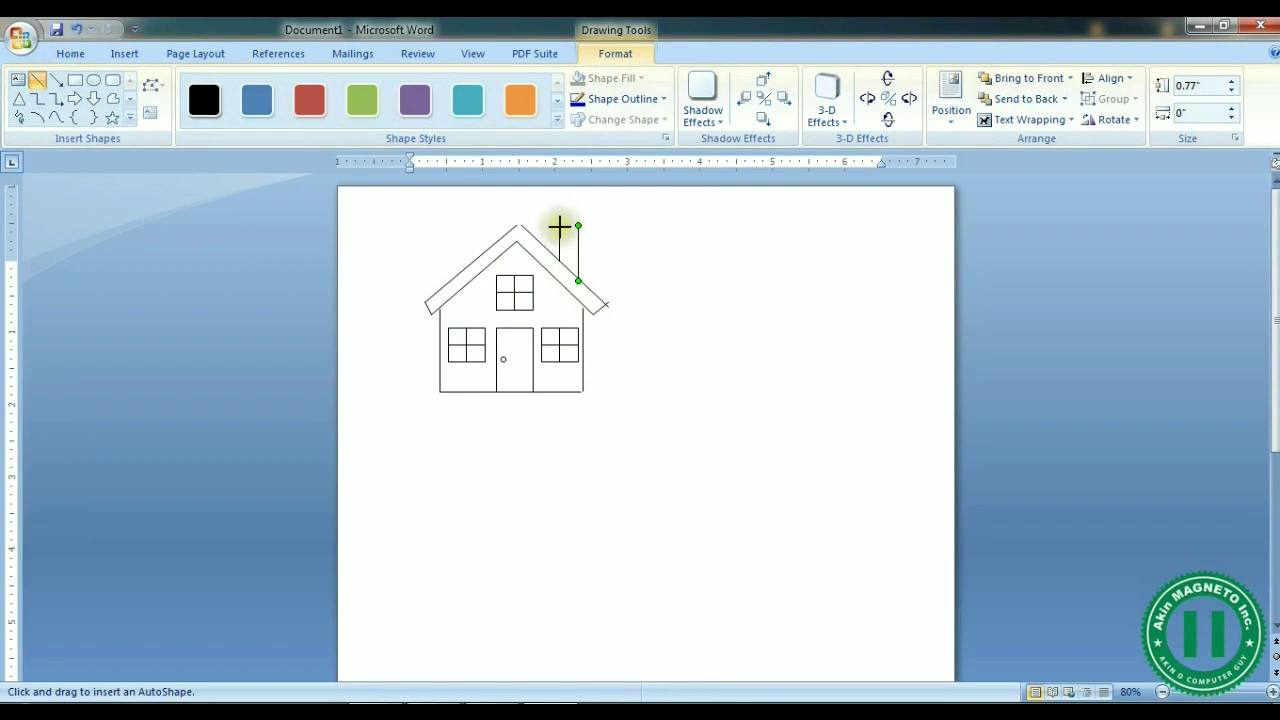
drag(560, 226, 578, 226)
click(651, 226)
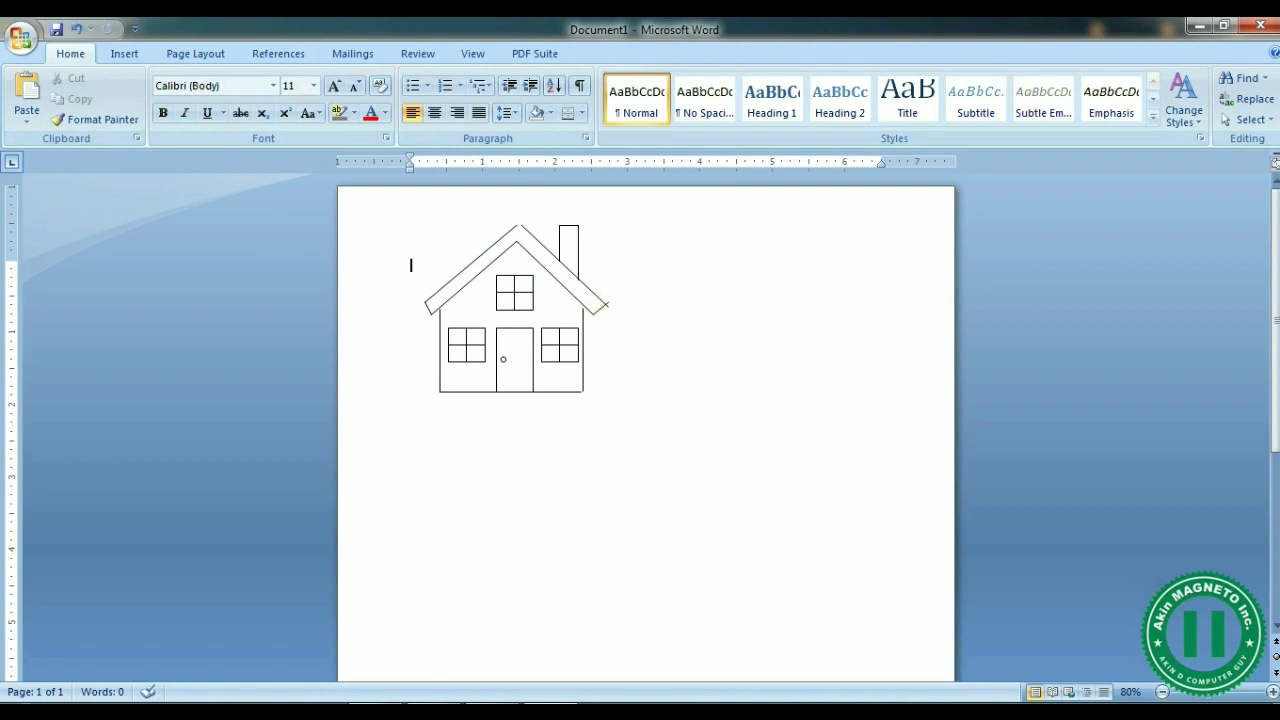
drag(1218, 697, 1240, 692)
Step: Join the right roof line's top end and the short lower-right roof line to the roof edge
scroll(1275, 230, down, 2)
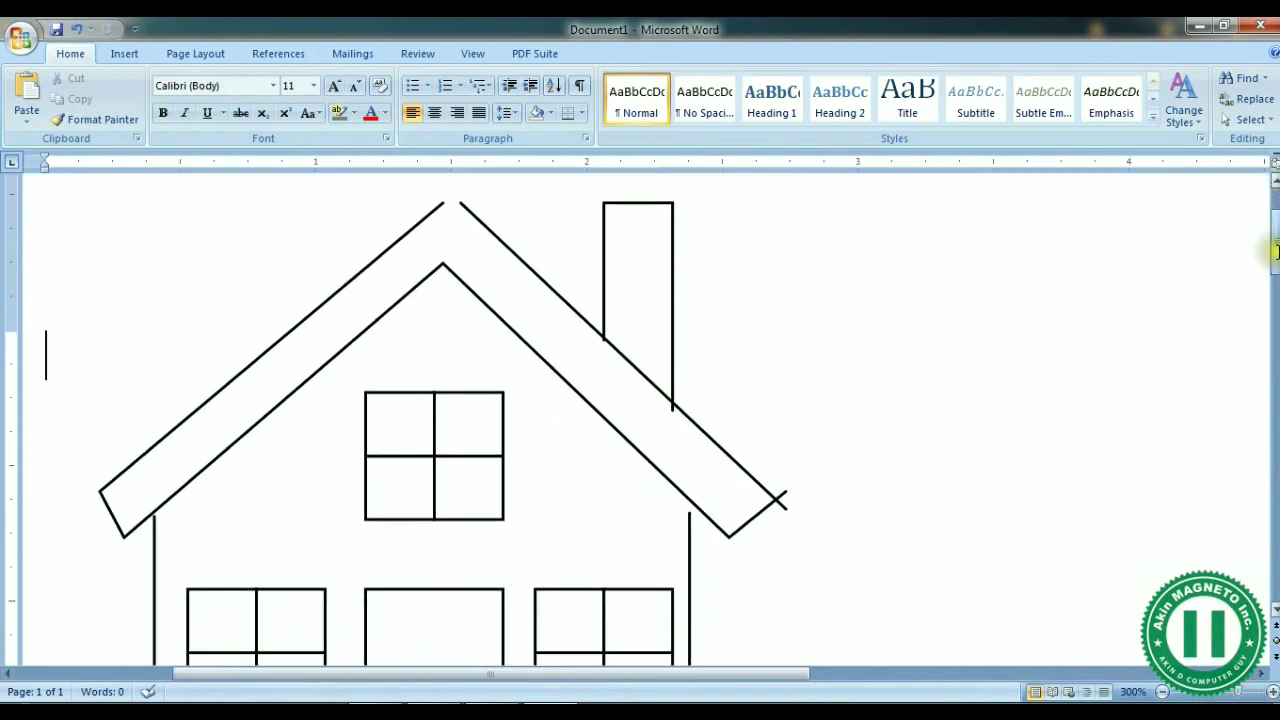
click(543, 272)
drag(463, 206, 443, 203)
click(598, 262)
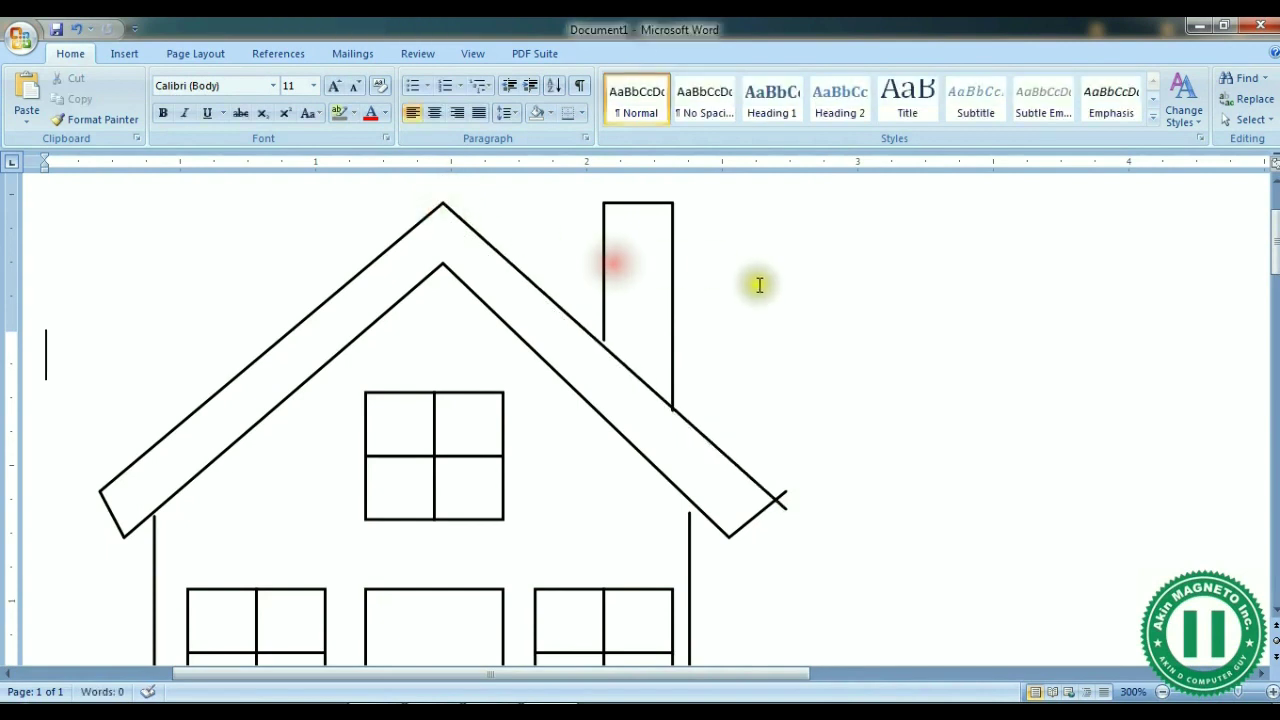
click(778, 500)
click(780, 499)
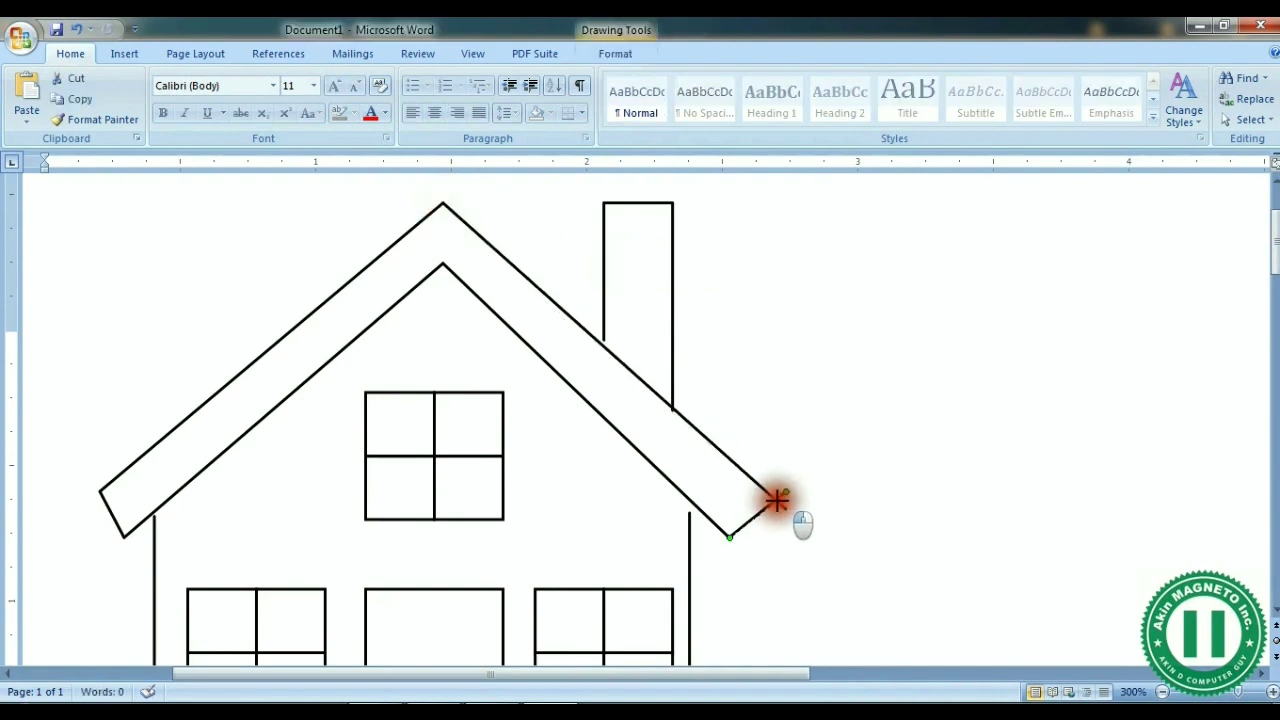
mouse_move(776, 500)
mouse_down()
mouse_move(783, 508)
mouse_move(776, 500)
mouse_up()
click(805, 500)
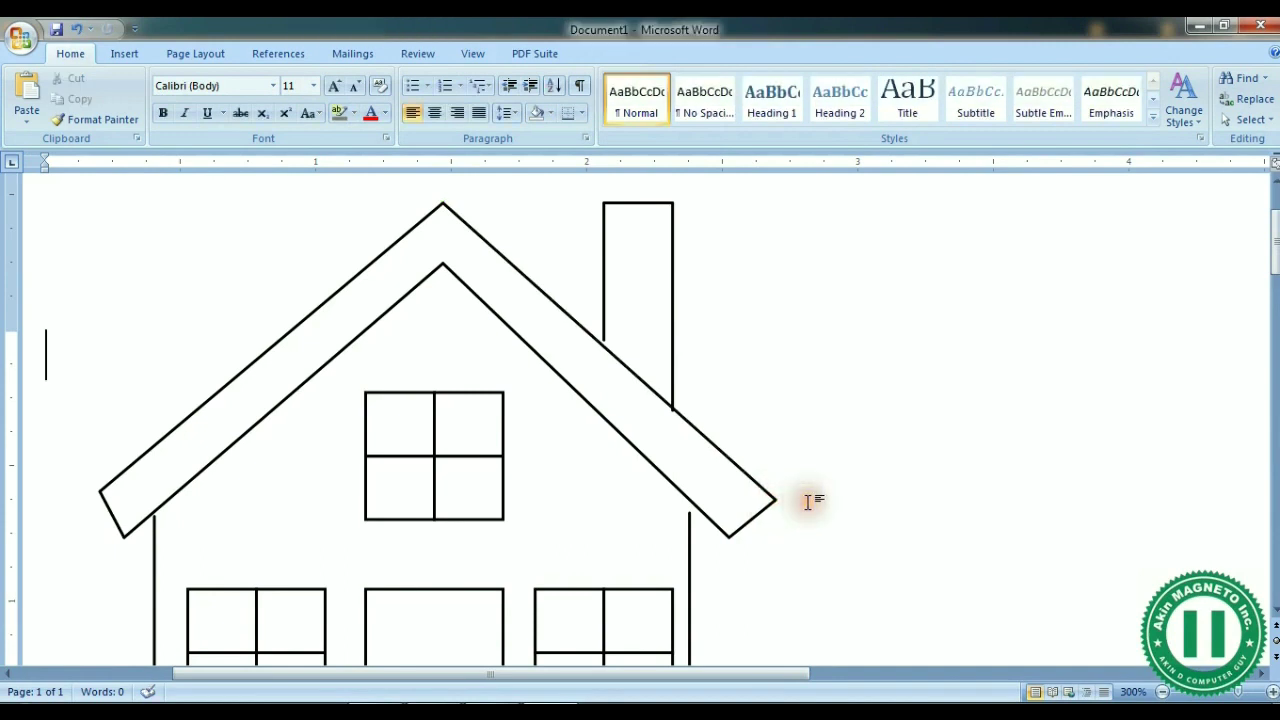
Step: Adjust the chimney's side and top lines so they meet cleanly
click(674, 398)
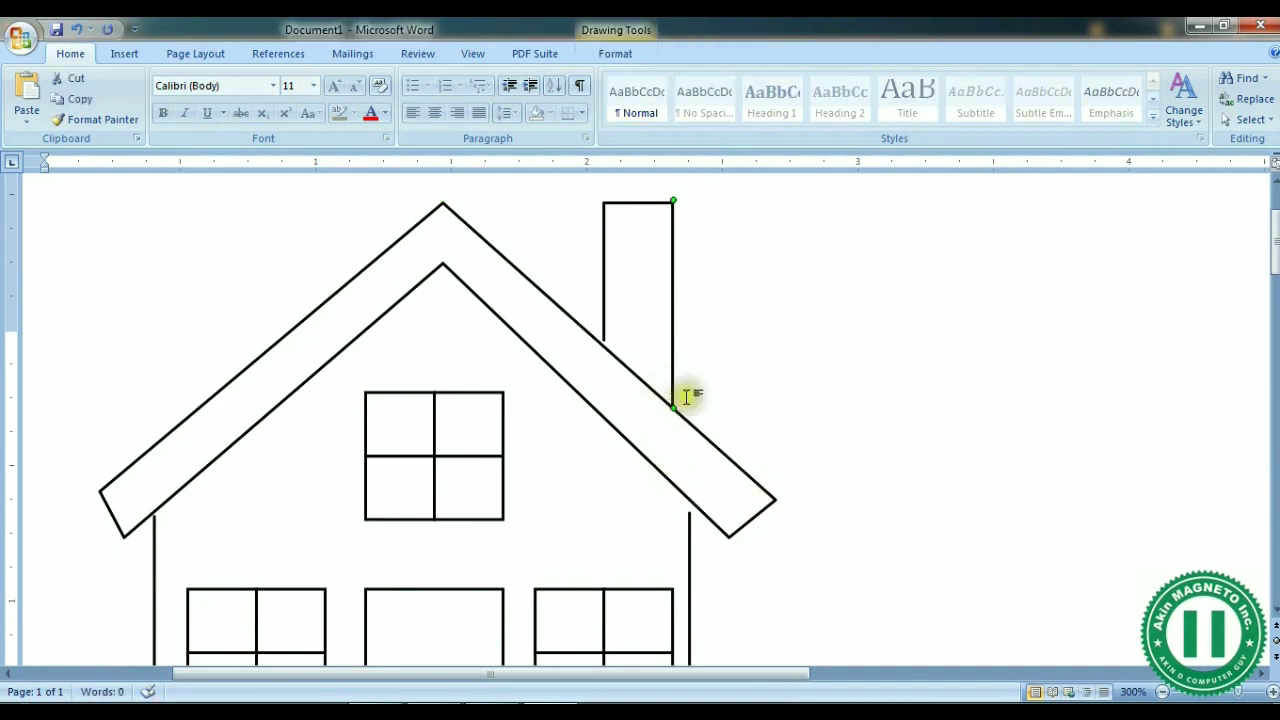
click(768, 438)
click(604, 330)
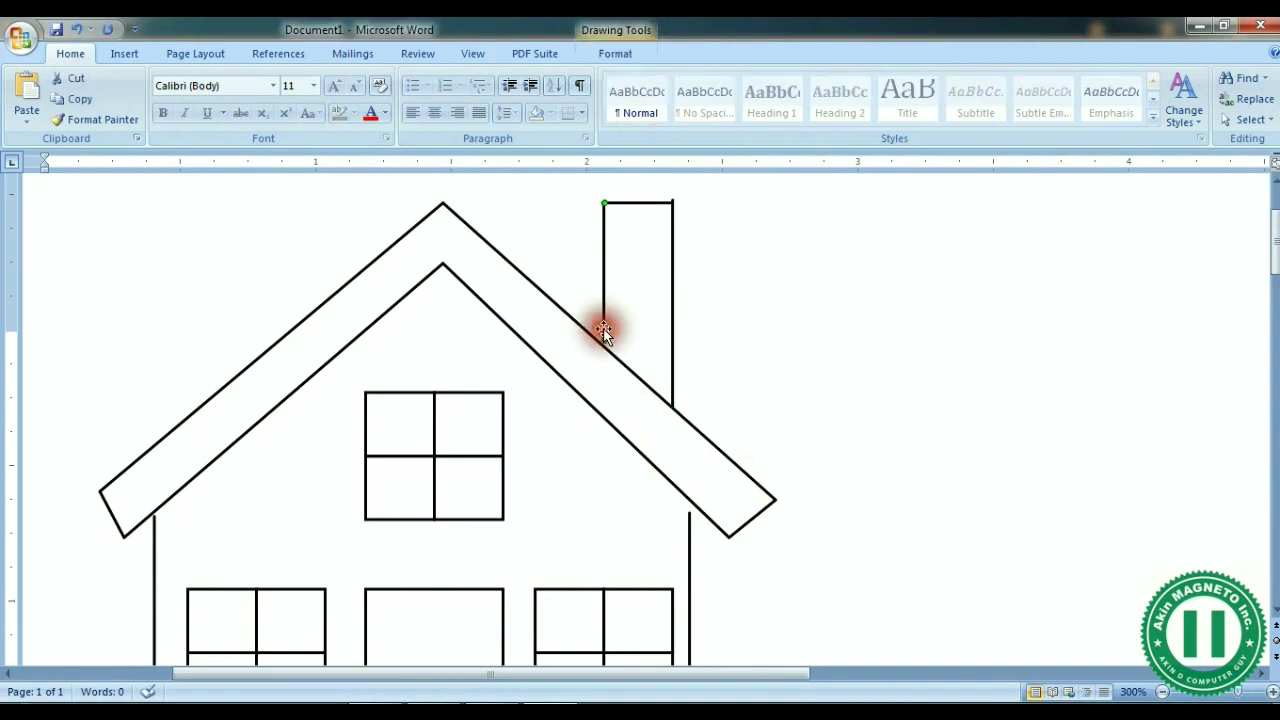
click(770, 348)
click(638, 202)
drag(638, 203, 672, 206)
click(700, 210)
click(674, 220)
click(731, 206)
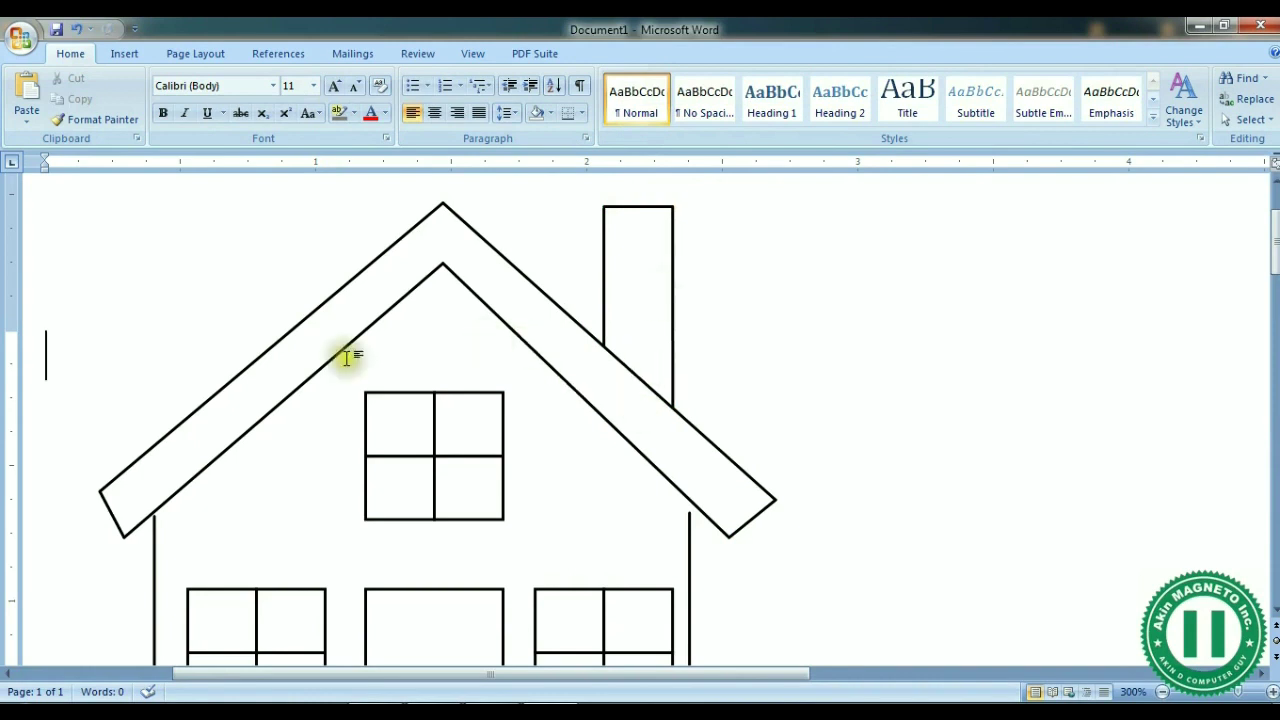
Step: Extend the right wall line down to reach the floor line
click(155, 522)
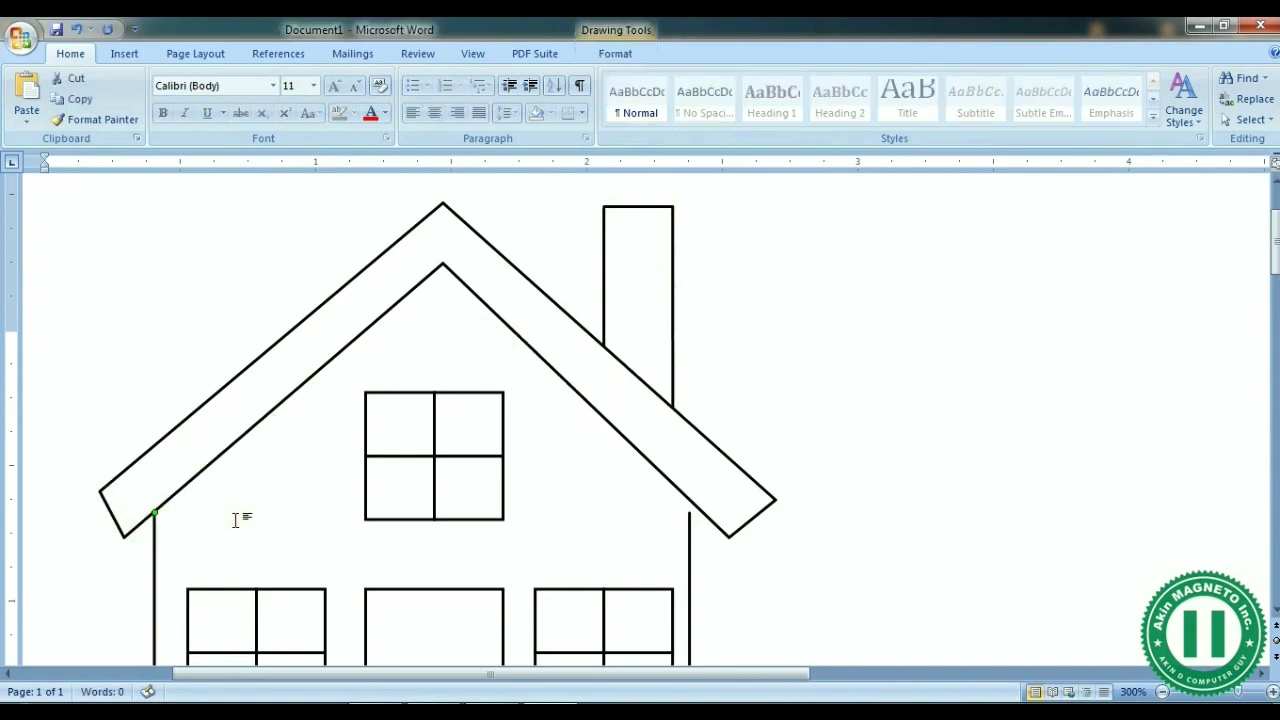
click(303, 505)
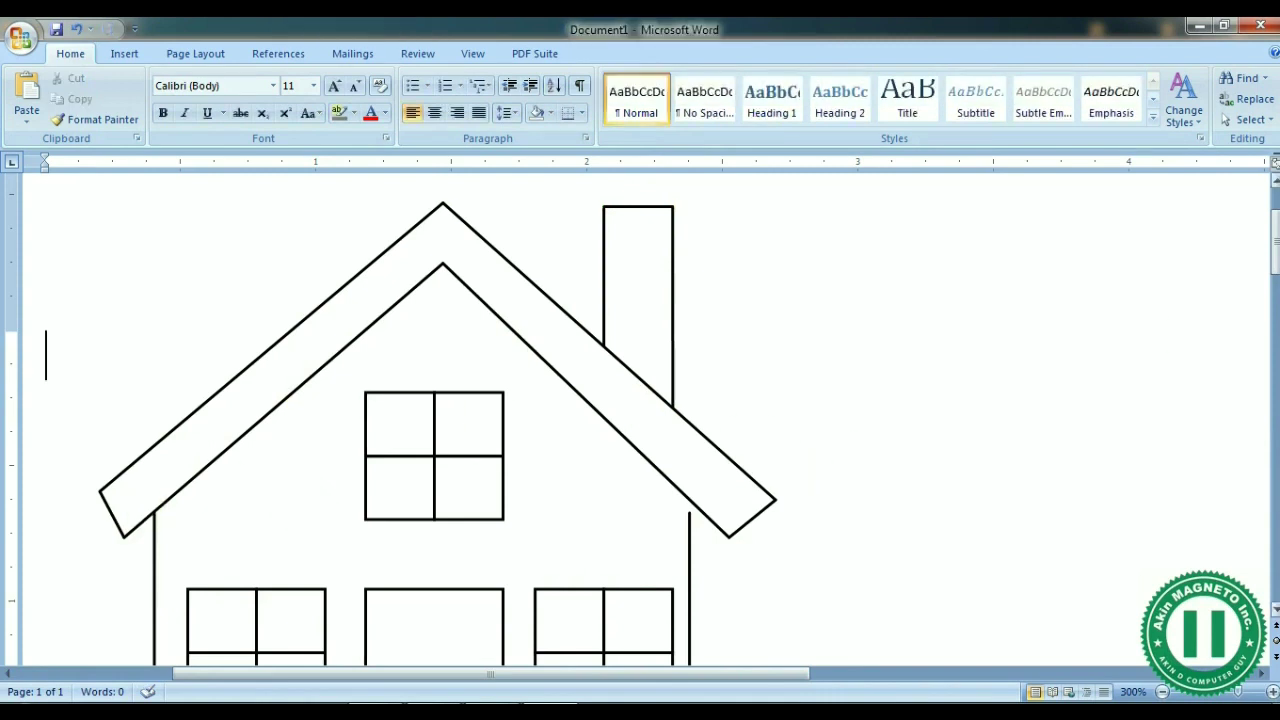
scroll(634, 434, down, 2)
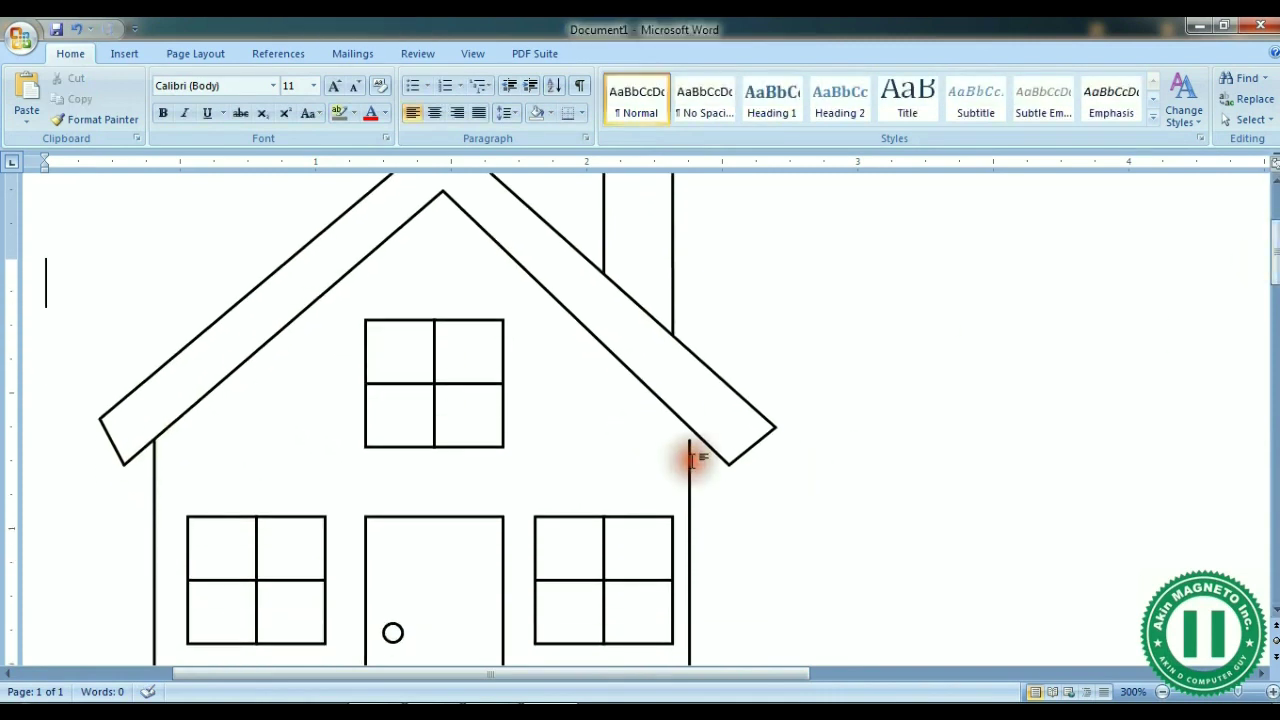
click(689, 462)
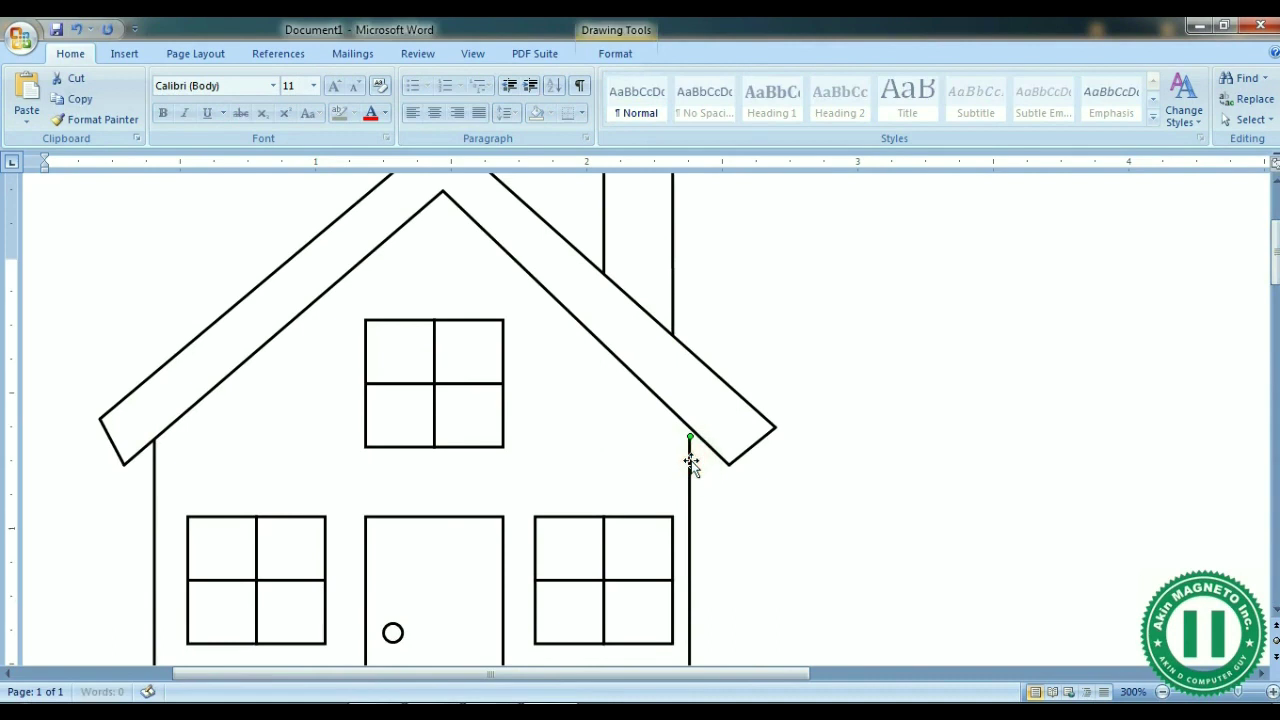
click(572, 405)
scroll(1128, 403, down, 5)
scroll(1272, 243, up, 4)
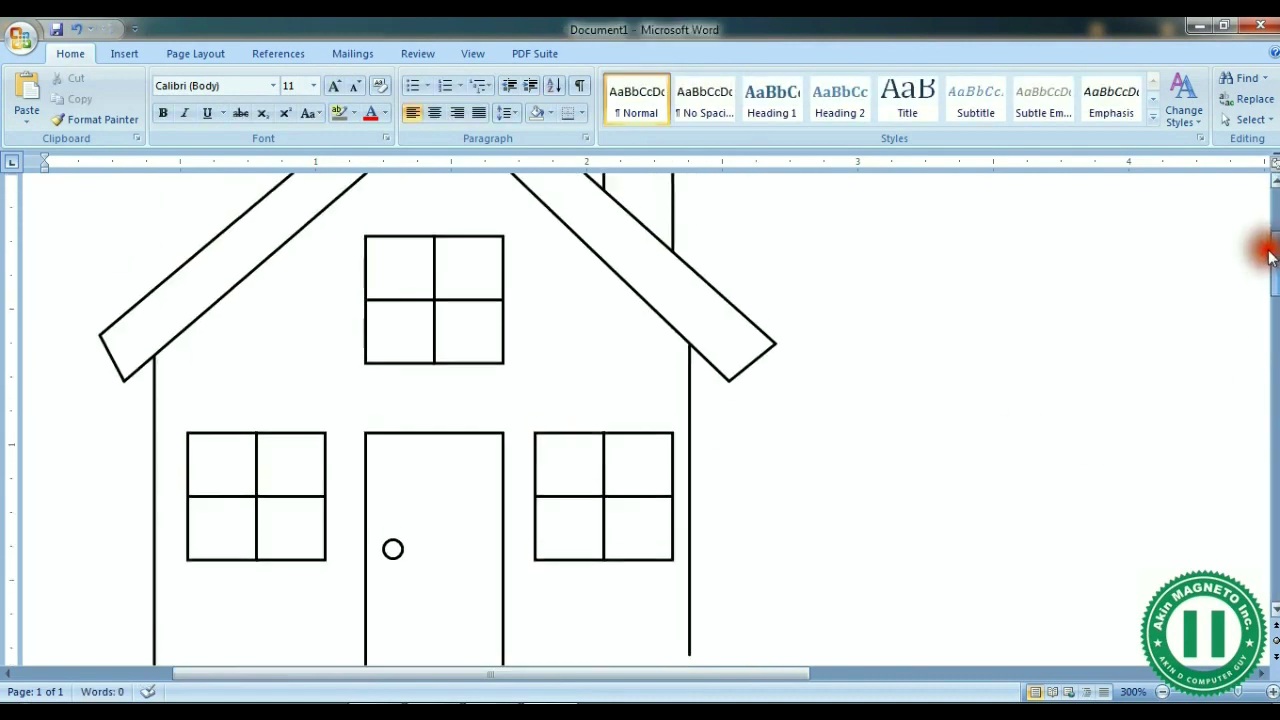
scroll(640, 415, down, 2)
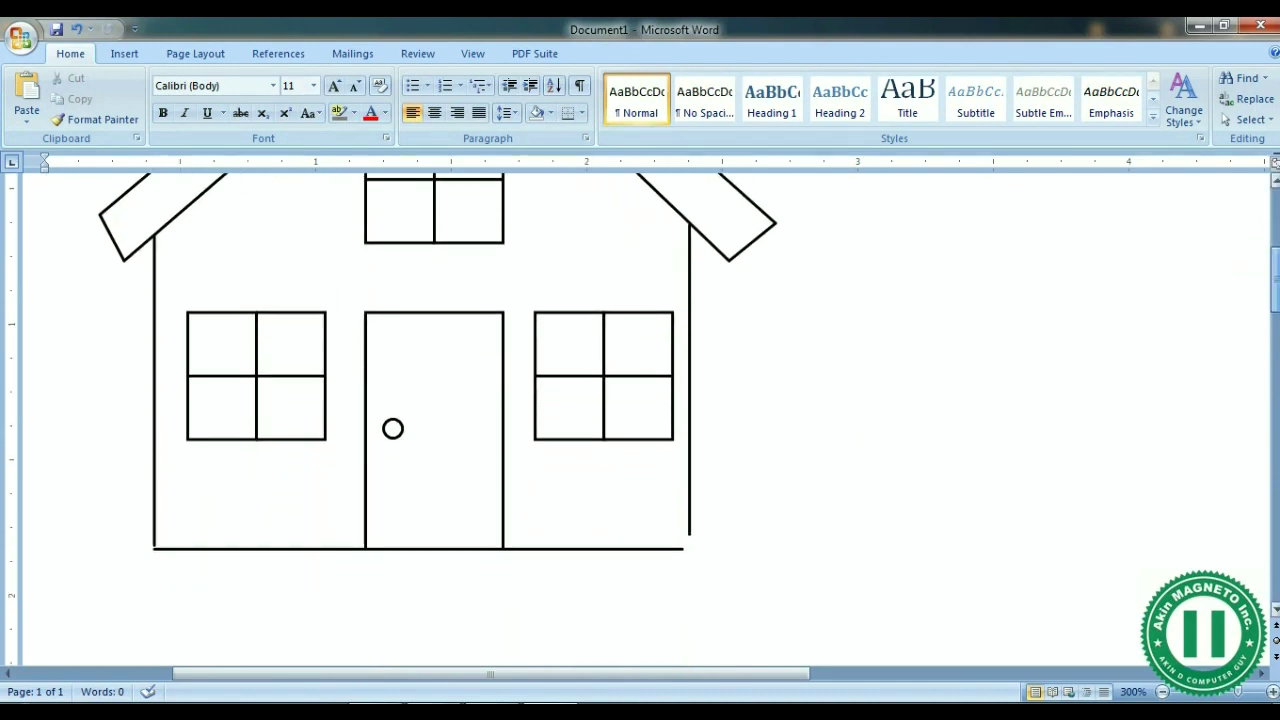
click(691, 511)
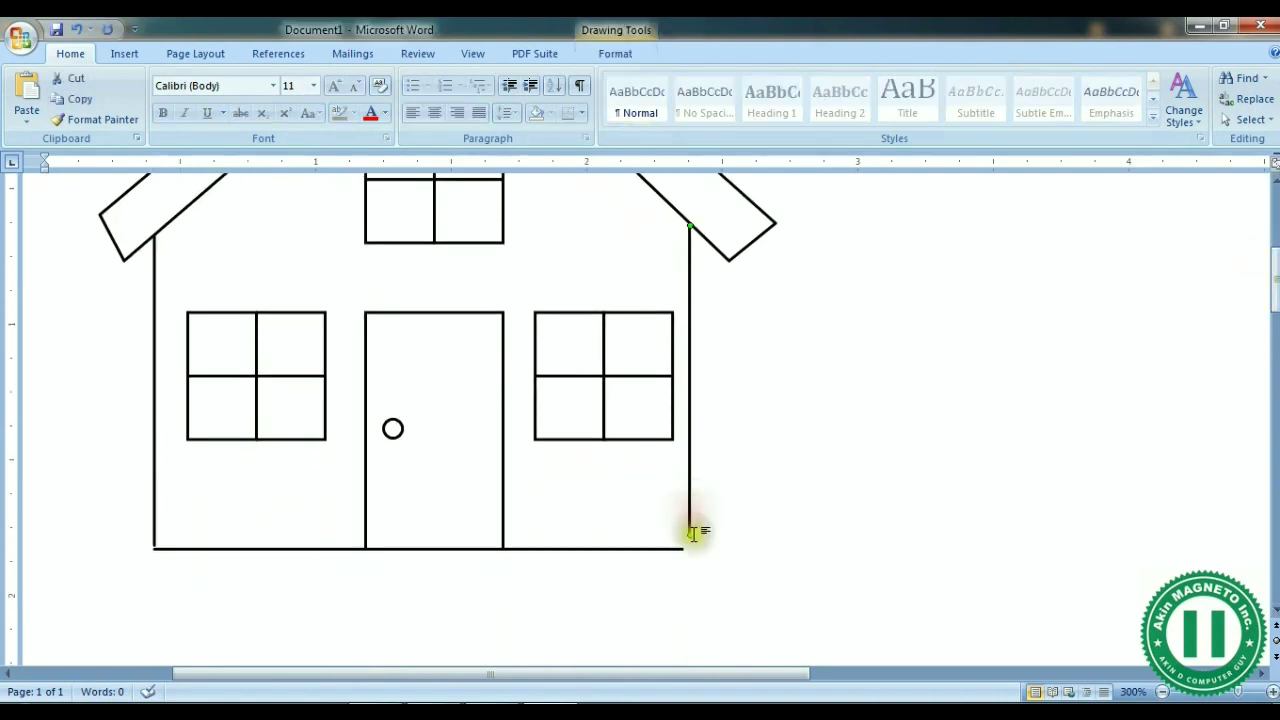
drag(691, 534, 691, 548)
click(737, 543)
scroll(671, 549, up, 3)
scroll(1268, 271, down, 2)
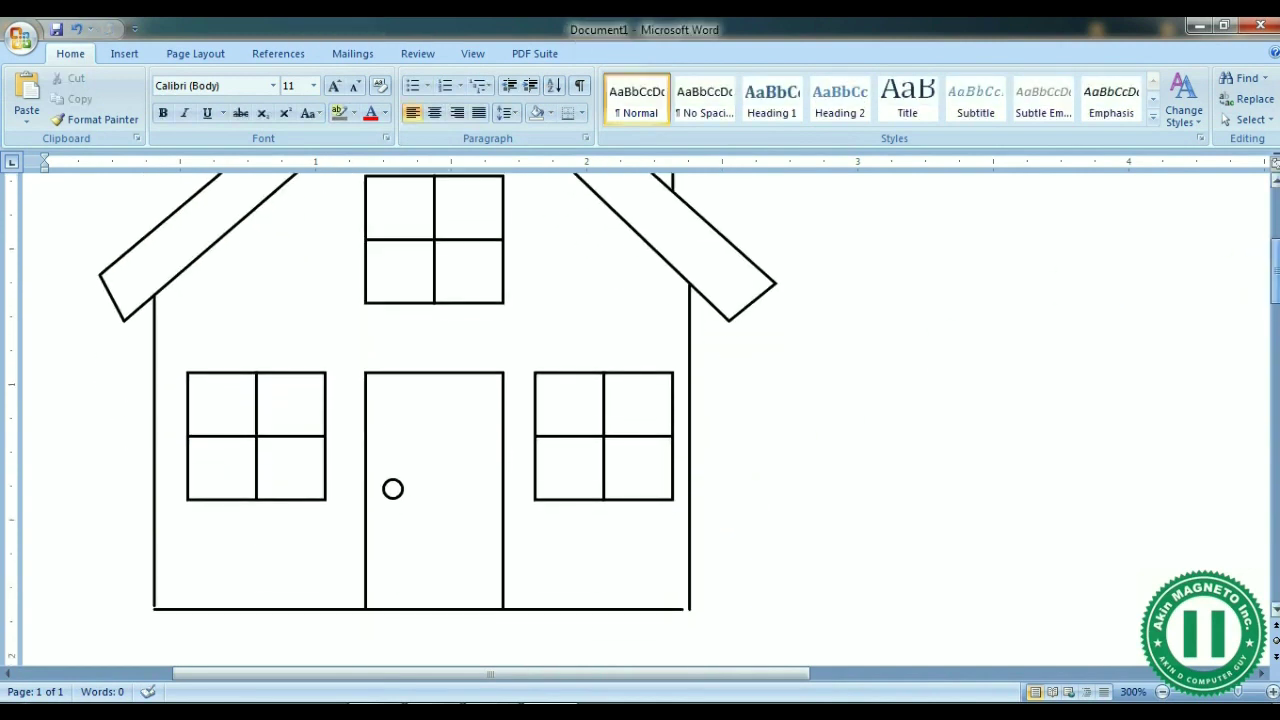
Step: Shift the floor line's end and extend the left wall down to the floor
click(651, 607)
drag(681, 607, 691, 606)
scroll(795, 598, up, 2)
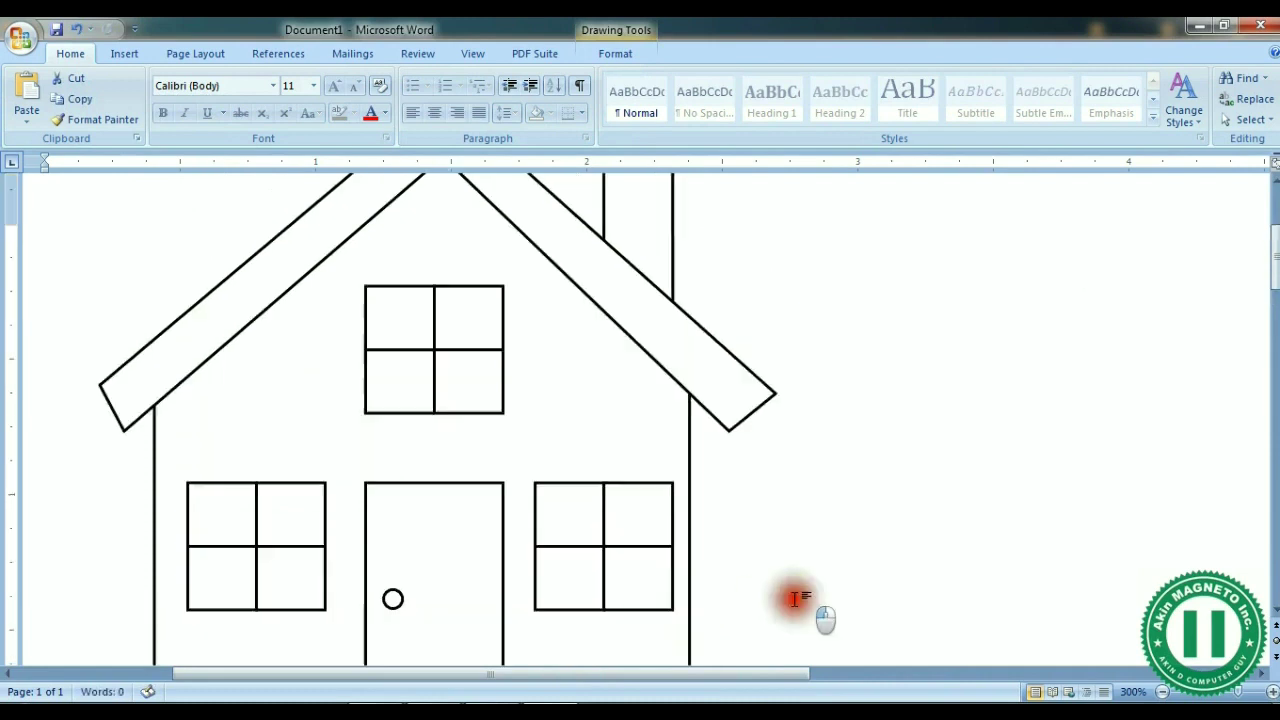
click(795, 598)
scroll(1268, 260, down, 3)
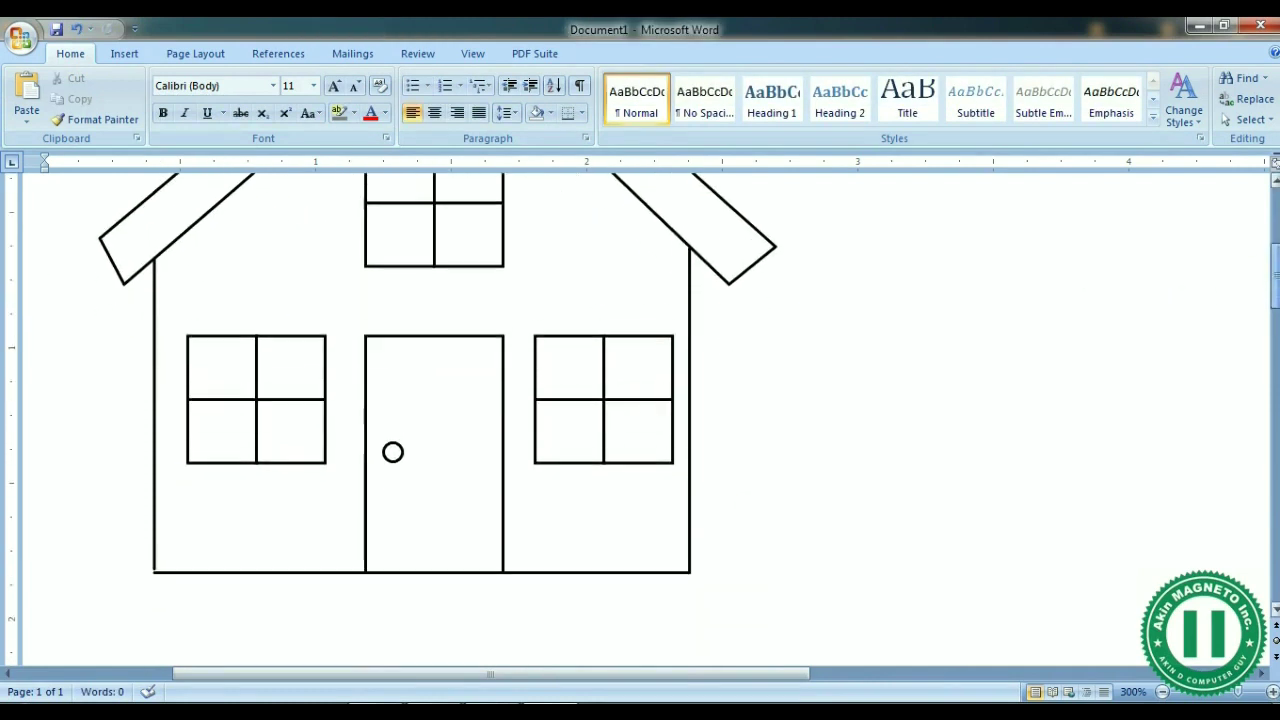
click(155, 553)
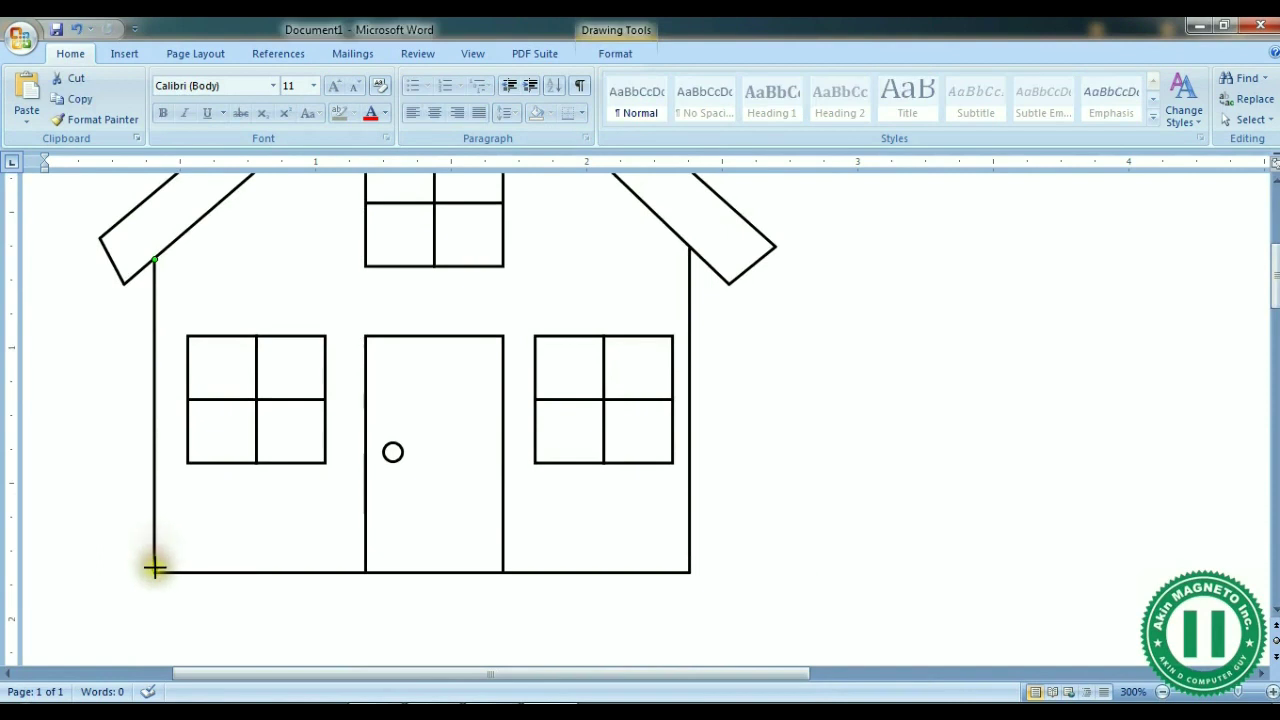
drag(152, 568, 153, 575)
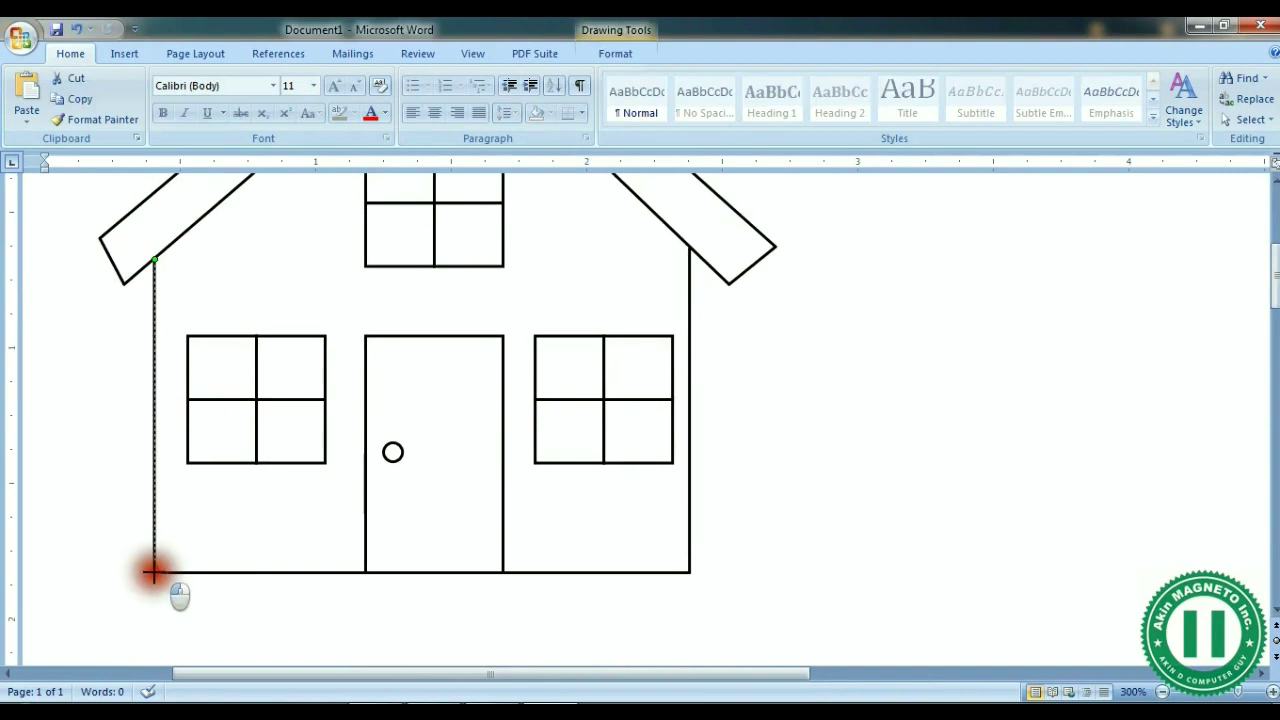
click(153, 572)
drag(1273, 256, 1271, 255)
click(1162, 692)
Step: Select the chimney's top and side lines plus all the roof lines
click(1162, 692)
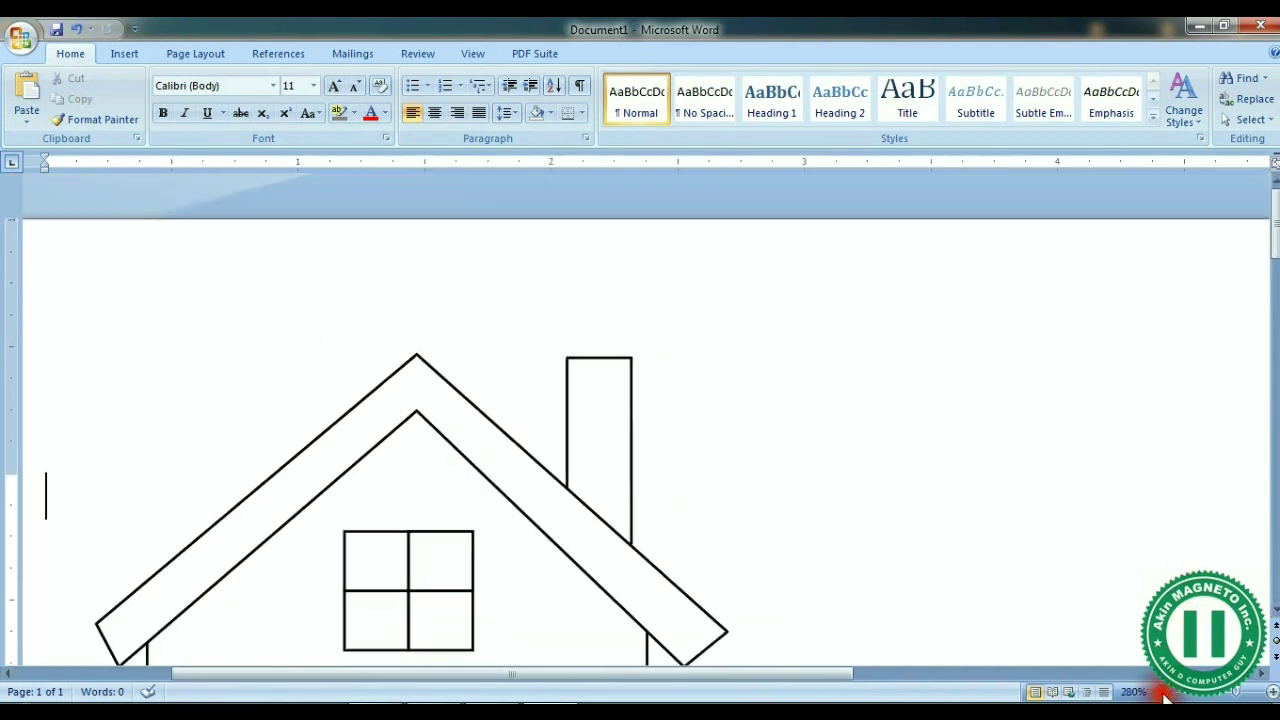
click(1162, 692)
click(1162, 692)
click(1162, 692)
click(1162, 692)
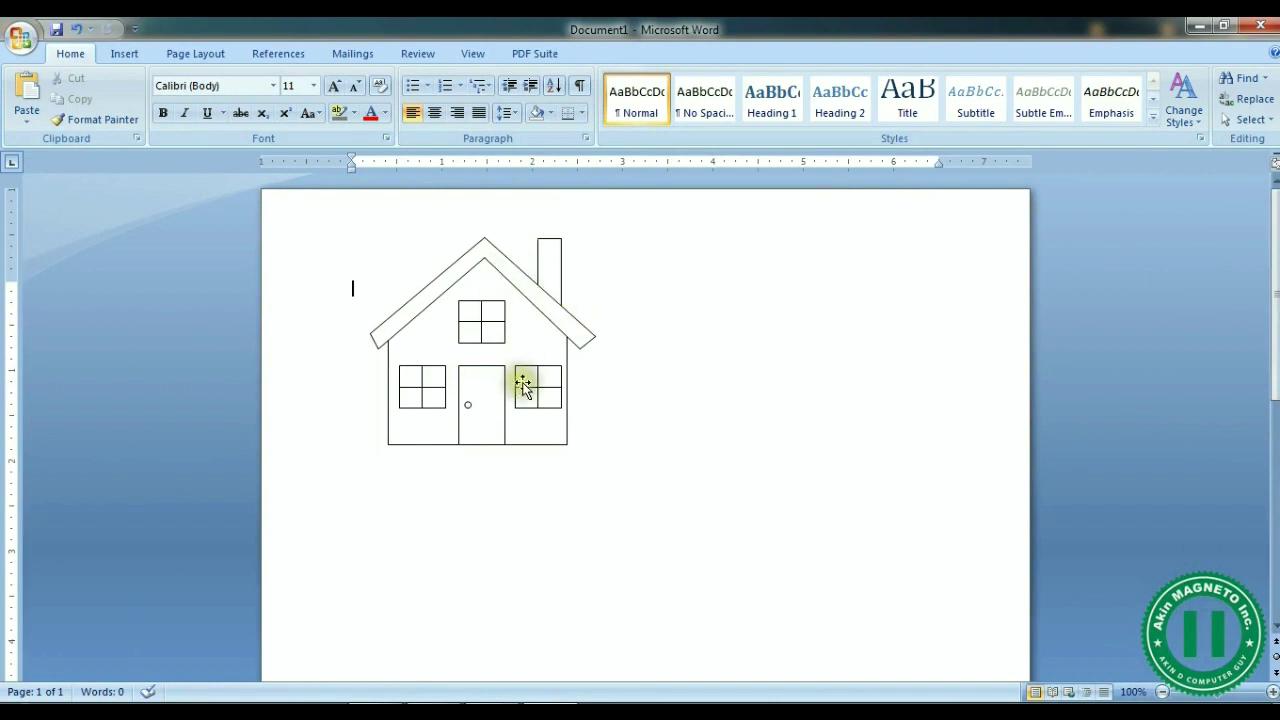
click(543, 238)
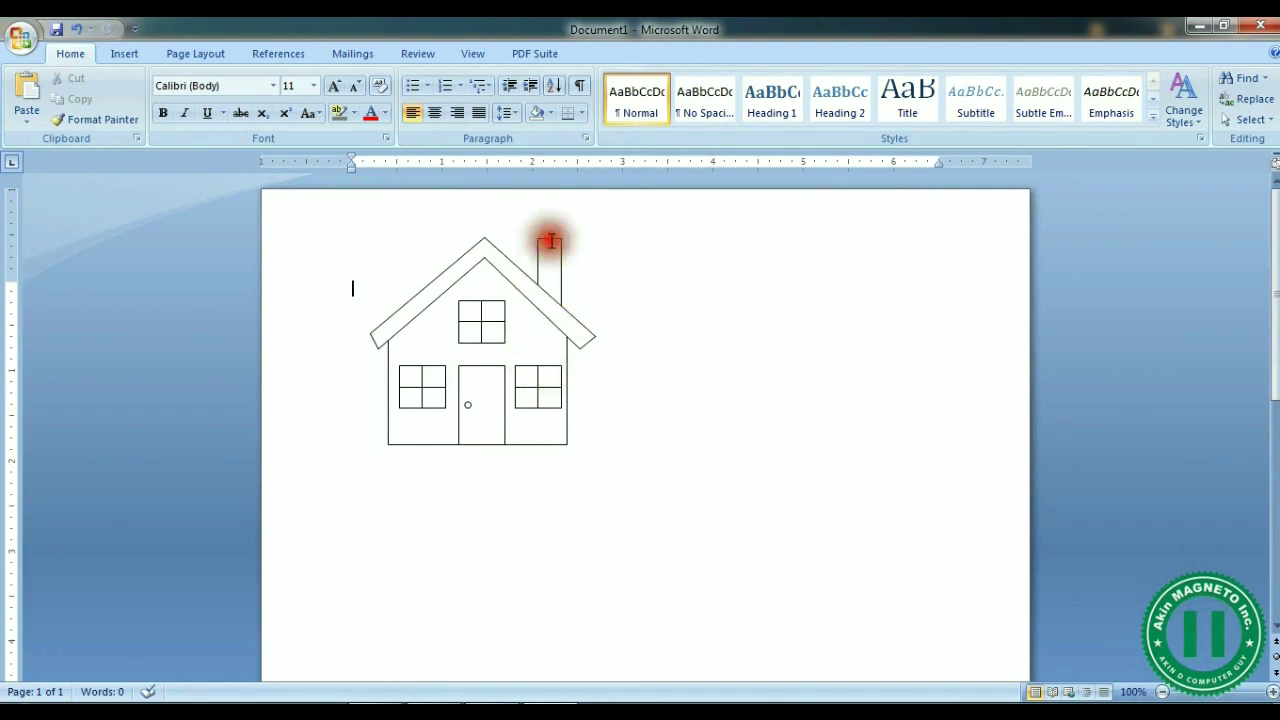
click(545, 240)
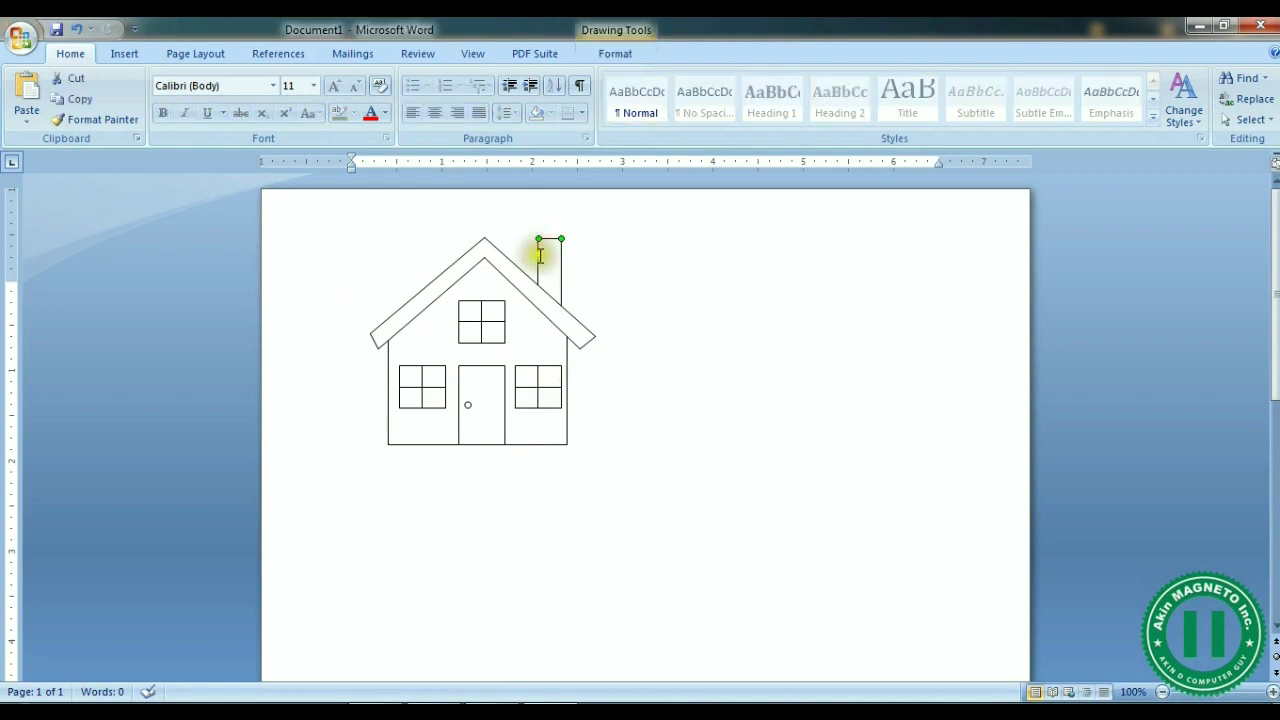
shift+click(540, 263)
shift+click(561, 268)
shift+click(553, 292)
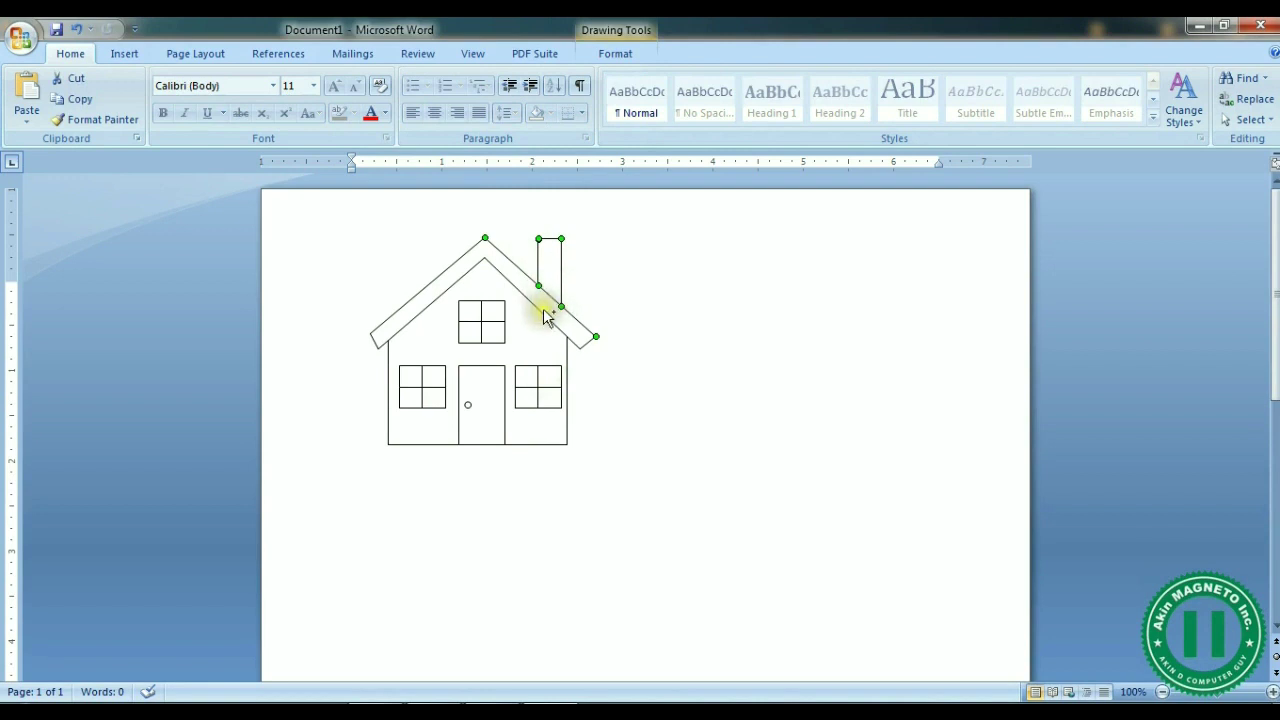
shift+click(588, 341)
shift+click(520, 281)
shift+click(446, 280)
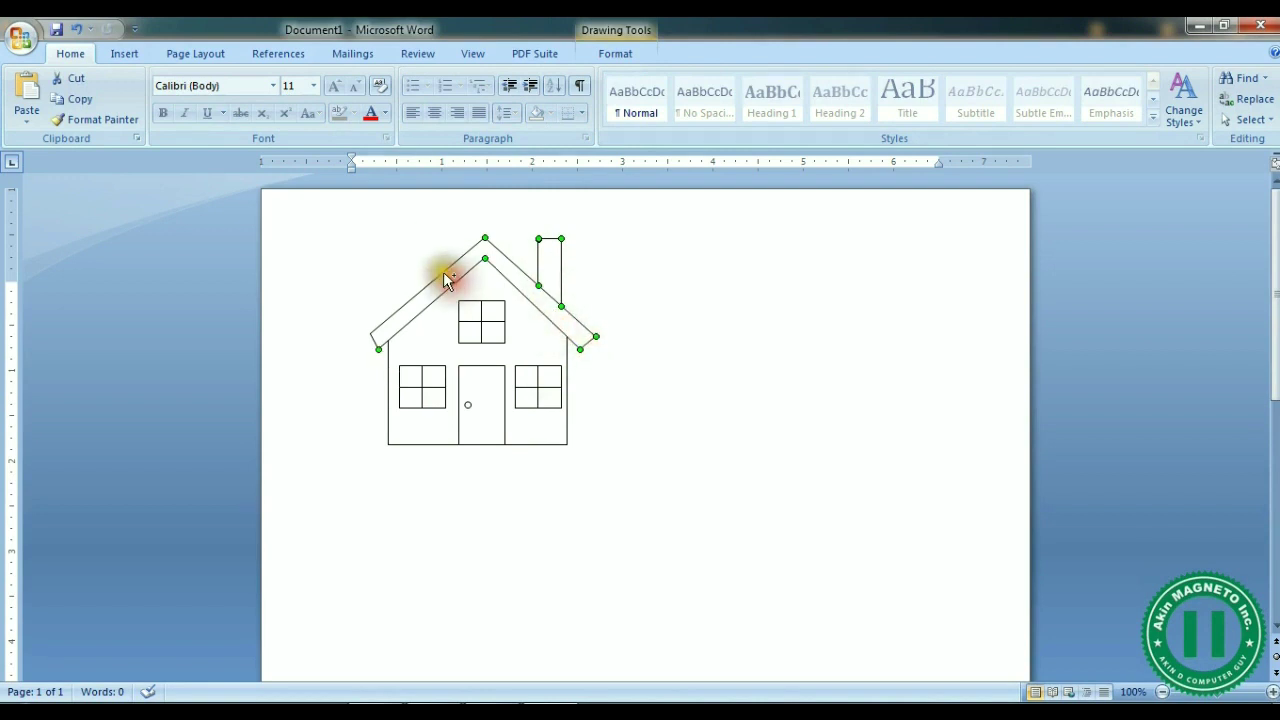
shift+click(371, 335)
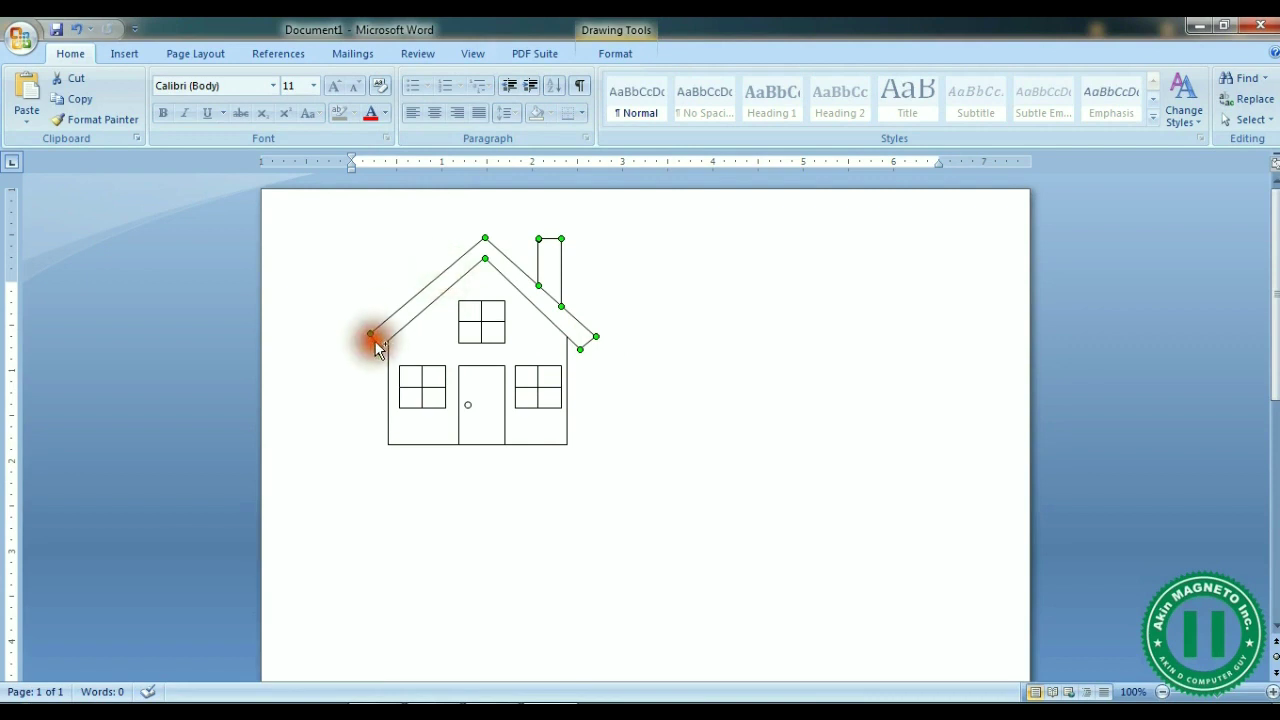
Step: Add both walls and the door to the selection and group the outline
shift+click(390, 398)
shift+click(568, 368)
shift+click(475, 443)
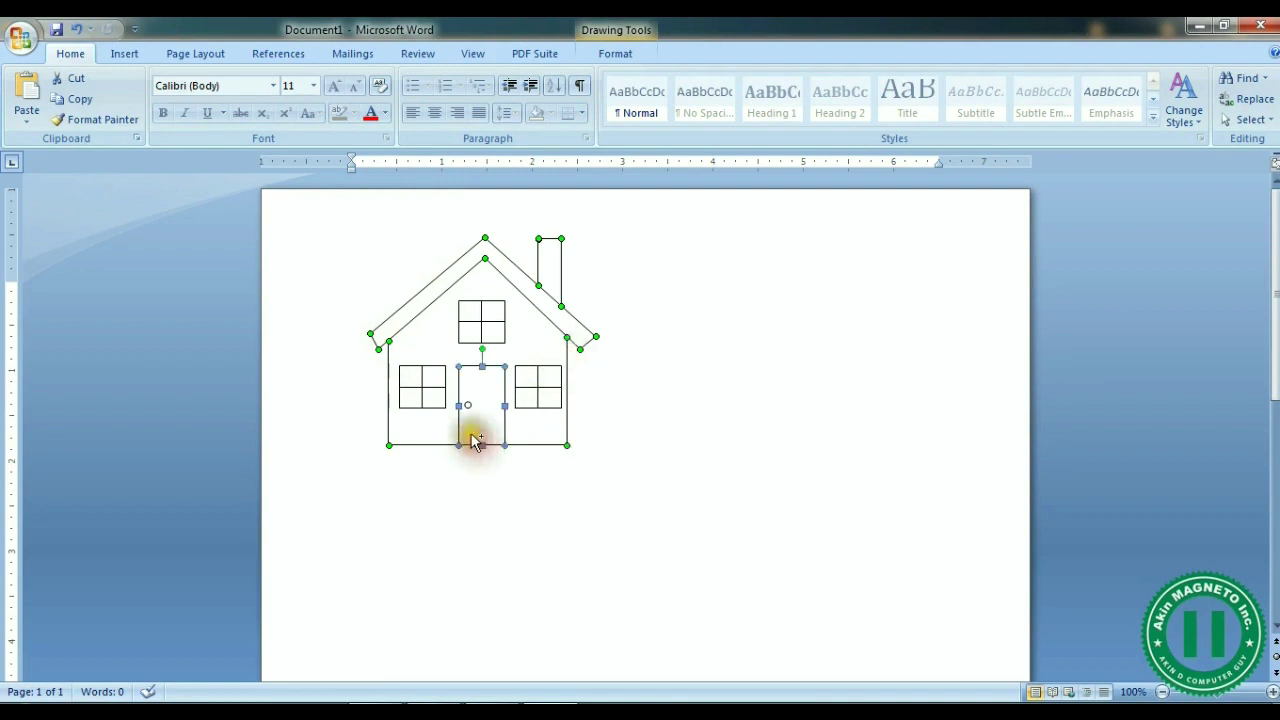
right_click(533, 452)
mouse_move(686, 521)
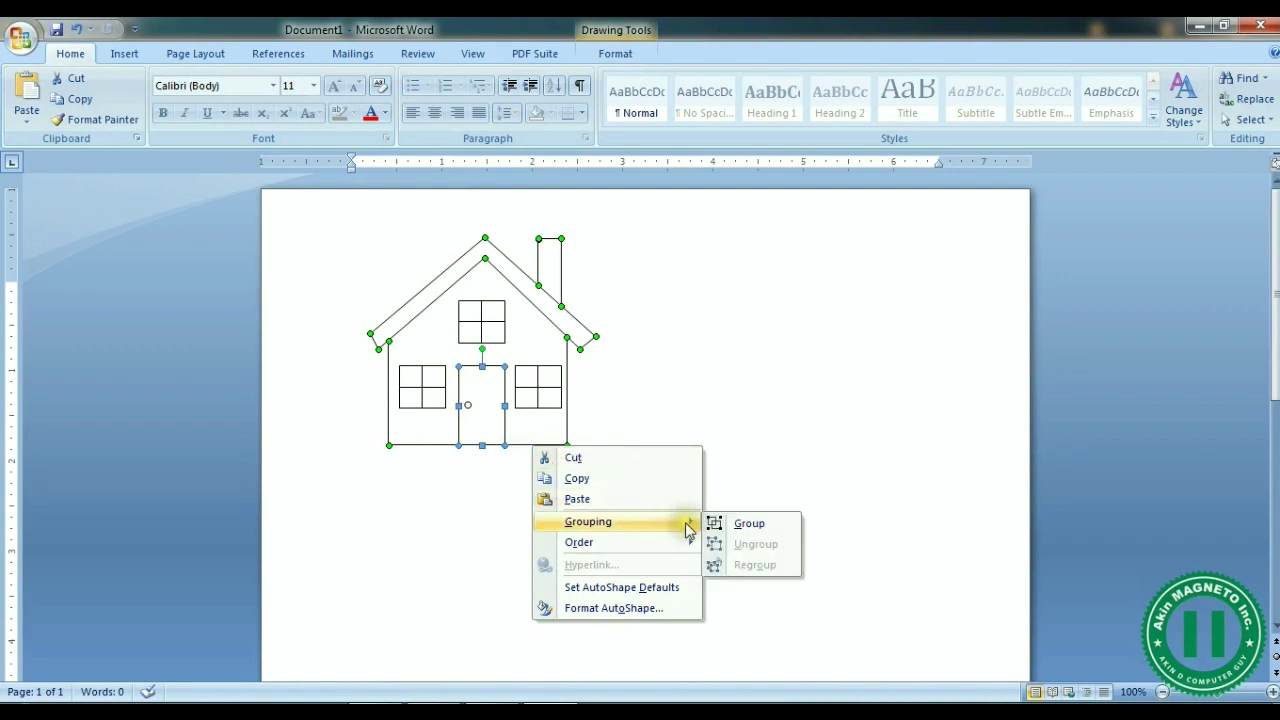
click(745, 526)
Step: Group the three windows together with the house outline group
drag(549, 291, 824, 315)
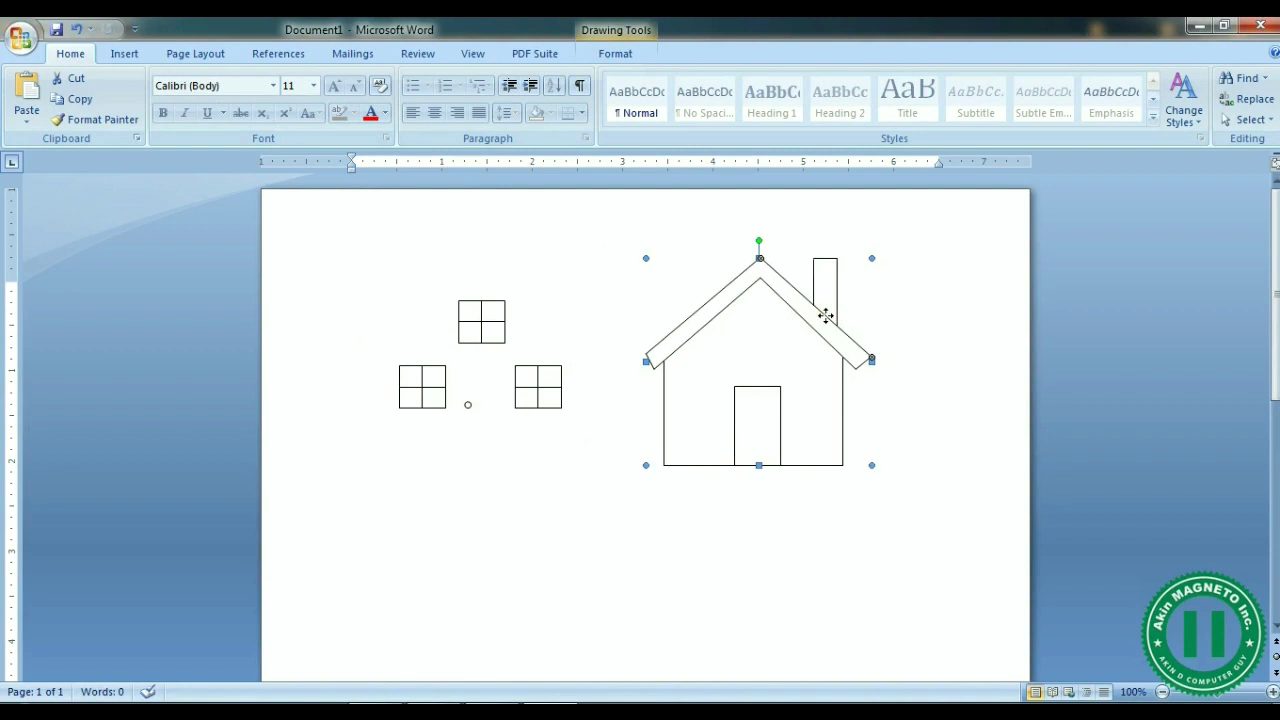
key(ctrl+z)
click(486, 302)
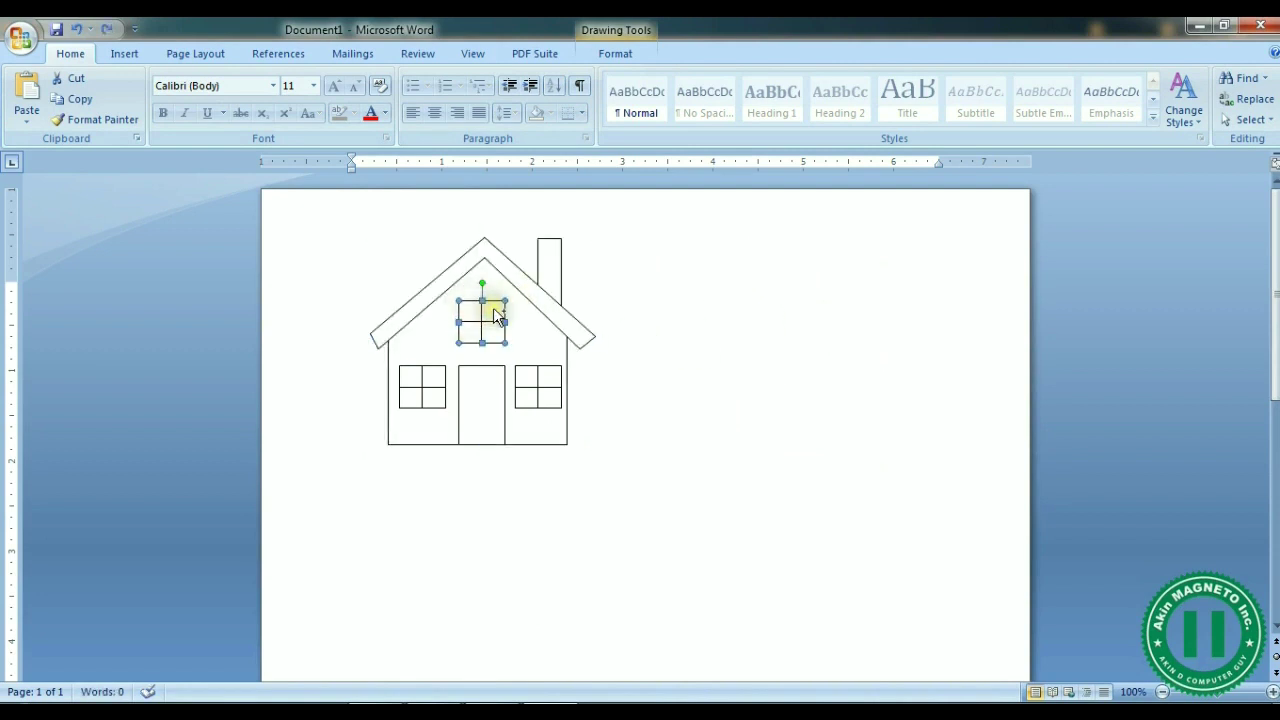
shift+click(536, 380)
shift+click(402, 378)
shift+click(488, 400)
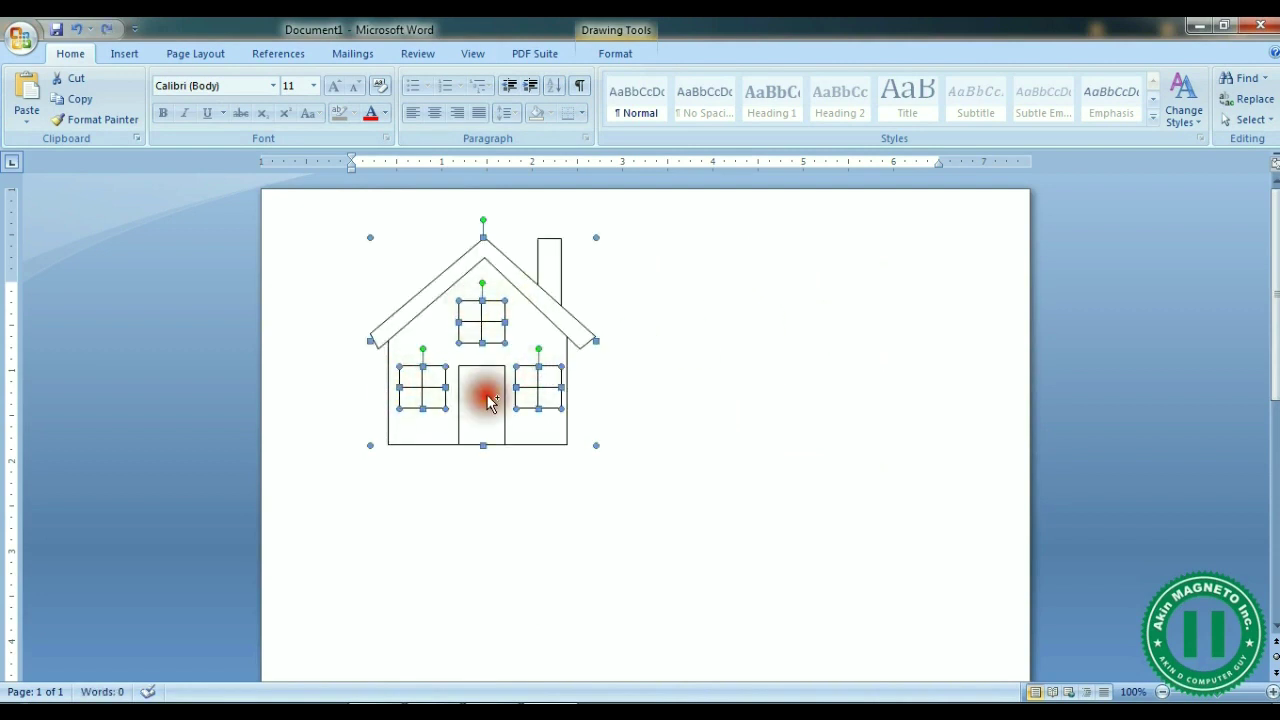
click(491, 382)
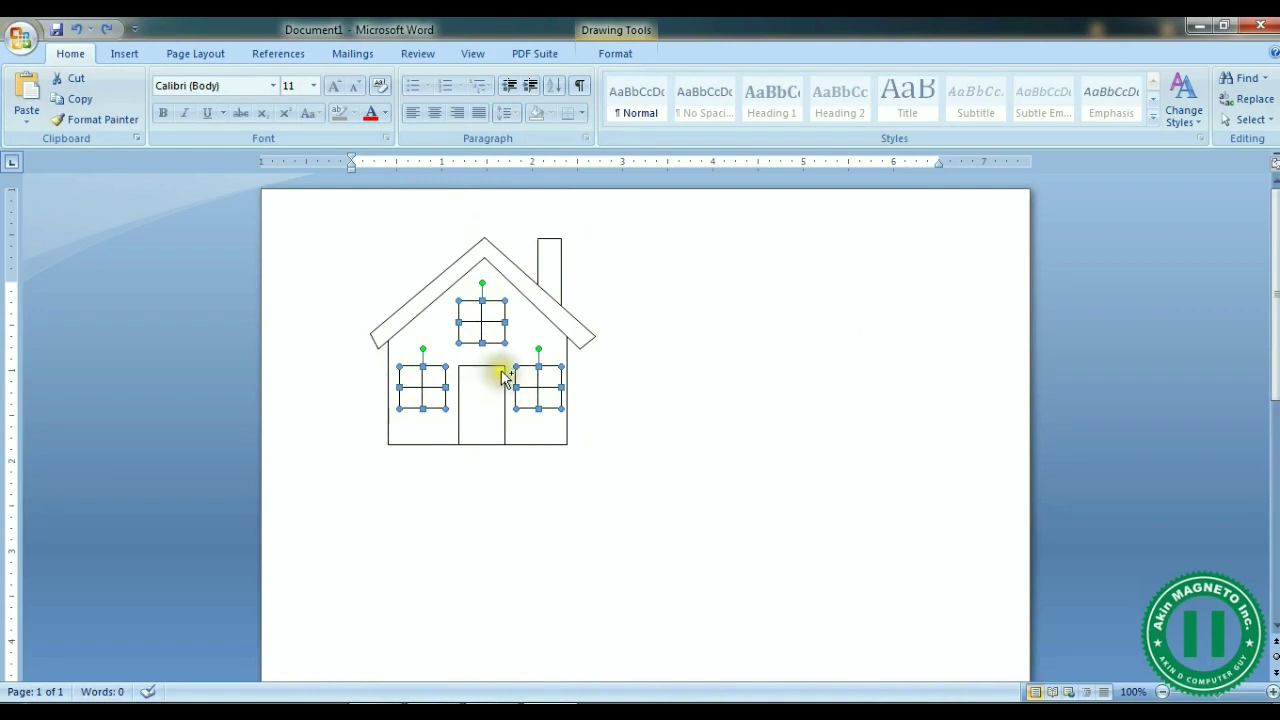
right_click(537, 396)
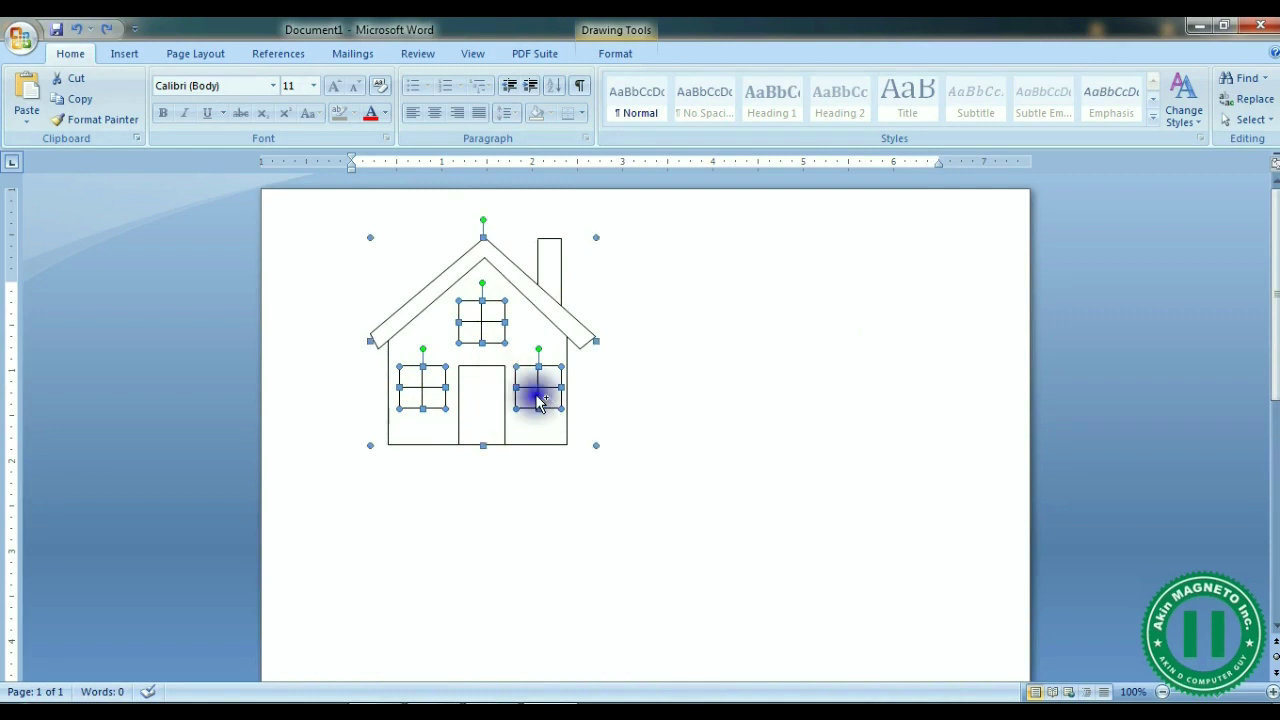
mouse_move(698, 473)
click(752, 473)
click(694, 363)
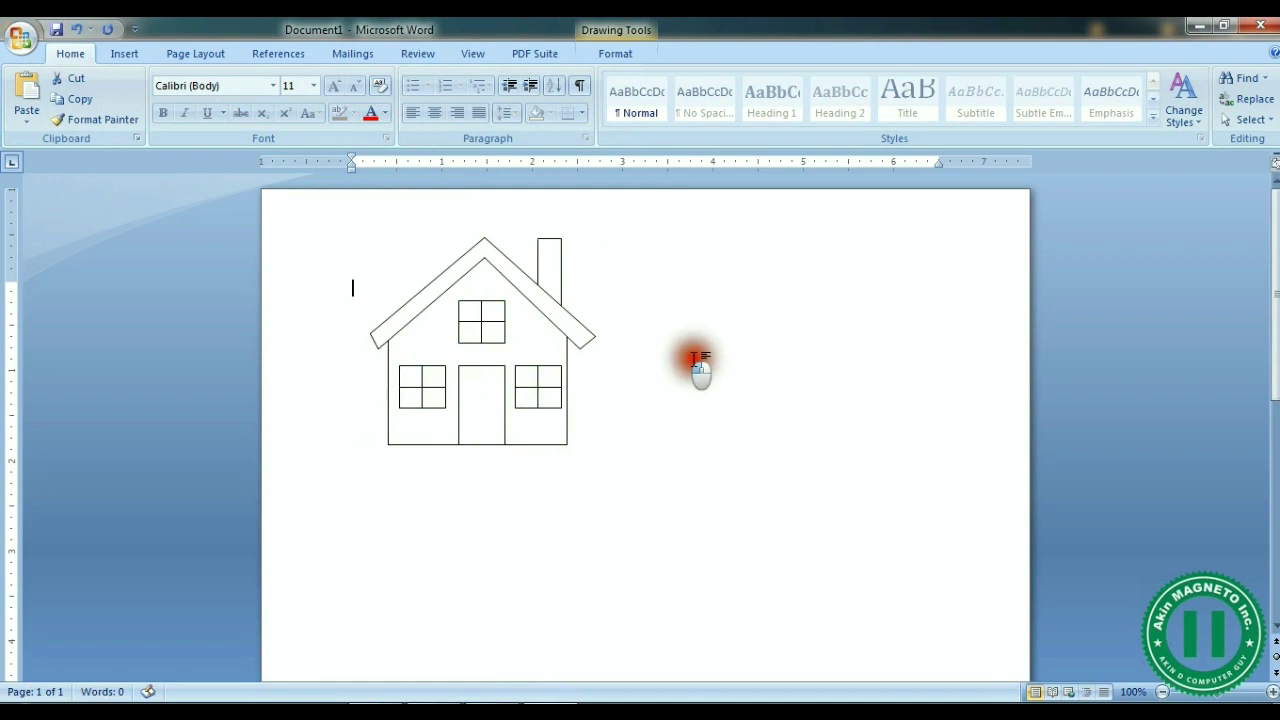
Step: Send the door to the back, behind the other house shapes
double_click(561, 334)
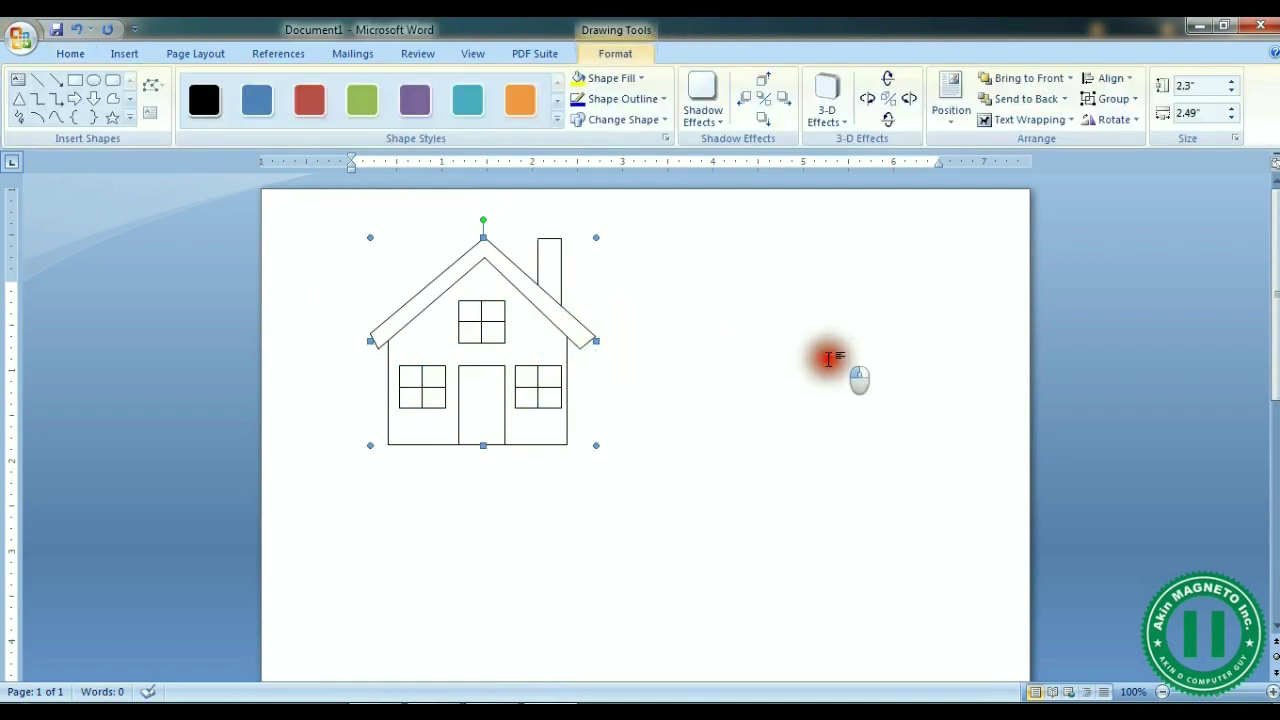
drag(569, 340, 843, 337)
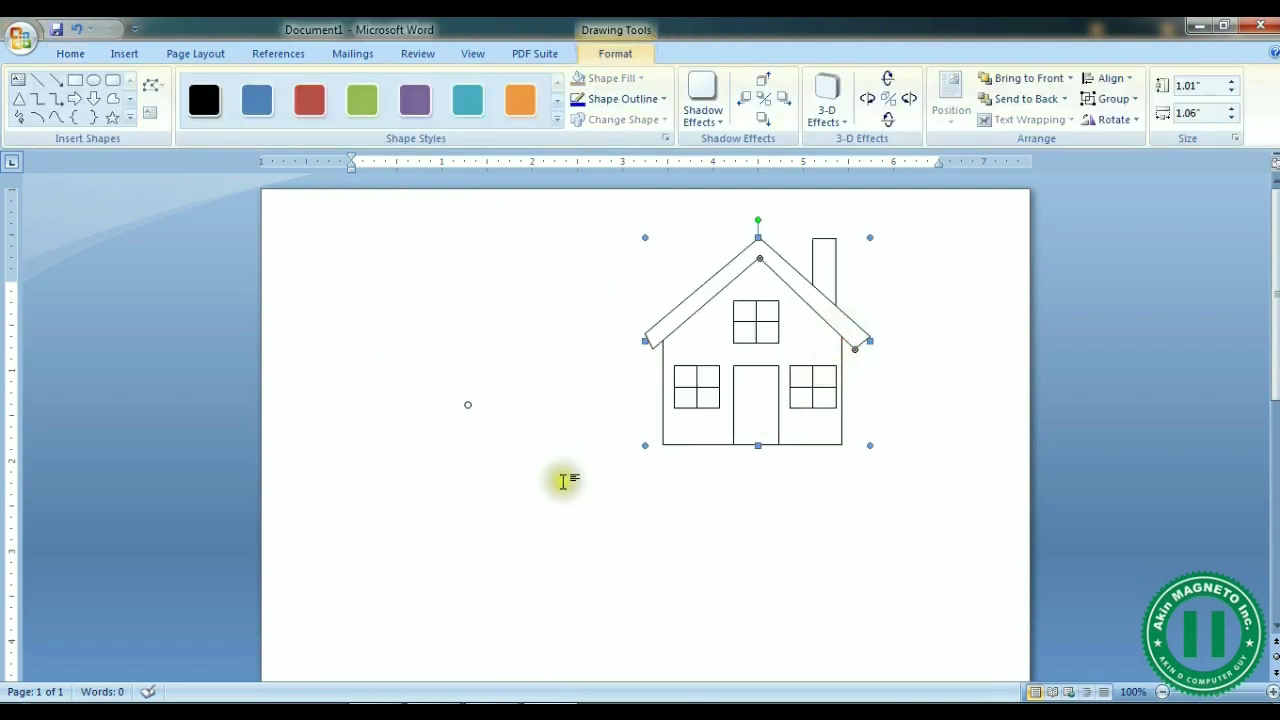
click(726, 284)
drag(726, 284, 447, 289)
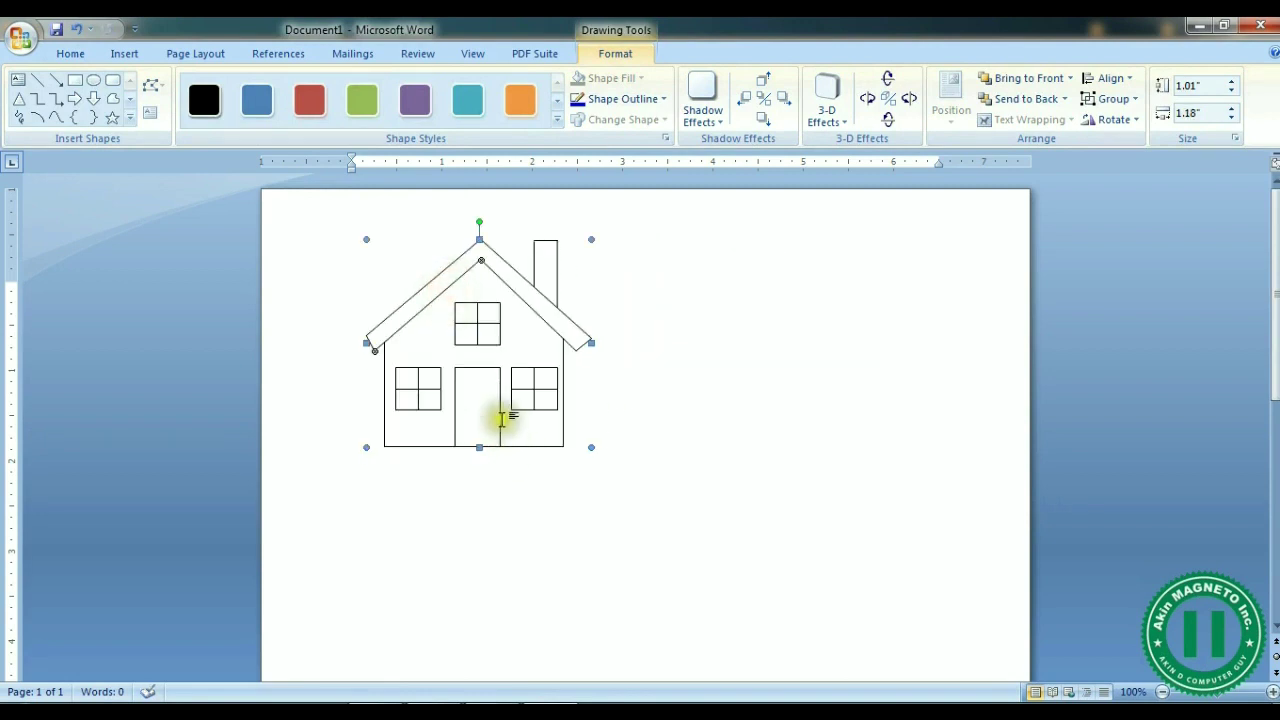
right_click(498, 418)
mouse_move(649, 537)
click(706, 559)
click(634, 434)
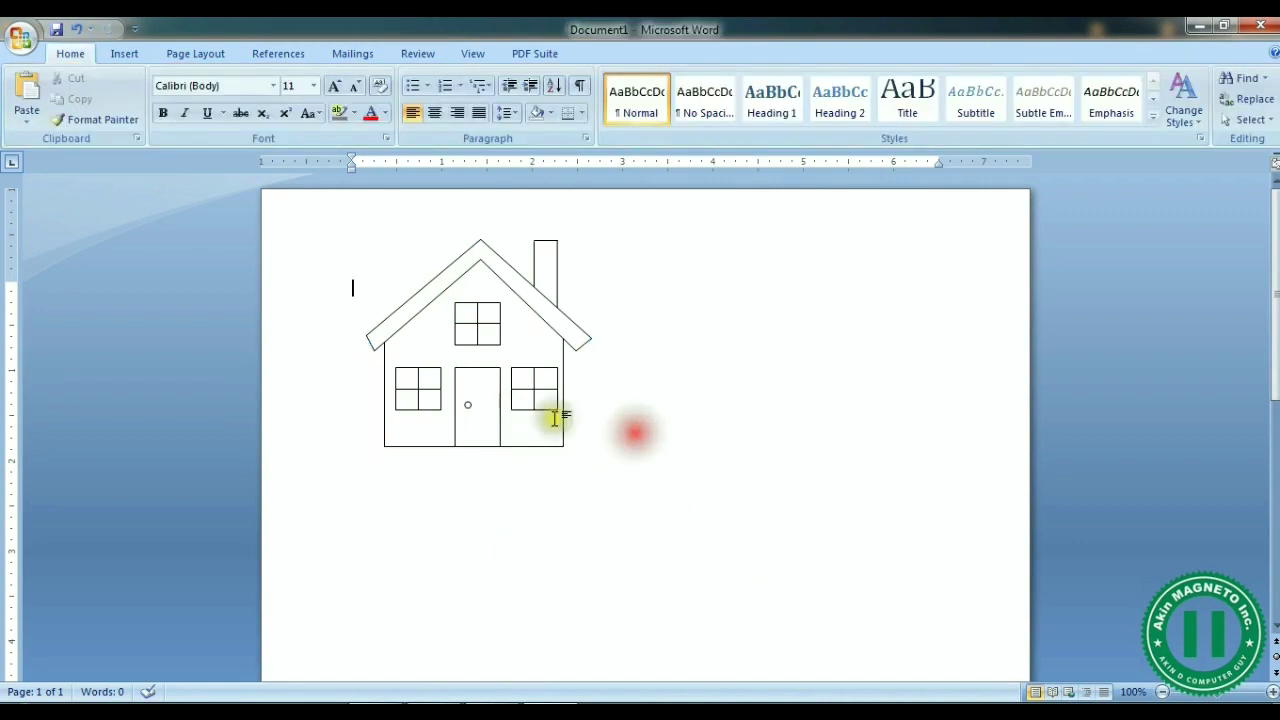
Step: Group the doorknob with the rest of the house into one drawing
click(467, 404)
right_click(425, 382)
mouse_move(560, 456)
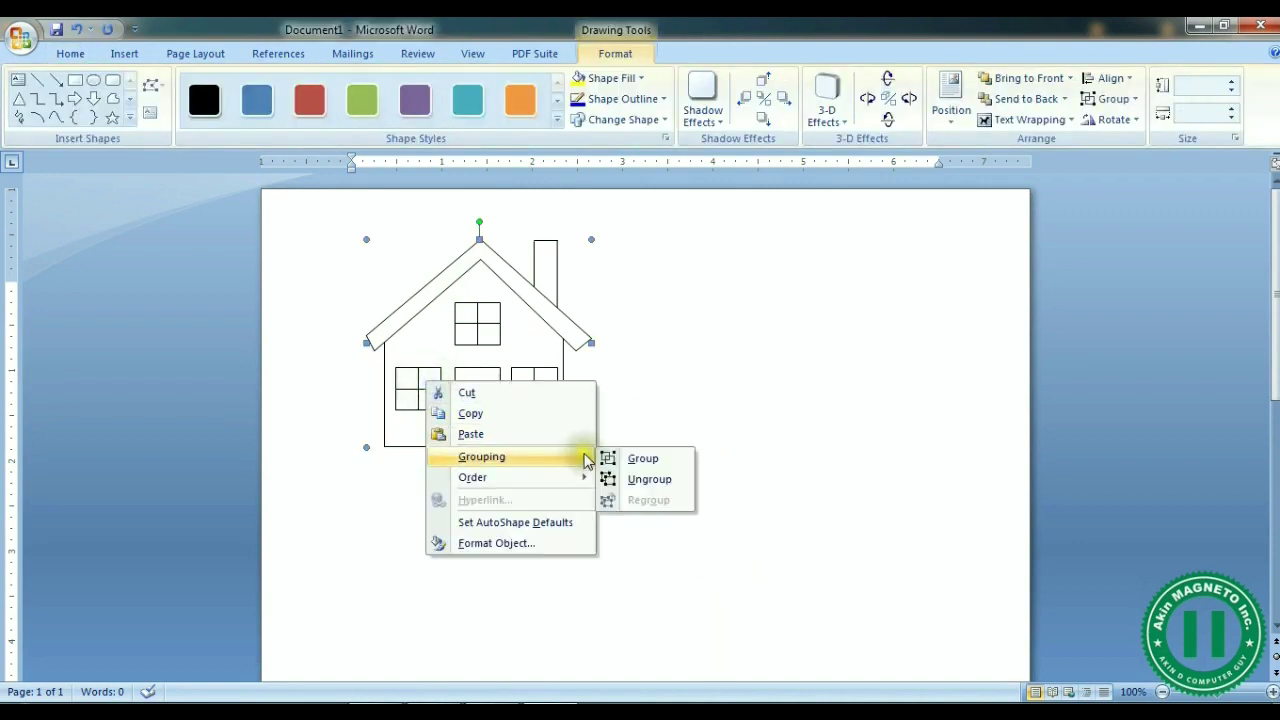
click(632, 458)
click(771, 414)
Step: Move the house toward the top-left and shrink it to about 1.43" by 1.7"
mouse_move(543, 292)
mouse_down()
mouse_move(871, 337)
mouse_move(902, 316)
mouse_move(457, 277)
mouse_move(485, 294)
mouse_up()
key(Escape)
drag(530, 440, 460, 360)
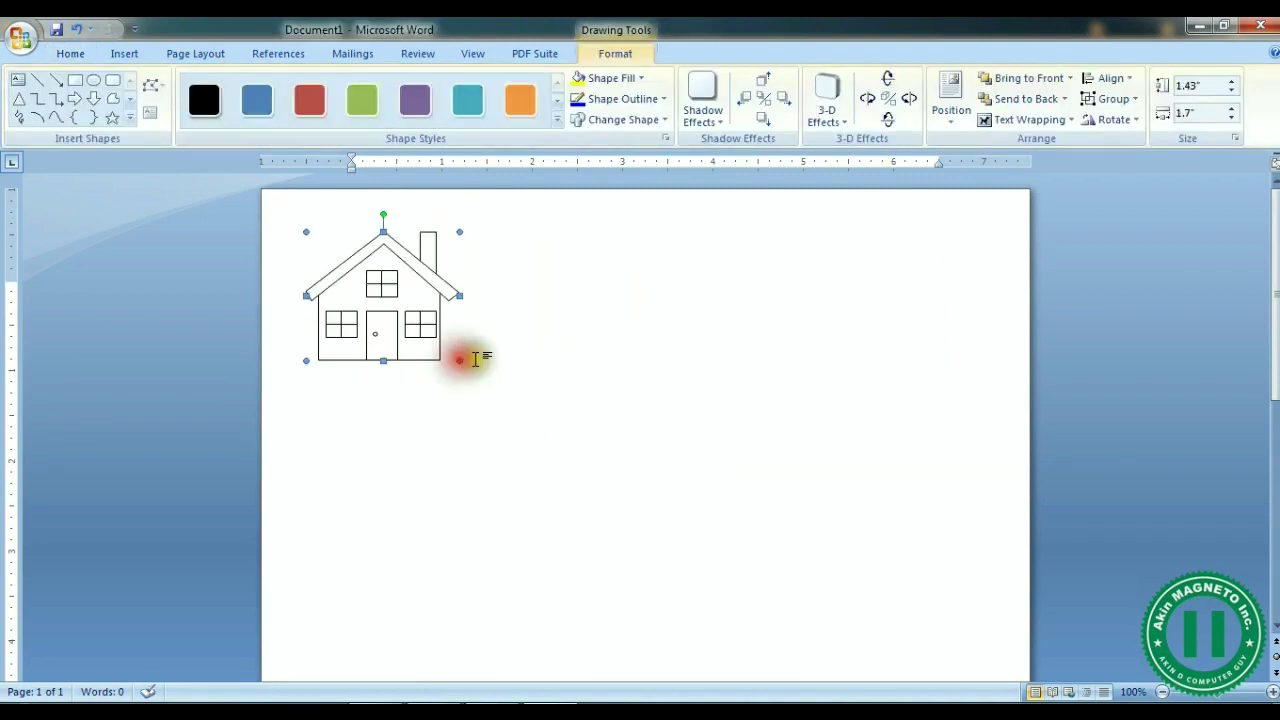
click(571, 372)
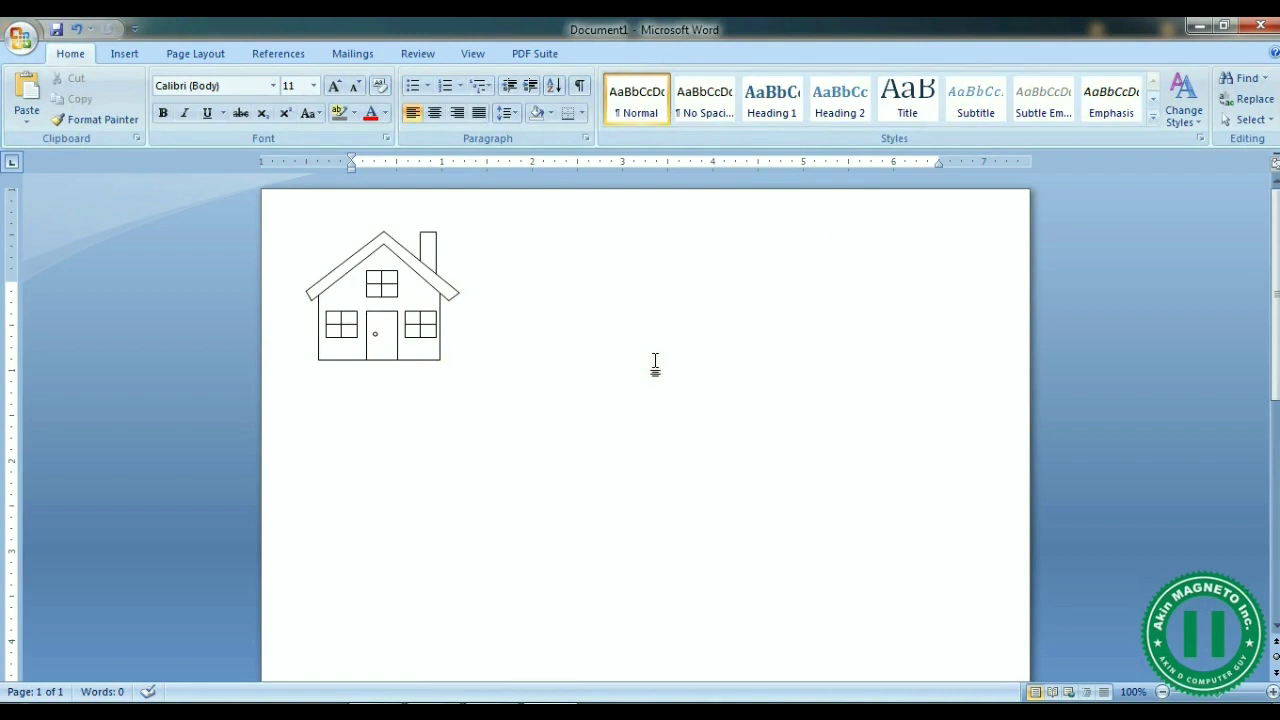
Step: Draw two slanted straight lines beside the house, meeting at the first line's left end
click(122, 50)
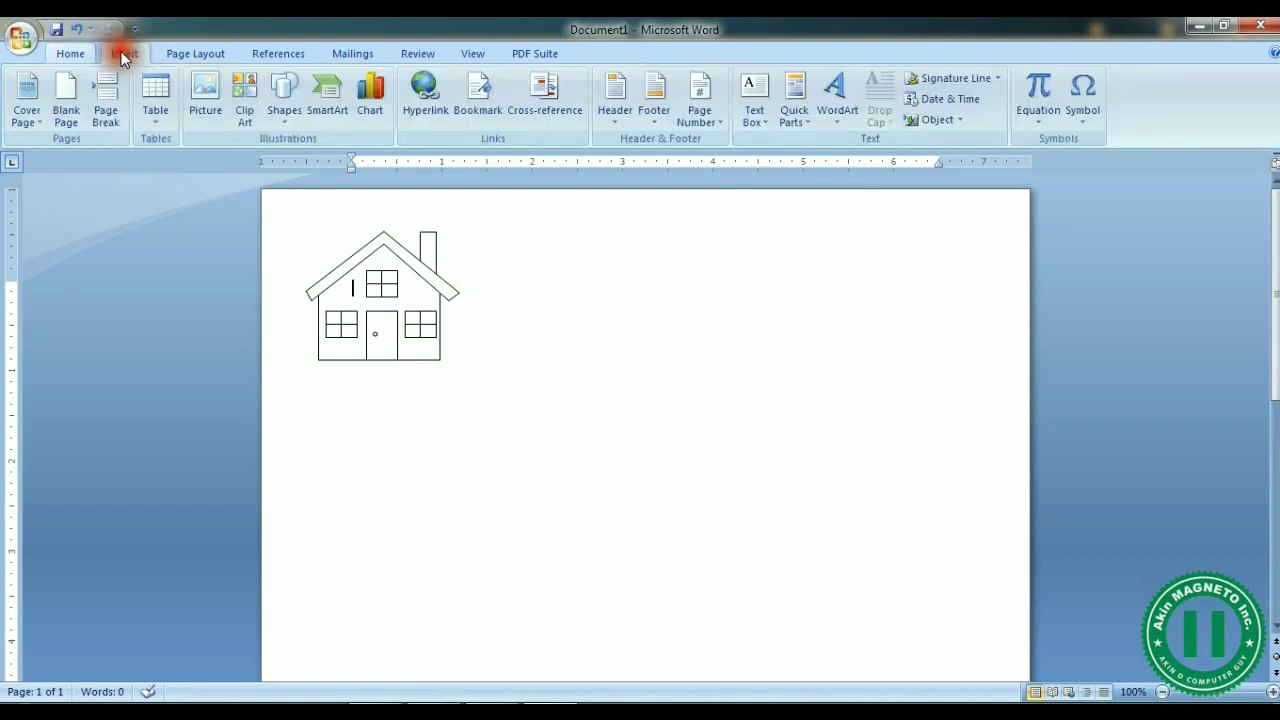
click(290, 112)
click(289, 163)
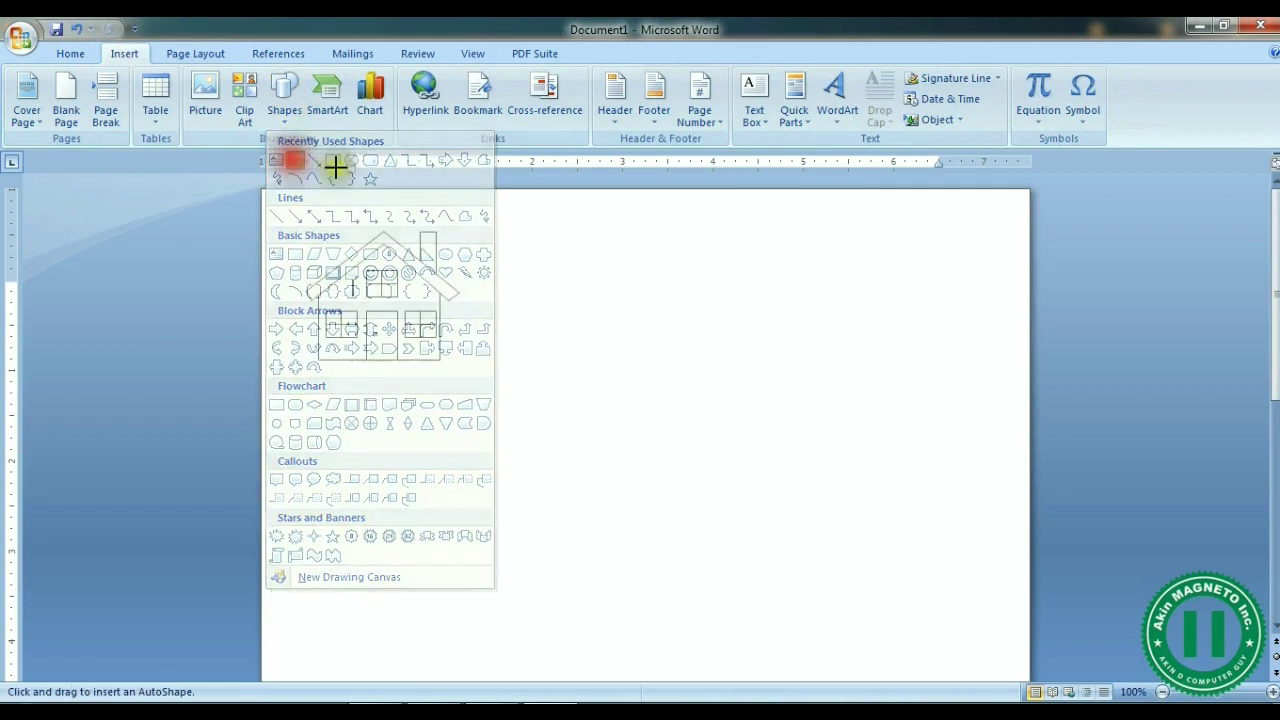
drag(543, 336, 692, 391)
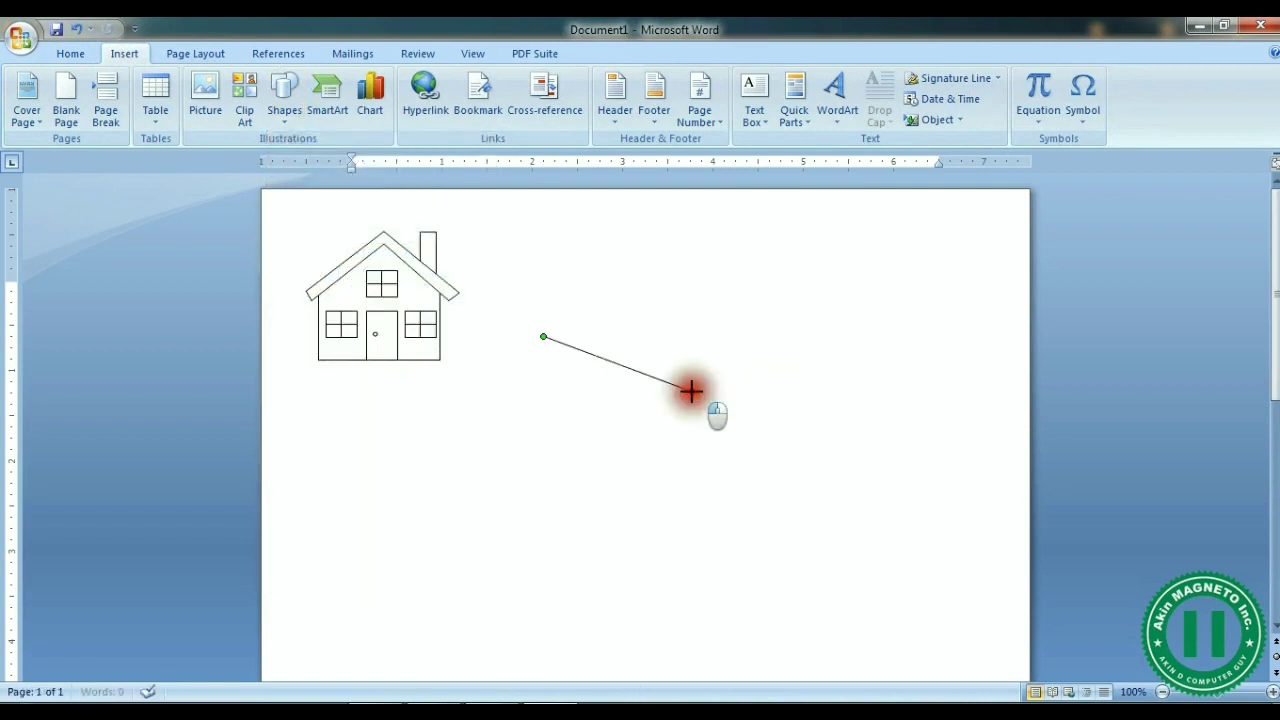
click(37, 80)
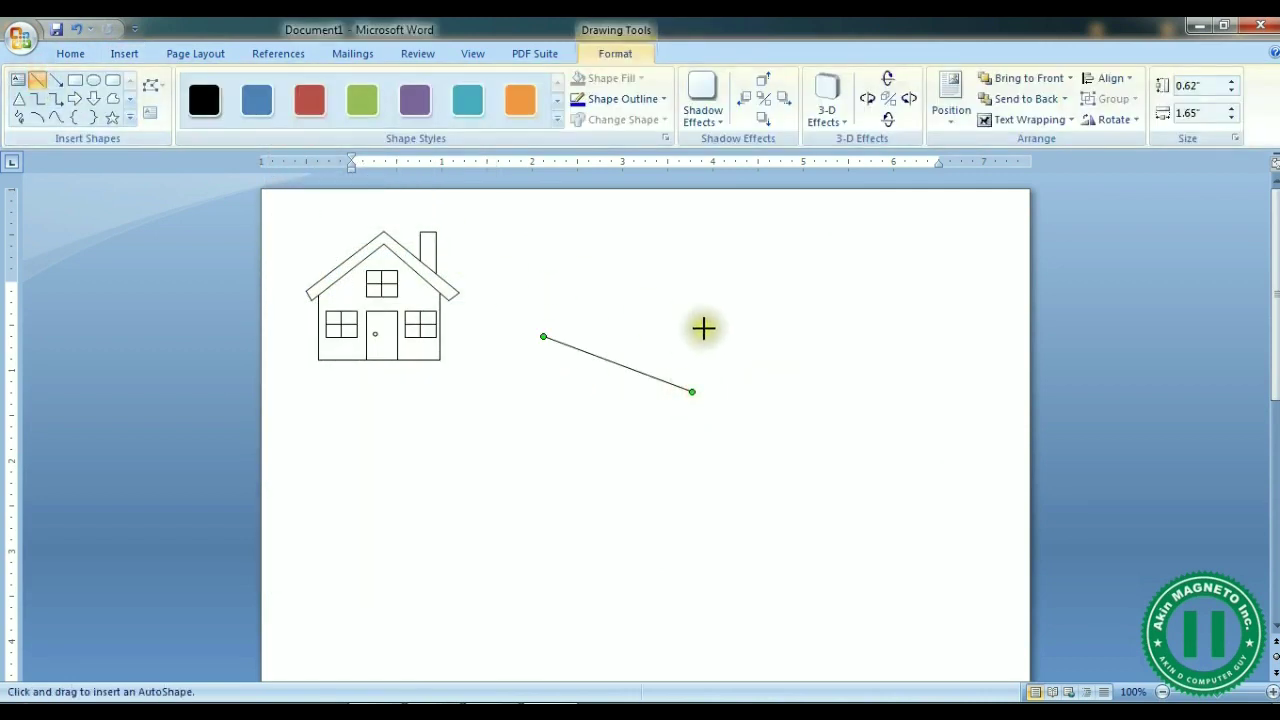
drag(692, 391, 754, 313)
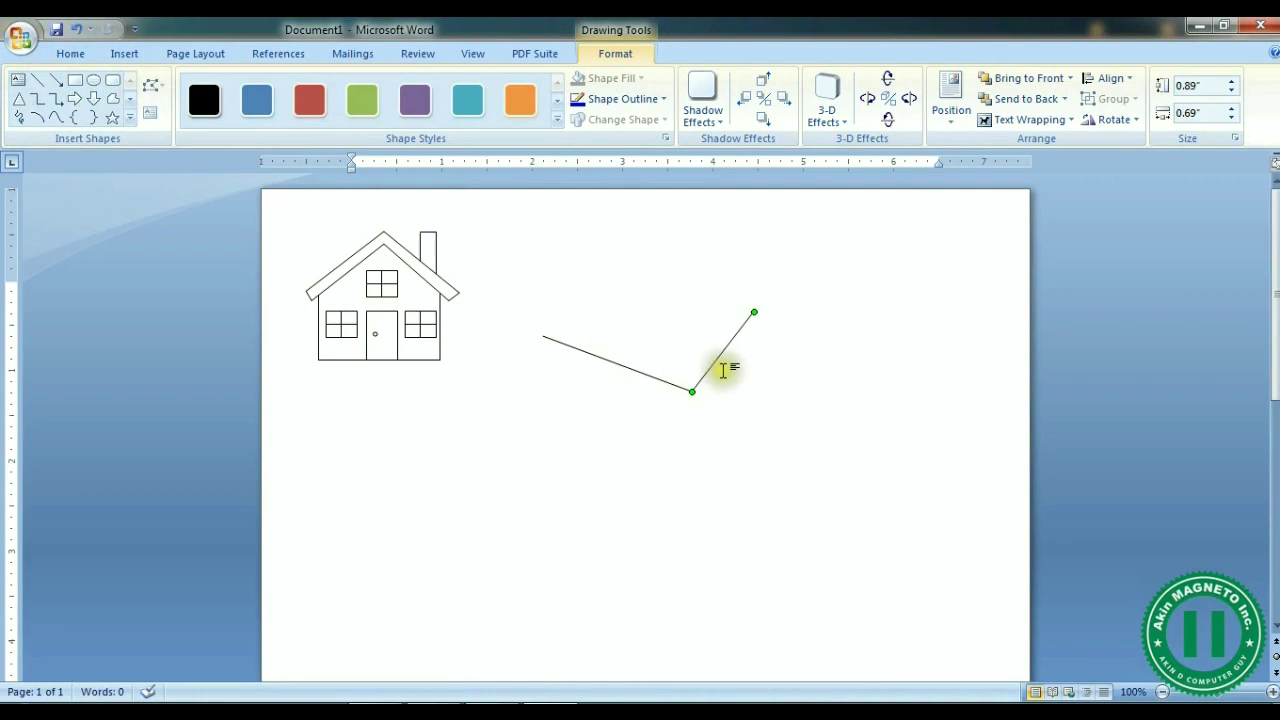
click(716, 362)
drag(740, 368, 580, 293)
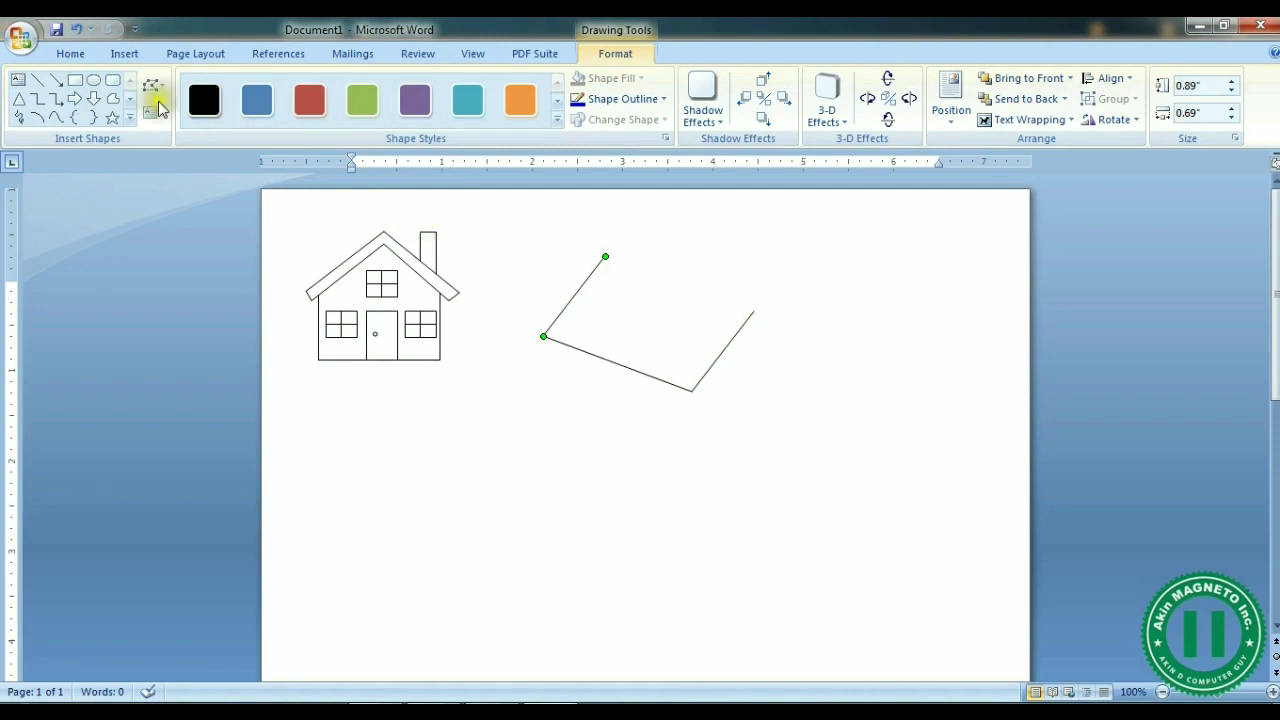
Step: Copy the lower slanted line along the top to close the parallelogram
click(39, 81)
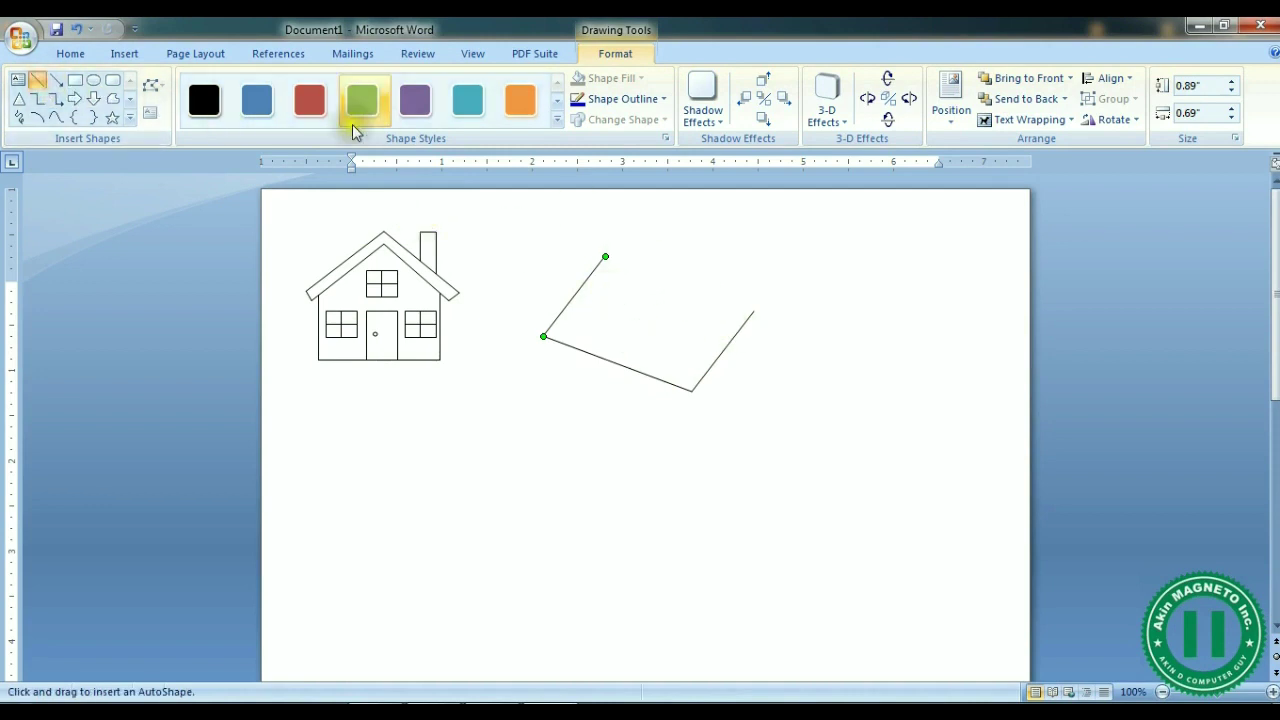
click(39, 80)
click(610, 357)
click(614, 362)
drag(637, 383, 685, 284)
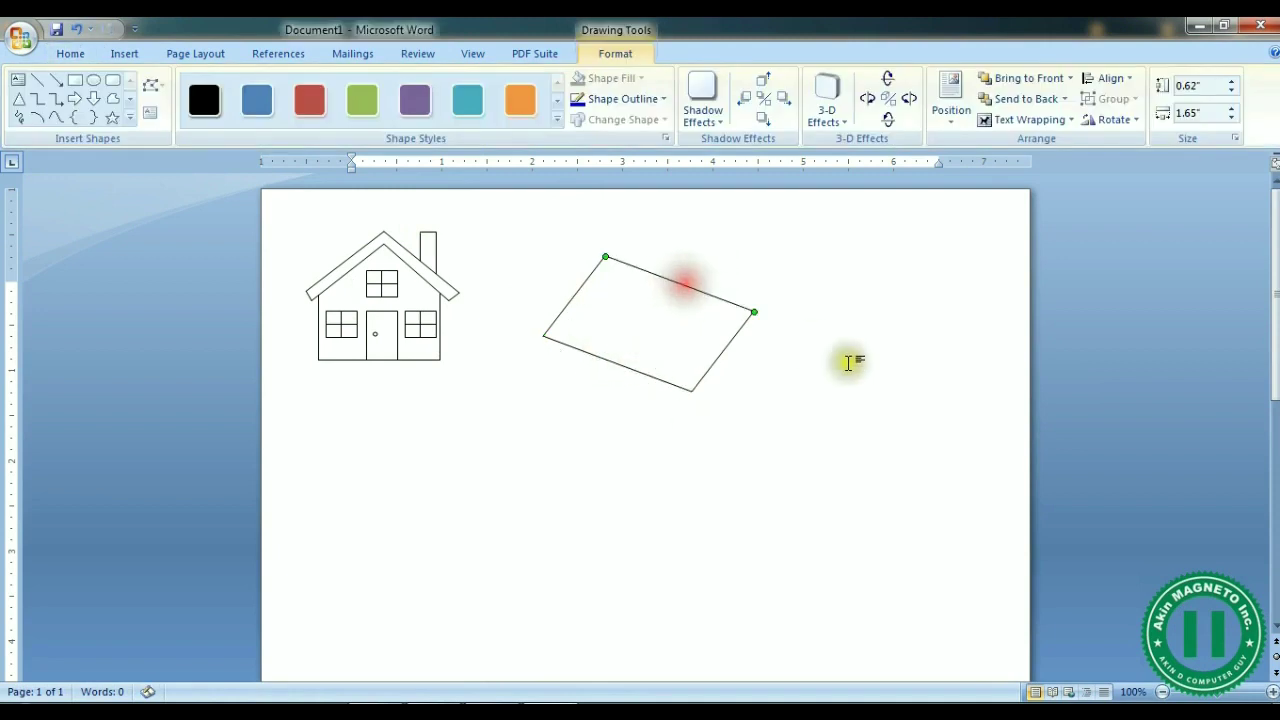
click(730, 346)
ctrl+scroll(730, 346, down, 5)
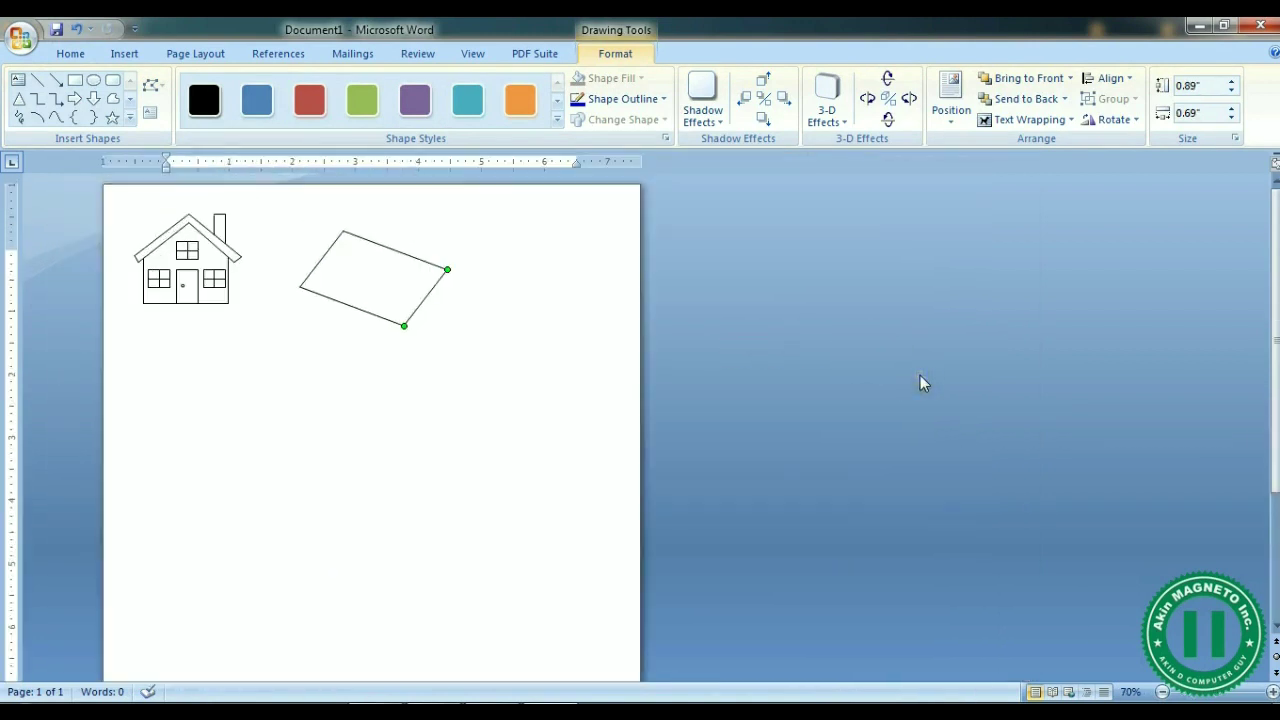
Step: Draw a line from the parallelogram's right corner and a long eave diagonal beneath, nudged into place
ctrl+scroll(720, 385, up, 6)
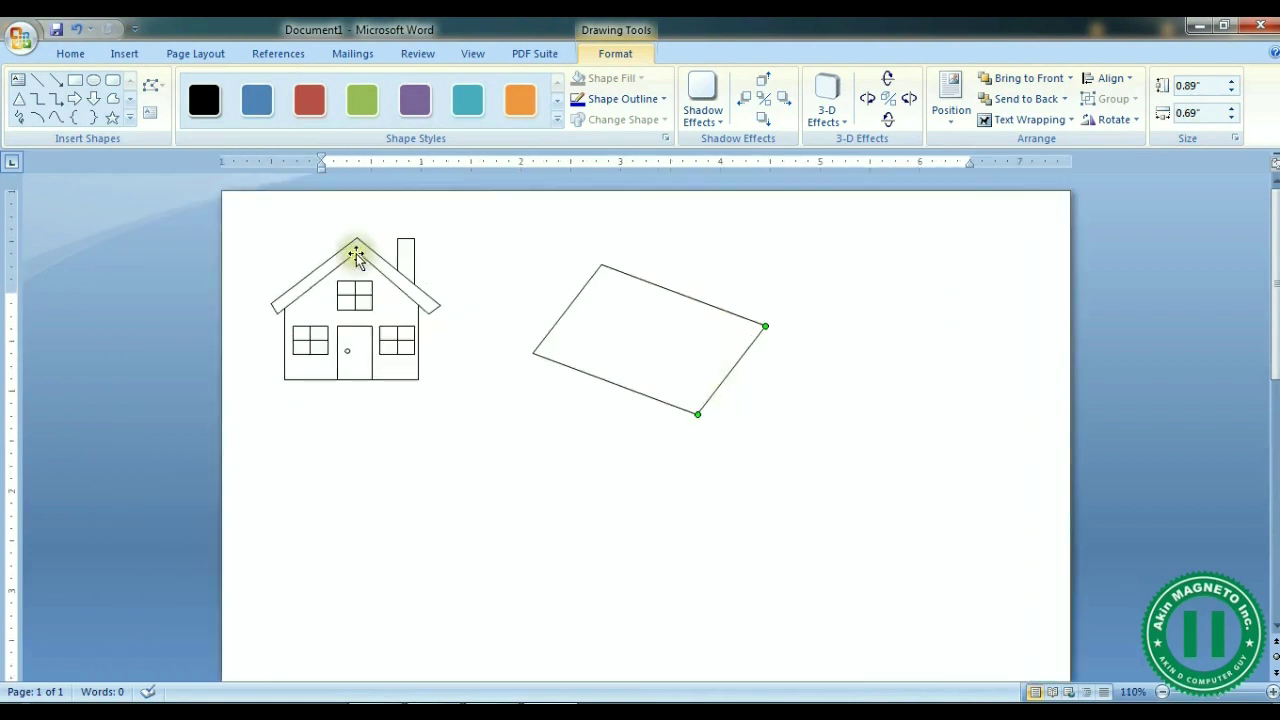
click(37, 80)
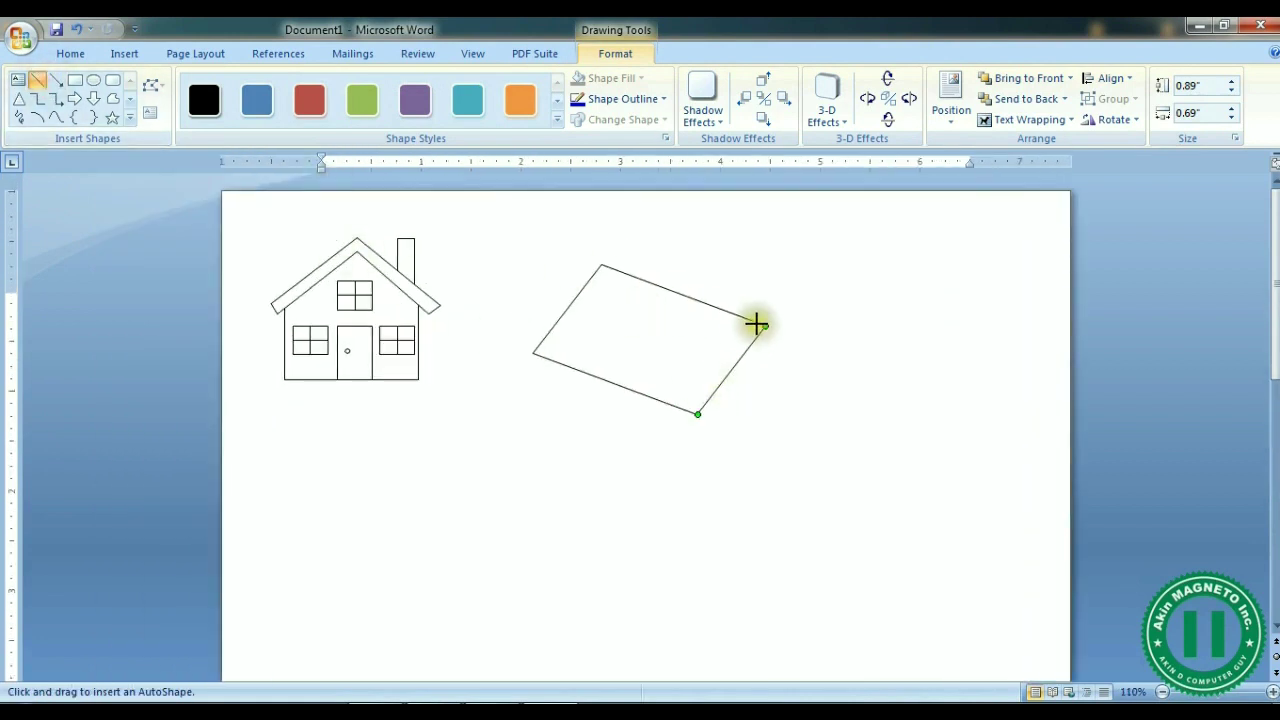
drag(766, 326, 846, 354)
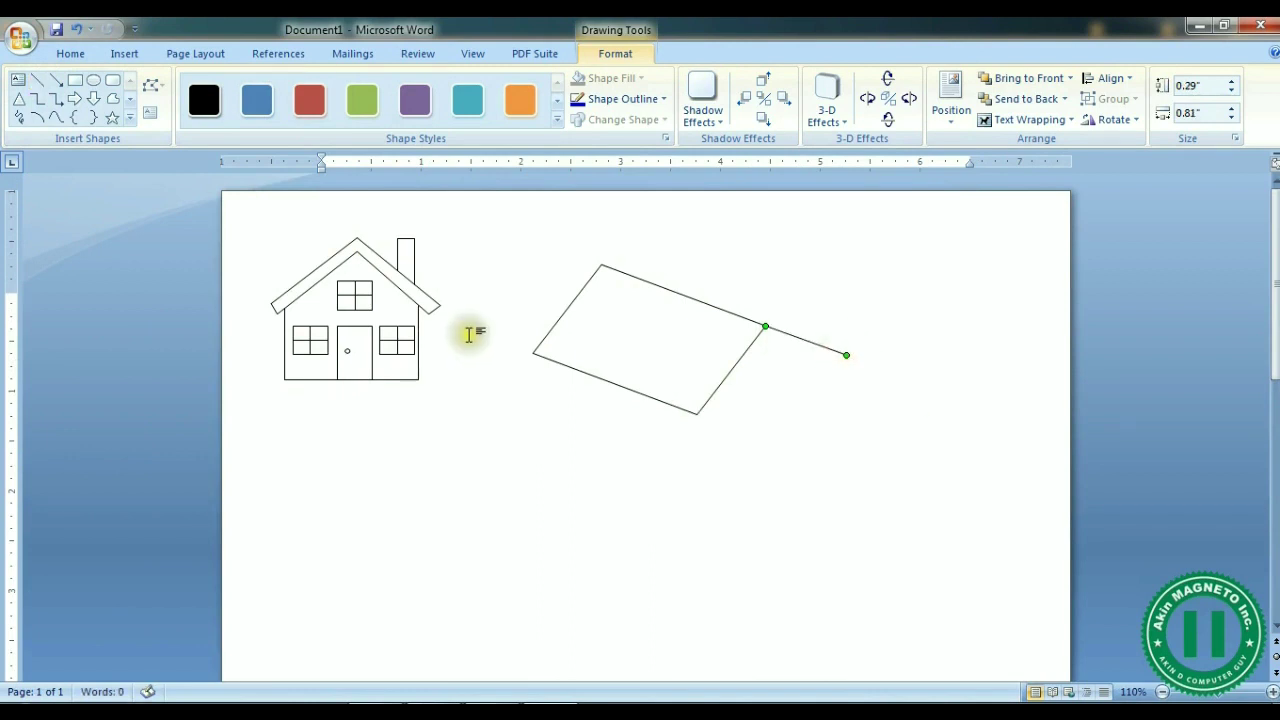
click(37, 81)
drag(658, 427, 869, 359)
drag(869, 358, 892, 341)
key(Down)
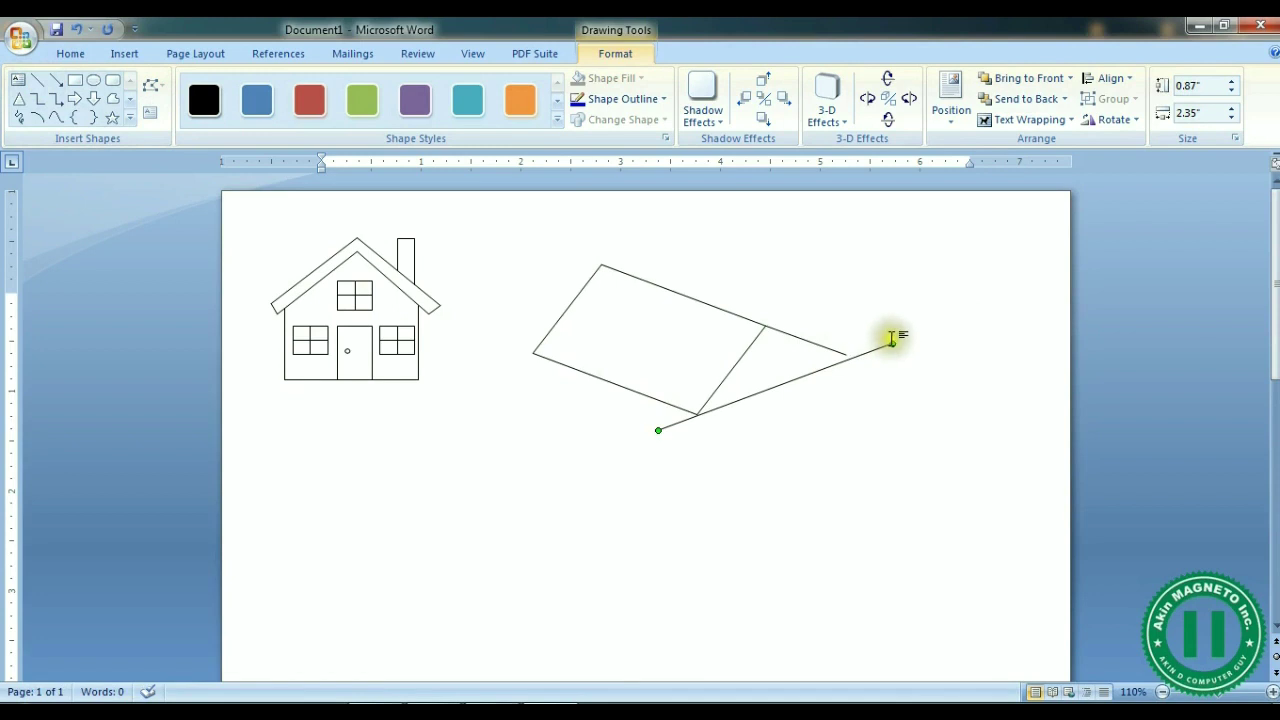
drag(893, 343, 898, 334)
click(970, 292)
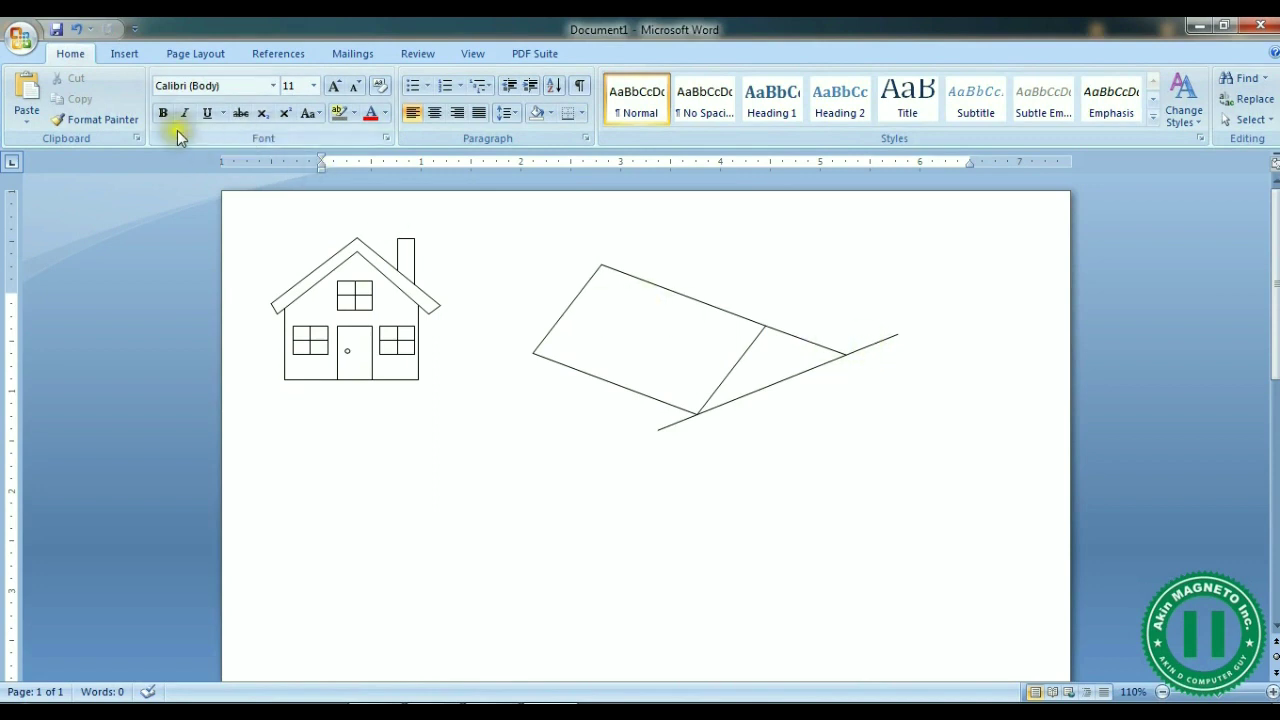
Step: Draw a vertical wall line down from the roof corner, setting its width to 0
click(124, 53)
click(285, 98)
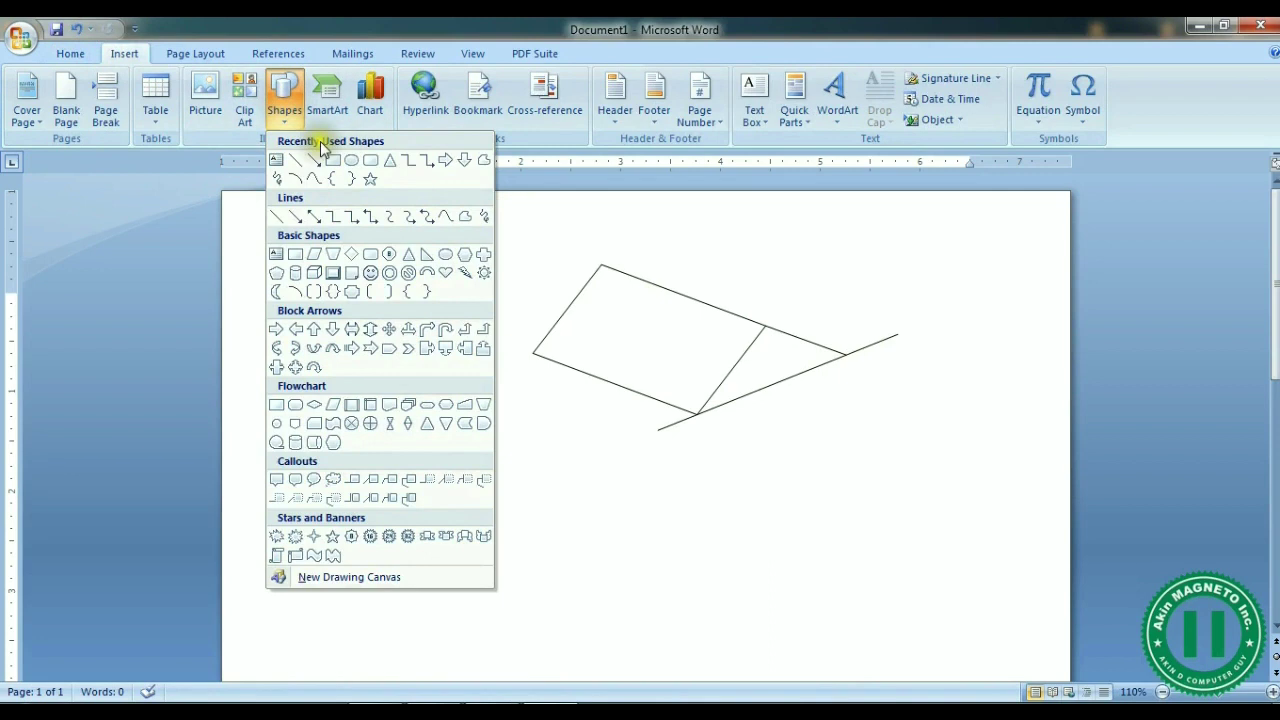
click(297, 163)
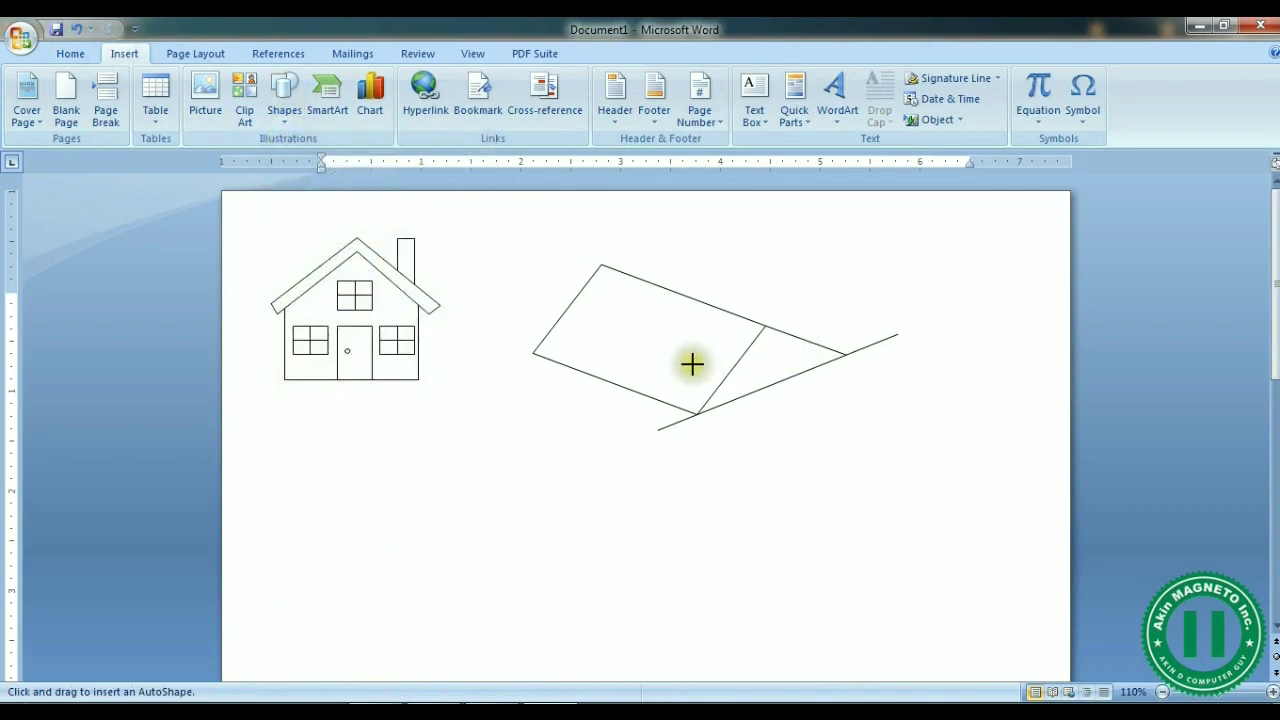
drag(700, 362, 698, 570)
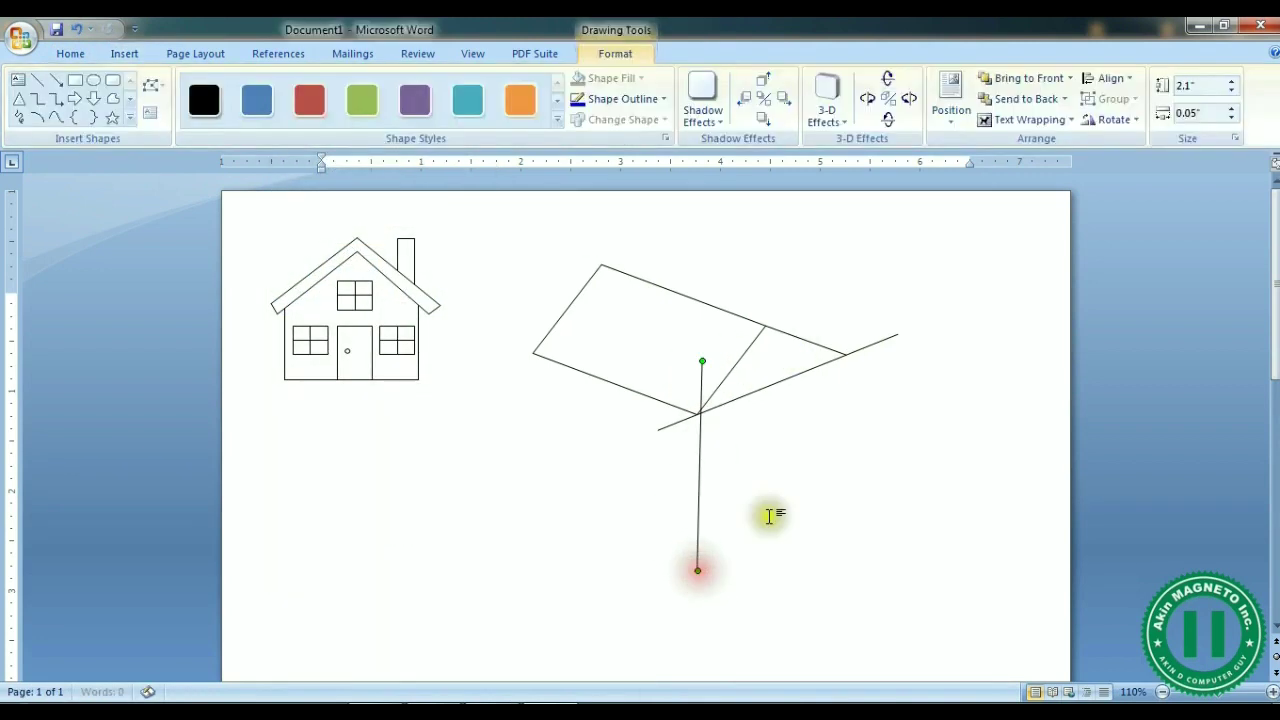
click(1207, 113)
text(0)
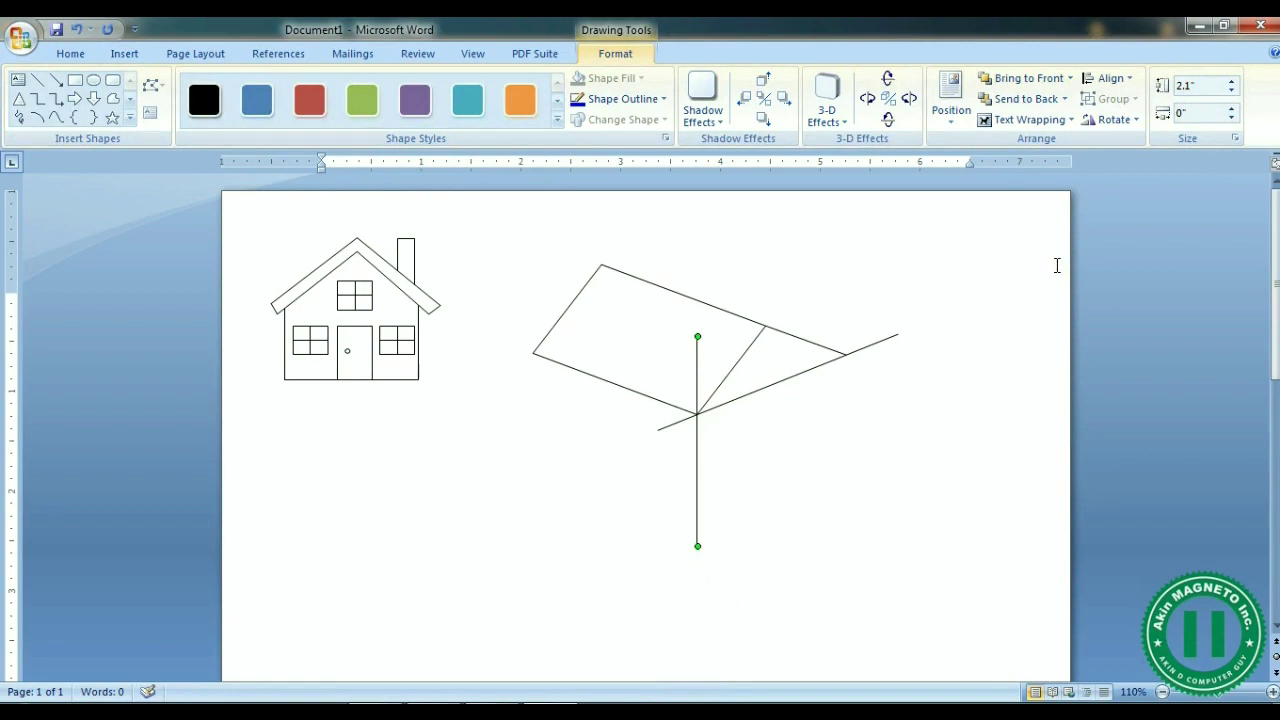
Step: Duplicate the wall line under the roof's right corner and copy the long diagonal
key(ctrl+d)
click(712, 449)
drag(713, 450, 784, 514)
click(788, 378)
key(ctrl+c)
key(ctrl+v)
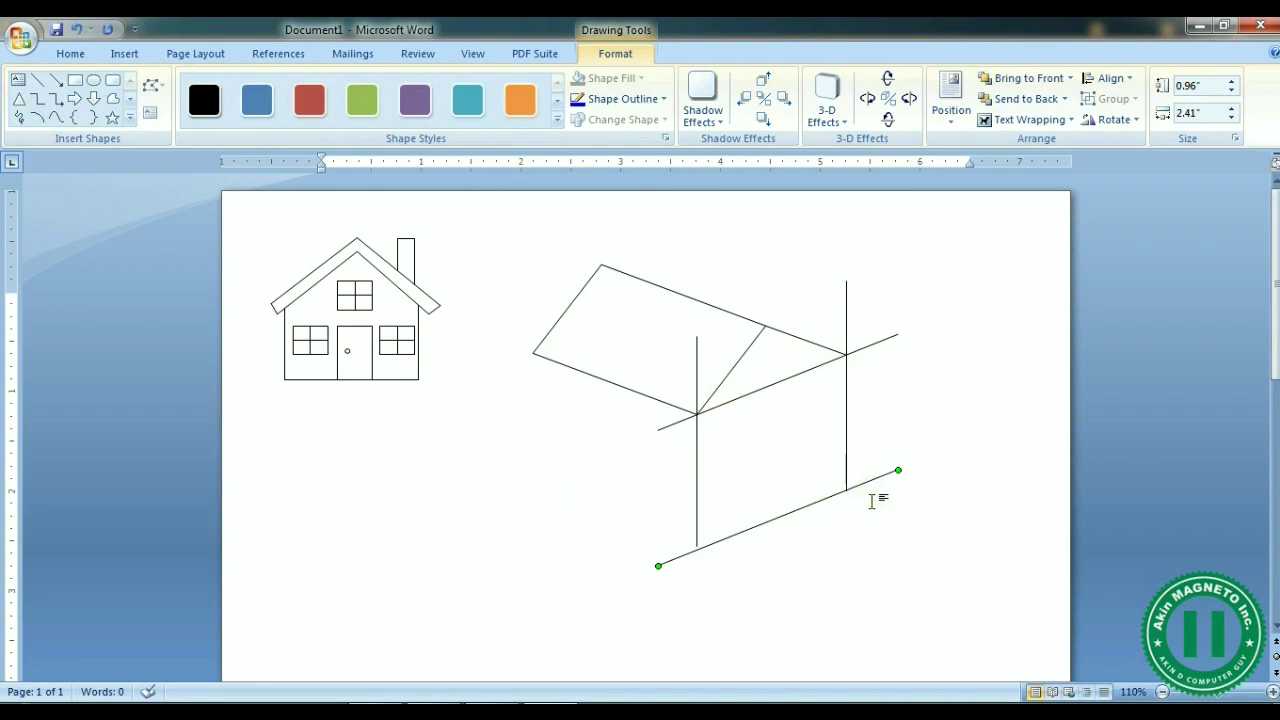
Step: Save, place another vertical wall line, and duplicate the roof edge line down toward the base
click(697, 440)
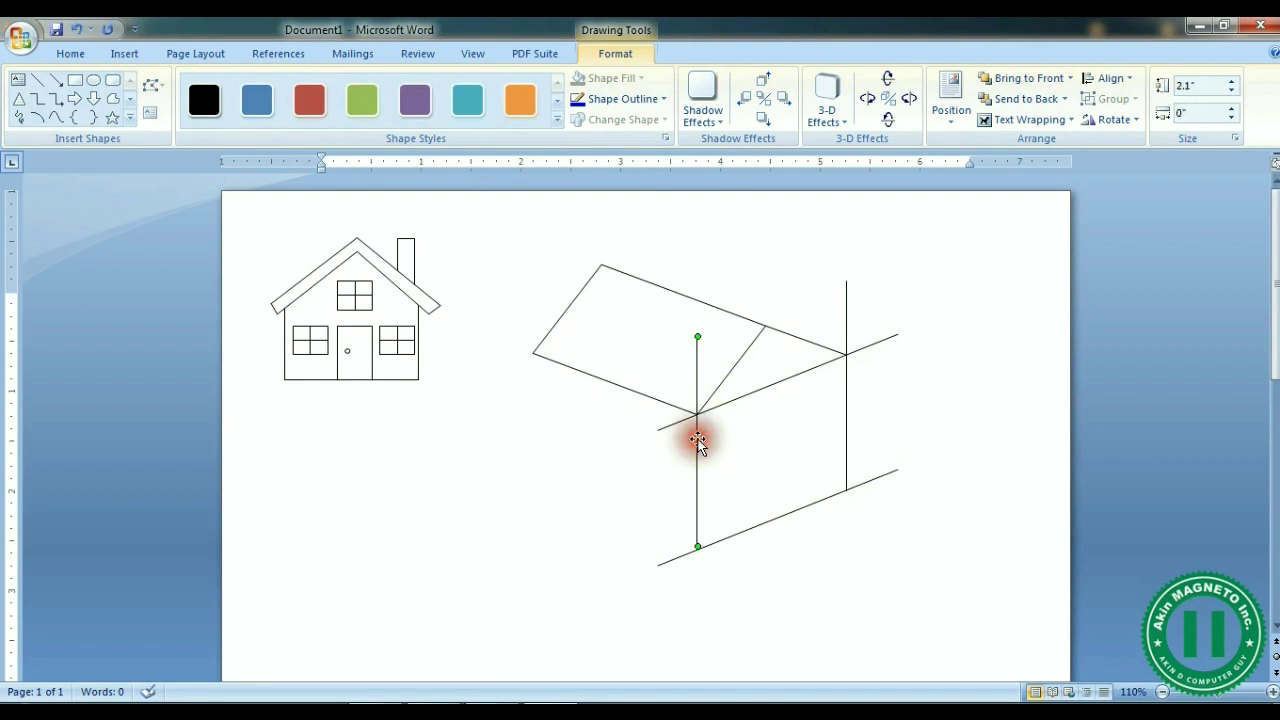
key(ctrl+s)
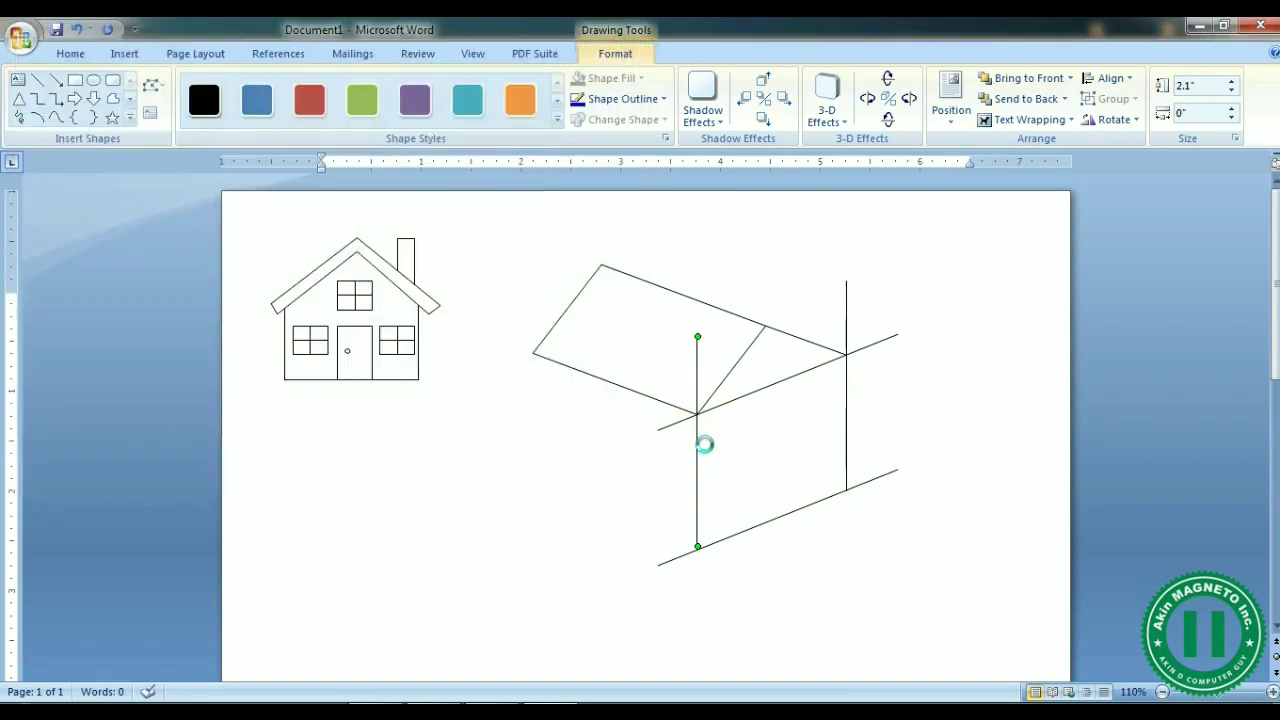
click(714, 444)
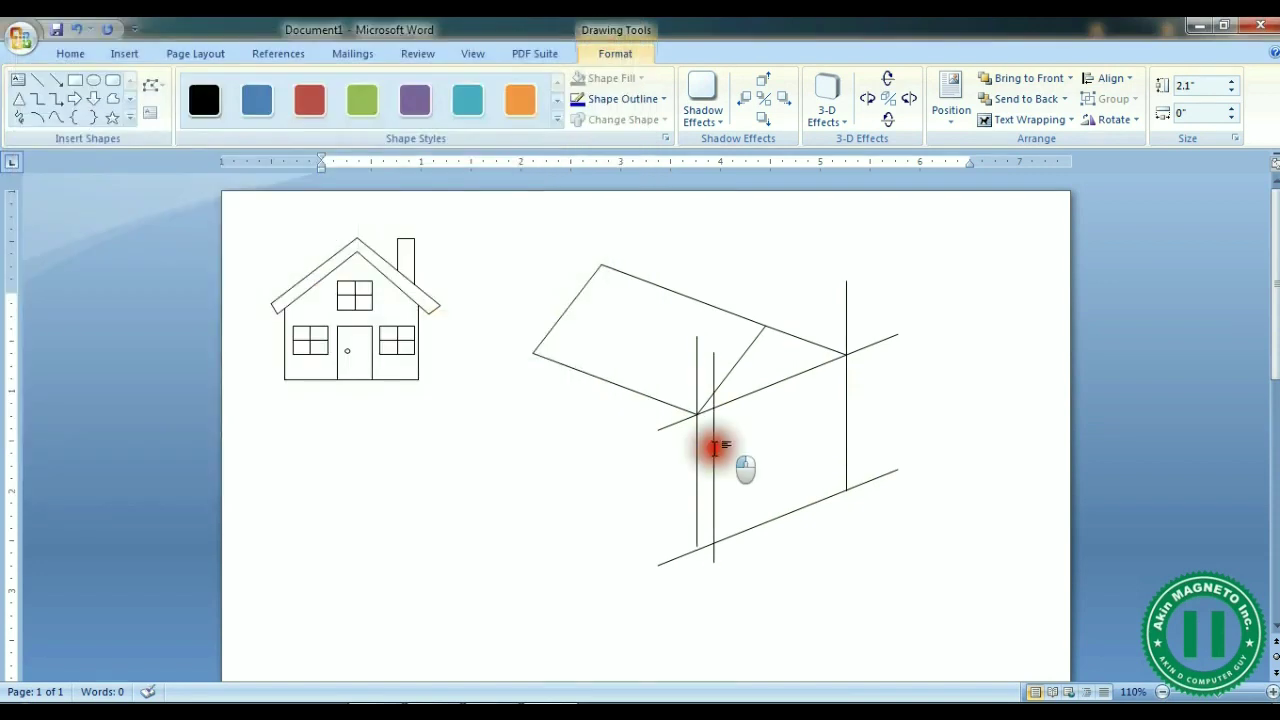
drag(714, 450, 534, 400)
click(608, 380)
key(ctrl+d)
drag(650, 408, 638, 524)
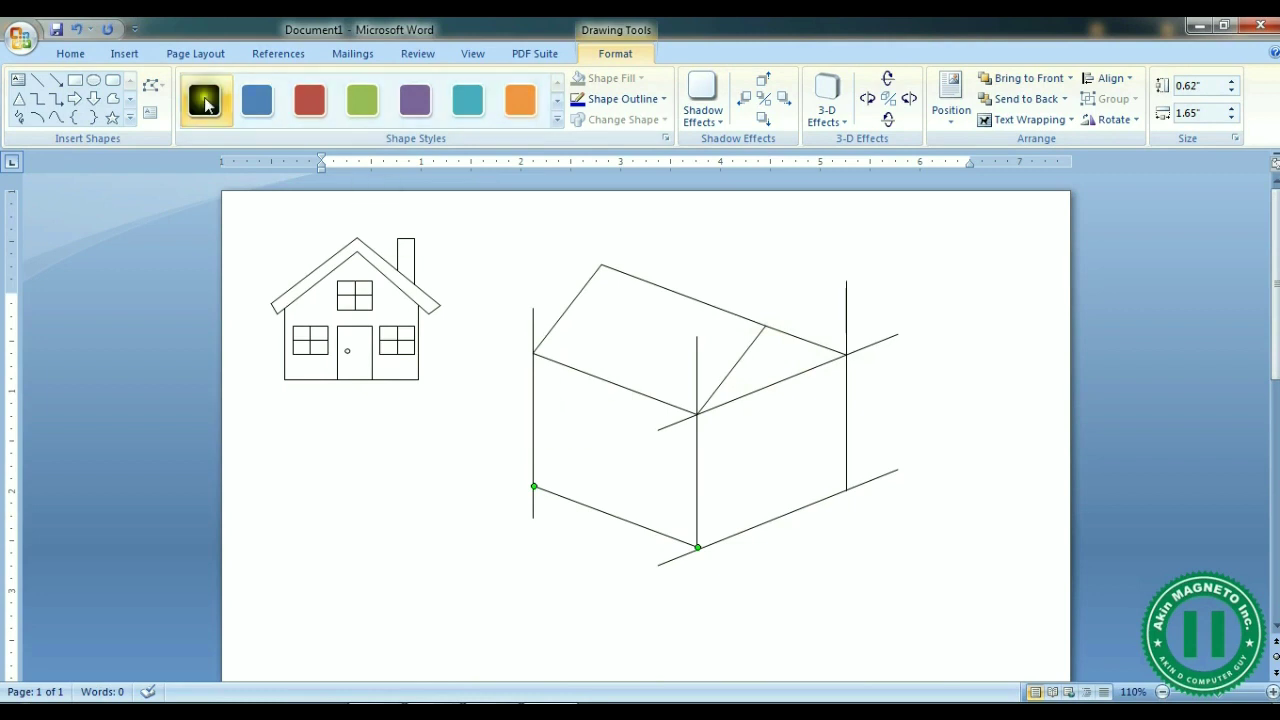
Step: Make the line black, then duplicate the left wall line and move copies right across the front wall
click(40, 82)
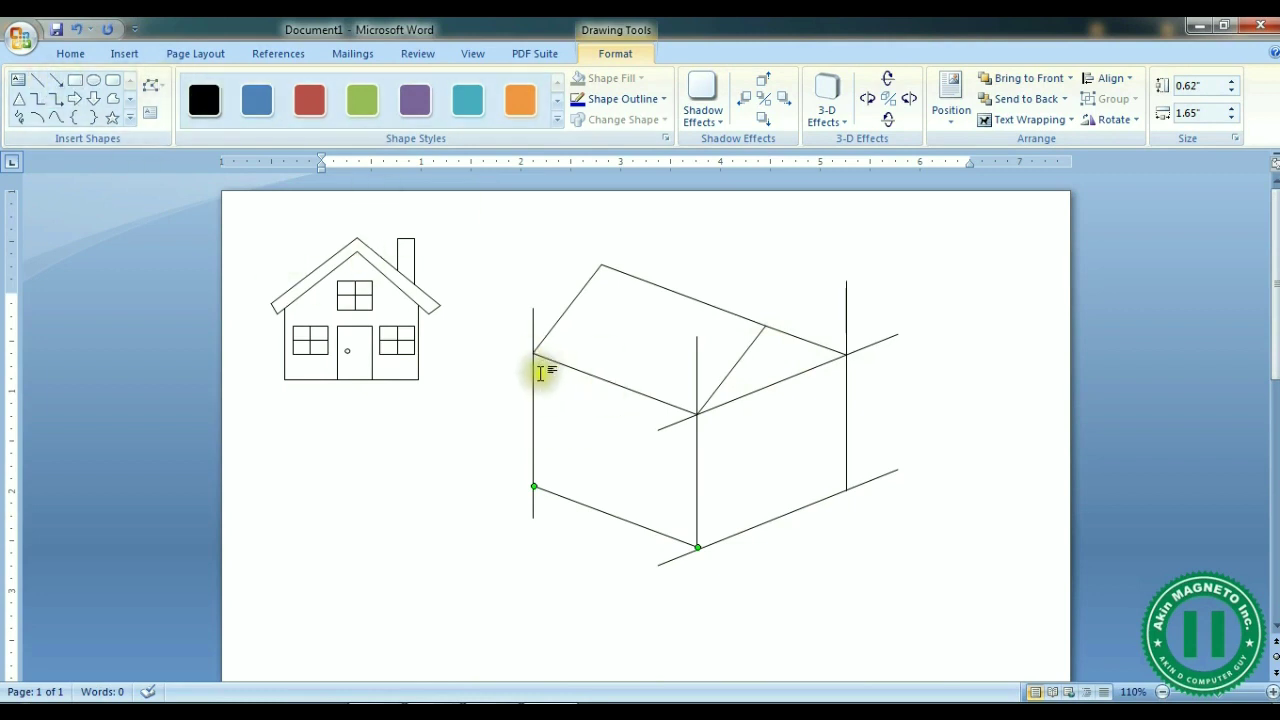
click(533, 388)
key(ctrl+d)
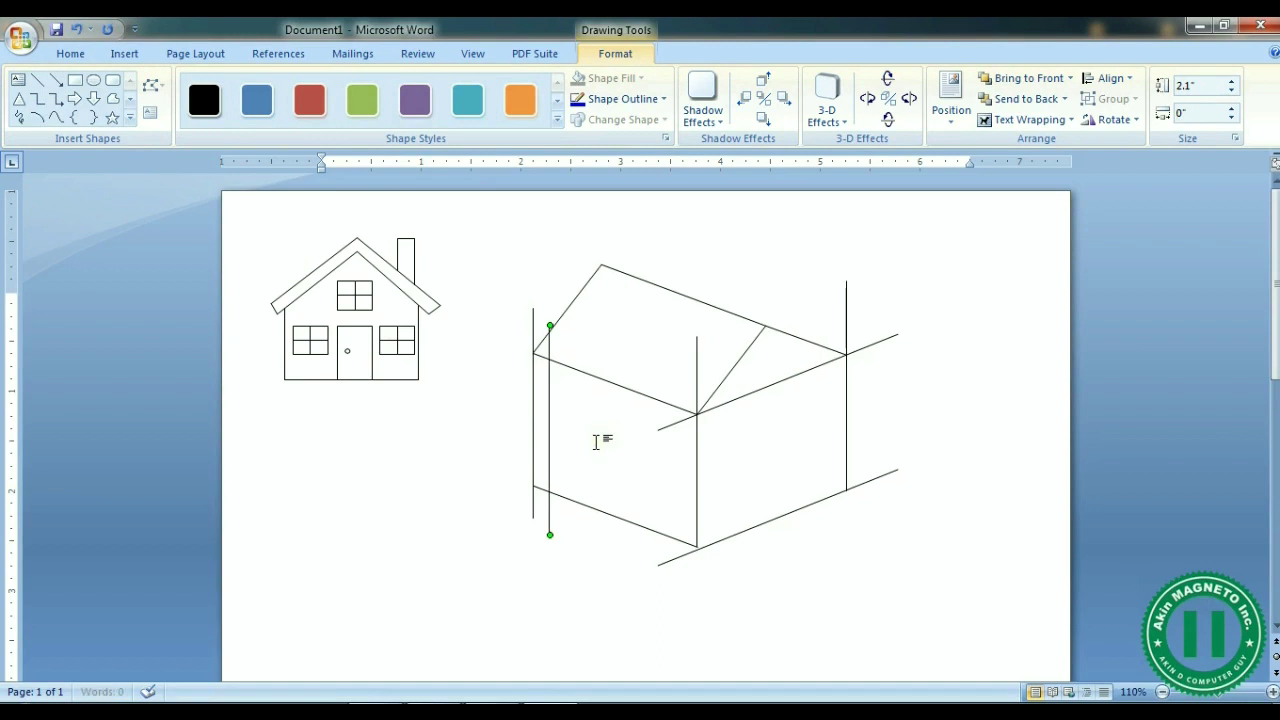
click(545, 443)
mouse_move(549, 444)
mouse_down()
mouse_move(590, 452)
mouse_move(587, 417)
mouse_move(587, 456)
mouse_move(623, 457)
mouse_up()
key(ctrl+d)
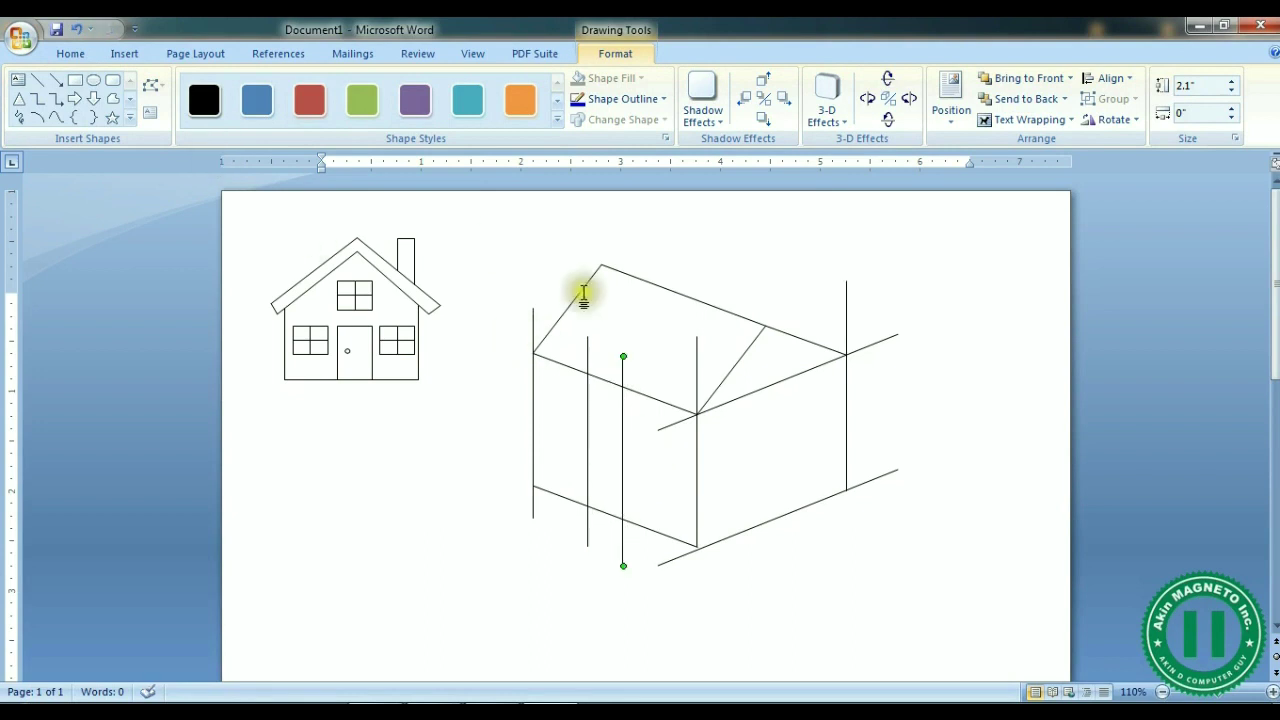
Step: Copy the slanted line along the front wall top and lower it to form a second wall line
click(616, 383)
drag(616, 383, 625, 433)
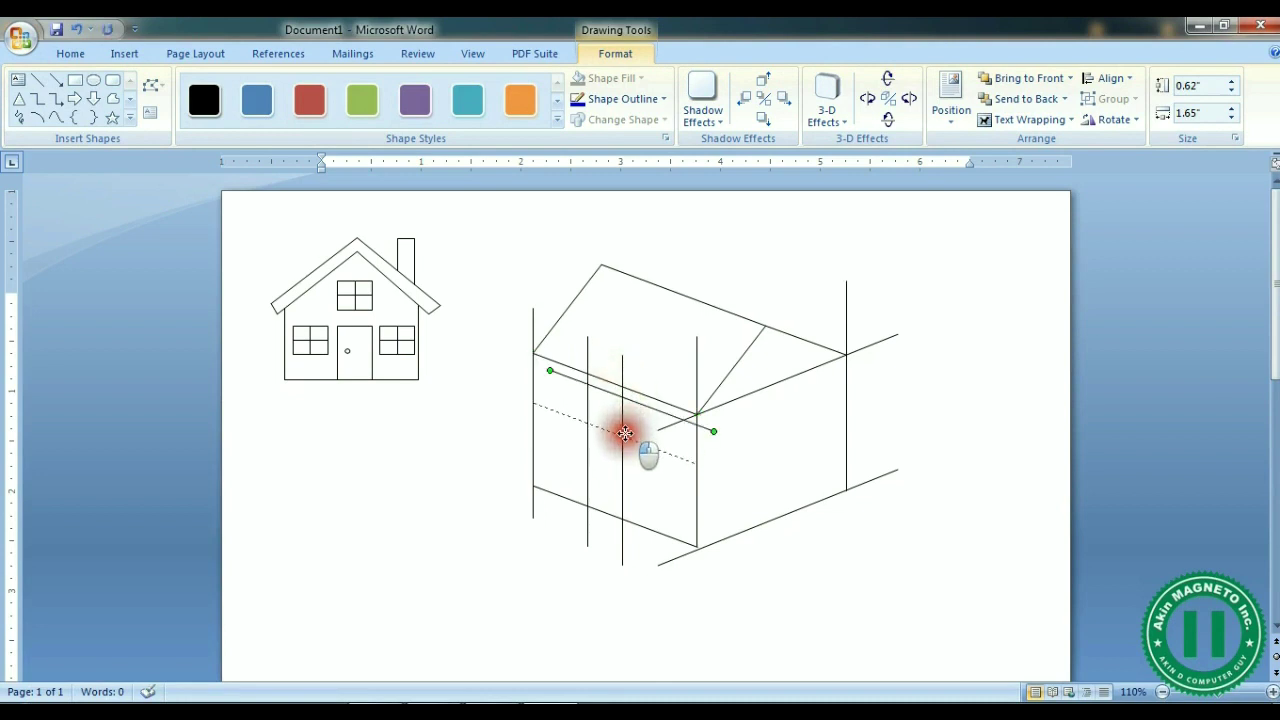
drag(625, 433, 631, 418)
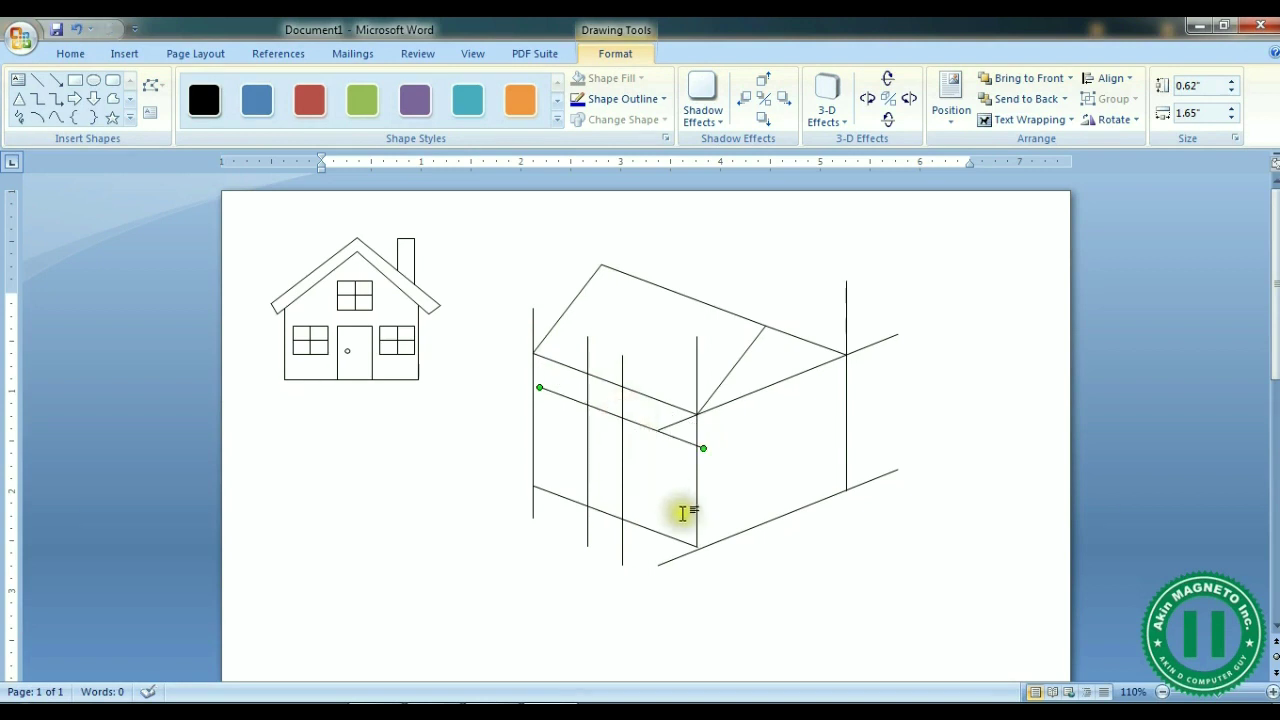
Step: Copy a side-wall vertical line and shift the copy to the right
click(587, 433)
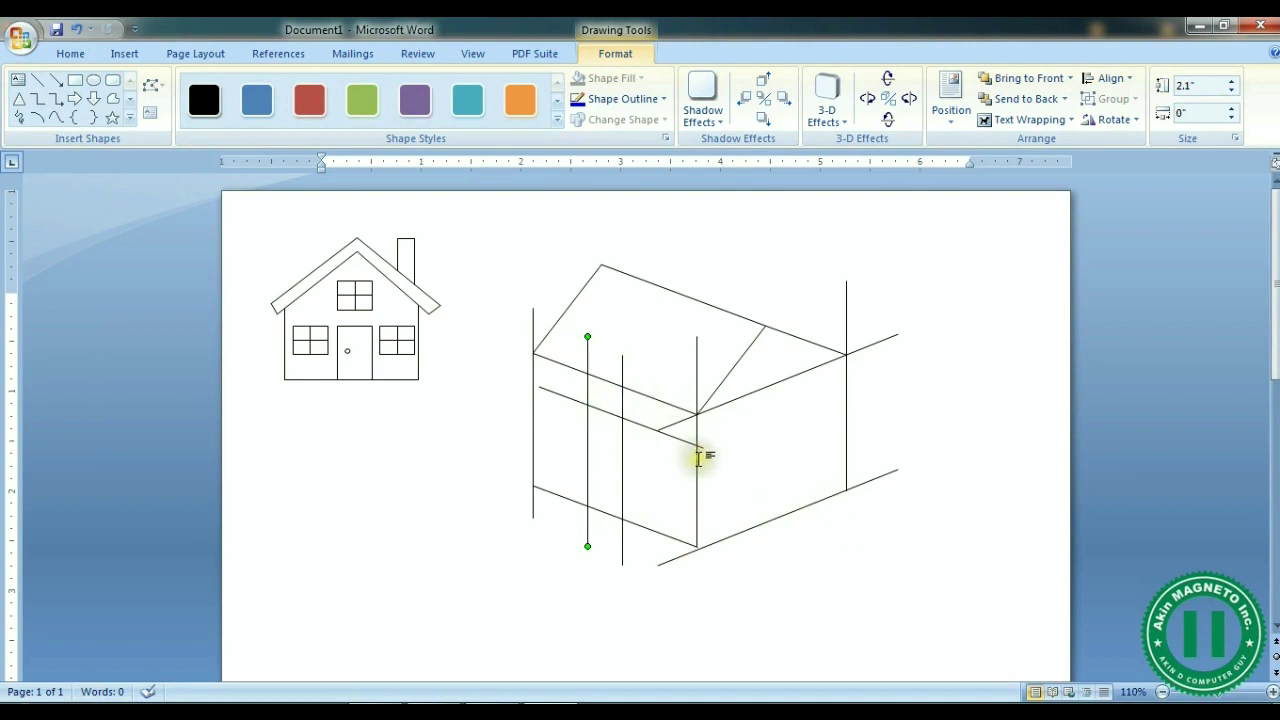
click(697, 460)
key(ctrl+c)
key(ctrl+v)
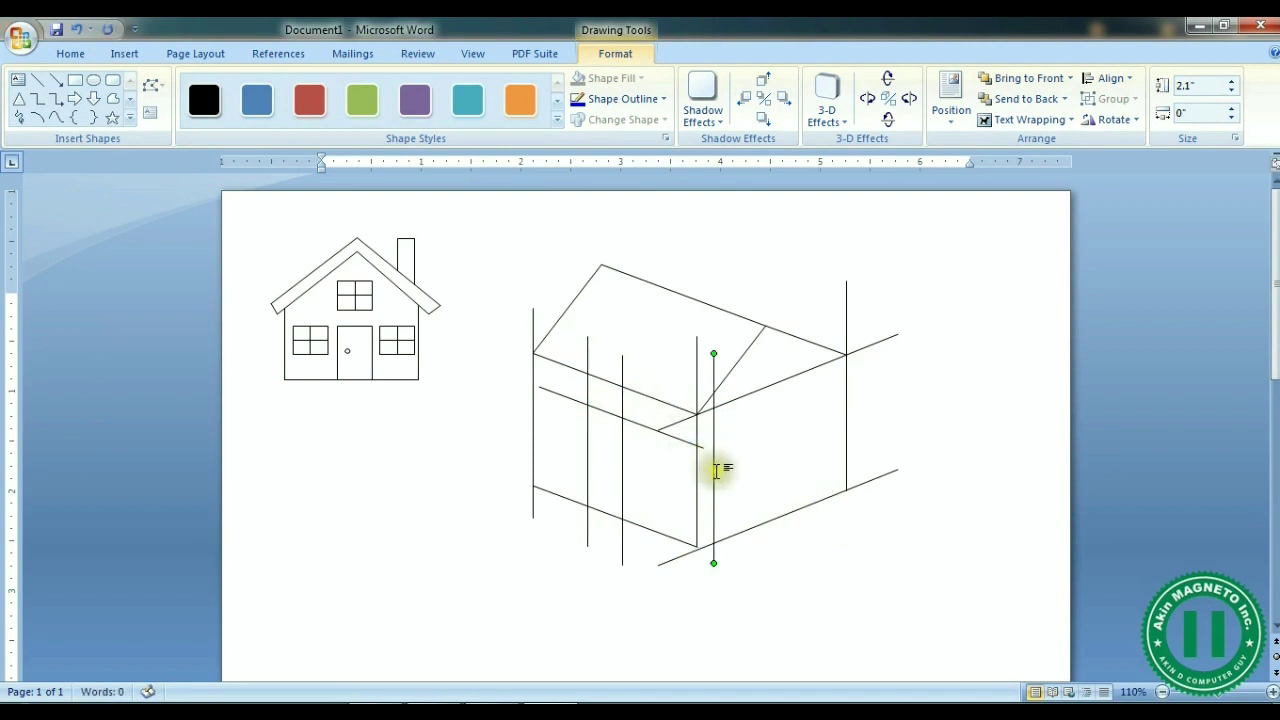
drag(713, 472, 750, 450)
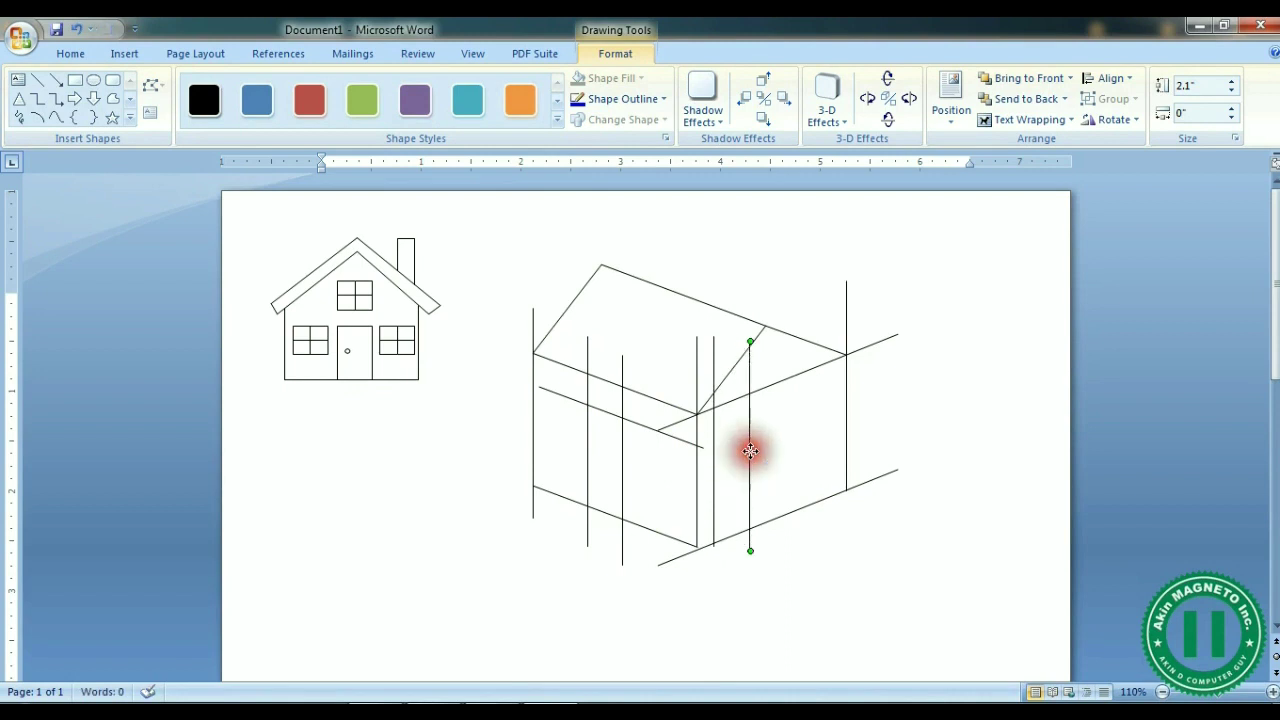
Step: Duplicate two side-wall vertical lines and slide the copies further along the side wall, then zoom in
shift+click(714, 452)
key(ctrl+d)
drag(767, 450, 832, 419)
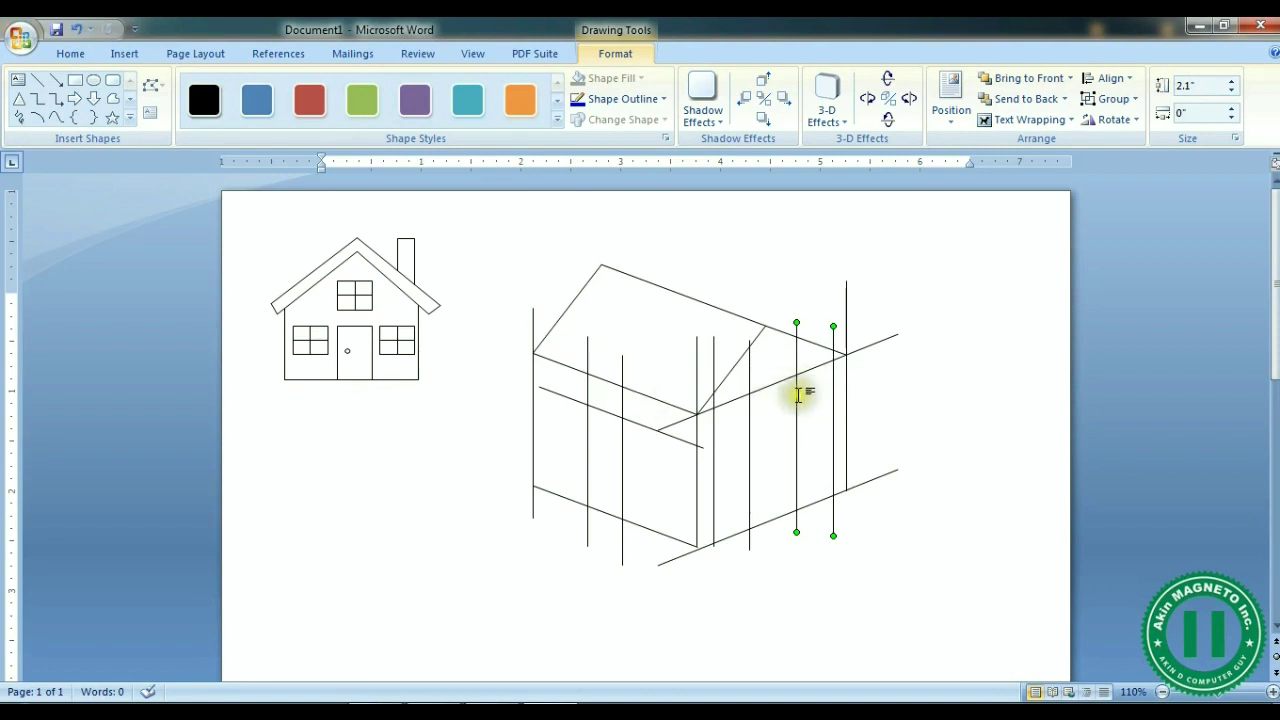
click(587, 347)
drag(1218, 697, 1236, 692)
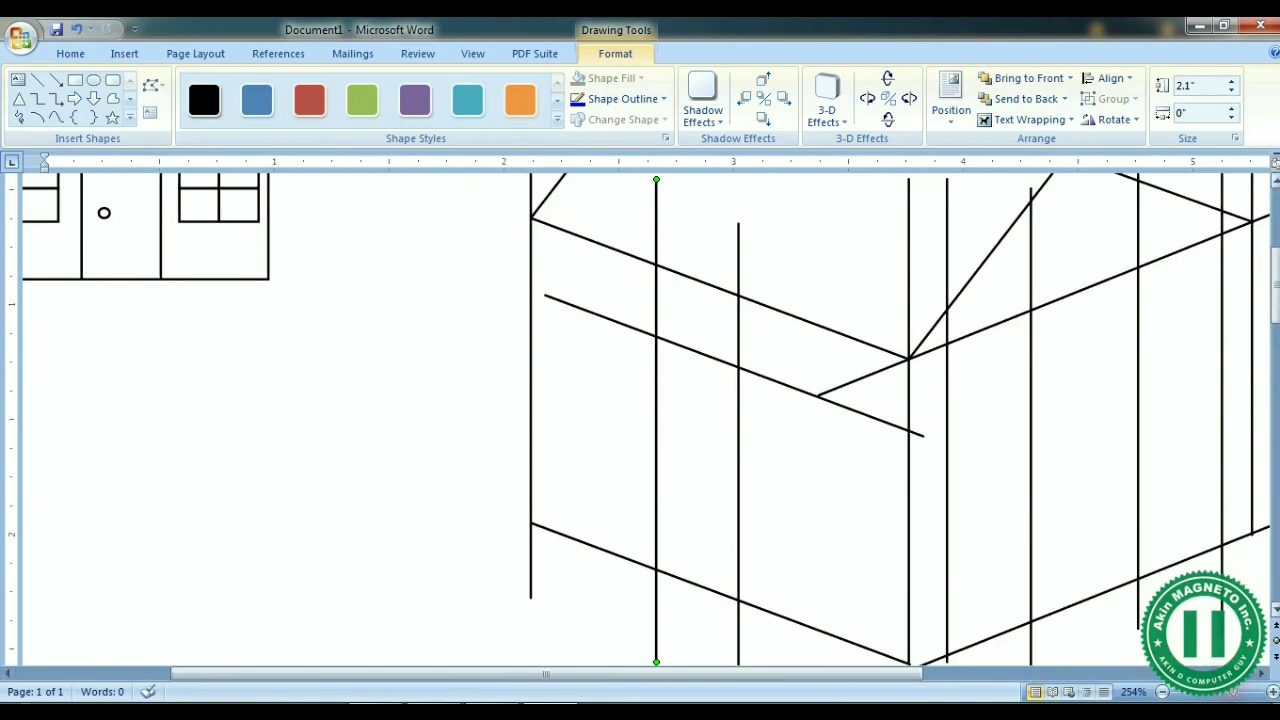
Step: Minimize the ribbon and pull the front-wall vertical lines' top ends down to the wall line
scroll(680, 400, down, 2)
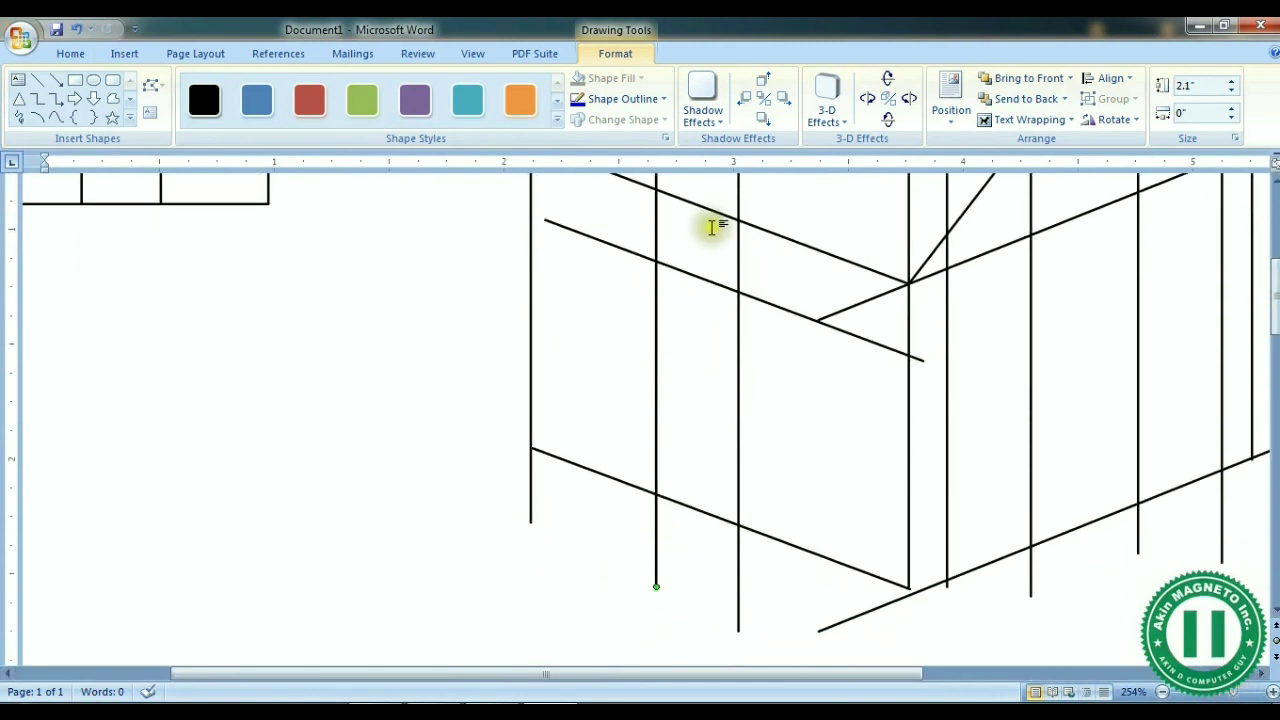
scroll(1223, 235, up, 2)
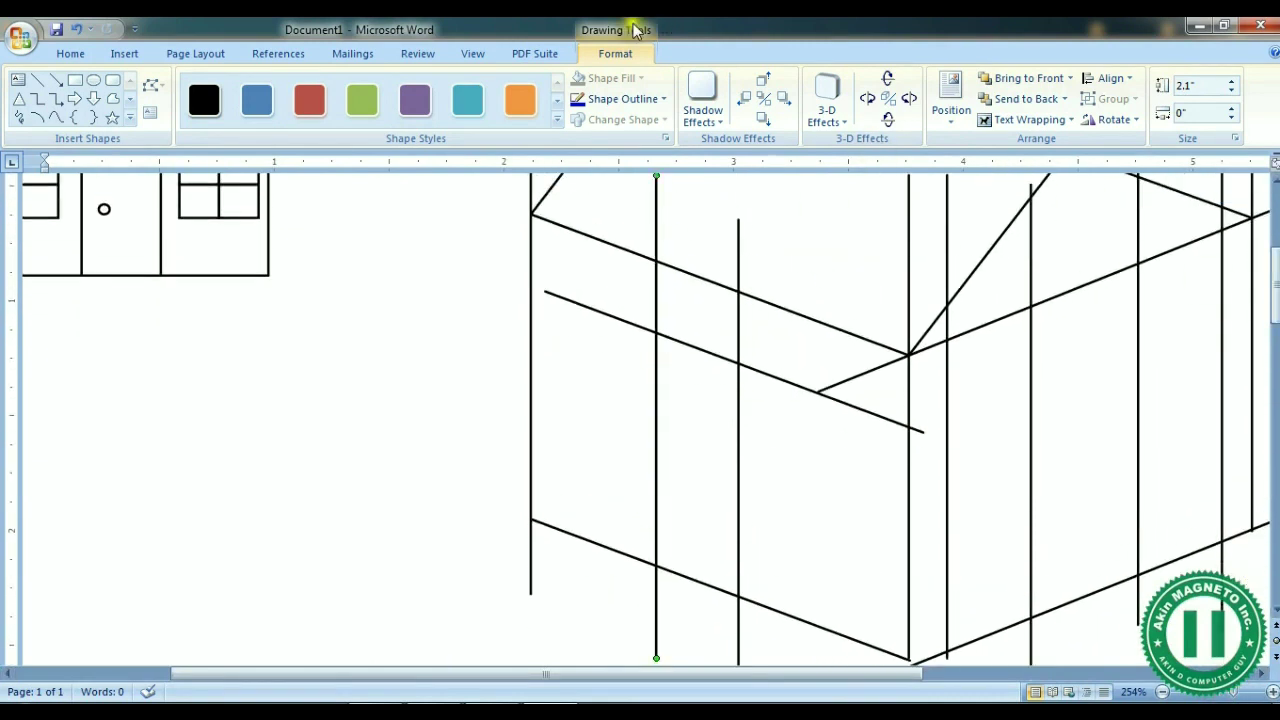
double_click(617, 55)
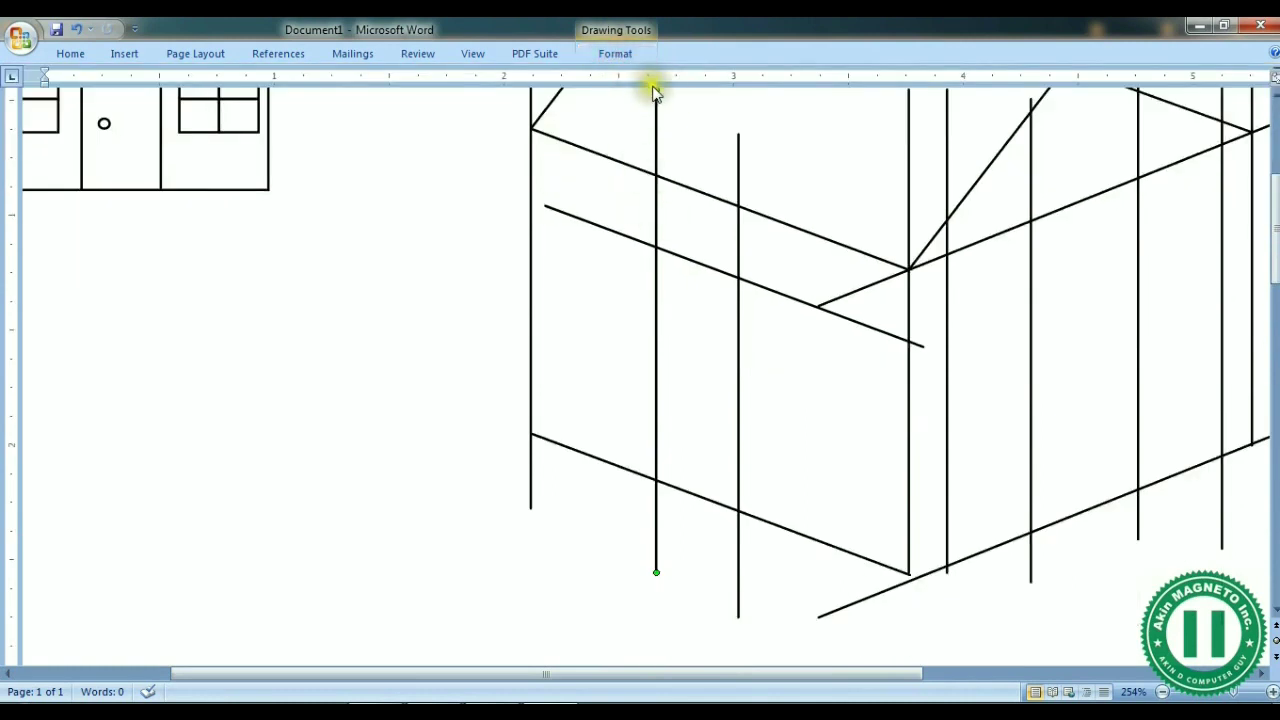
drag(656, 88, 656, 249)
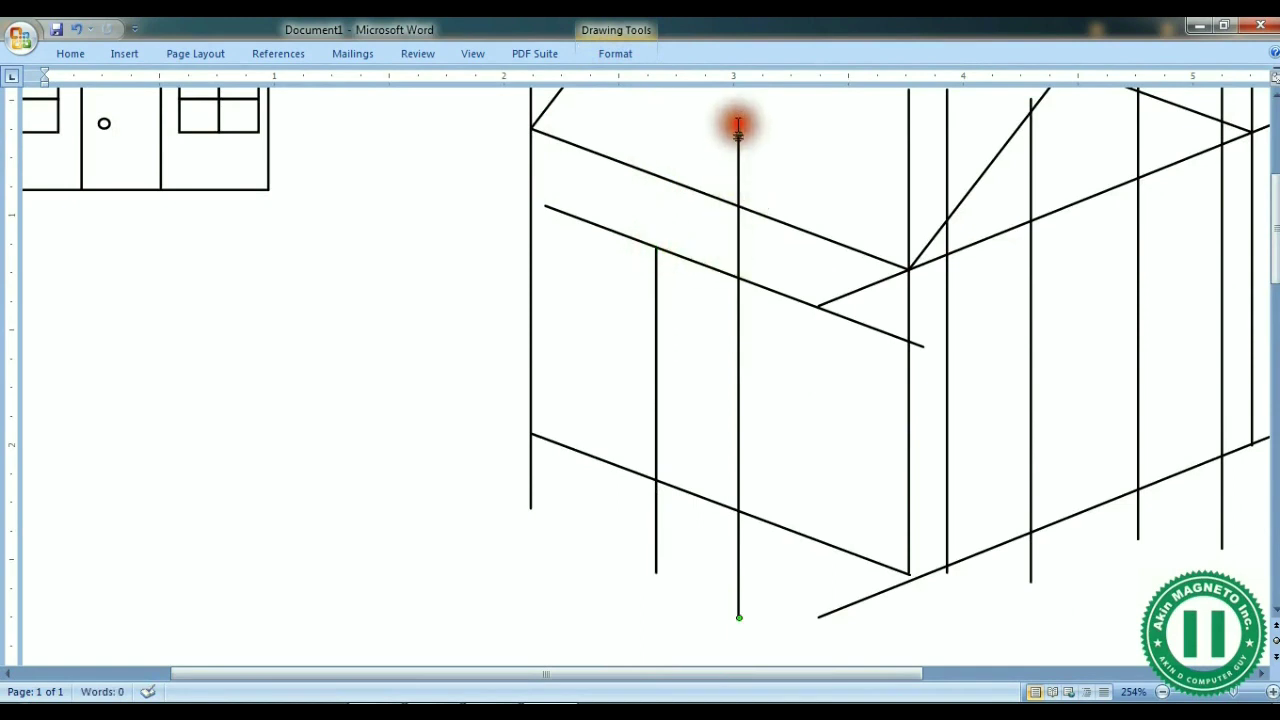
drag(737, 132, 738, 280)
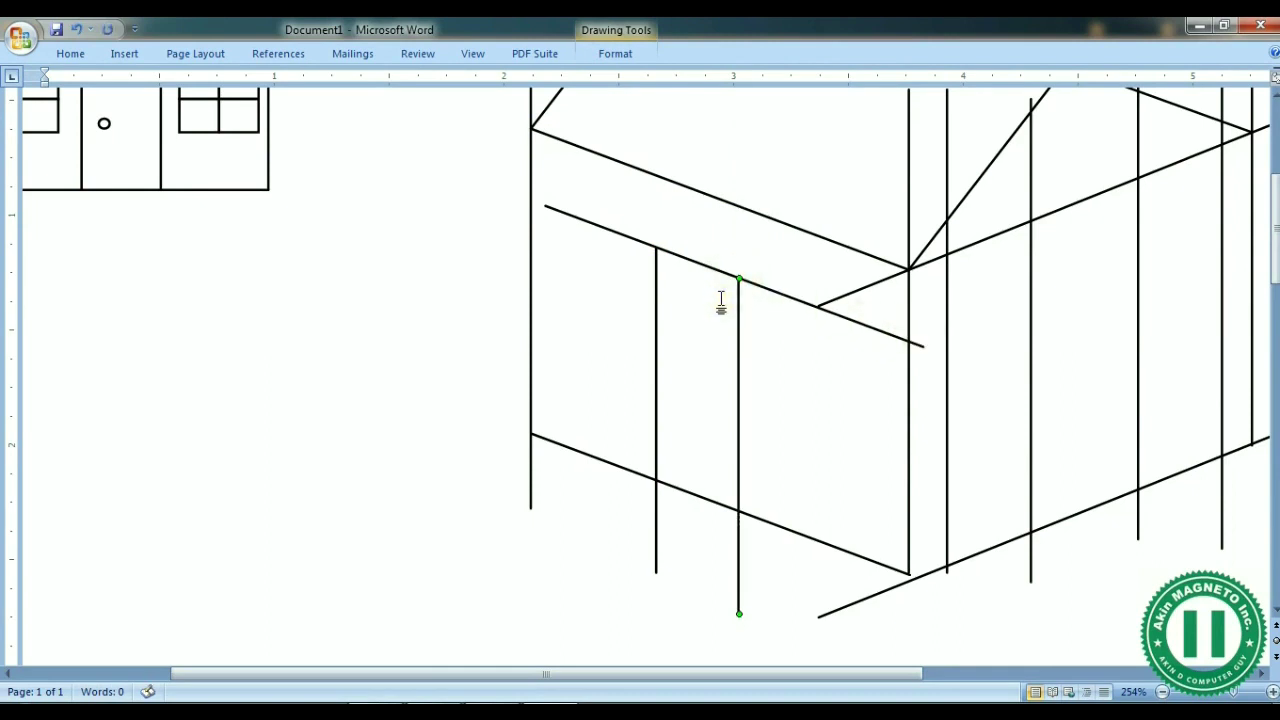
scroll(905, 330, up, 3)
click(880, 349)
Step: Trim the lower slanted wall line so it forms the door's top
click(914, 487)
drag(789, 449, 738, 424)
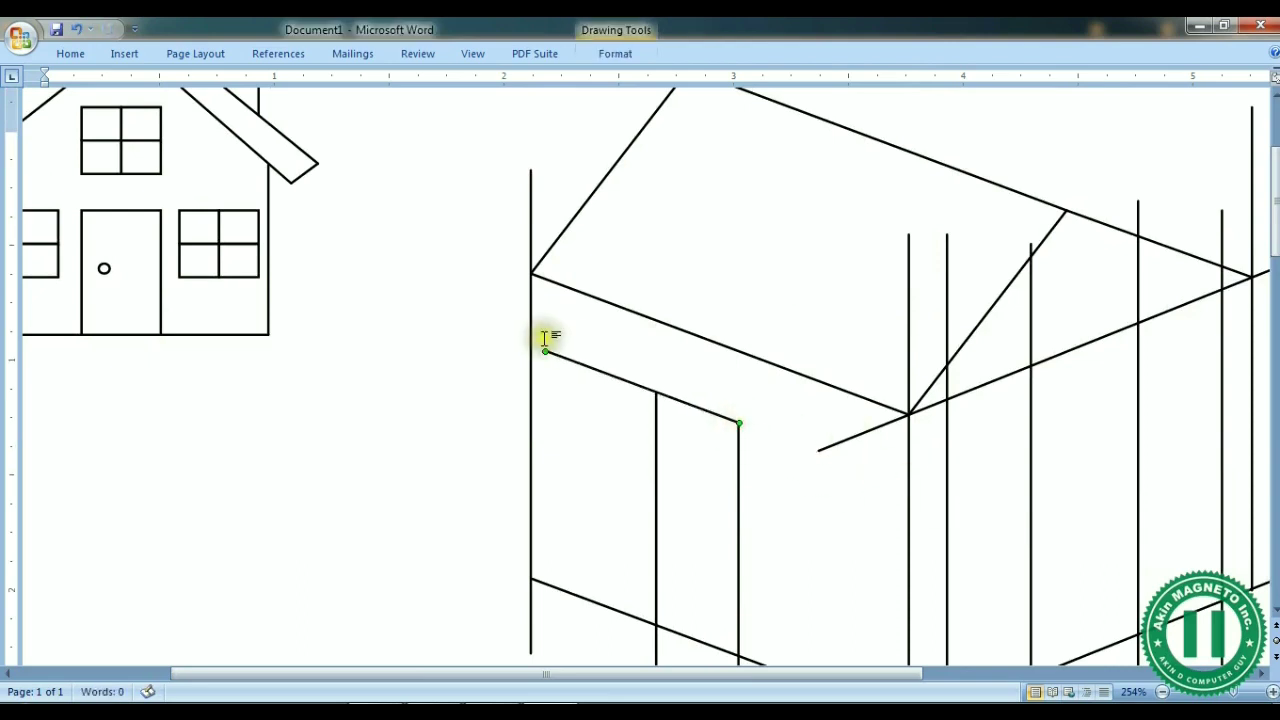
drag(541, 352, 656, 393)
scroll(1033, 325, down, 5)
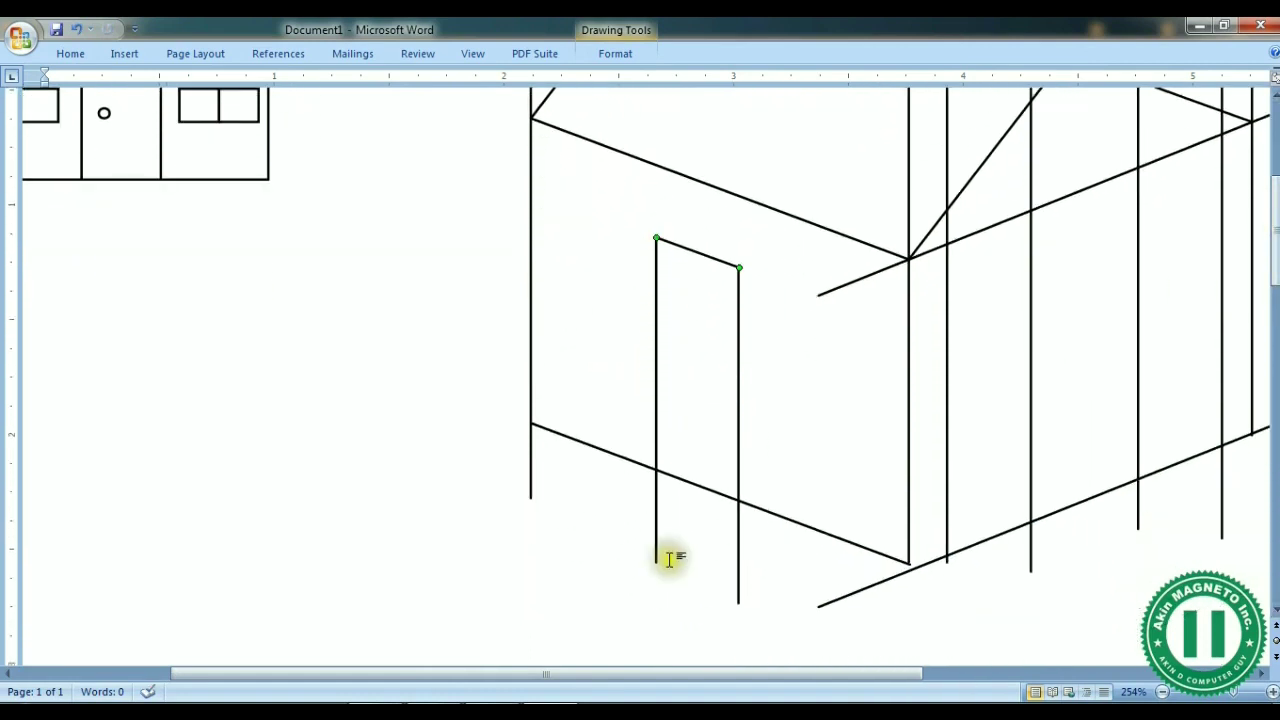
click(737, 571)
scroll(737, 571, up, 5)
Step: Shorten the door's right and left side lines to end at the base line
click(737, 577)
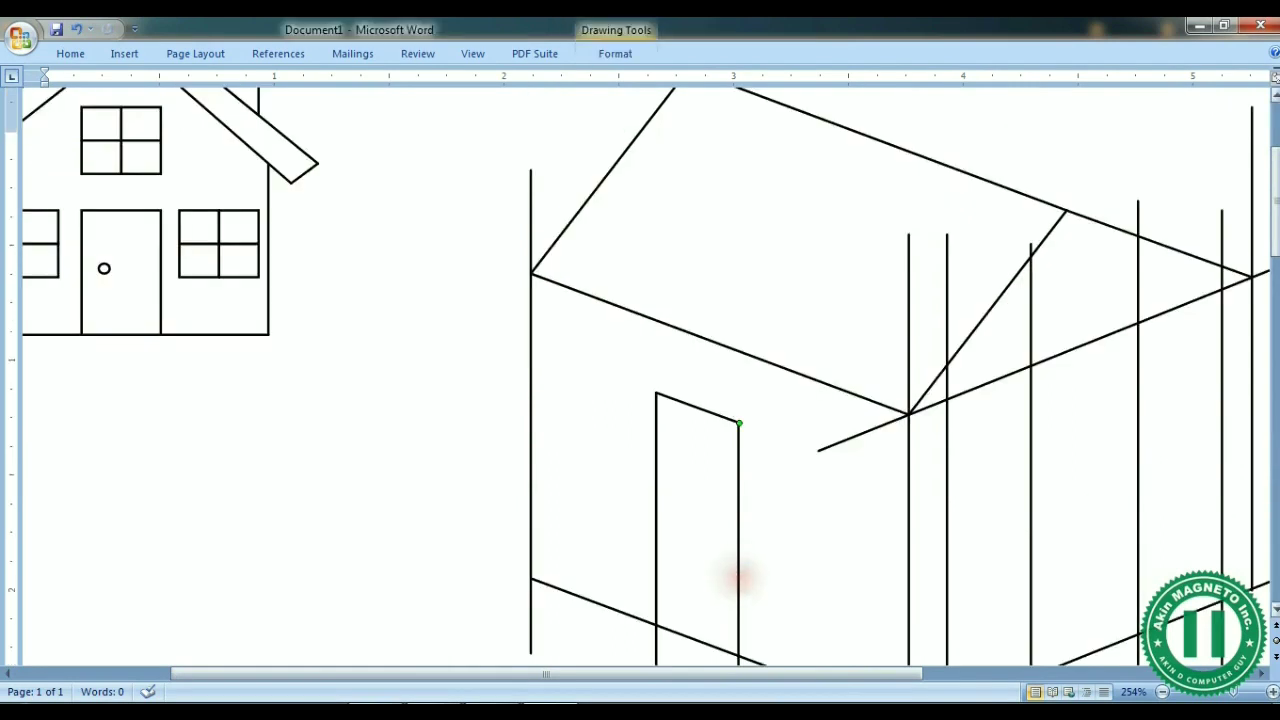
scroll(849, 515, down, 5)
drag(740, 601, 738, 499)
click(655, 510)
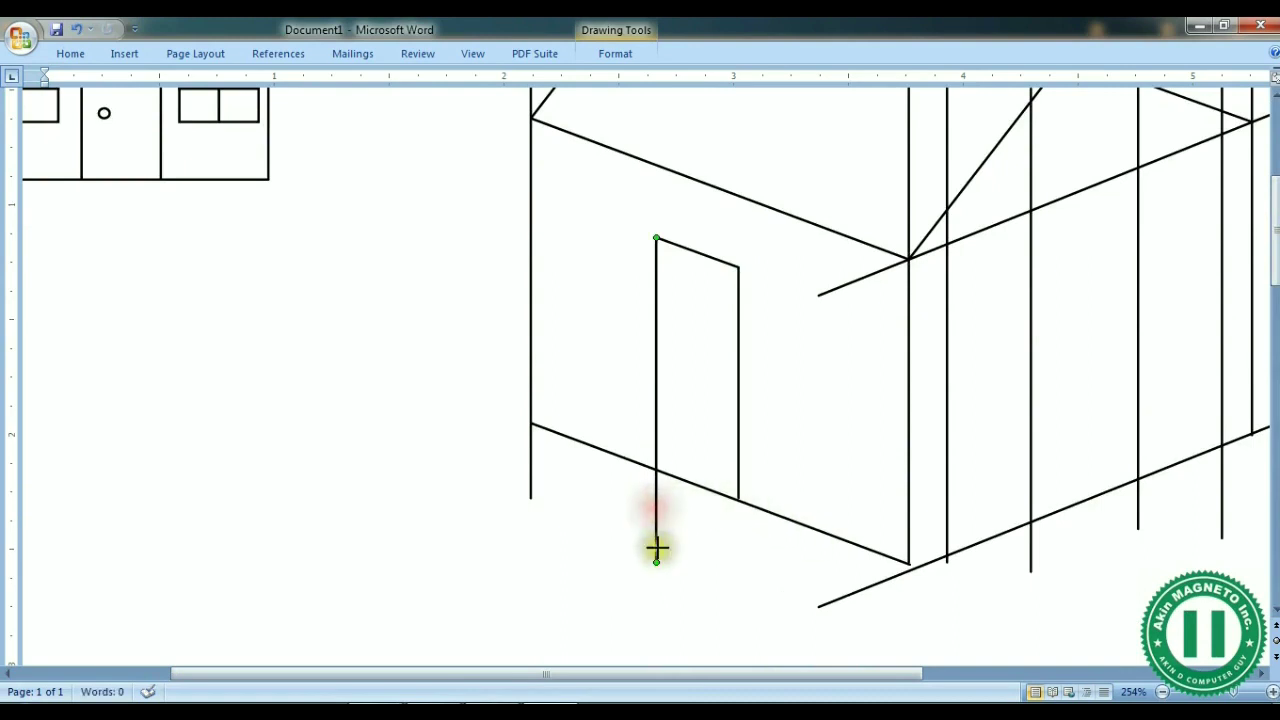
click(656, 542)
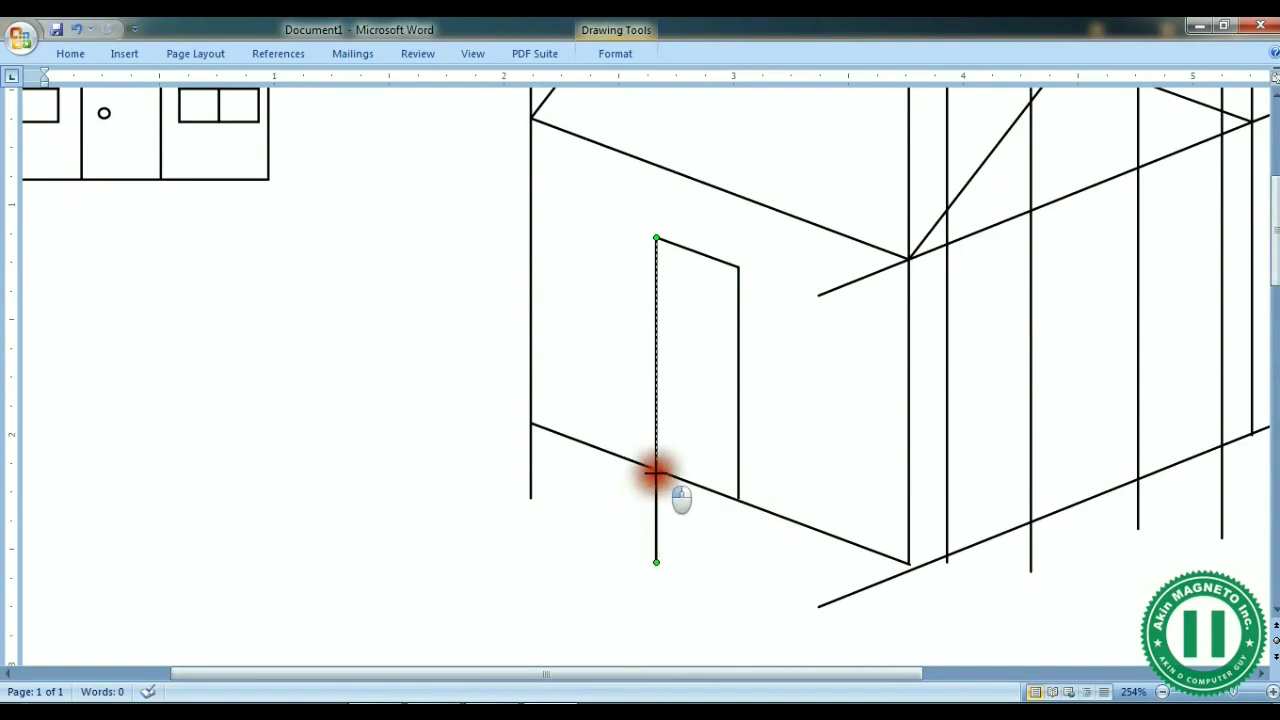
drag(653, 468, 656, 465)
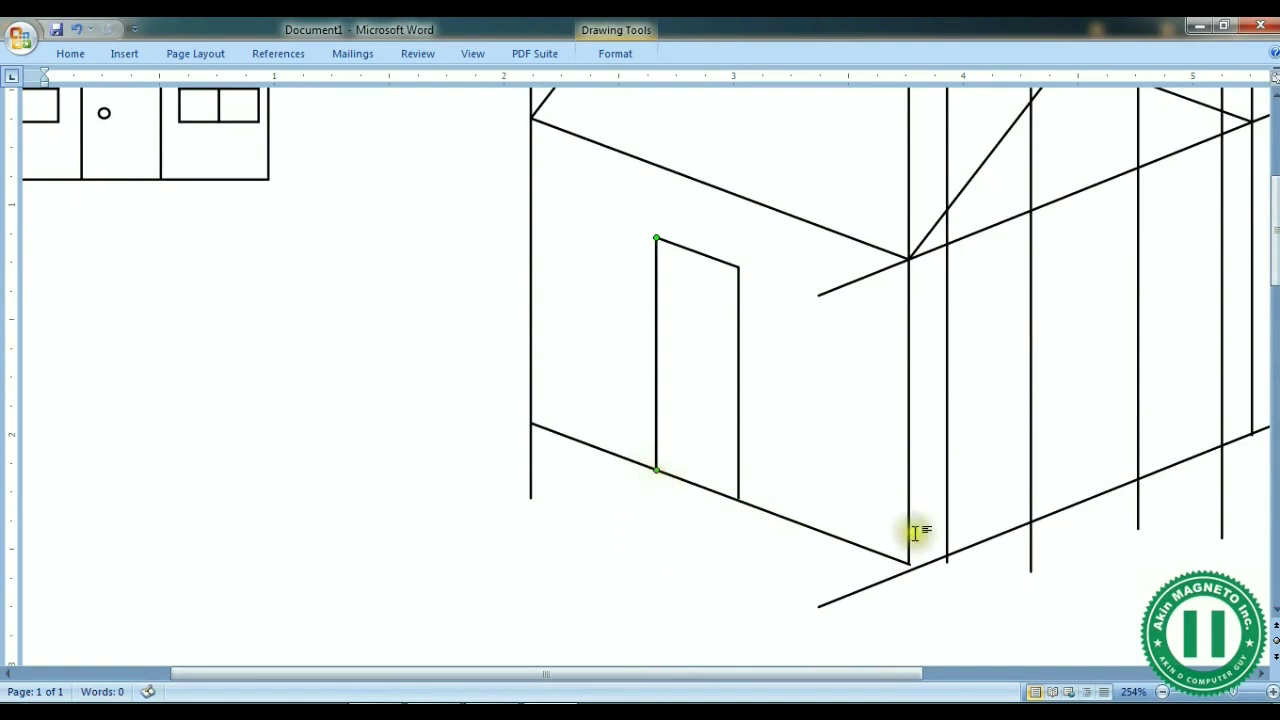
click(1075, 535)
scroll(1081, 543, up, 3)
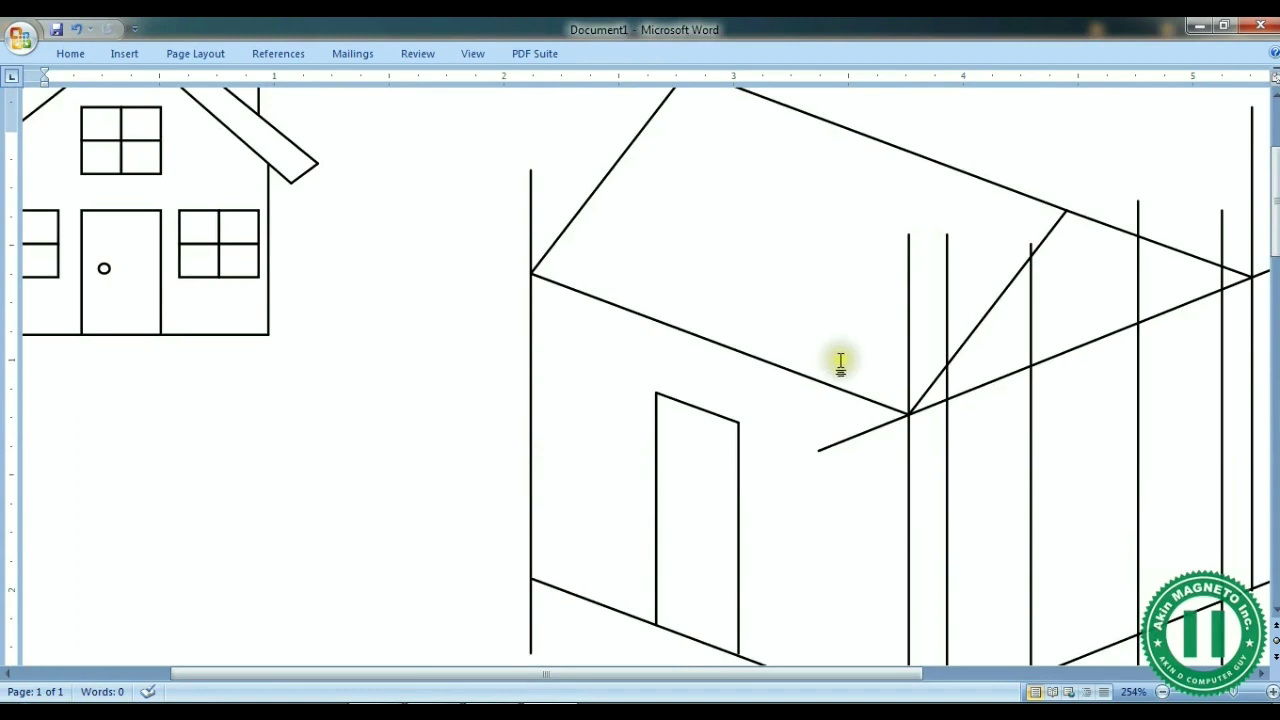
Step: Drag the left corner line's top end down to the roof's front corner, then zoom out to about 130%
drag(531, 449, 533, 390)
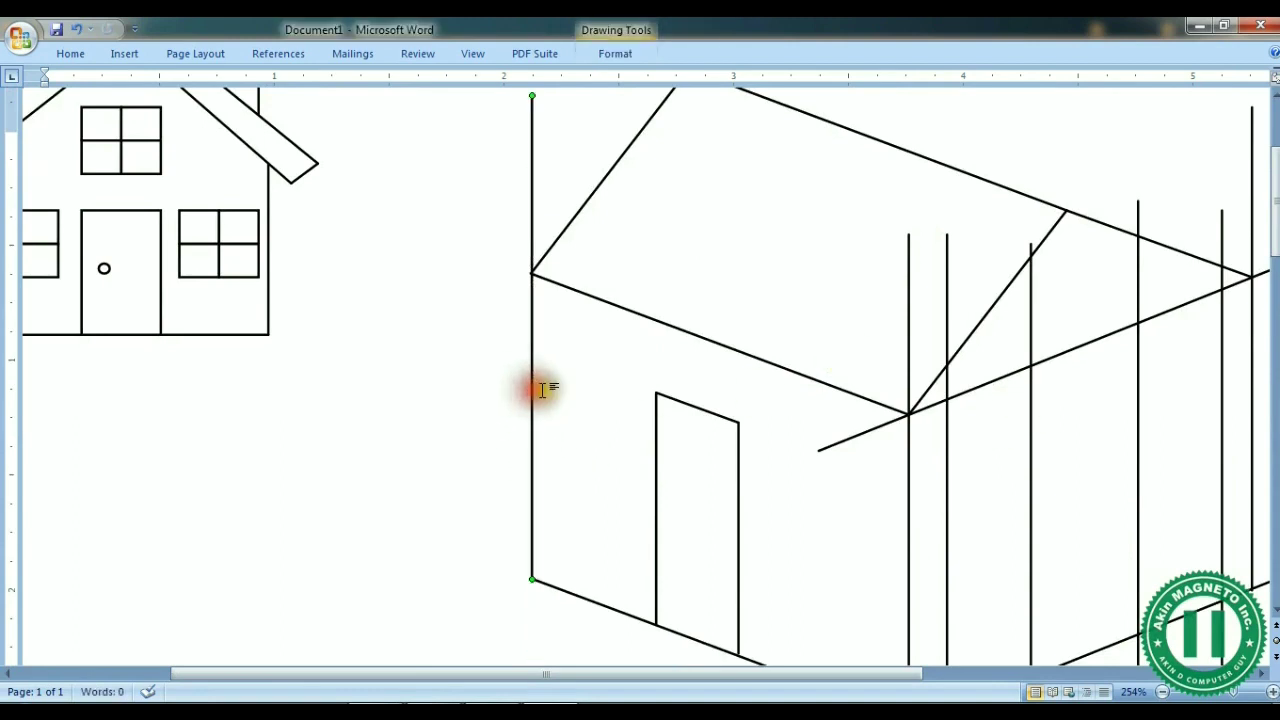
scroll(1218, 242, up, 1)
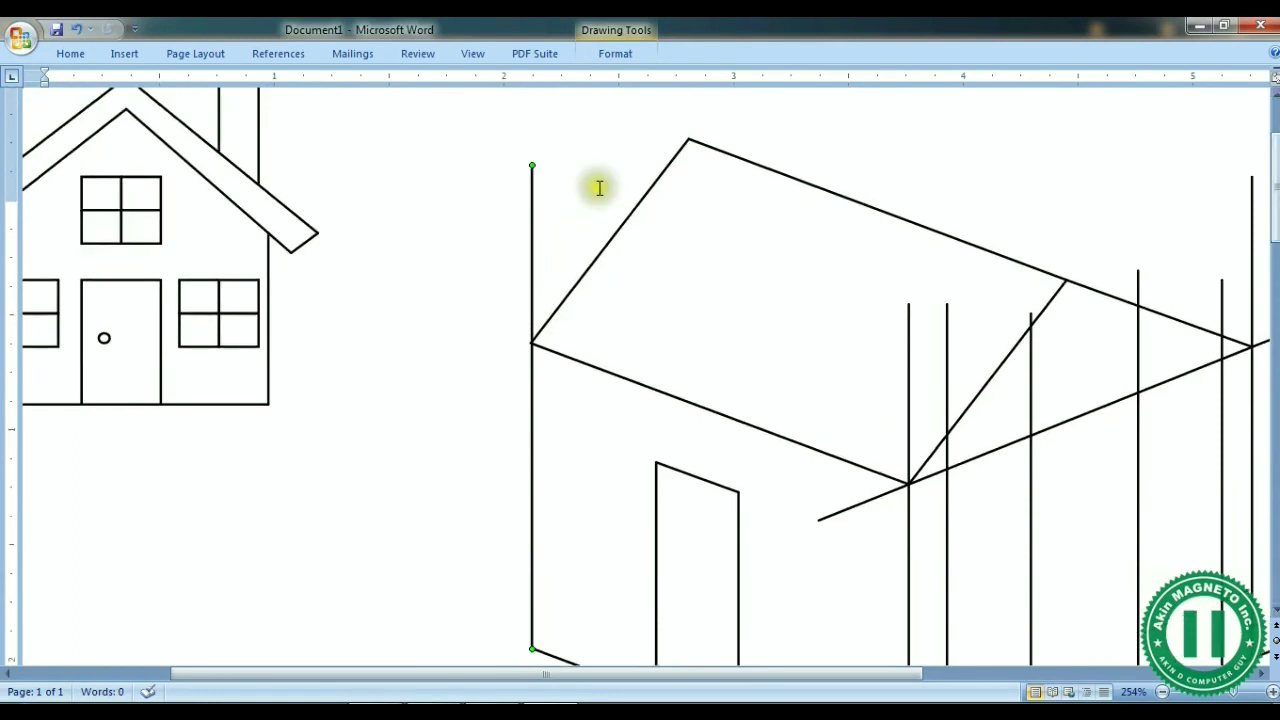
drag(531, 166, 531, 344)
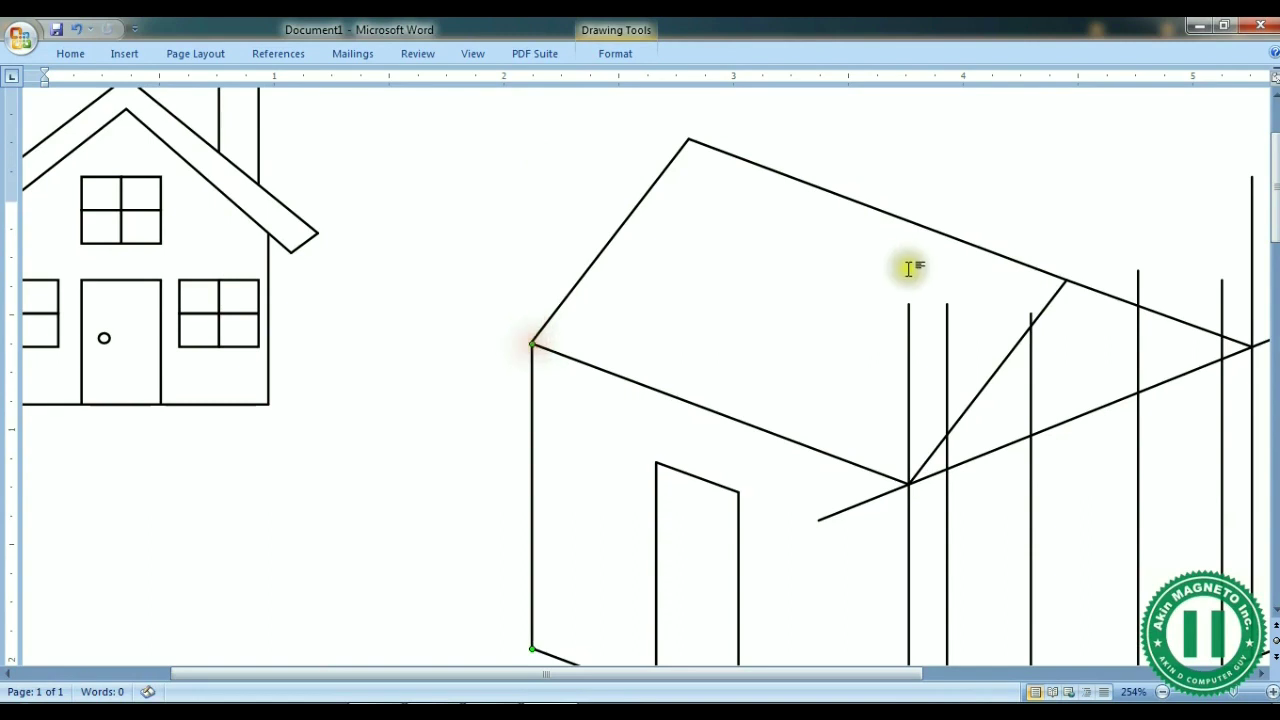
click(985, 108)
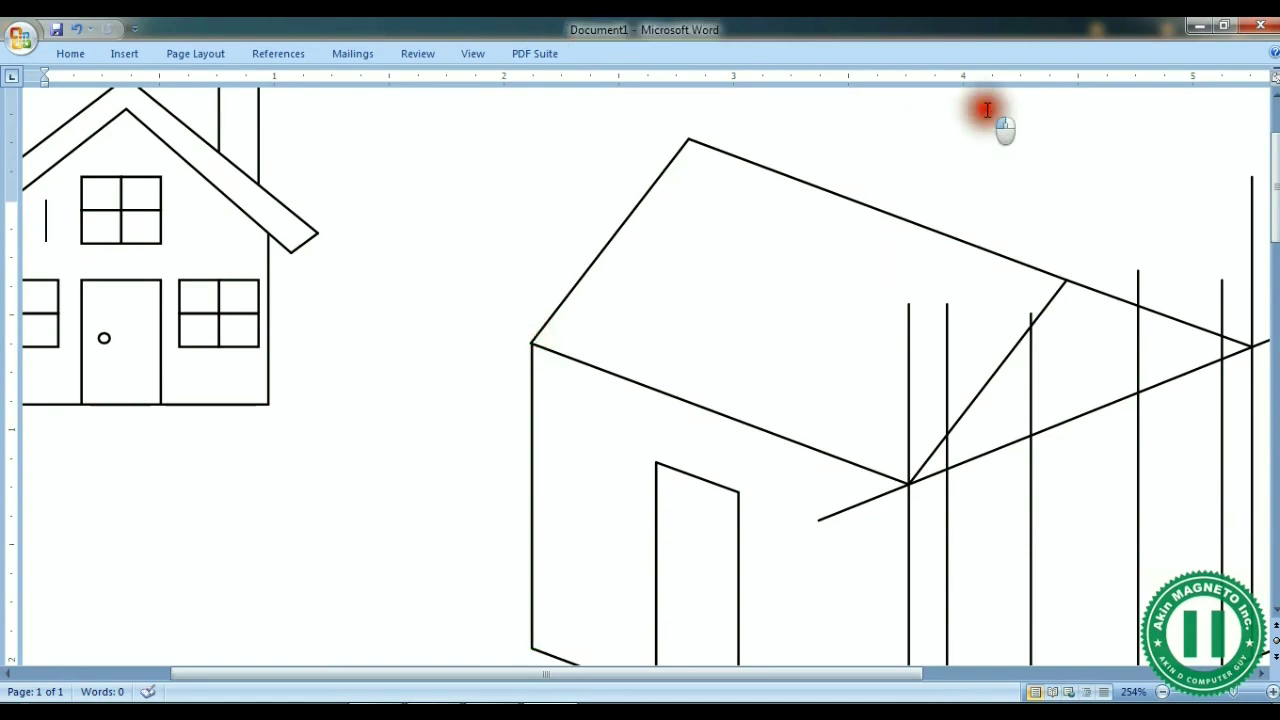
click(1162, 692)
click(1162, 692)
click(1162, 692)
click(1162, 692)
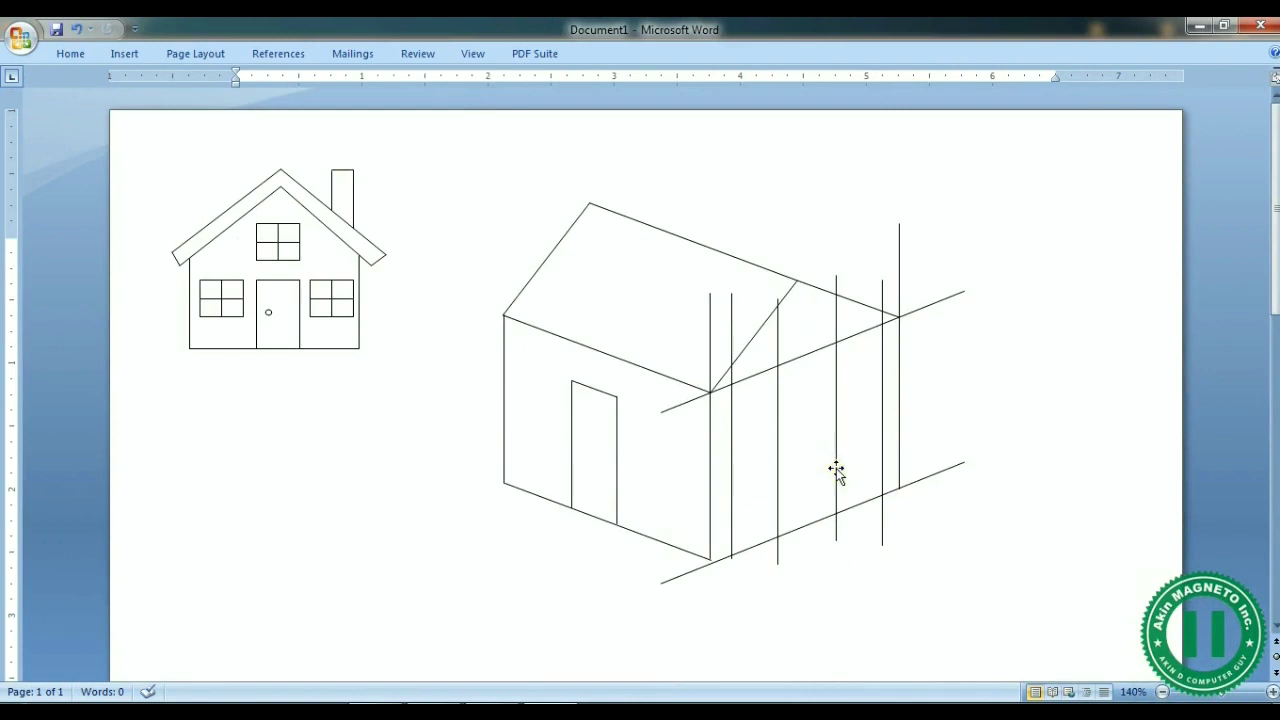
click(749, 553)
click(745, 556)
ctrl+scroll(744, 554, down, 1)
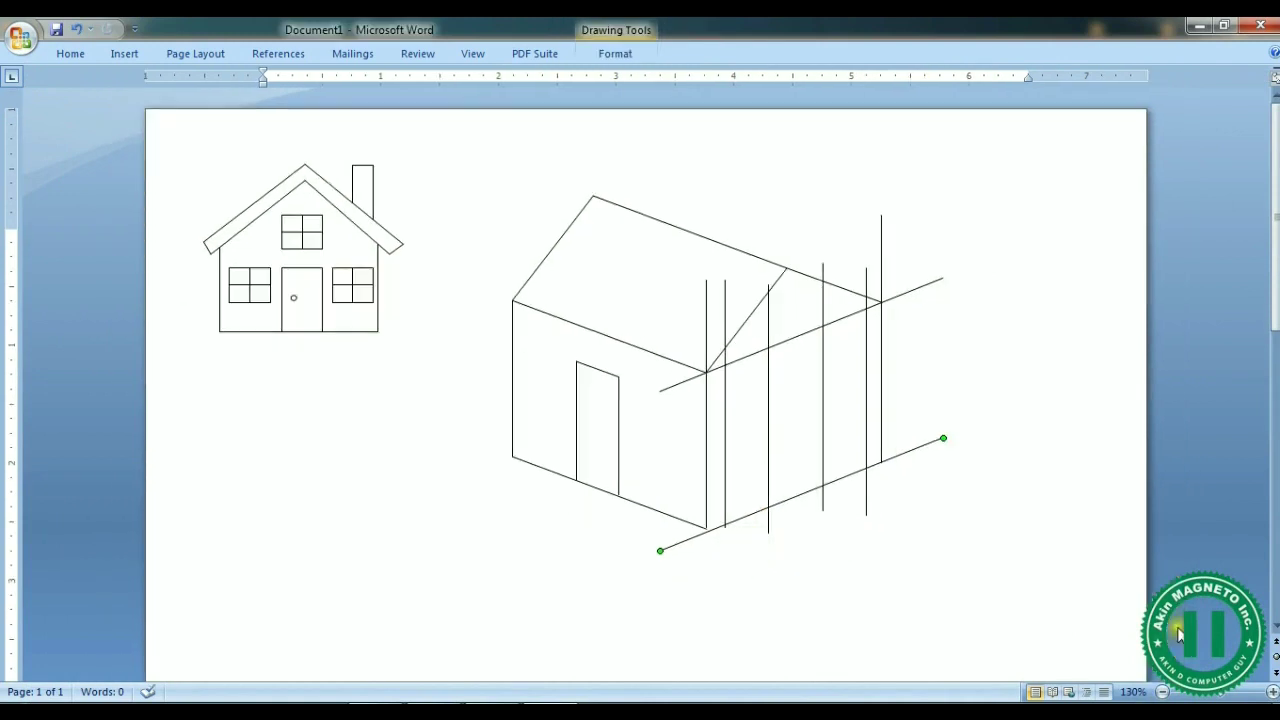
Step: Pull the right wall base line's left end onto the front corner
drag(1222, 698, 1240, 695)
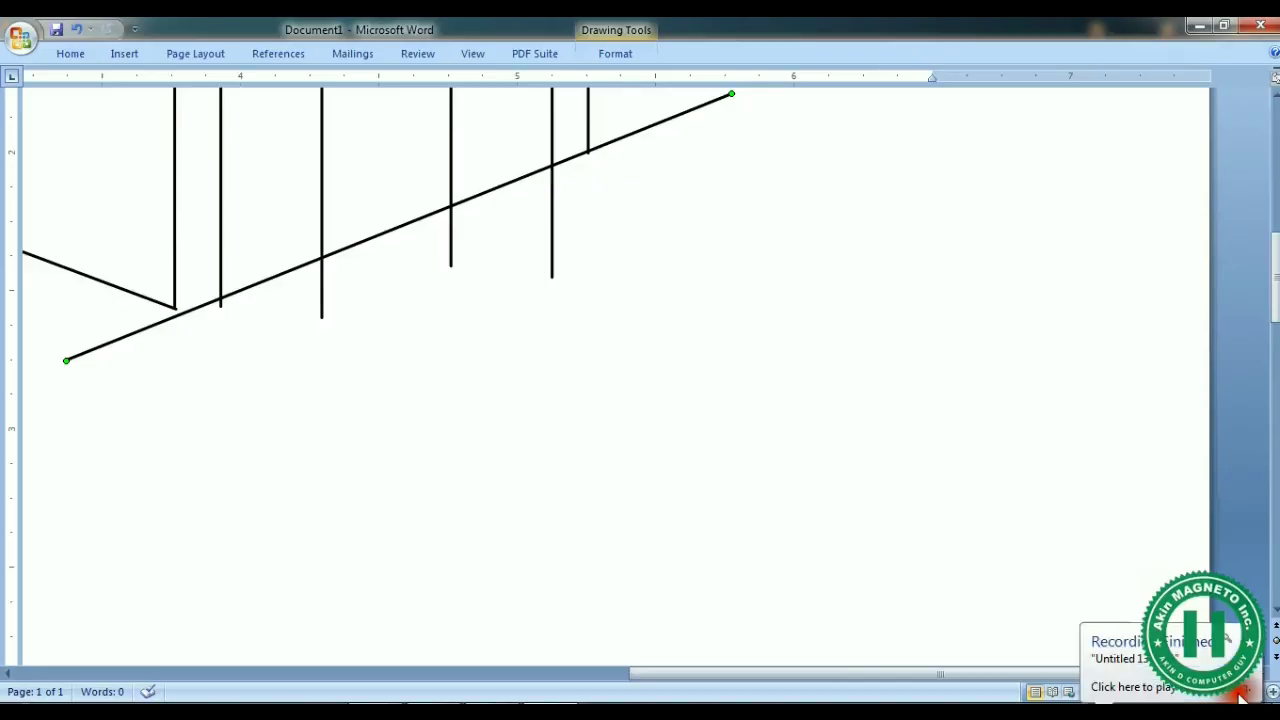
drag(805, 678, 590, 678)
drag(1273, 238, 1271, 214)
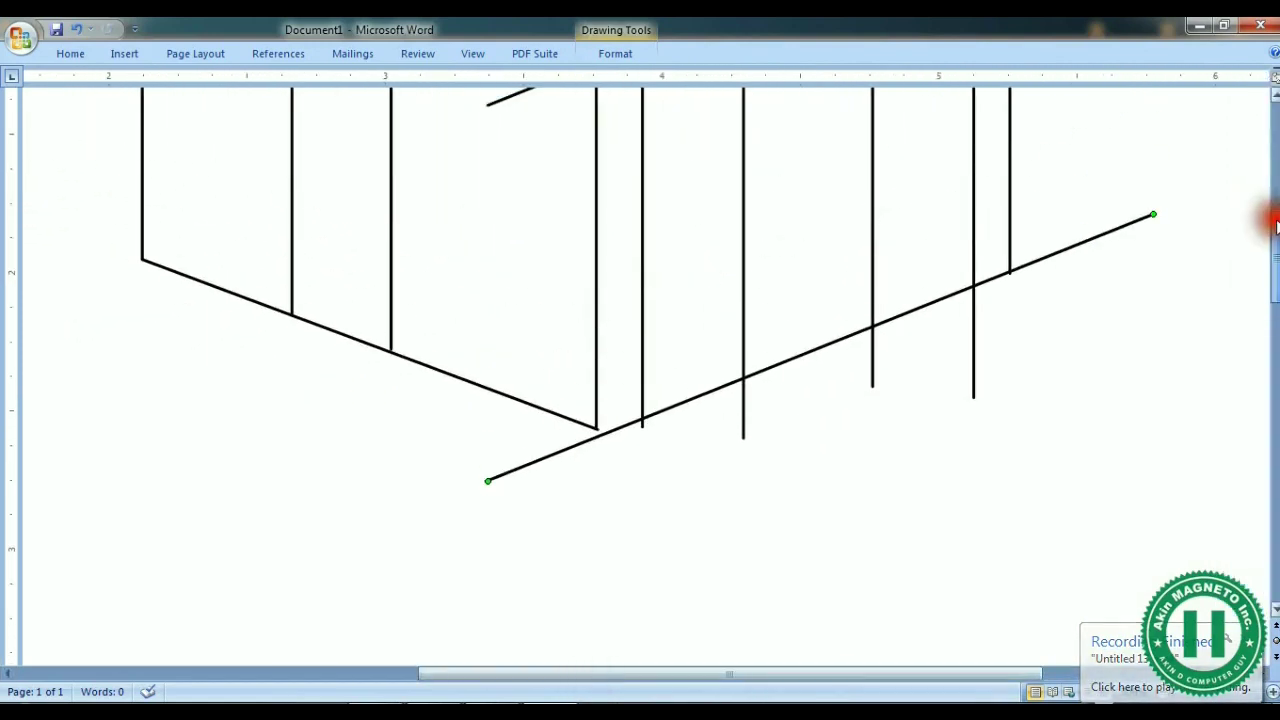
click(596, 392)
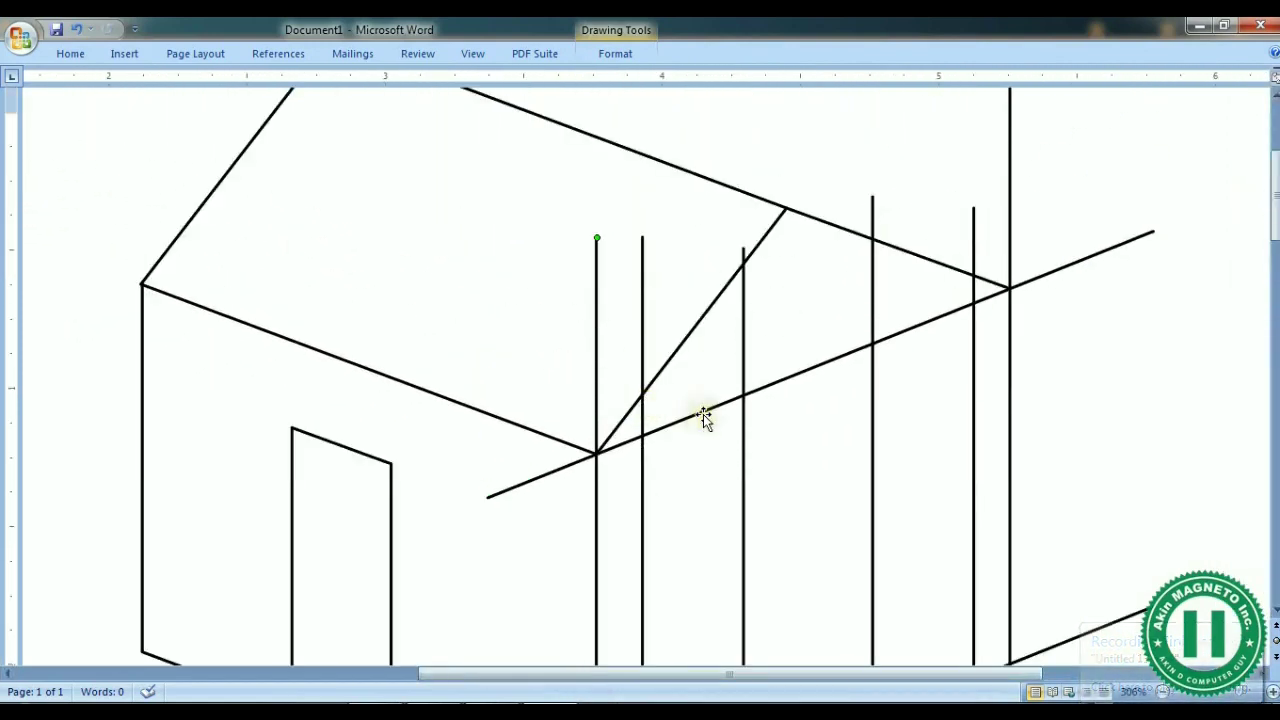
scroll(703, 414, down, 3)
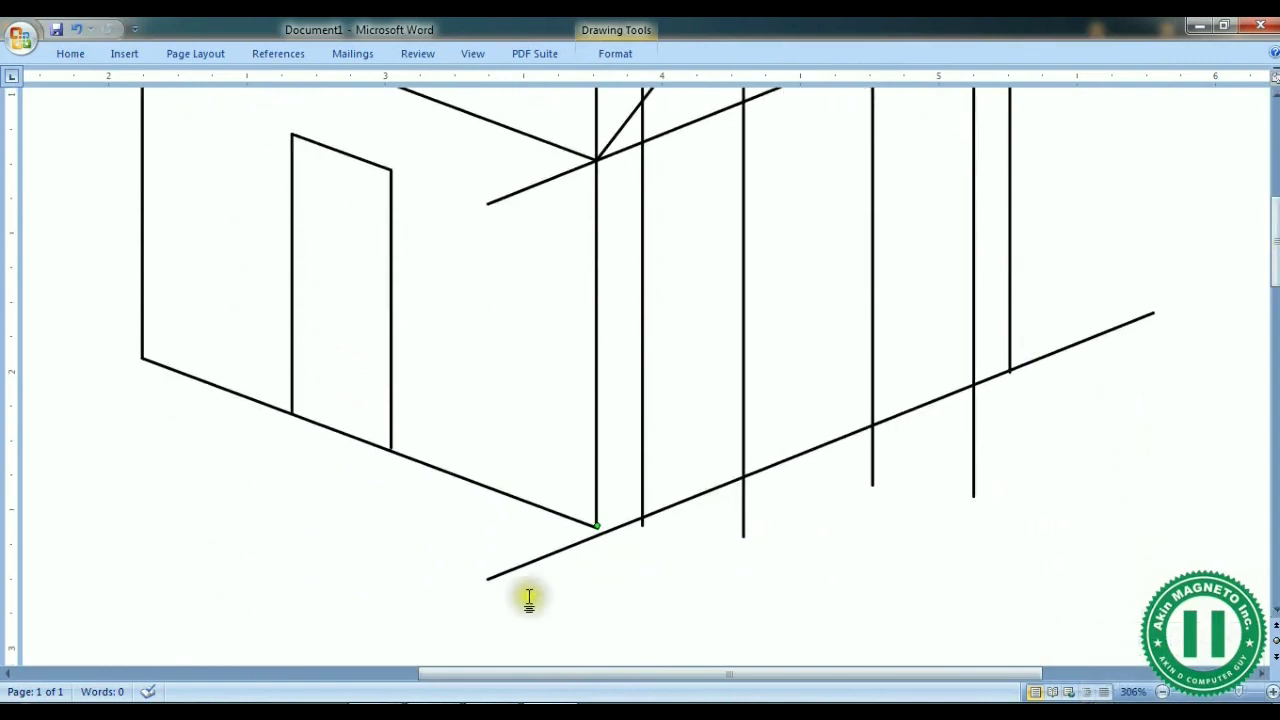
click(576, 519)
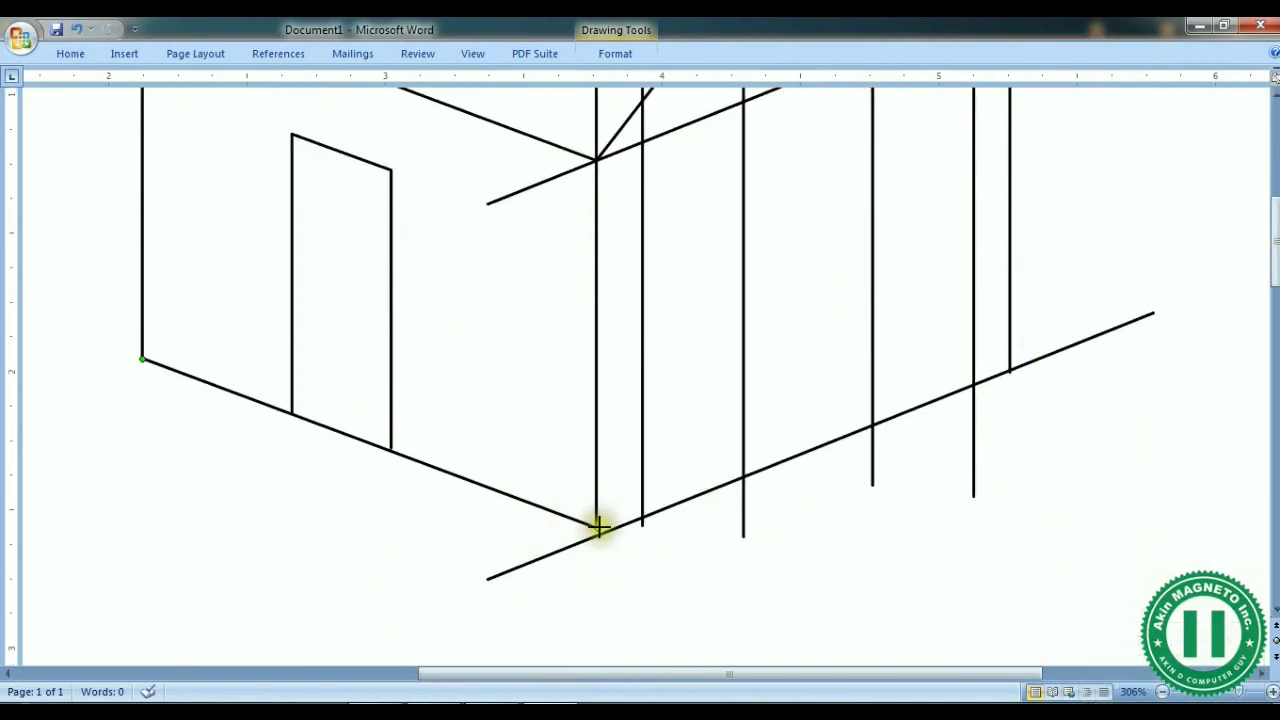
click(596, 524)
click(621, 529)
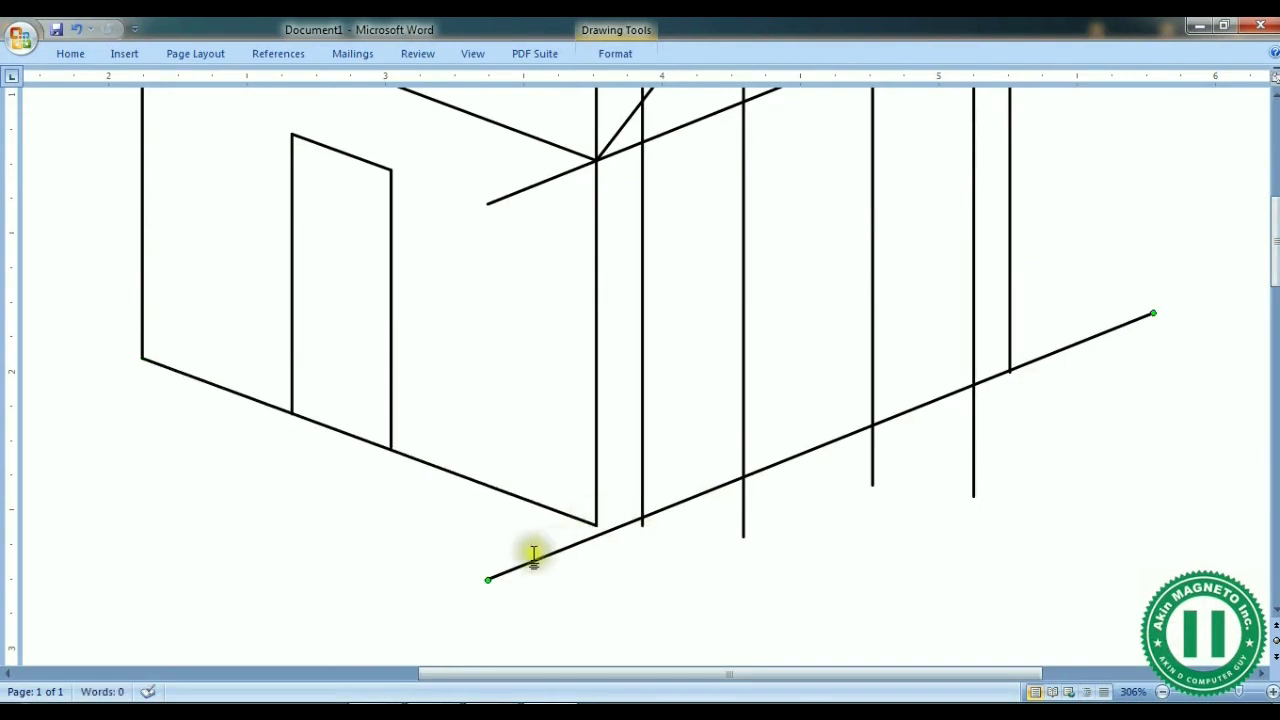
drag(487, 578, 596, 524)
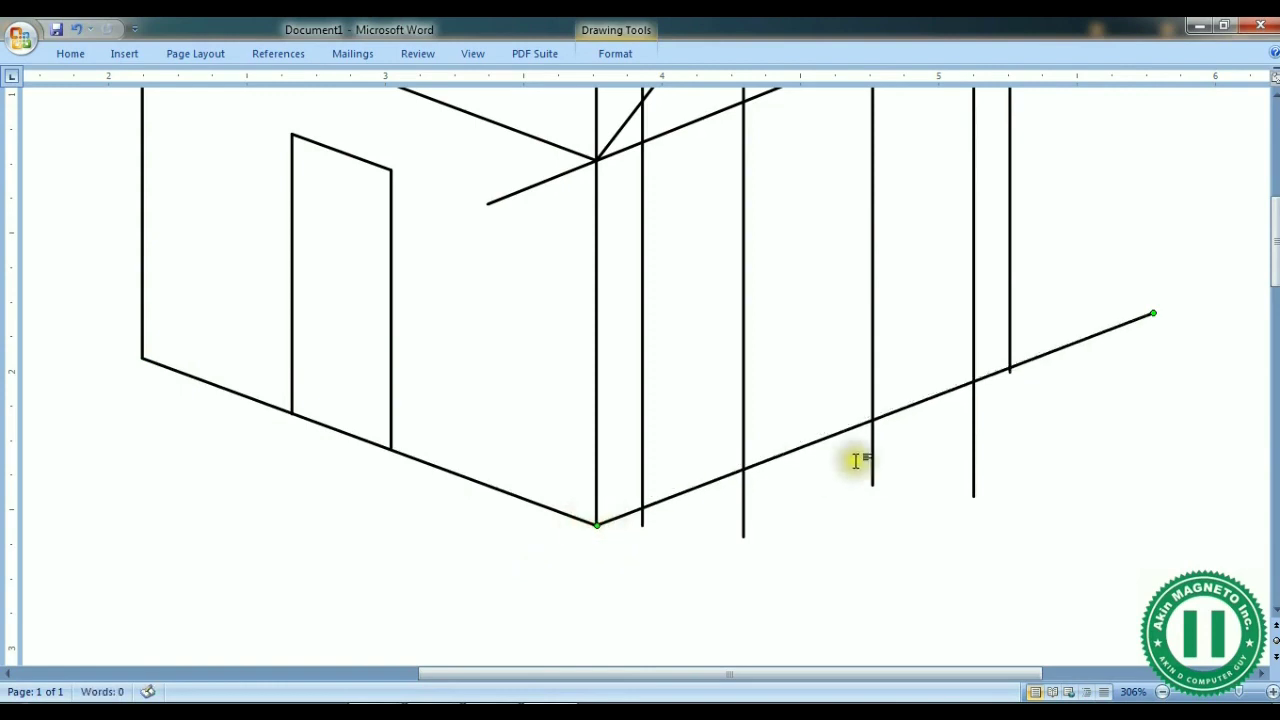
Step: Align the rightmost wall line's bottom with the base line and trim its top to the roof edge
scroll(1080, 486, up, 3)
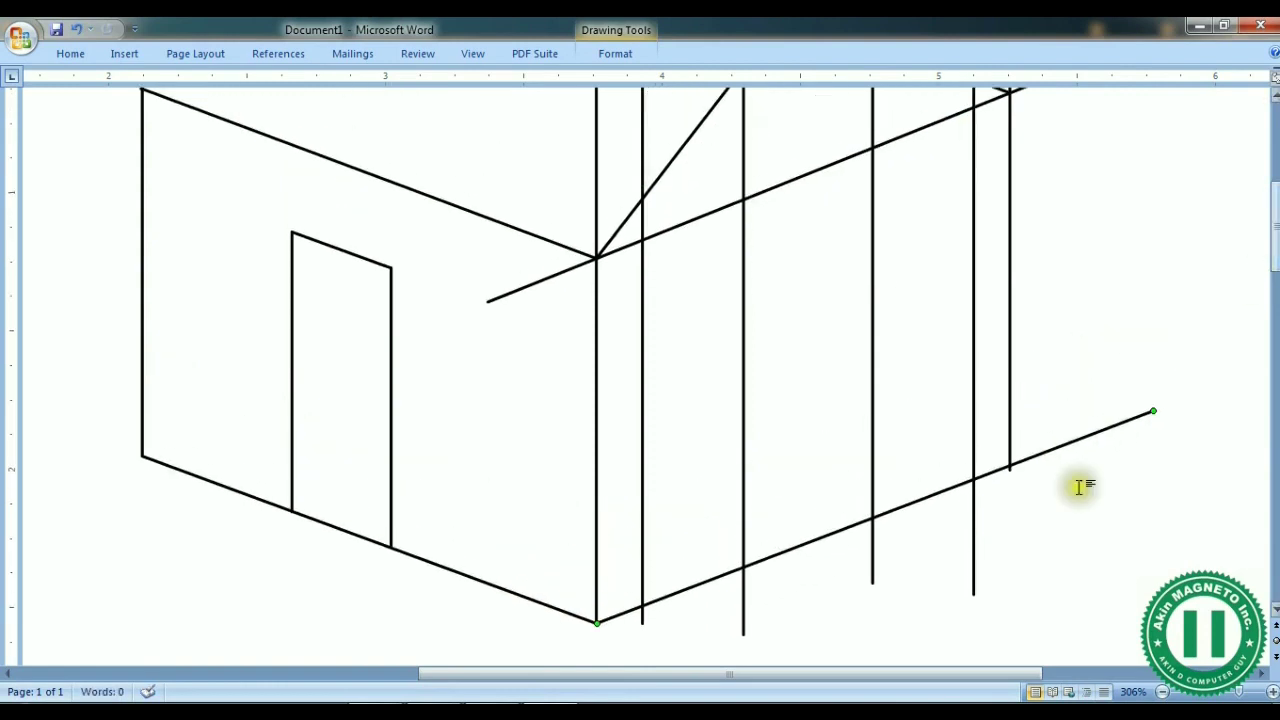
scroll(1009, 445, up, 10)
click(1009, 450)
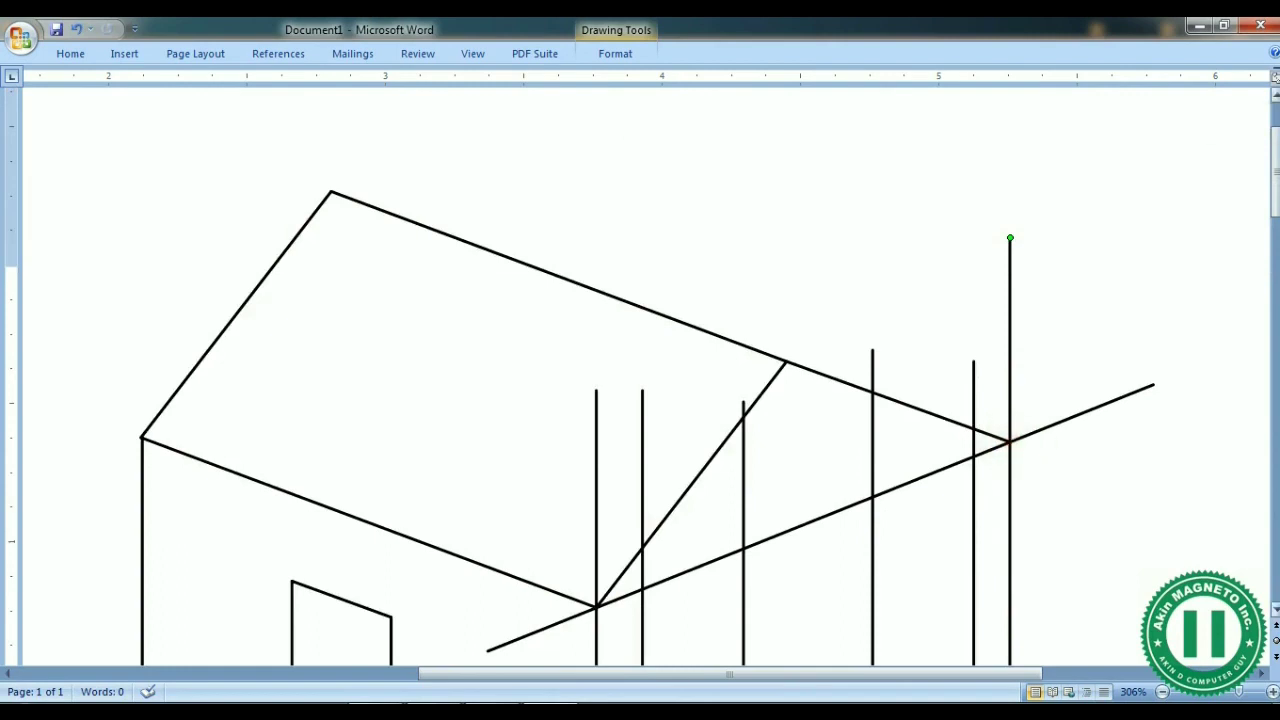
scroll(1009, 450, down, 14)
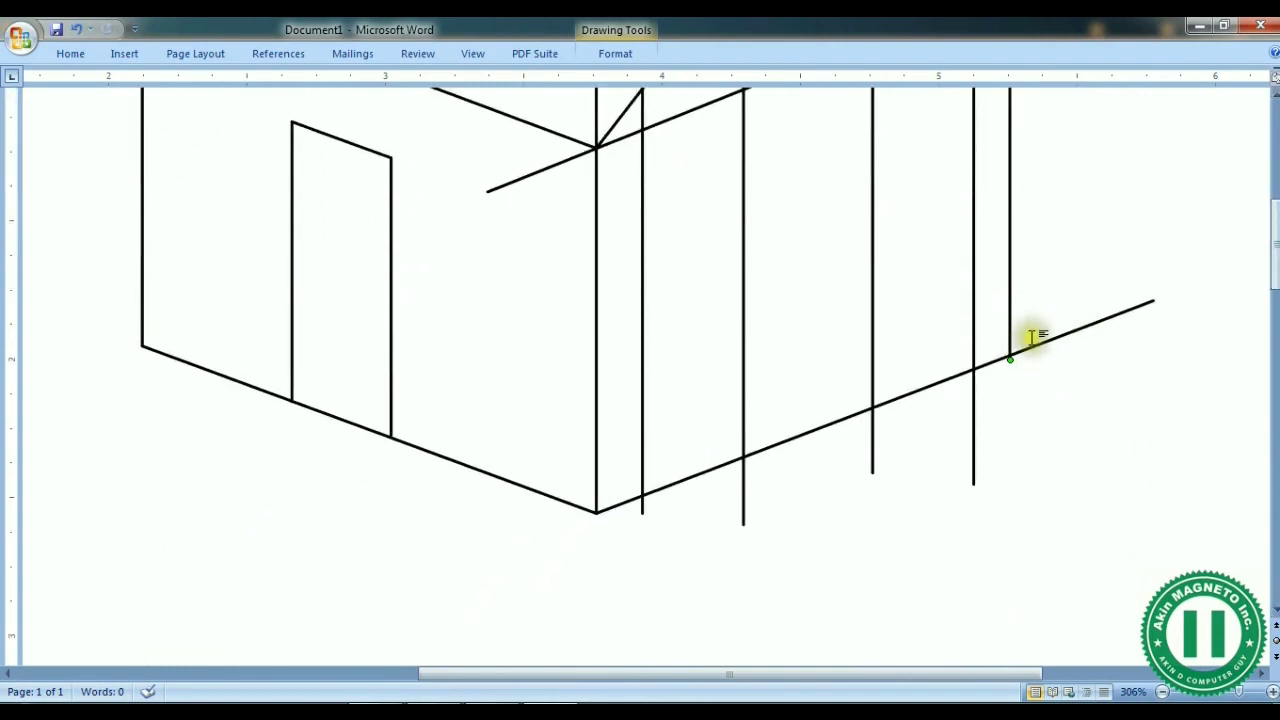
drag(1010, 361, 1008, 356)
drag(1272, 265, 1272, 190)
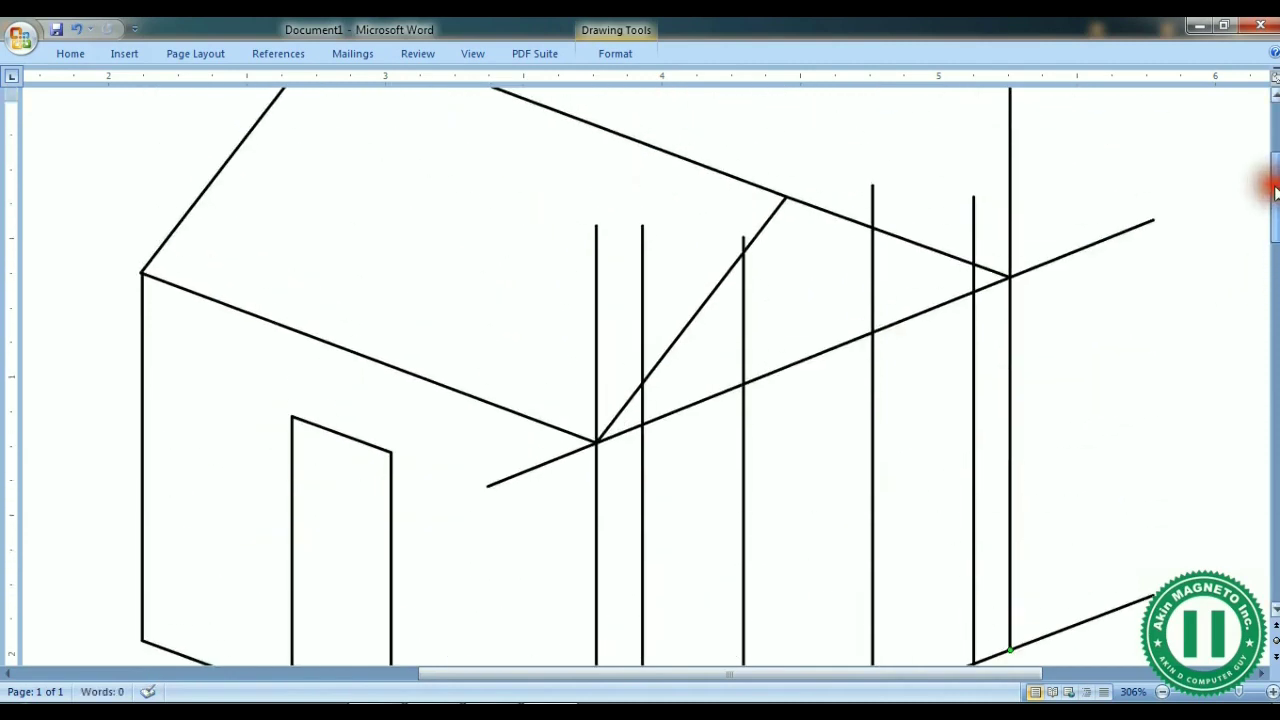
click(1008, 157)
scroll(1008, 157, up, 2)
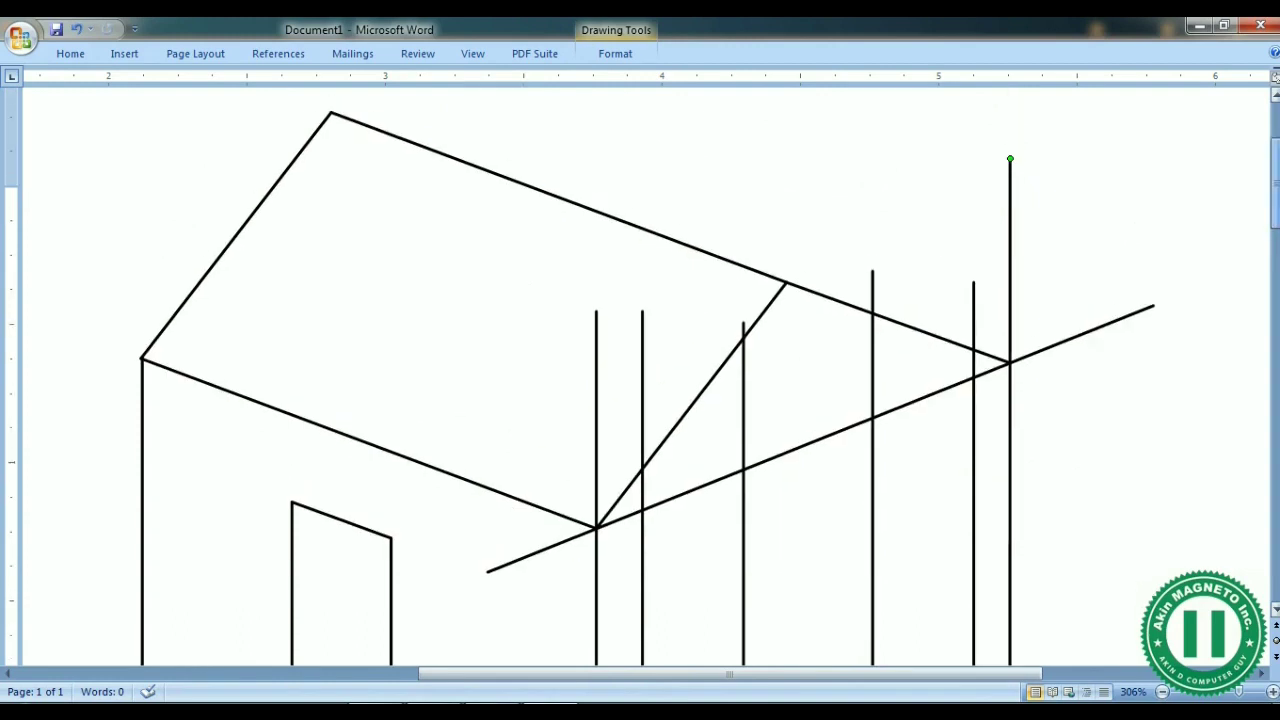
drag(1010, 170, 1010, 373)
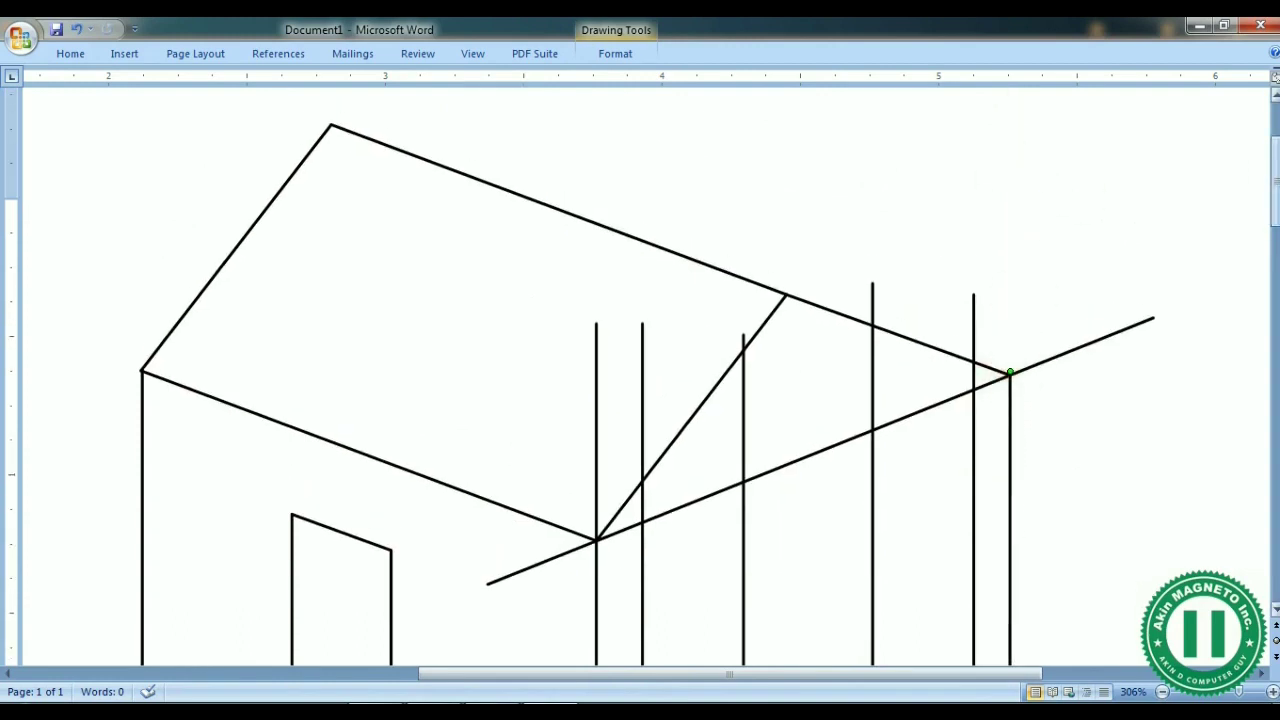
click(1010, 373)
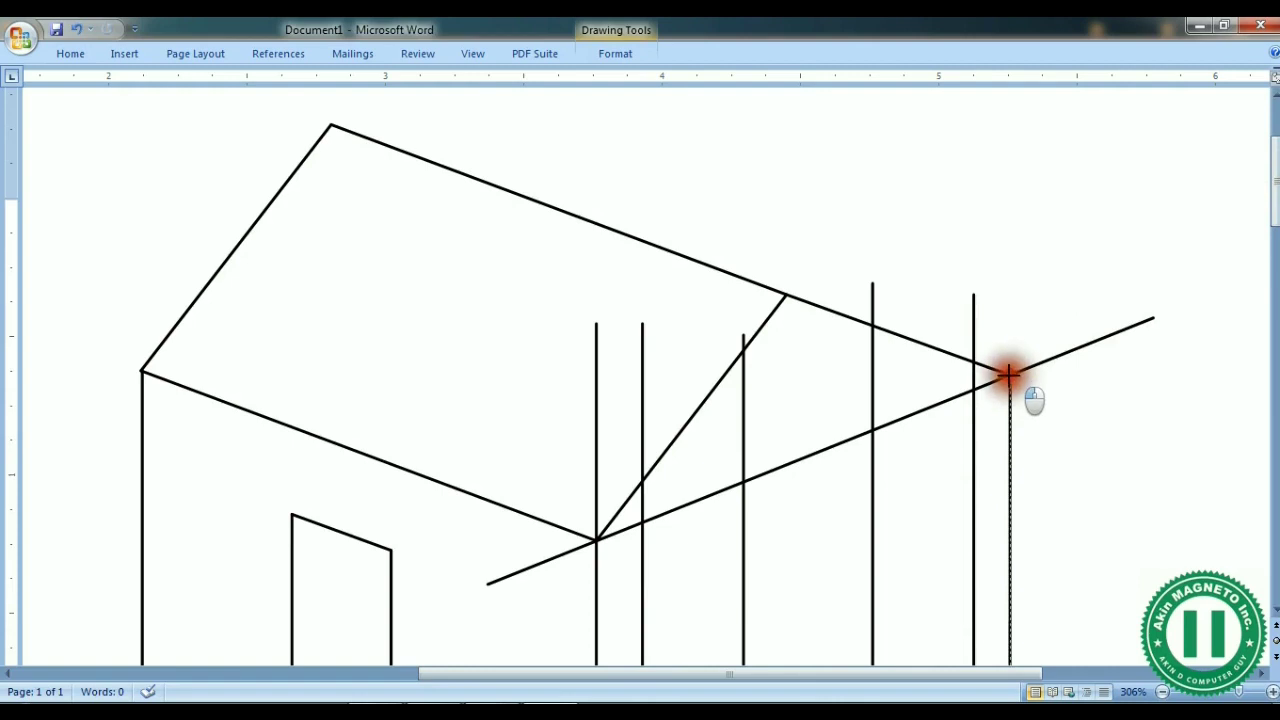
scroll(1134, 320, down, 1)
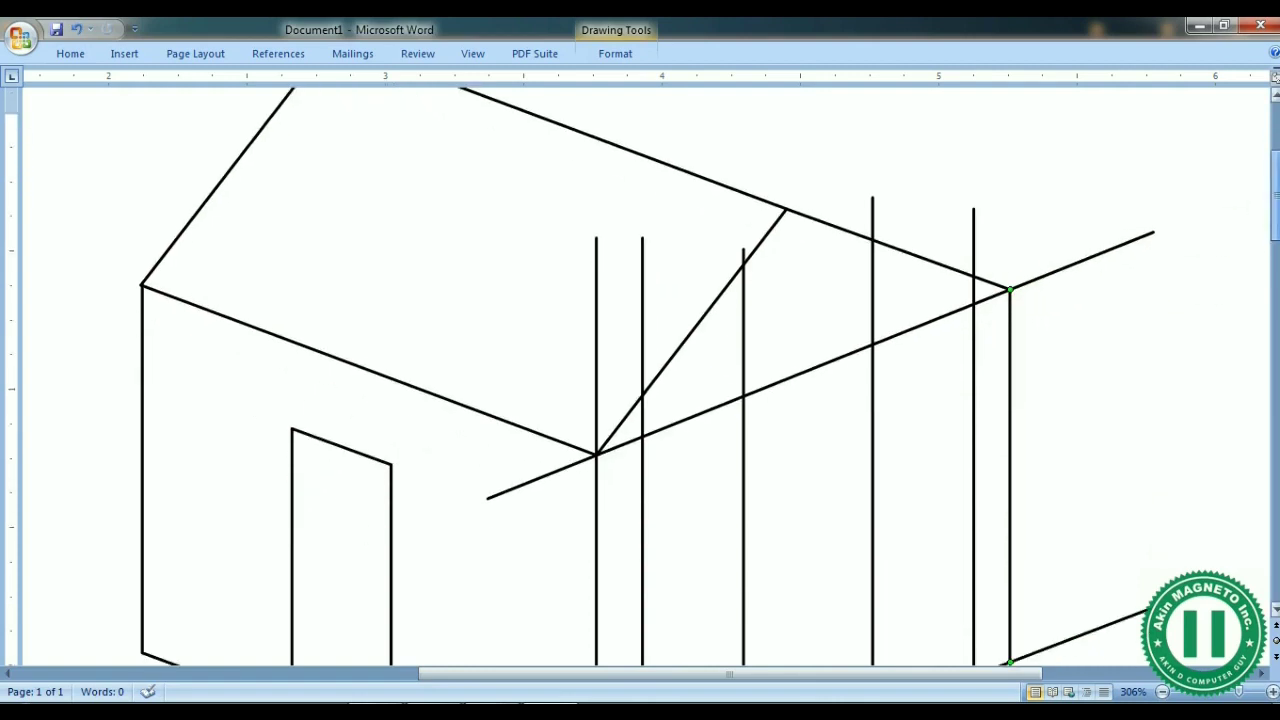
click(1134, 362)
scroll(1190, 316, left, 5)
Step: Lower the top ends of the window's left and right side lines
drag(703, 674, 1022, 674)
scroll(1270, 300, down, 1)
scroll(1275, 80, up, 1)
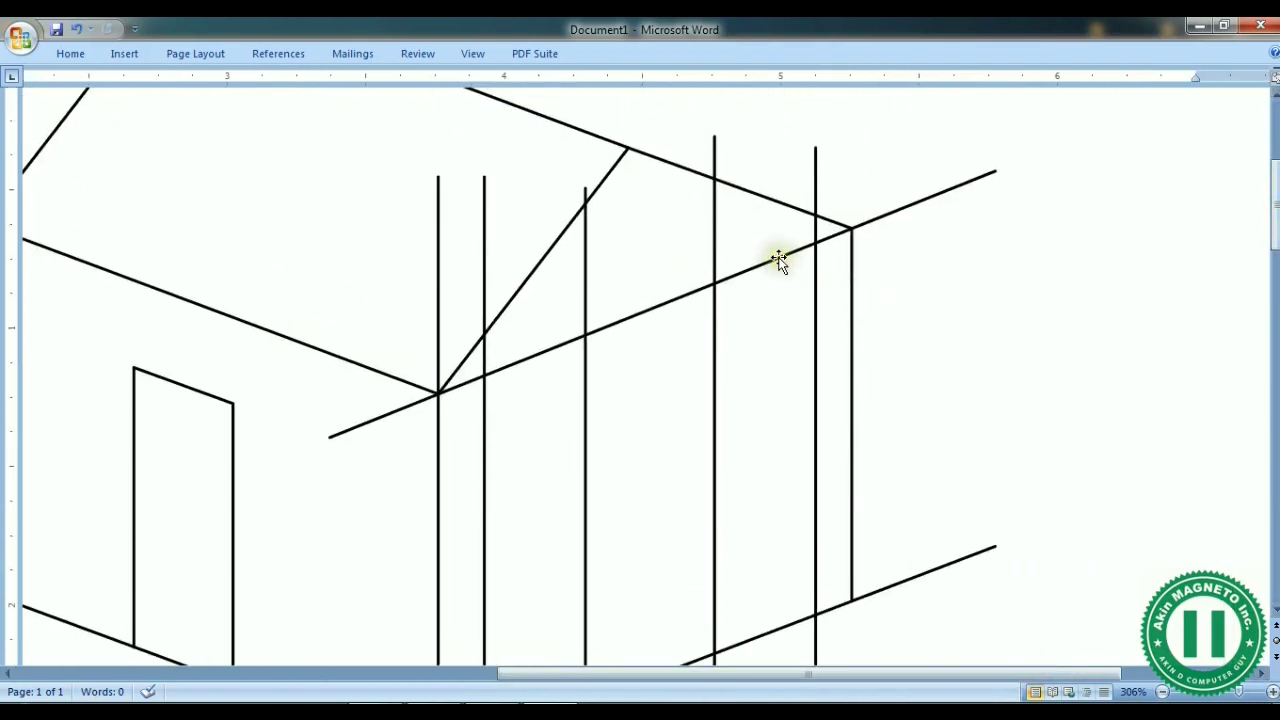
scroll(1262, 195, down, 2)
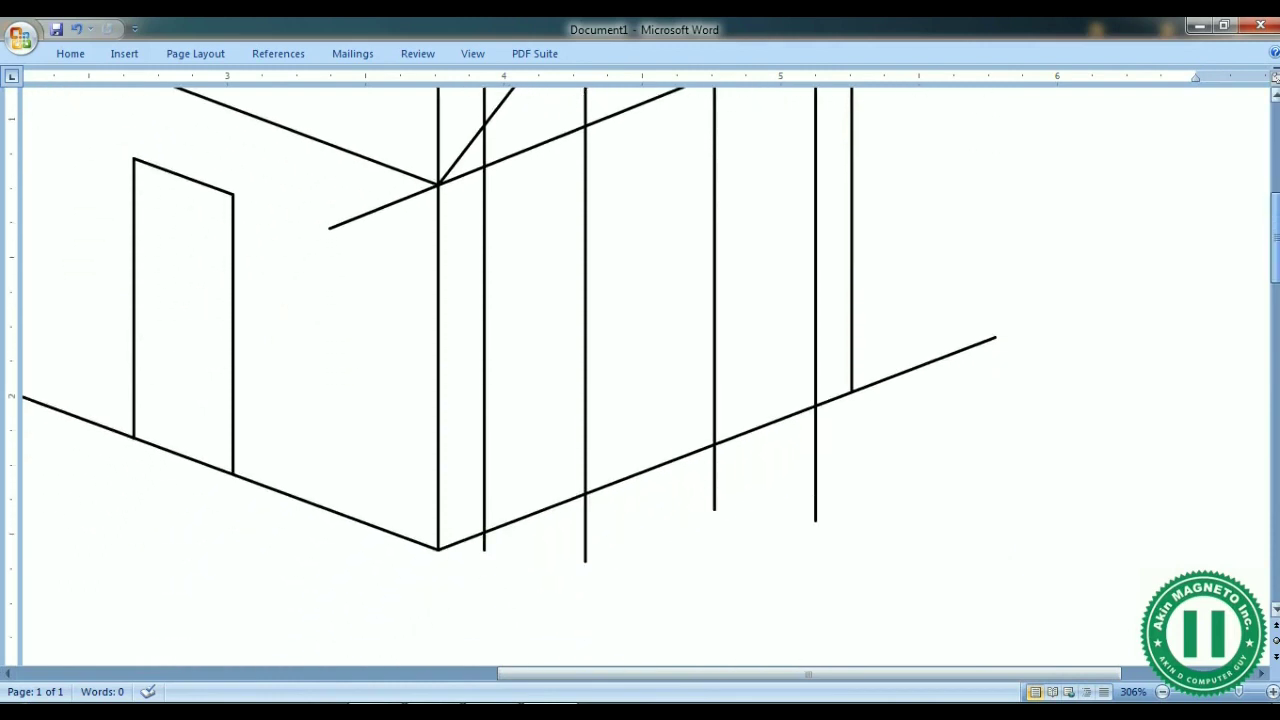
click(587, 527)
scroll(1270, 176, up, 2)
drag(1270, 176, 1268, 193)
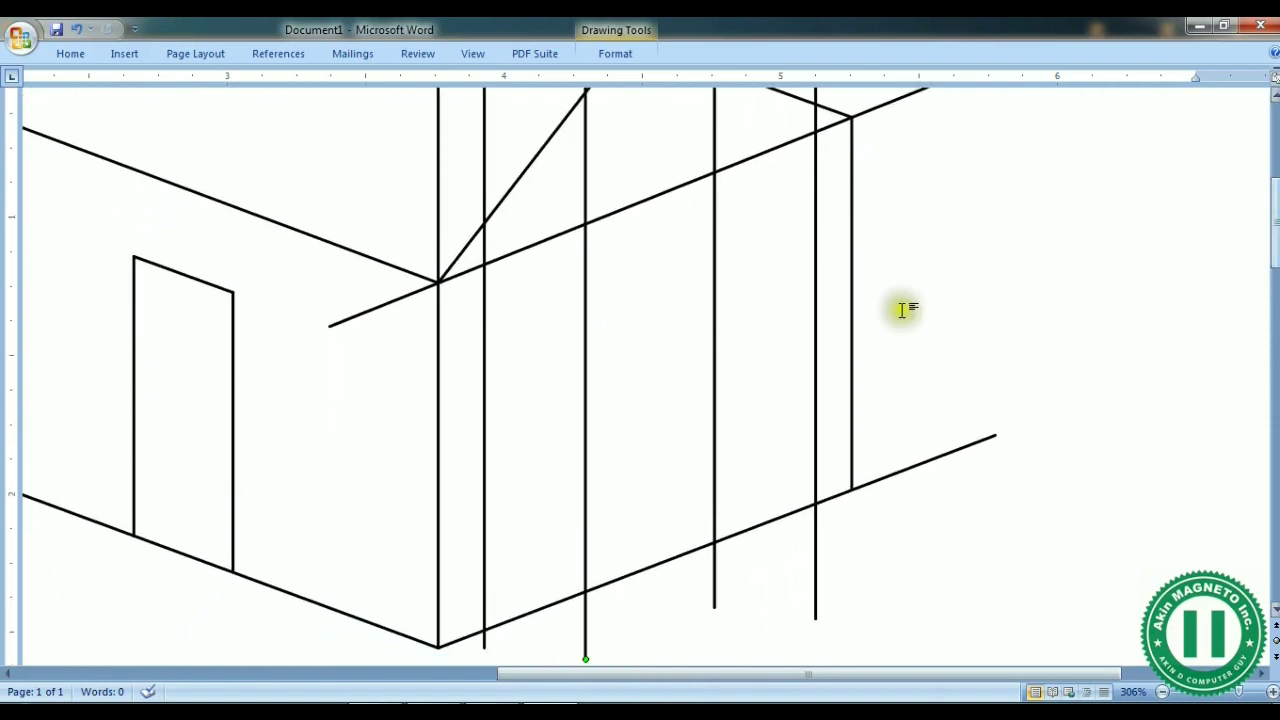
click(485, 343)
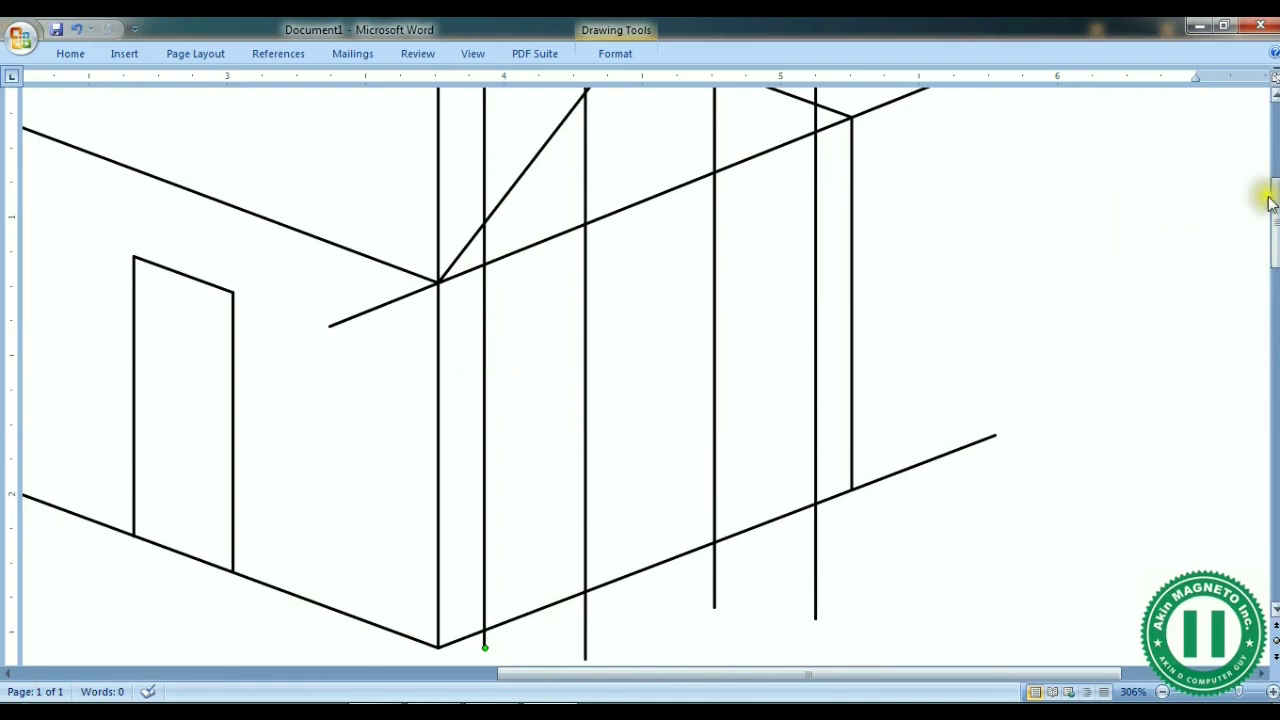
drag(1268, 200, 1268, 181)
drag(485, 189, 485, 485)
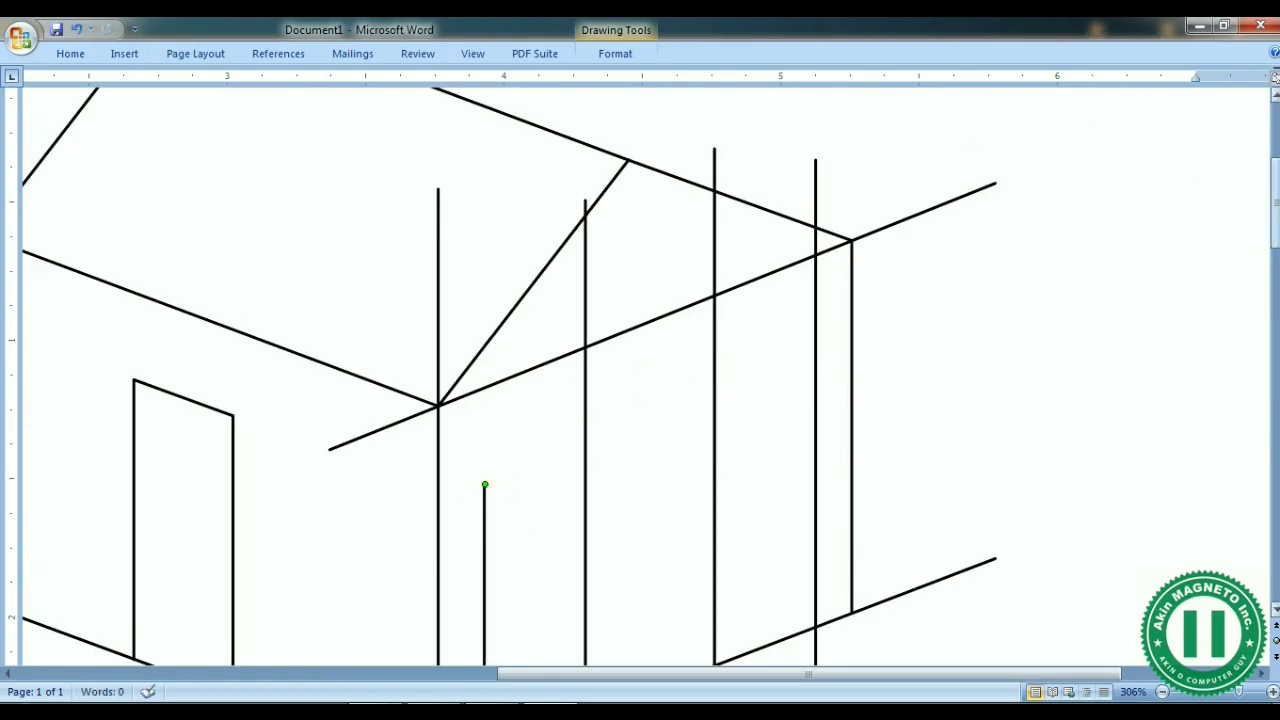
scroll(1194, 200, down, 3)
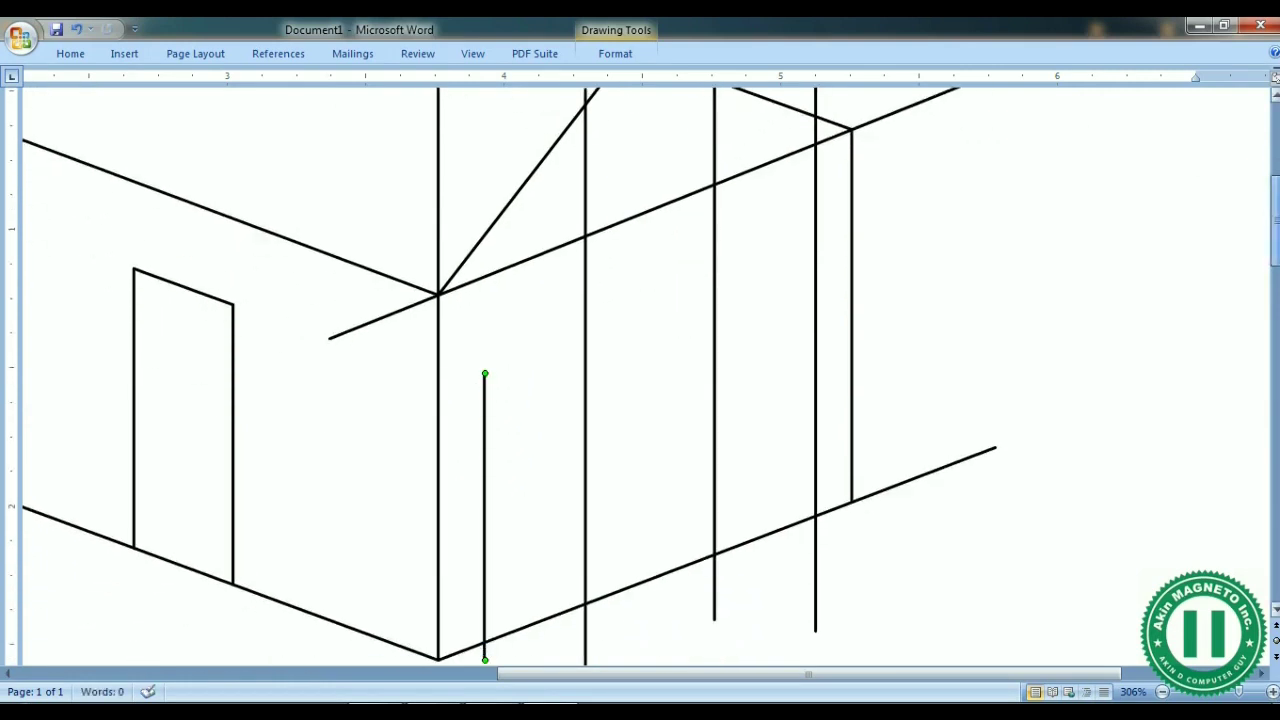
click(585, 168)
drag(585, 101, 585, 340)
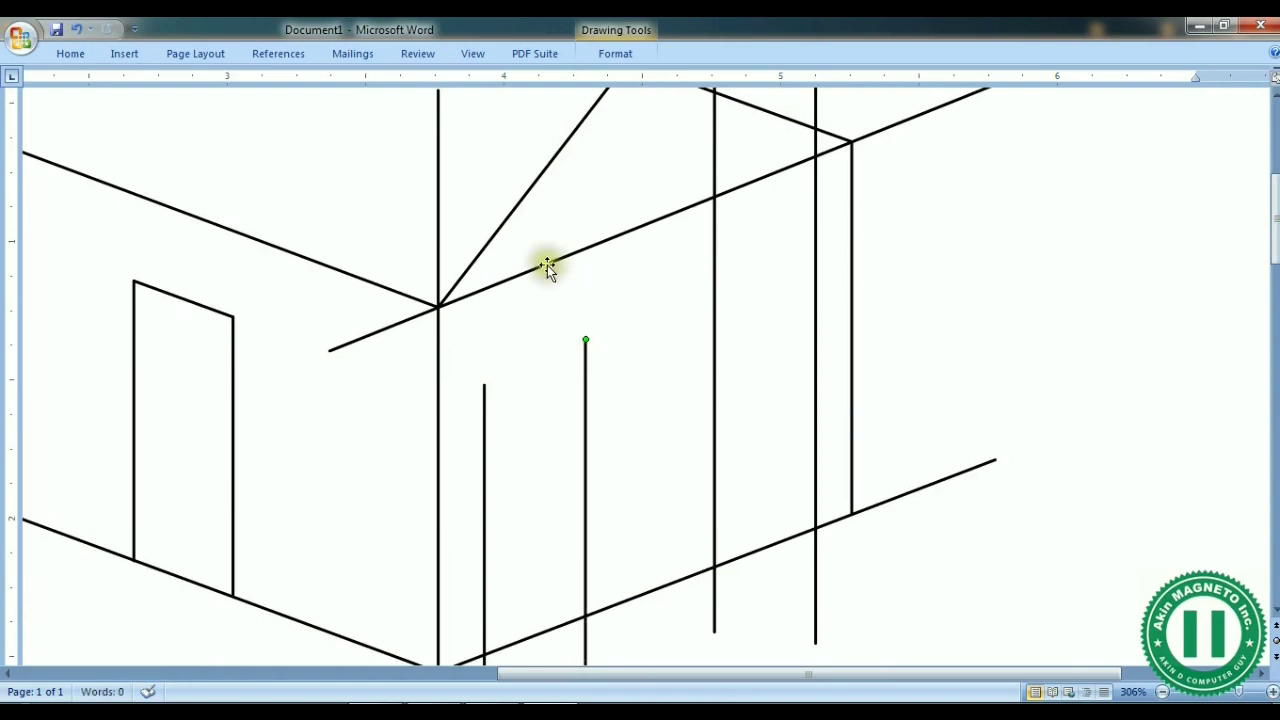
Step: Duplicate the upper diagonal wall line, move it down as the window top, and join the right side to it
key(ctrl+d)
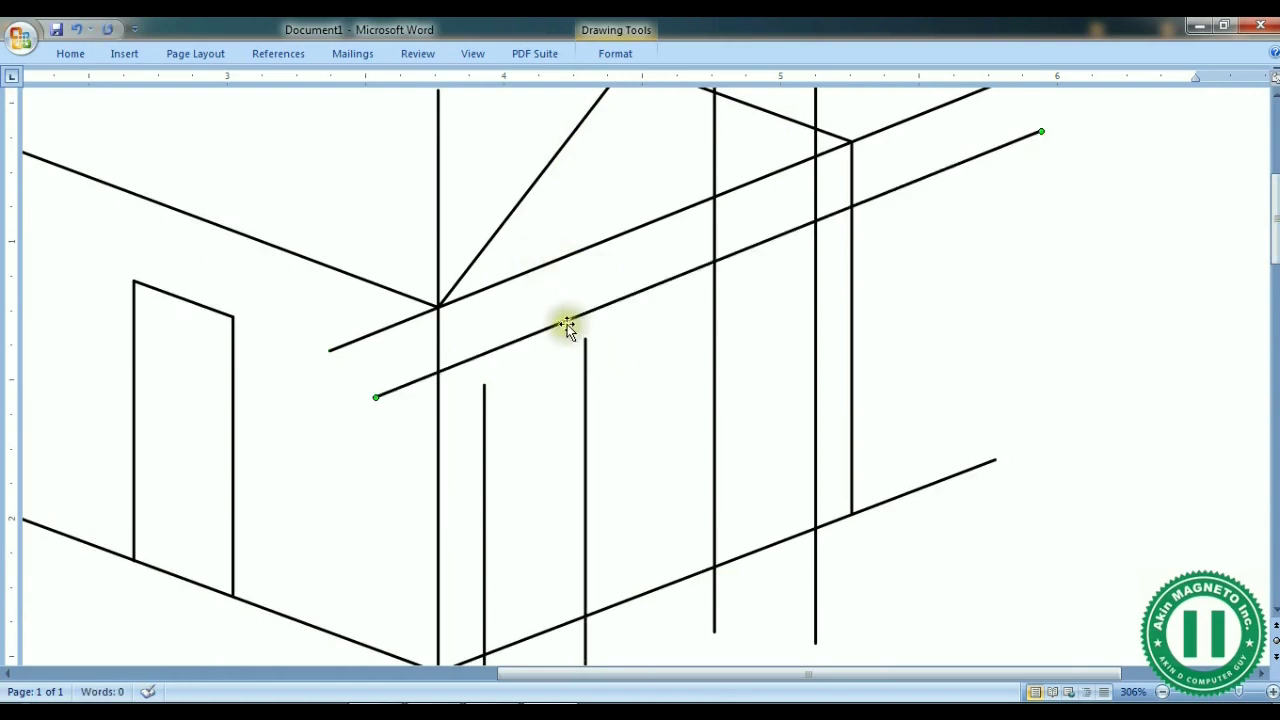
drag(567, 343, 572, 349)
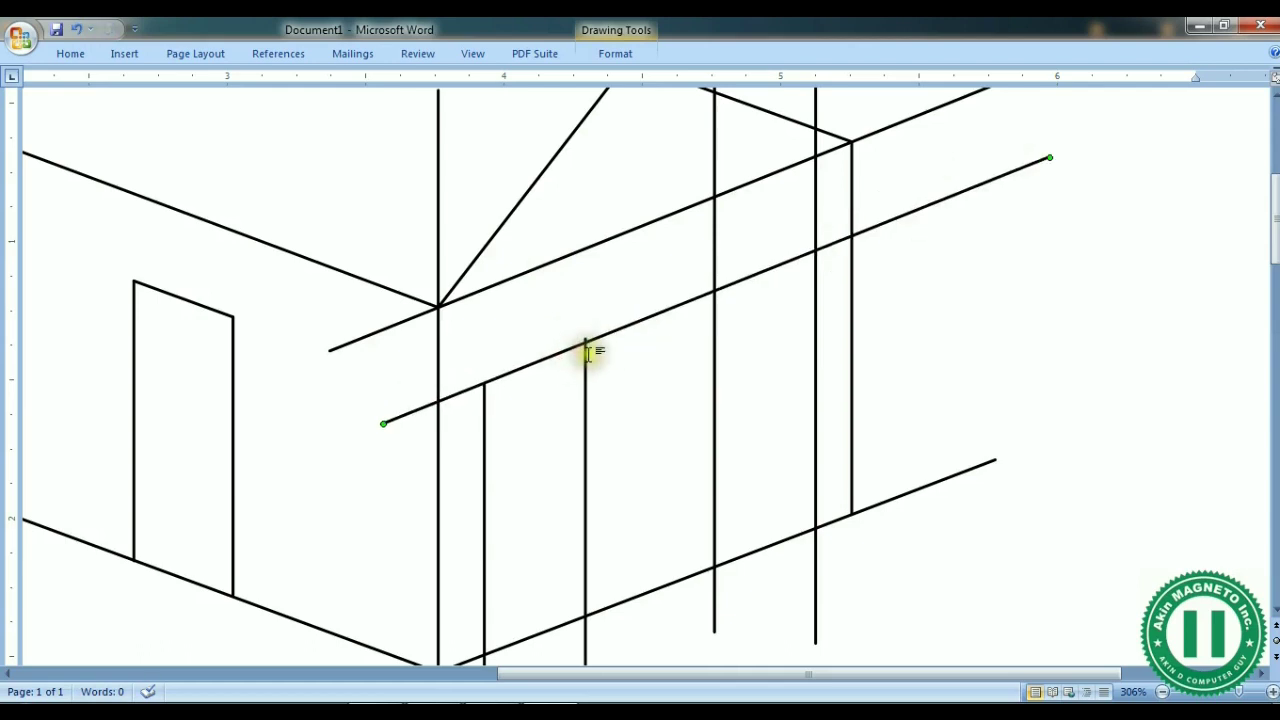
click(588, 358)
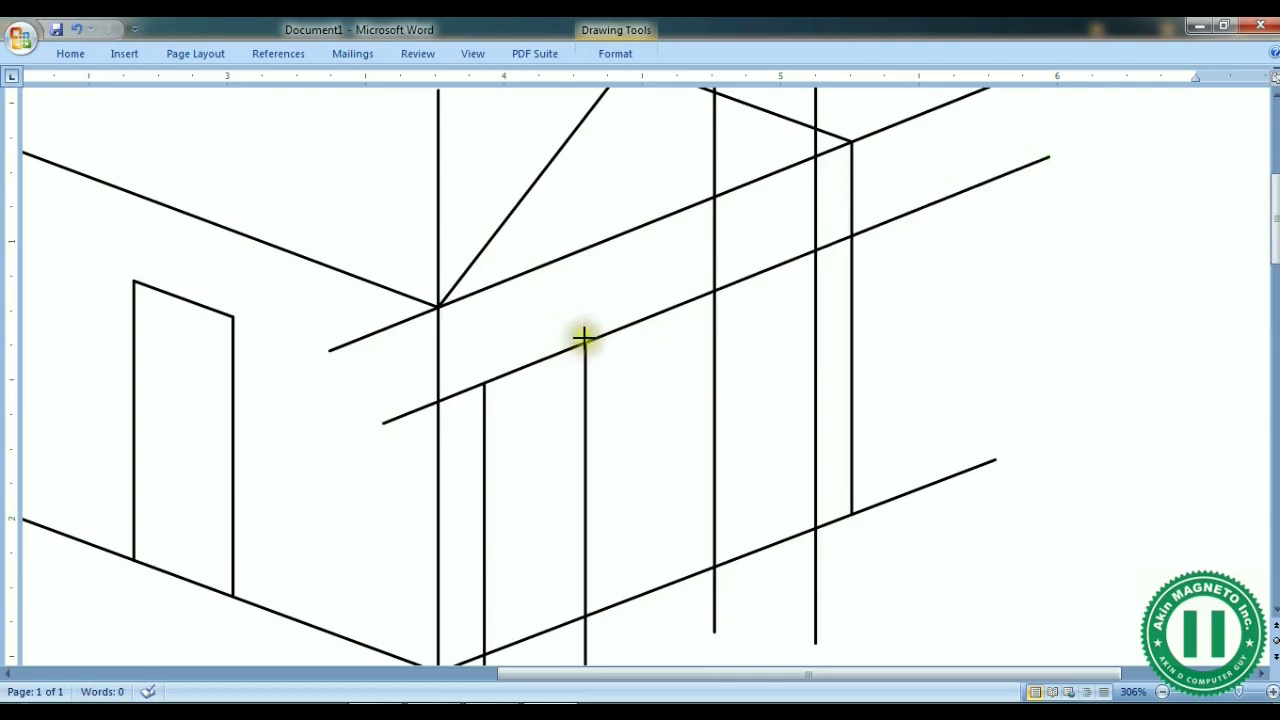
click(583, 342)
drag(583, 342, 583, 343)
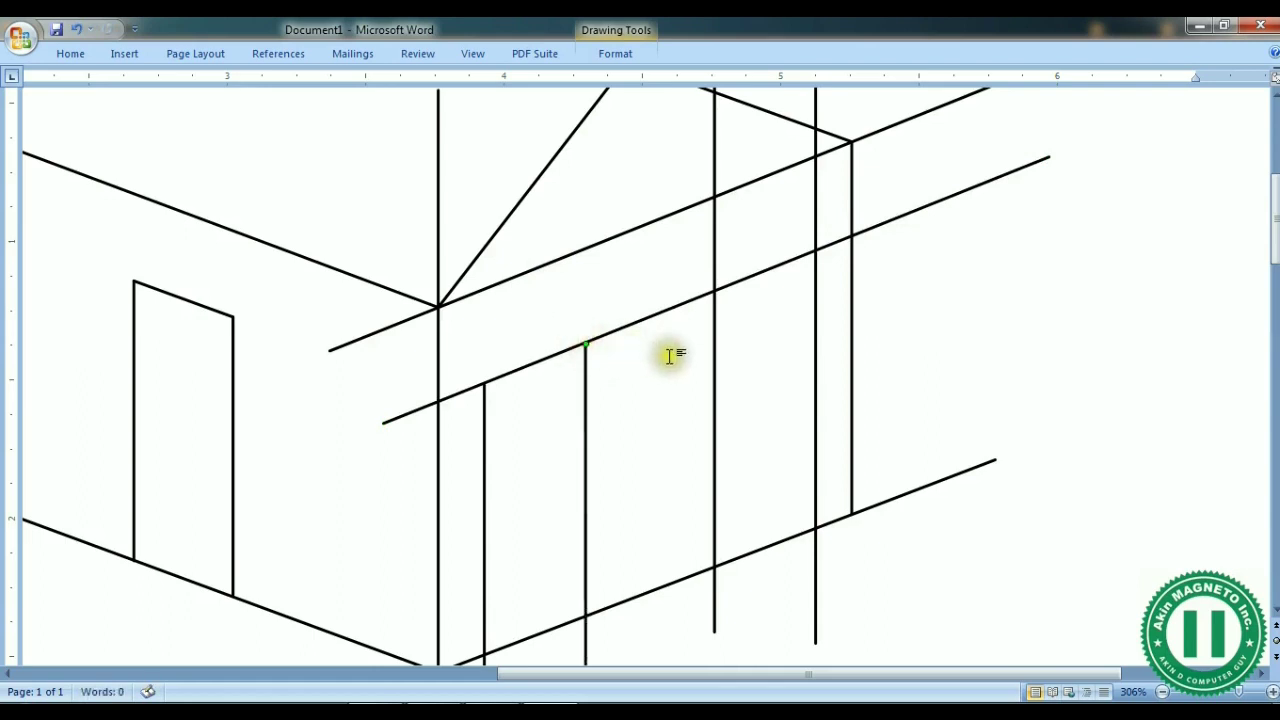
click(603, 334)
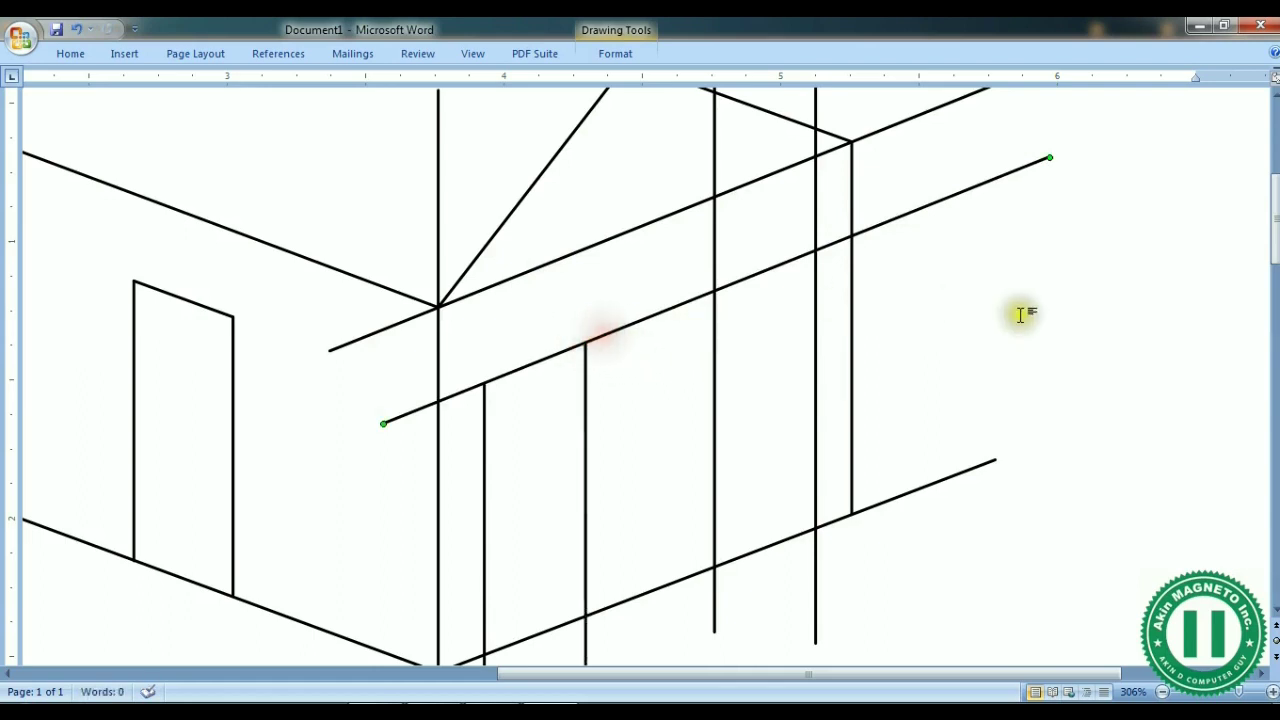
Step: Shorten the window's left and right side lines from below
scroll(760, 466, down, 2)
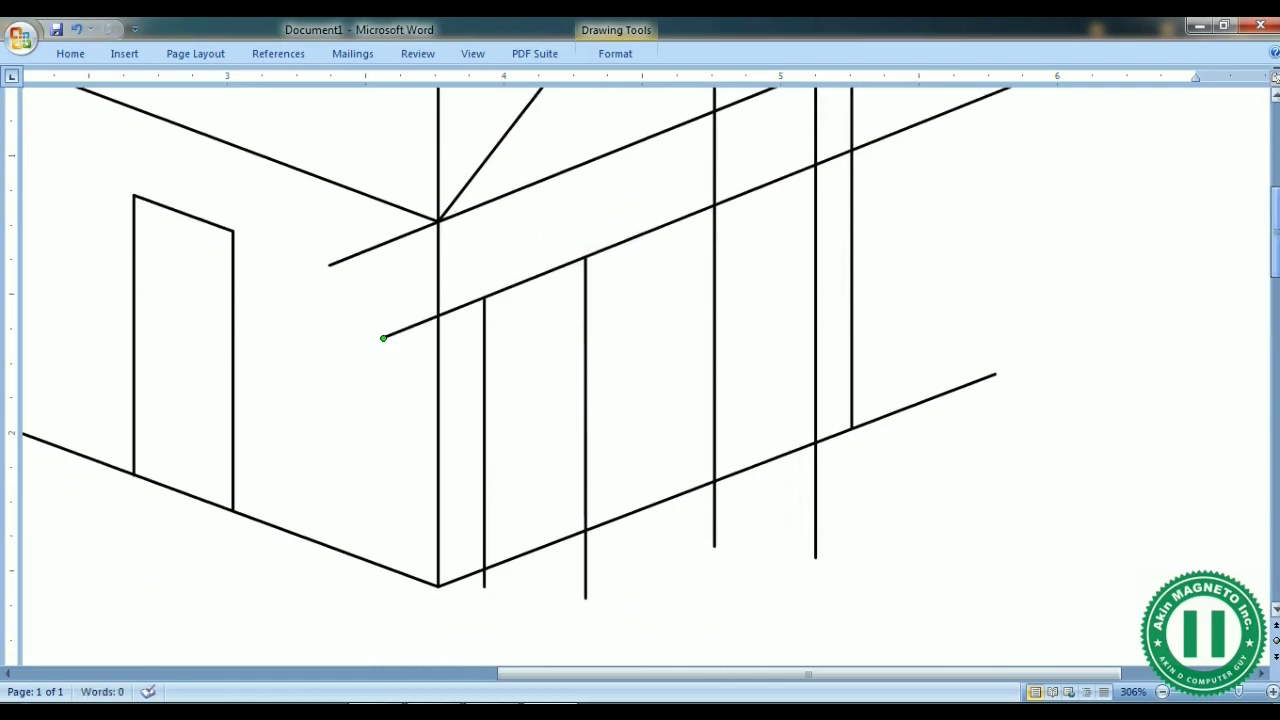
click(484, 583)
drag(484, 583, 484, 442)
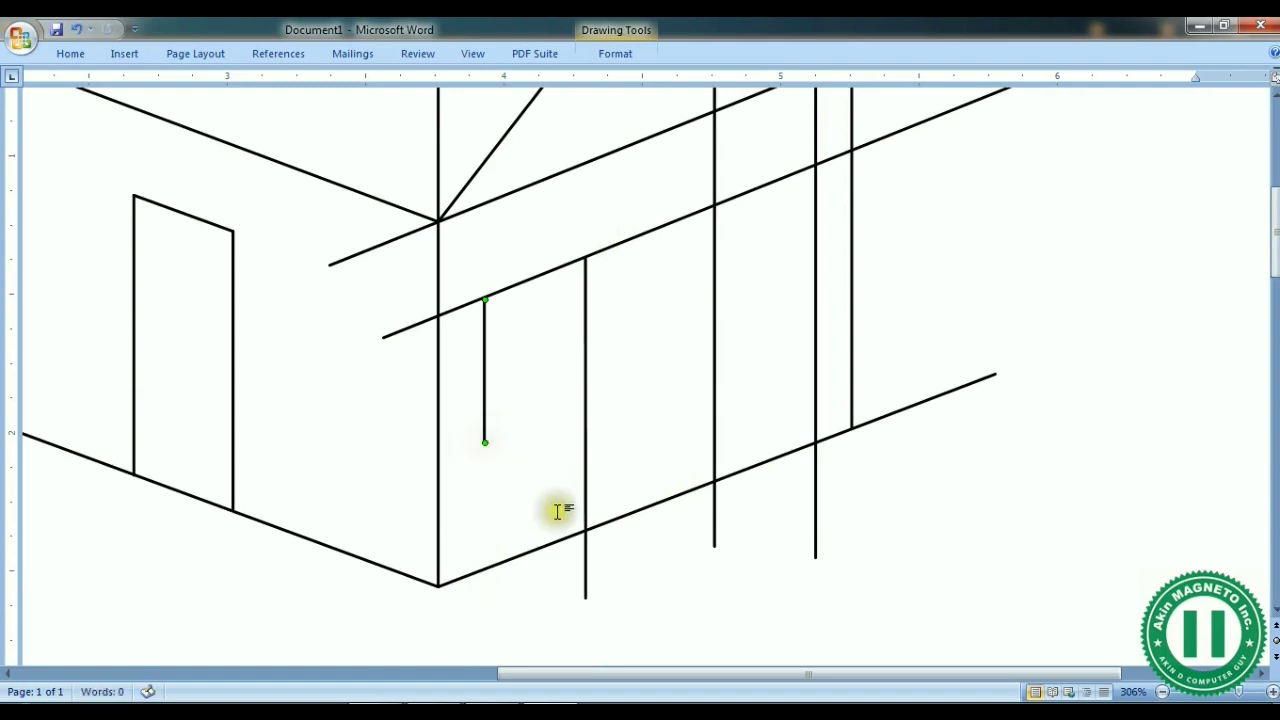
click(585, 556)
drag(585, 597, 585, 405)
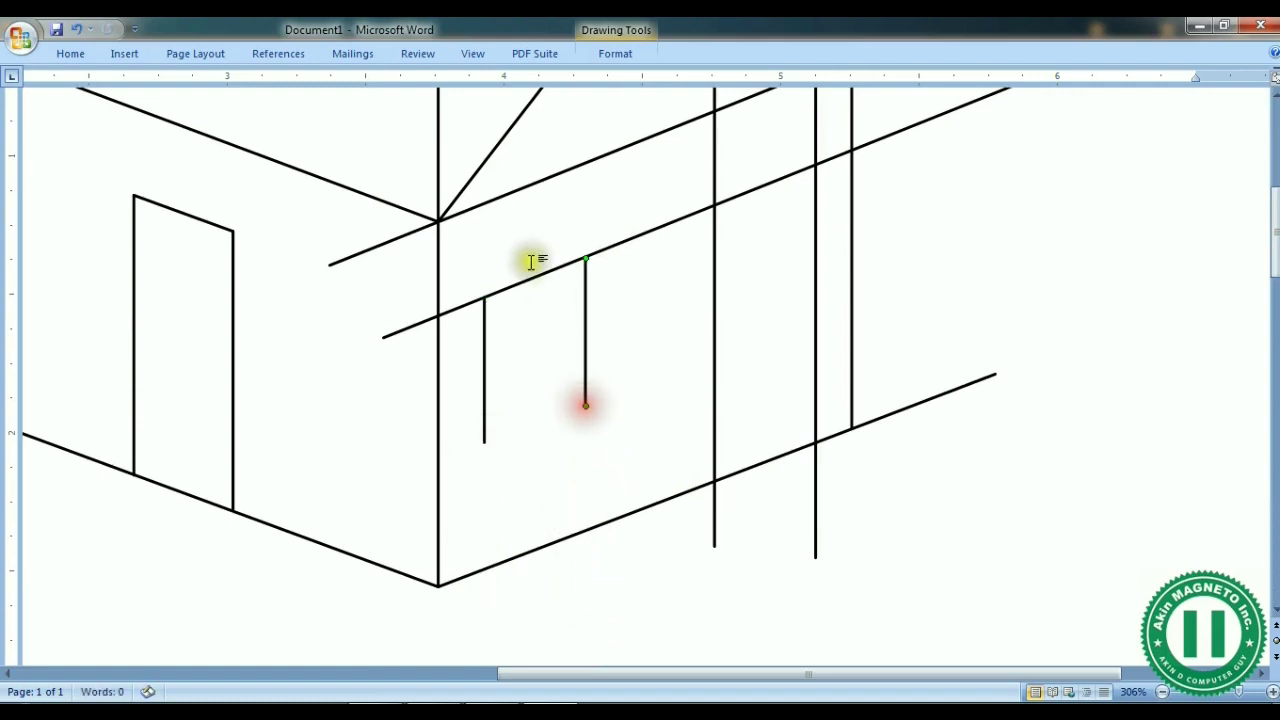
Step: Copy the window top line down to form the window bottom and align the right side to it
click(531, 277)
key(ctrl+c)
key(ctrl+v)
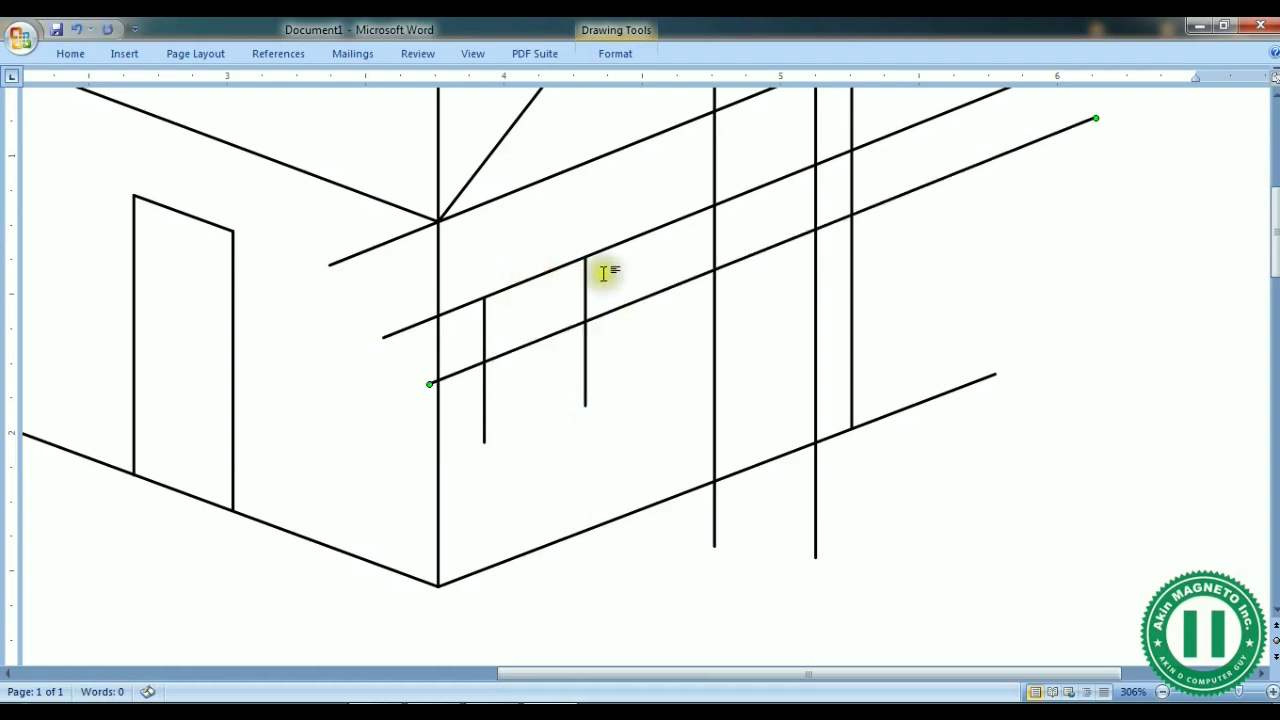
drag(630, 305, 617, 390)
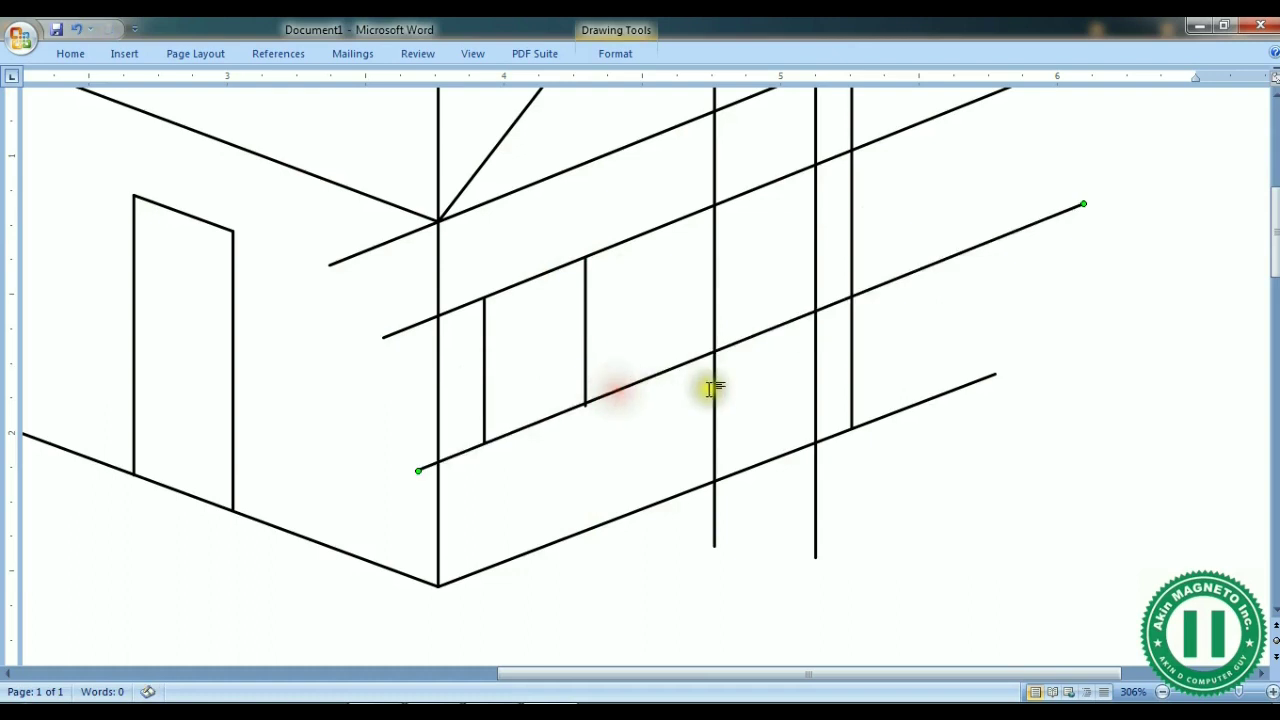
click(586, 399)
drag(586, 404, 586, 403)
click(607, 391)
click(586, 381)
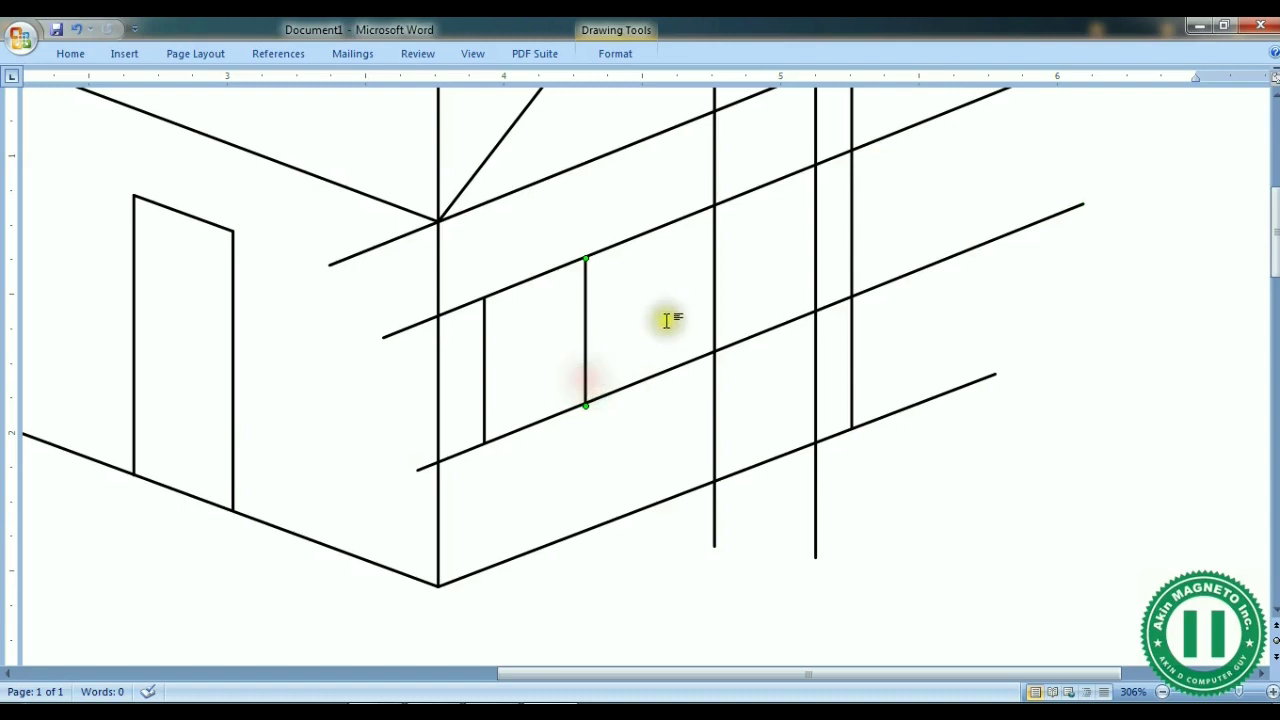
click(713, 358)
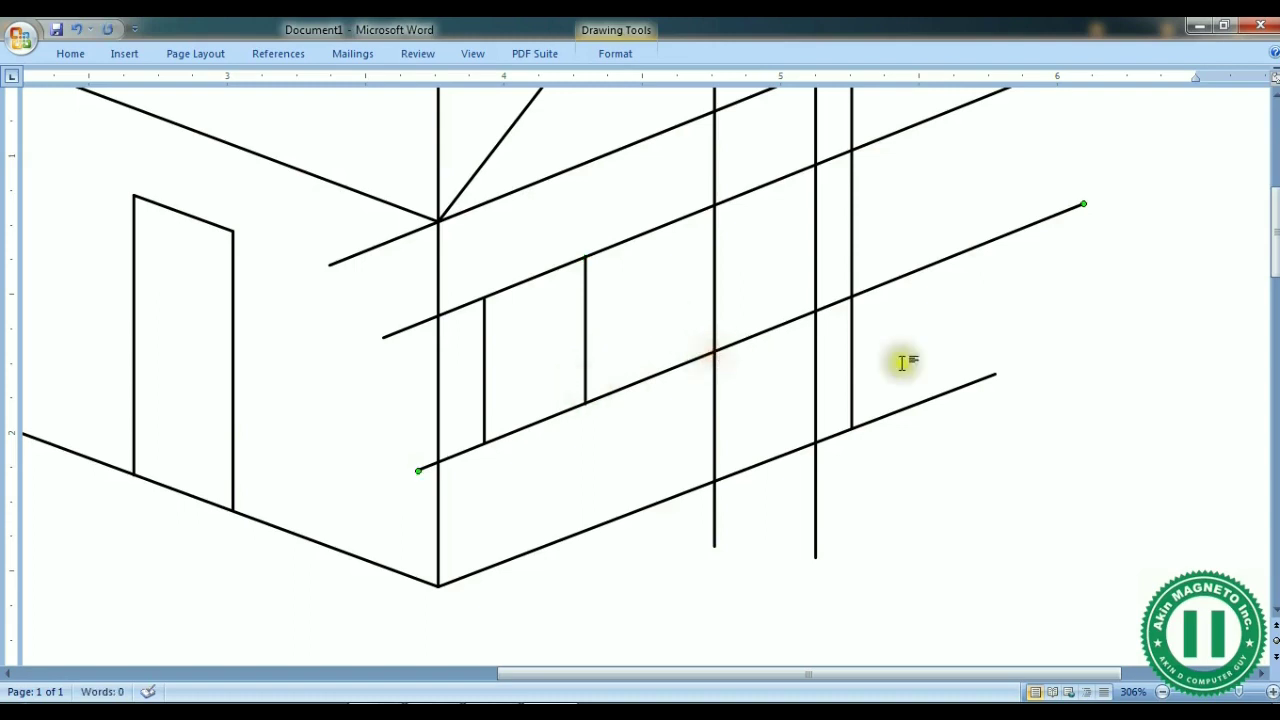
click(905, 362)
Step: Pull the top ends of two right-wall vertical lines down to the upper guide line
scroll(768, 668, down, 1)
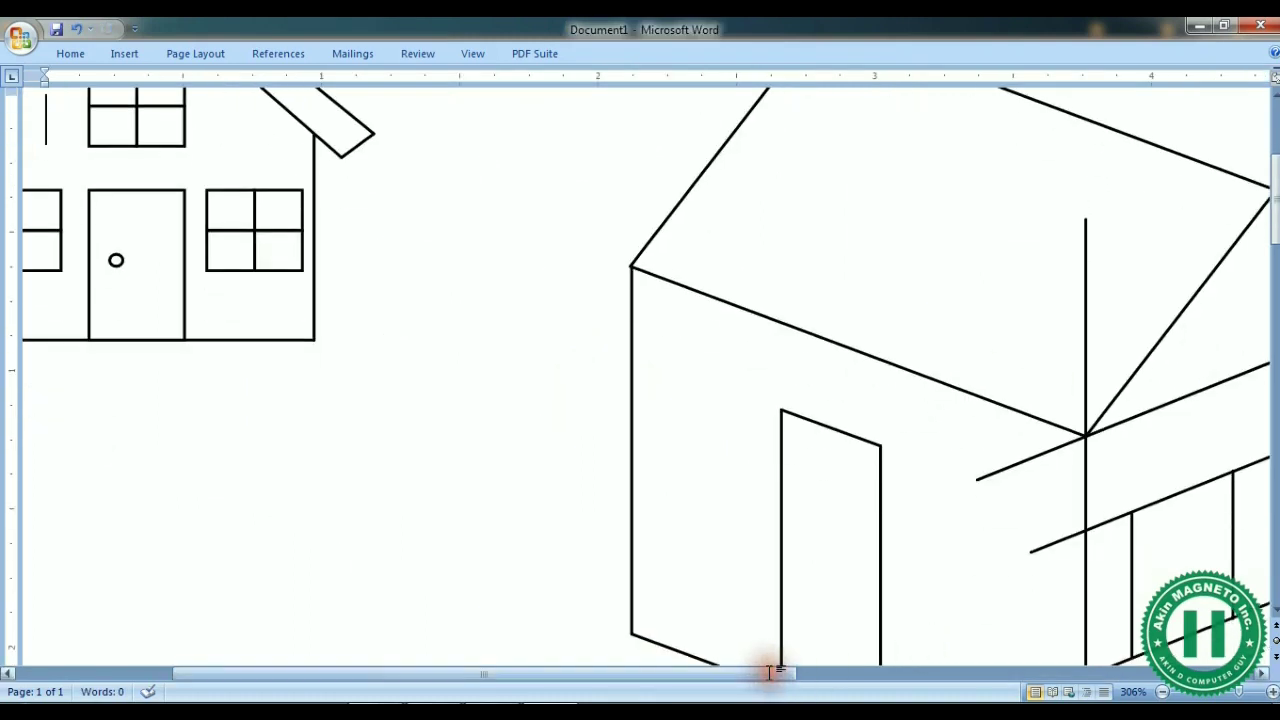
drag(766, 671, 1171, 671)
scroll(1171, 671, down, 3)
scroll(1275, 230, down, 1)
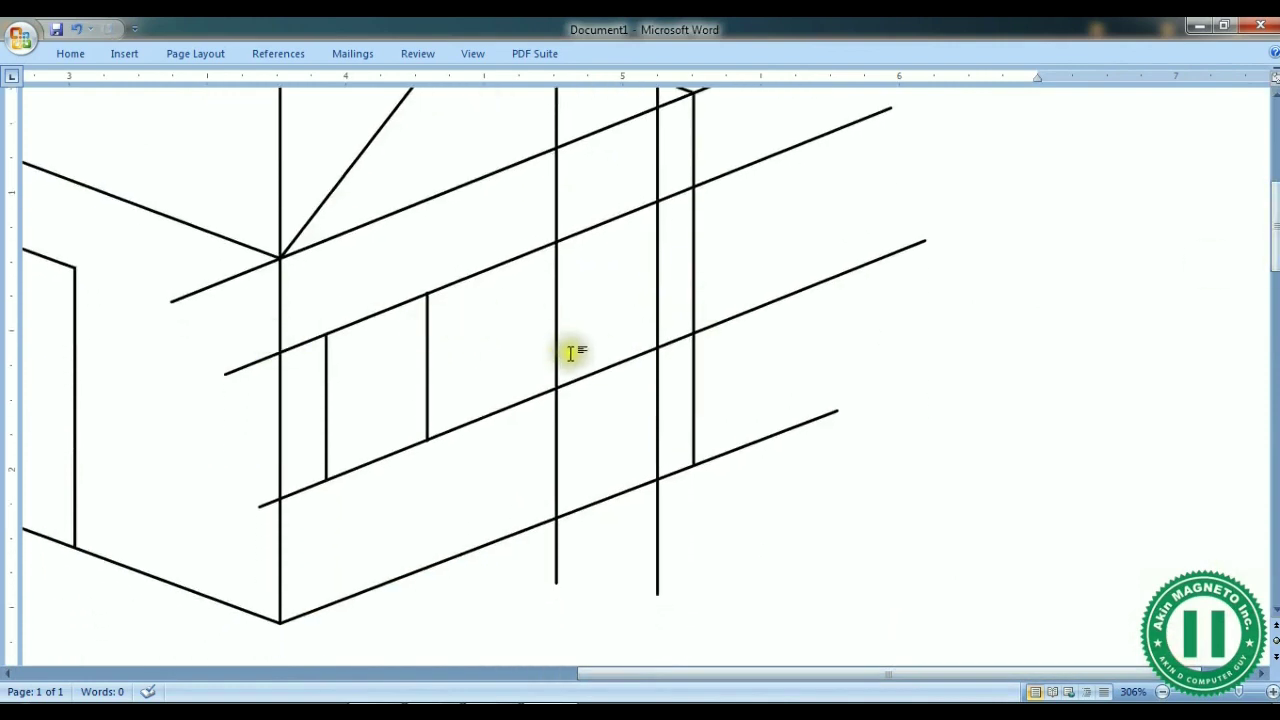
scroll(560, 190, up, 4)
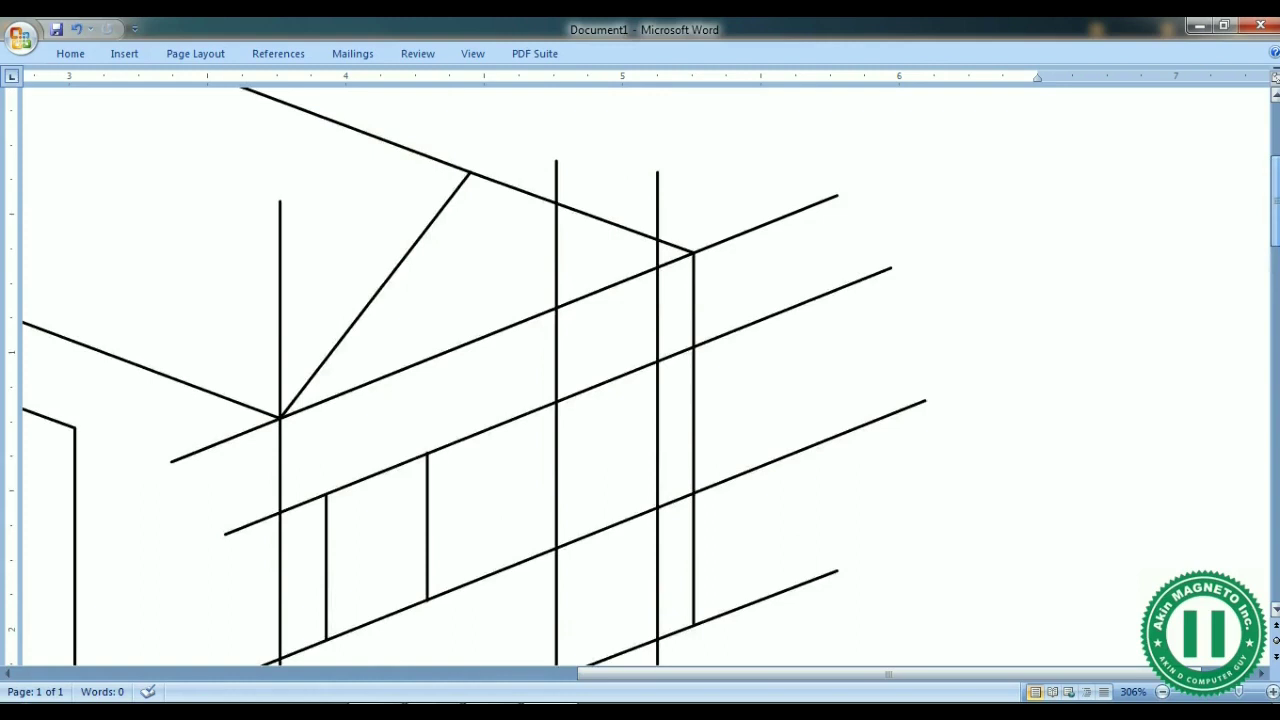
click(556, 182)
drag(556, 161, 556, 401)
click(658, 178)
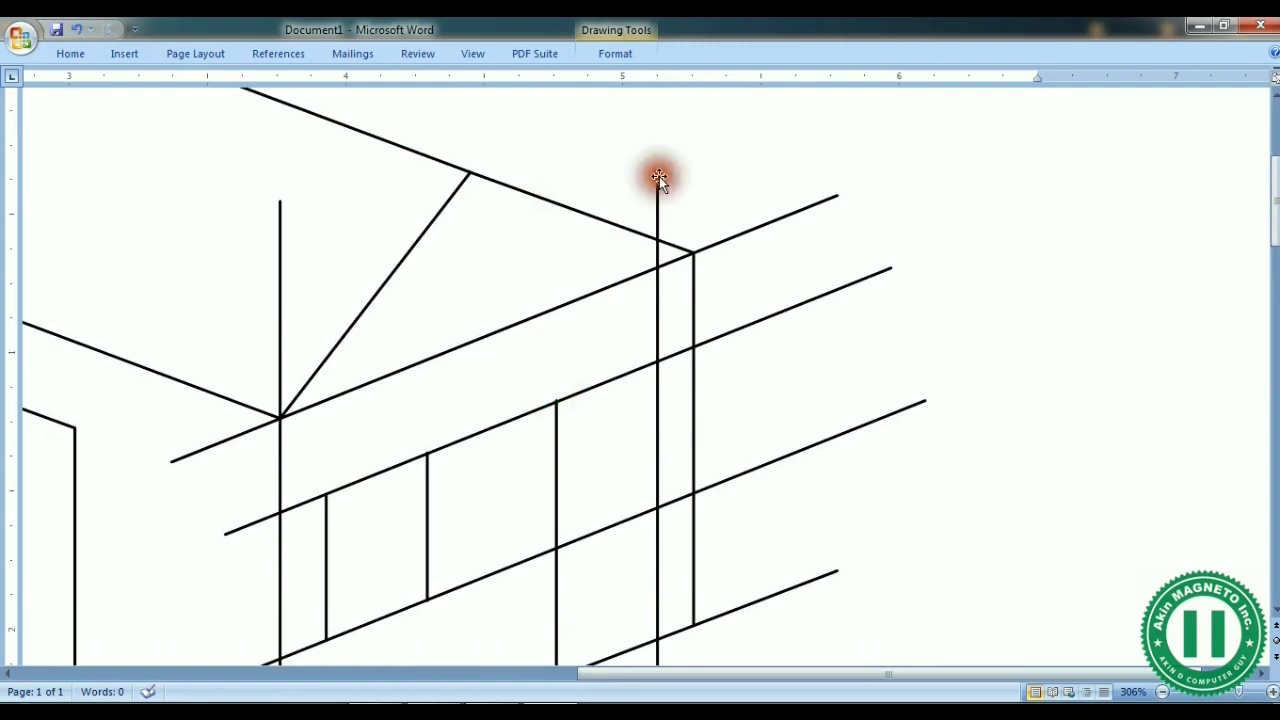
drag(657, 172, 657, 360)
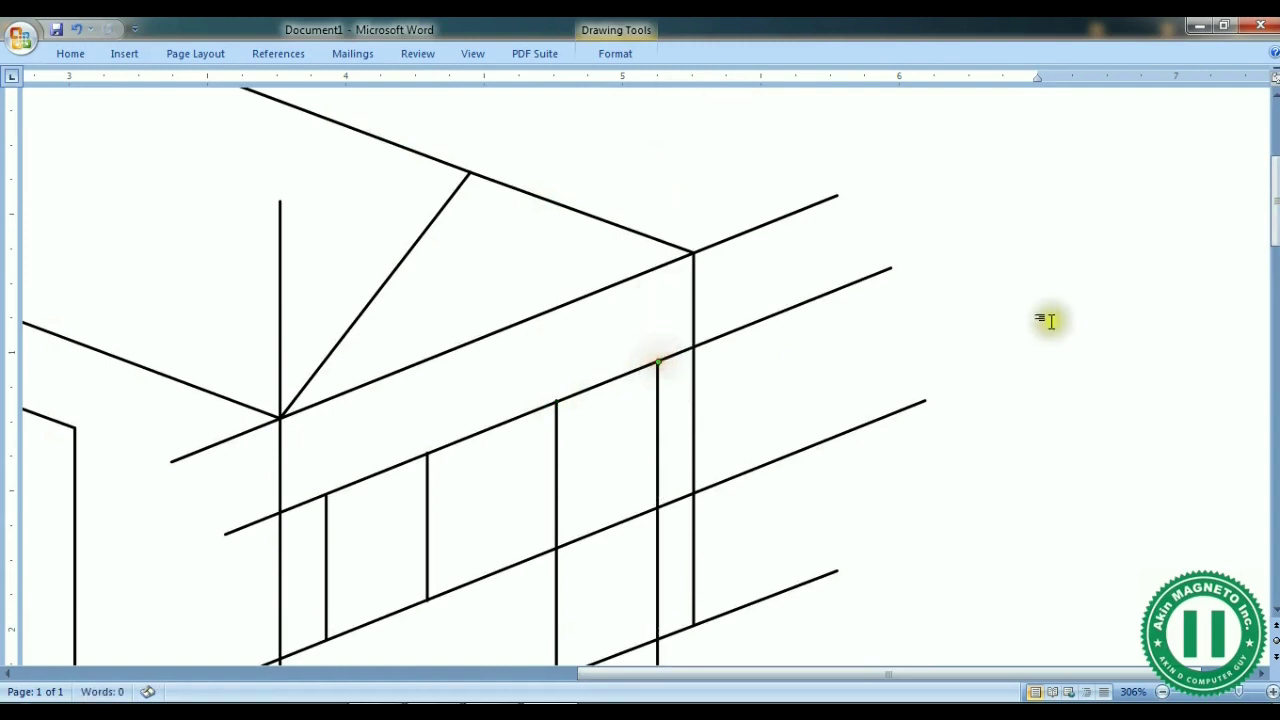
Step: Raise both lines' bottom ends to the lower guide line, then zoom out to show the whole house
scroll(648, 415, down, 3)
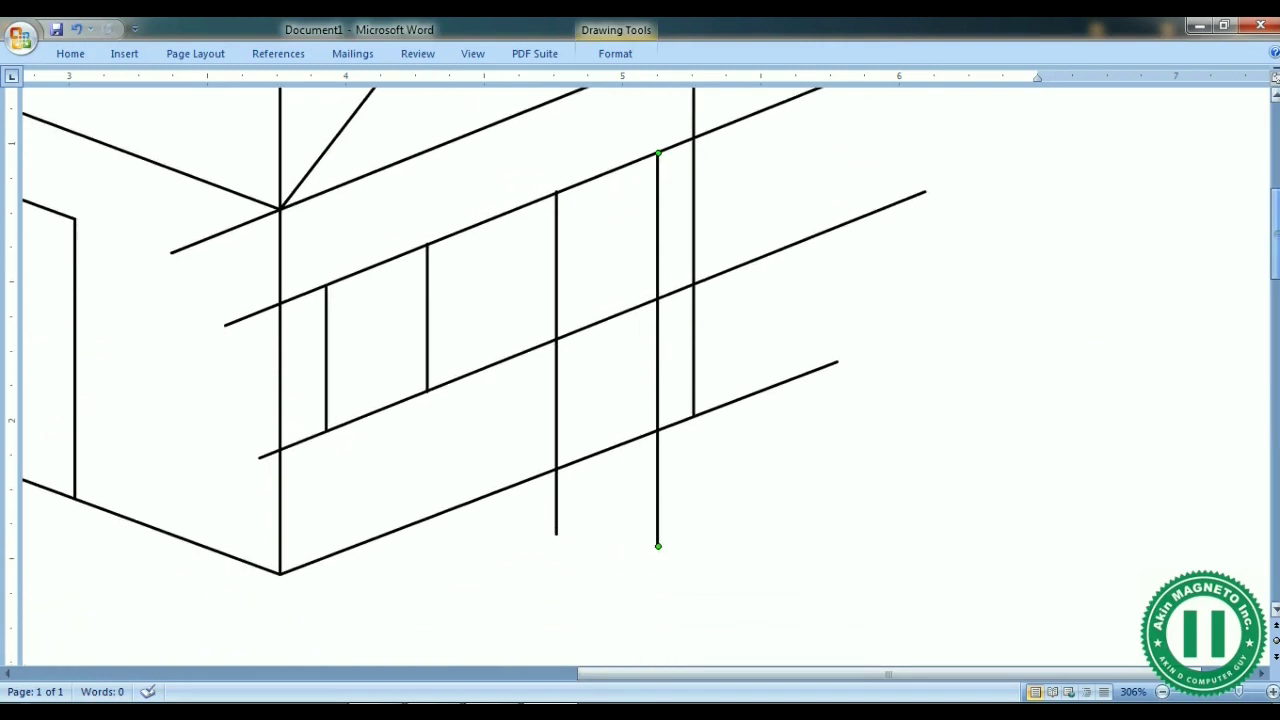
click(557, 519)
drag(555, 535, 556, 340)
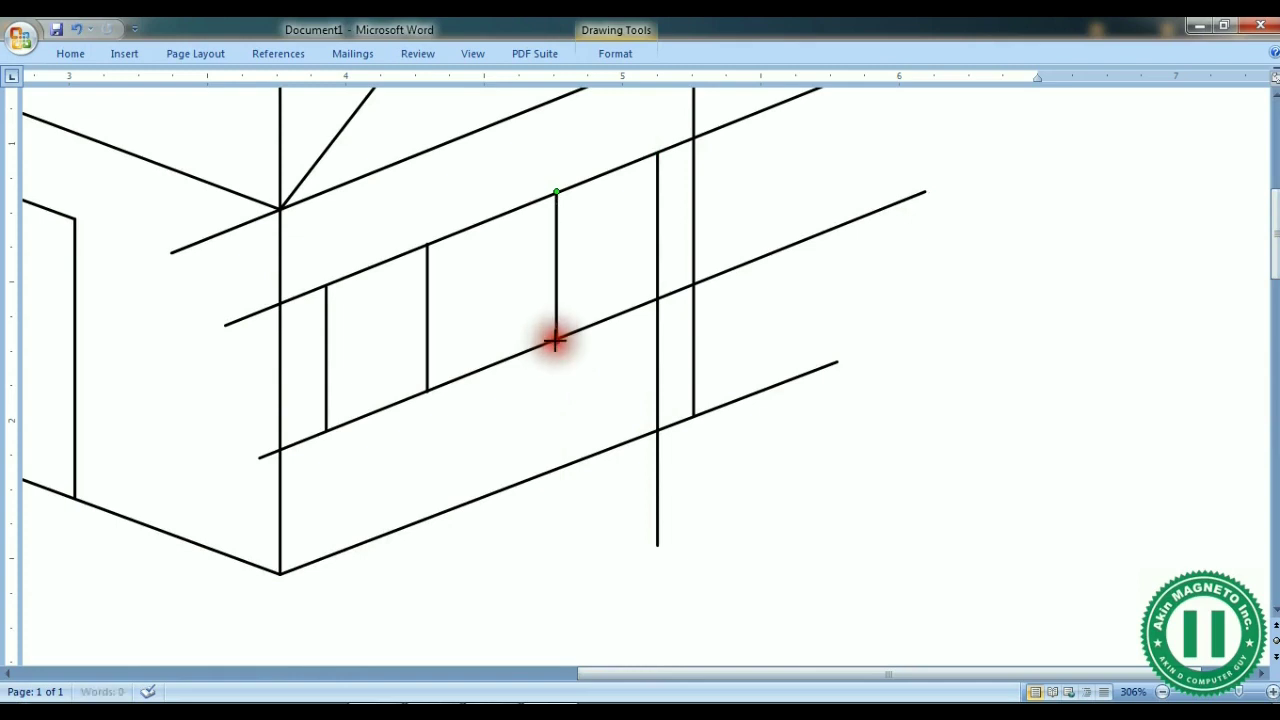
click(656, 536)
mouse_move(657, 546)
mouse_down()
mouse_move(637, 374)
mouse_move(657, 300)
mouse_up()
scroll(1275, 232, up, 2)
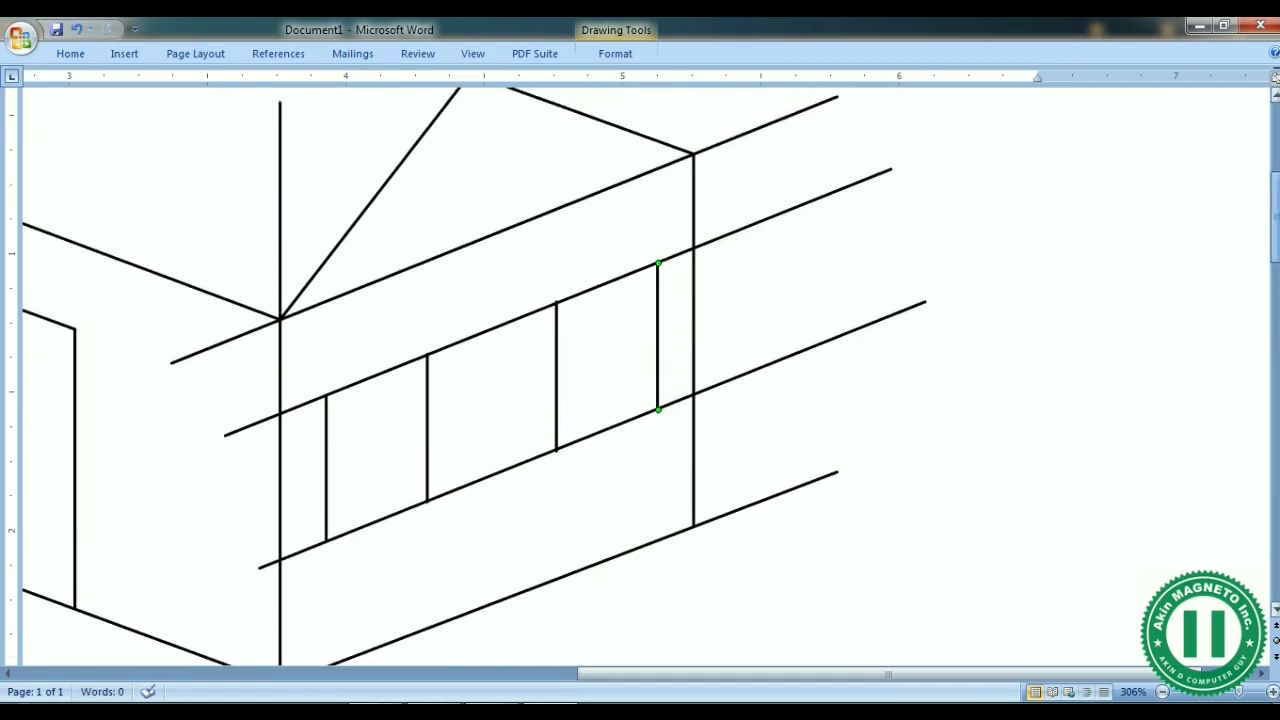
click(1162, 692)
click(1162, 692)
click(1162, 692)
click(1162, 692)
click(1162, 692)
click(1162, 692)
click(1162, 692)
click(1162, 692)
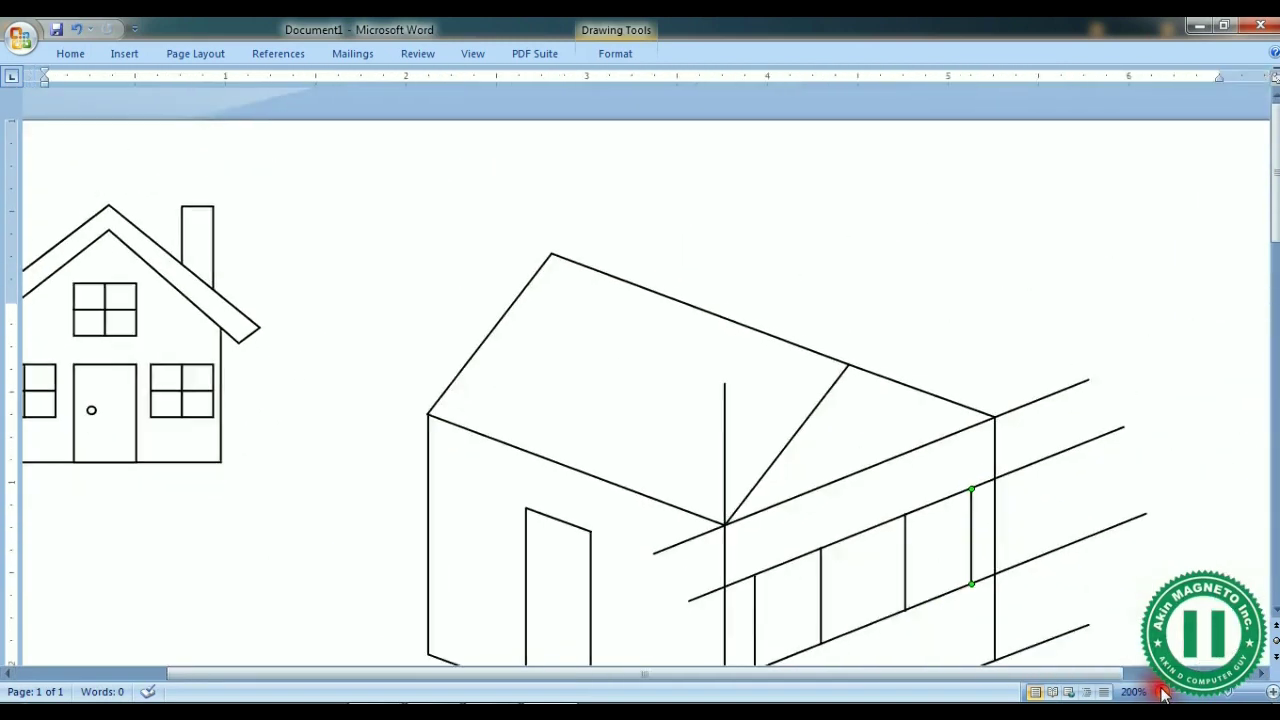
click(1162, 692)
click(1162, 692)
Step: Trim the upper guide line on the right wall into the first window's slanted top edge
scroll(640, 380, down, 4)
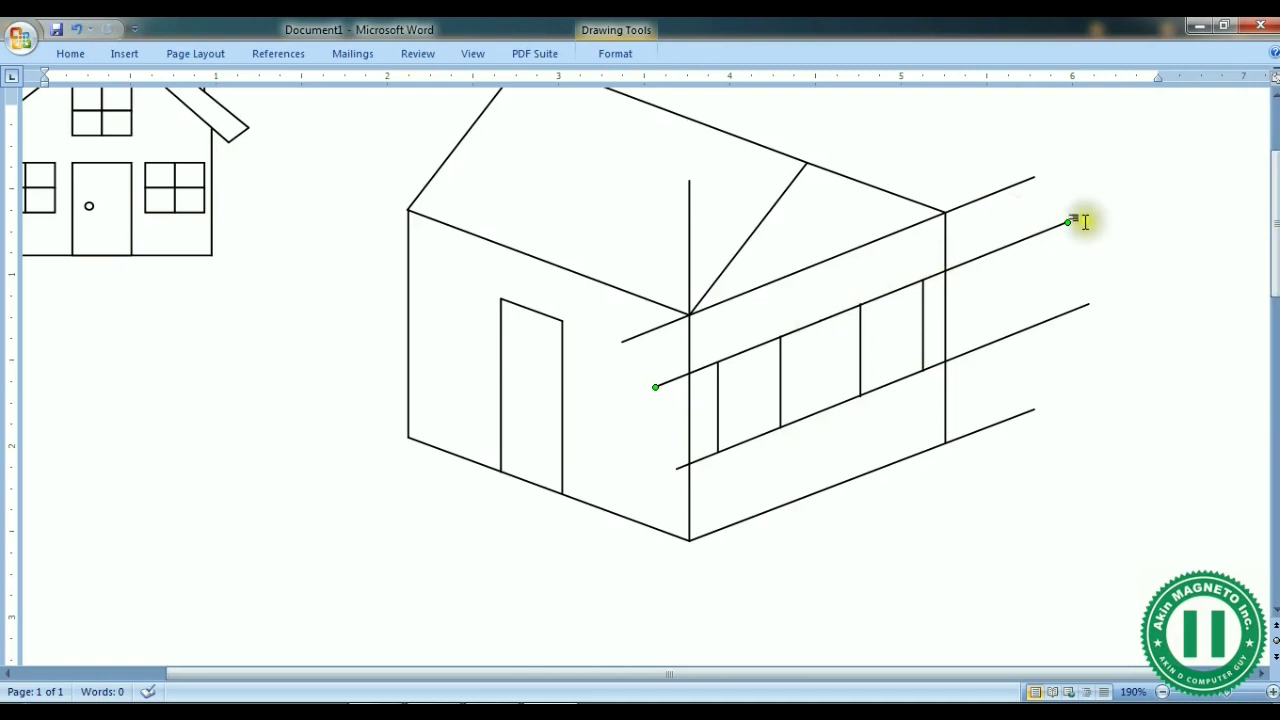
drag(1066, 223, 780, 338)
drag(657, 386, 655, 387)
mouse_move(780, 338)
mouse_down()
mouse_move(741, 329)
mouse_move(716, 368)
mouse_up()
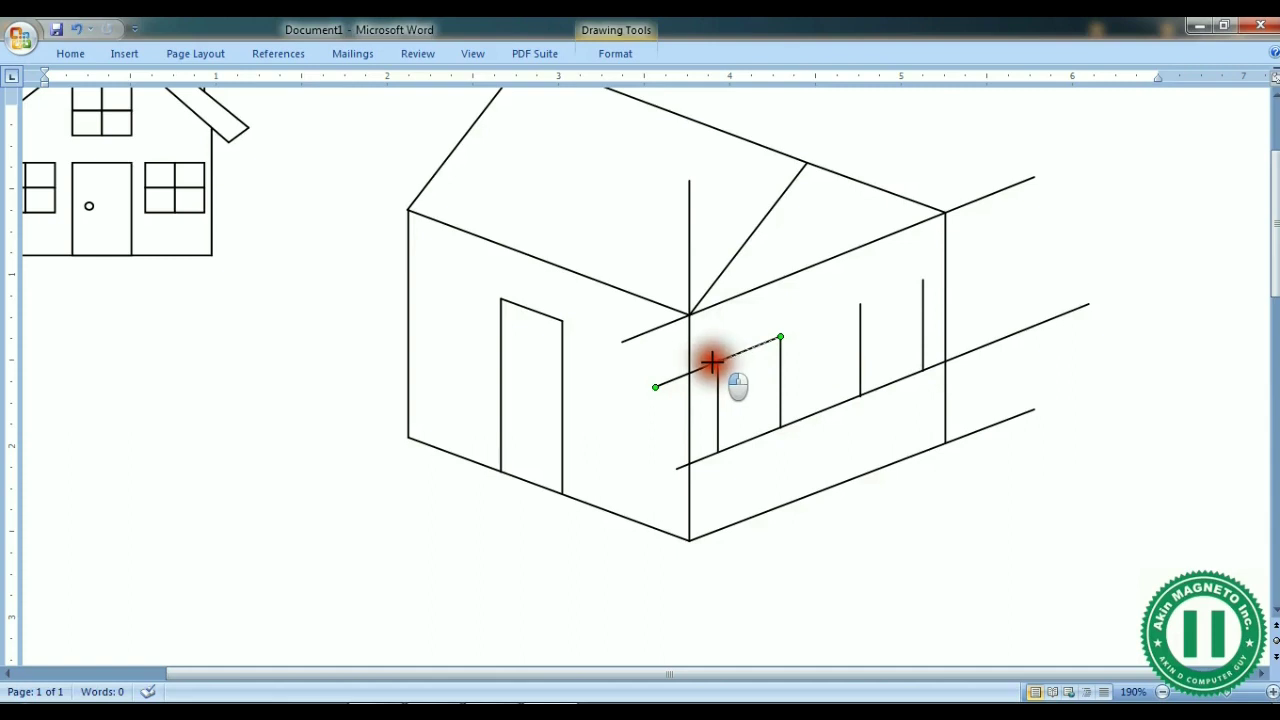
drag(710, 362, 717, 361)
click(795, 346)
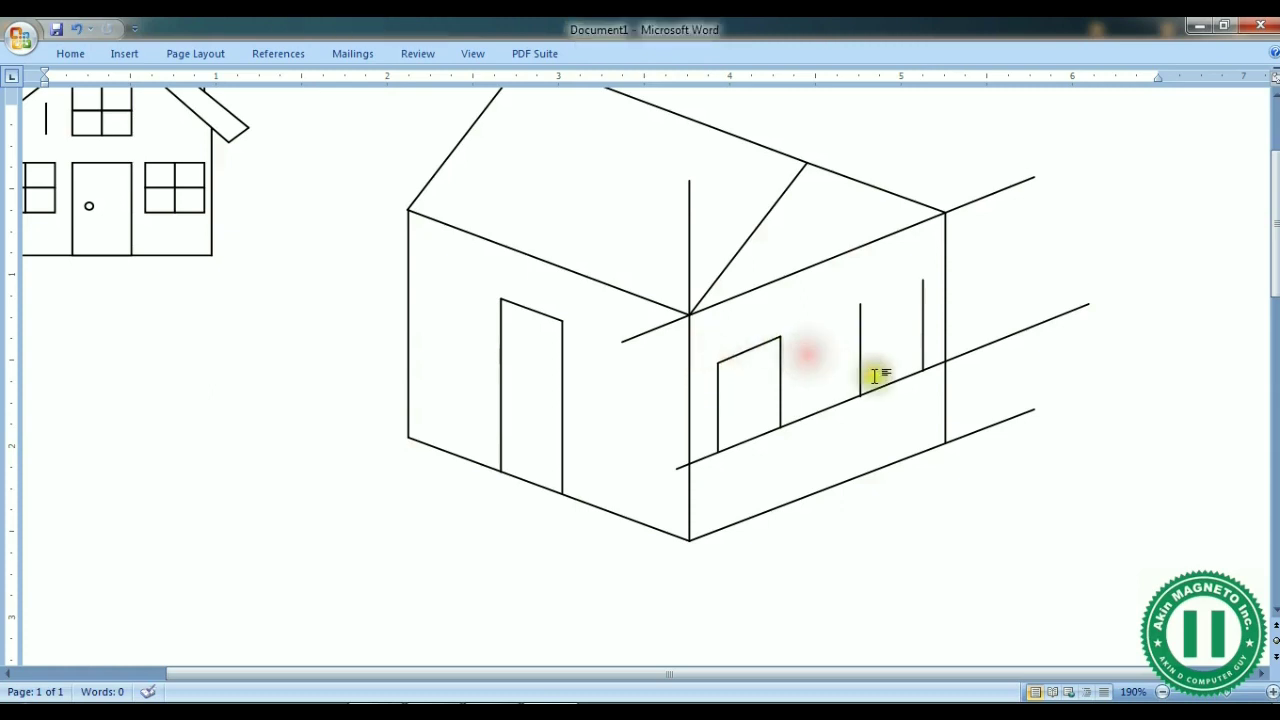
Step: Trim the lower guide line into the first window's slanted bottom edge
click(894, 381)
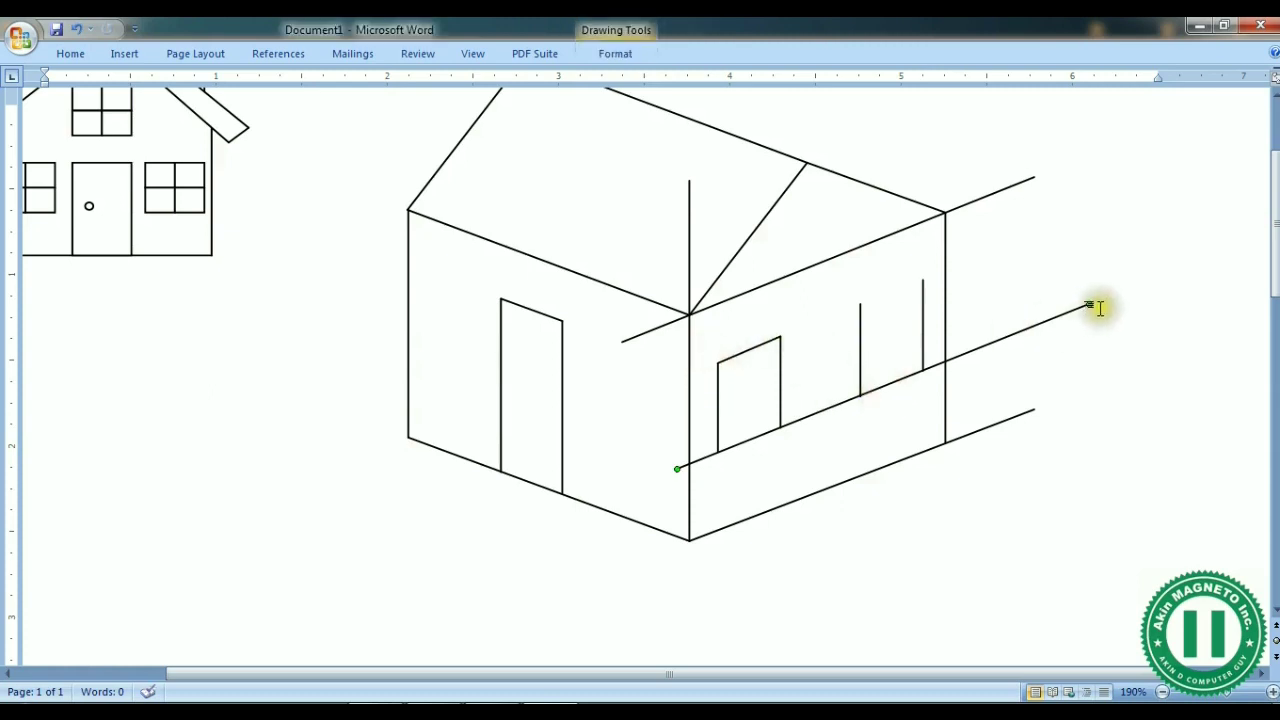
drag(1090, 304, 780, 427)
drag(678, 467, 716, 452)
click(870, 410)
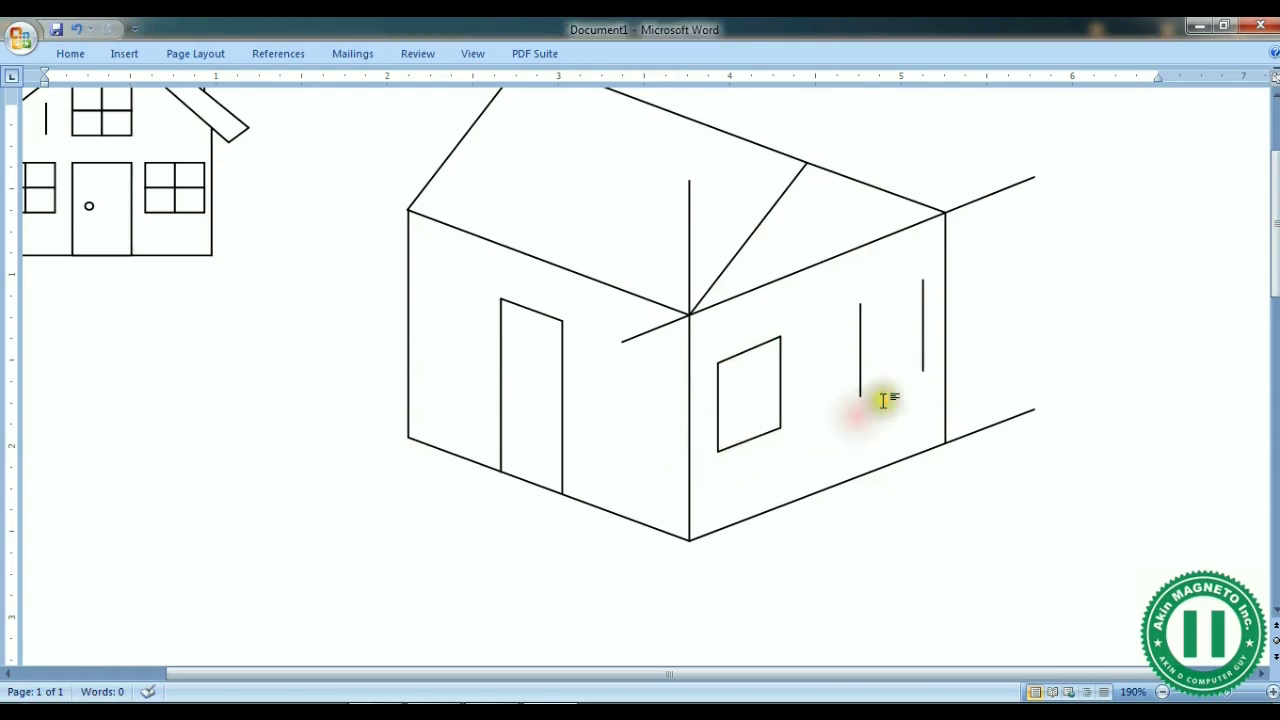
Step: Copy the first window's top and bottom edges to form the second window
click(757, 347)
shift+click(776, 431)
key(ctrl+c)
key(ctrl+v)
drag(792, 375, 904, 284)
click(1000, 286)
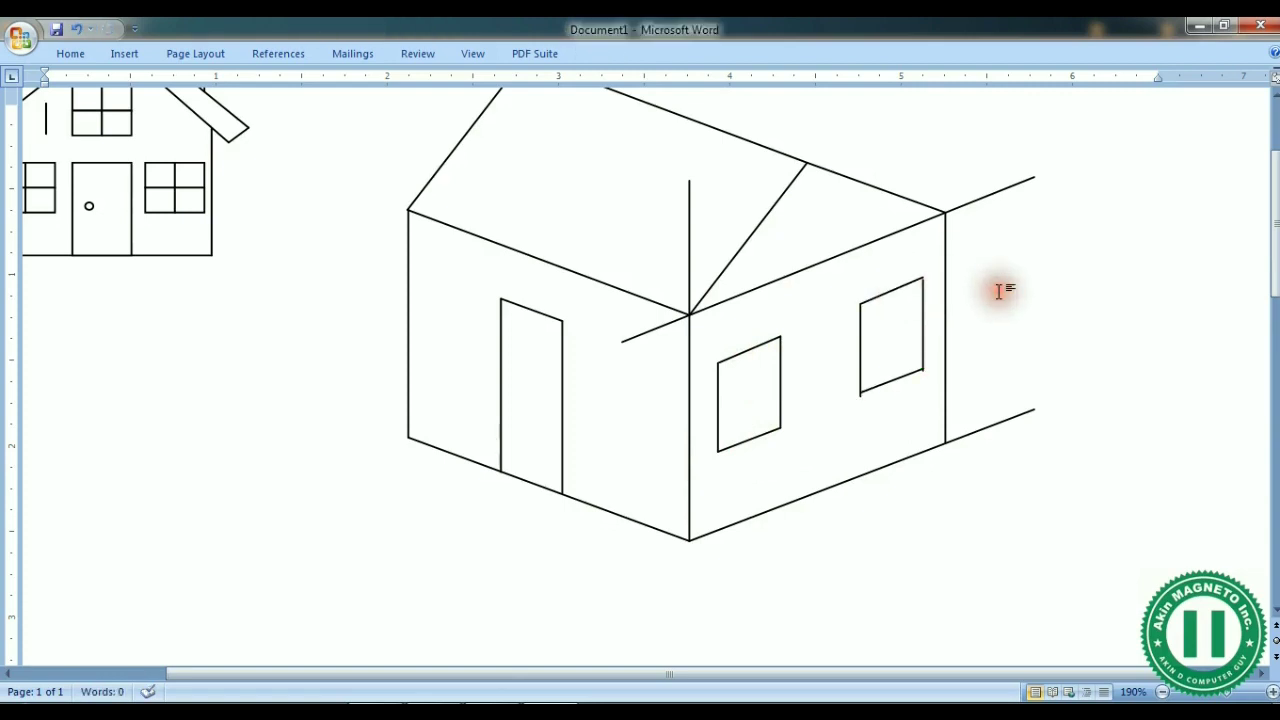
click(894, 381)
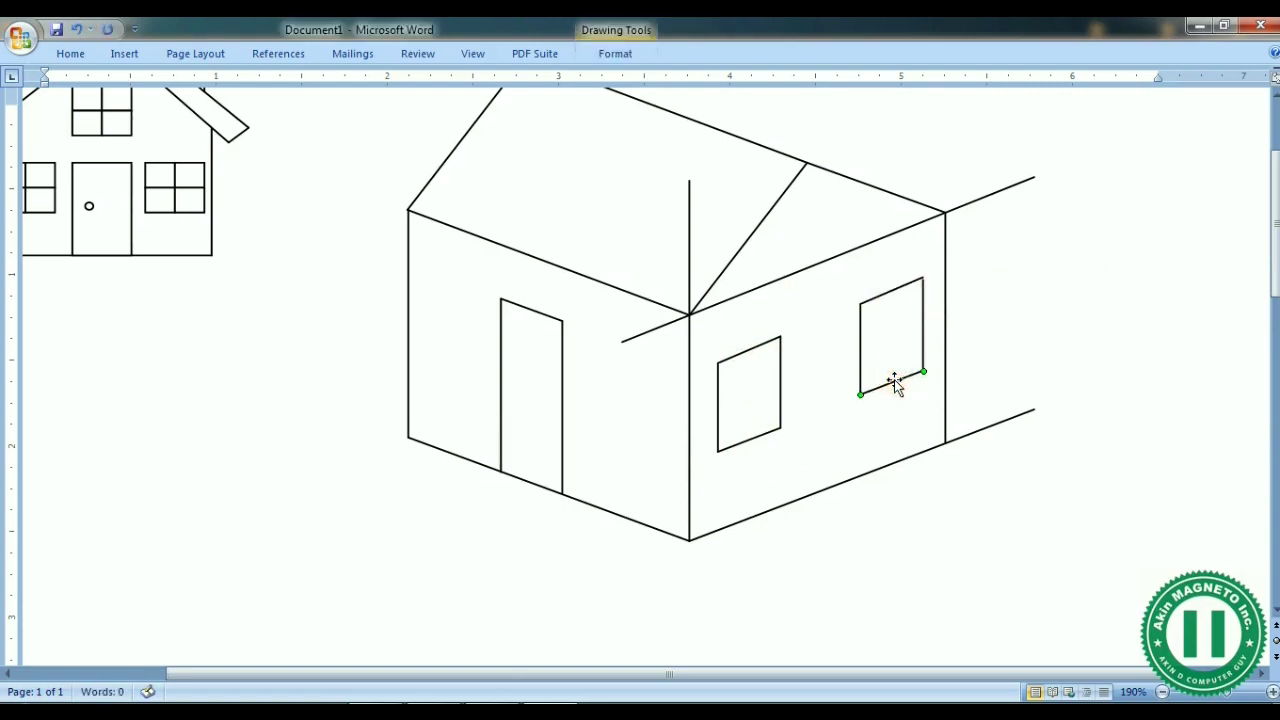
click(1031, 346)
click(909, 284)
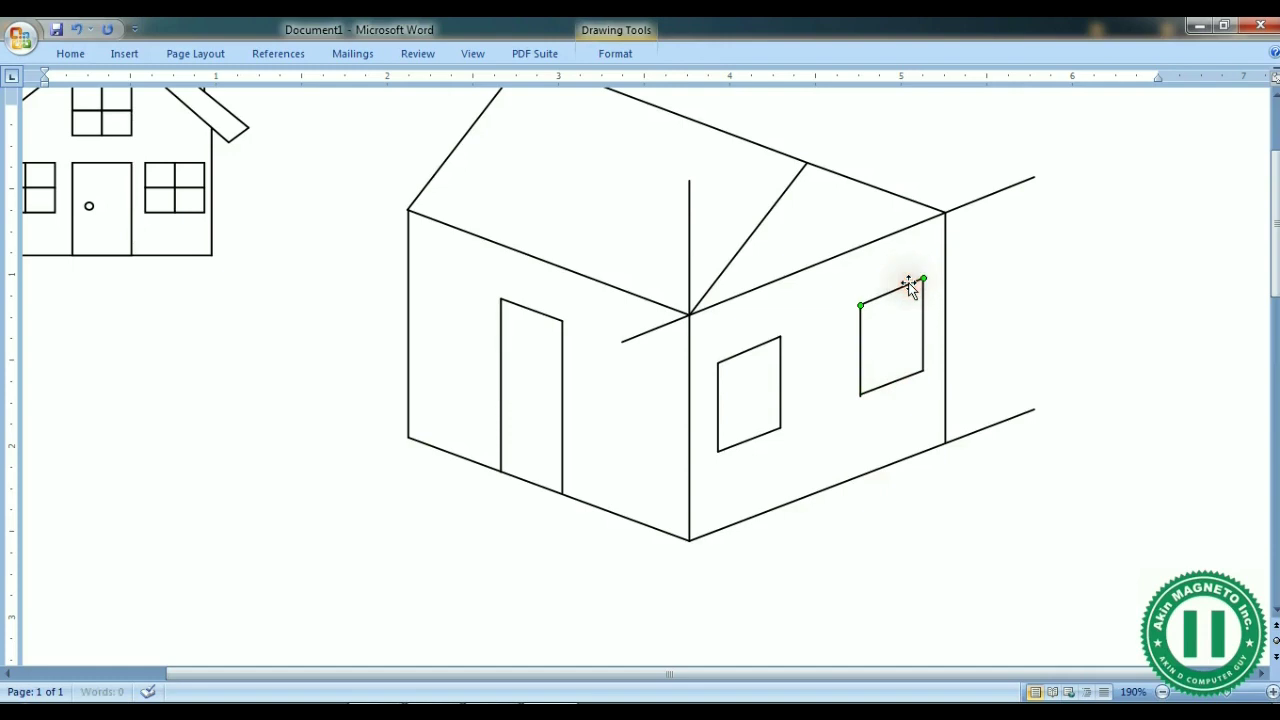
click(1180, 291)
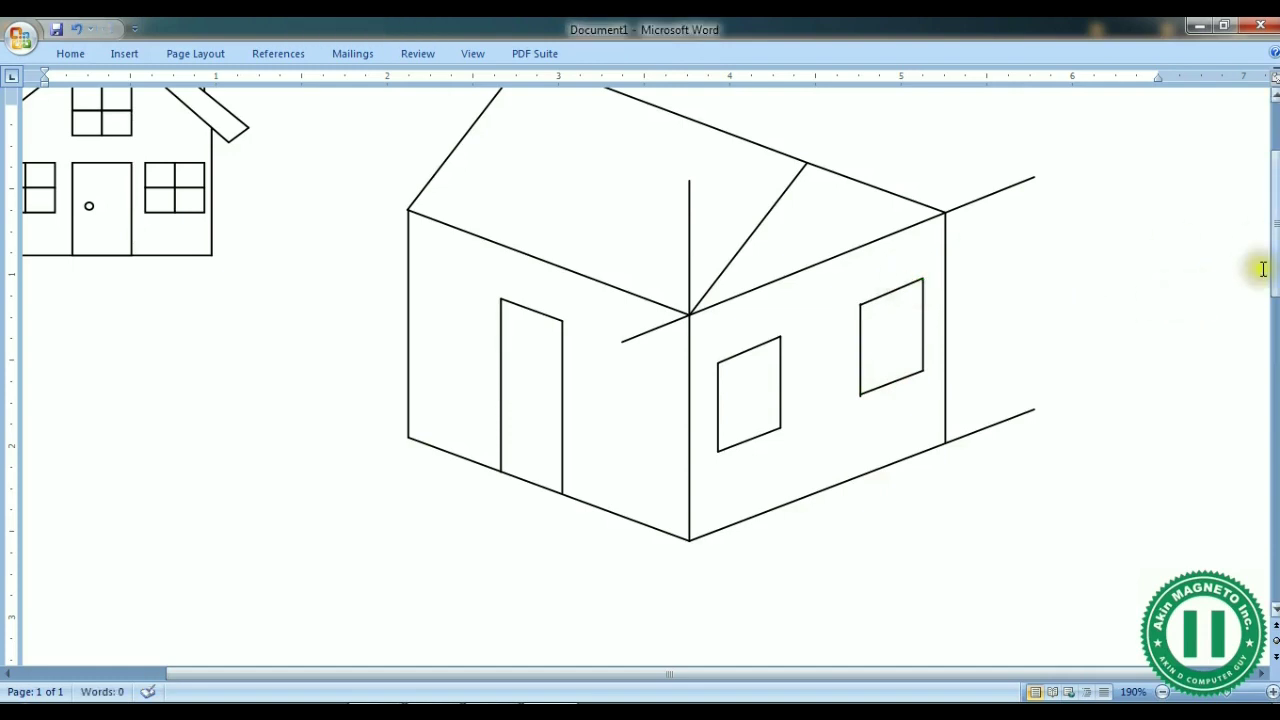
Step: Lower the front corner line's top end so it stops at the eave corner
scroll(1206, 291, up, 3)
scroll(1271, 194, down, 2)
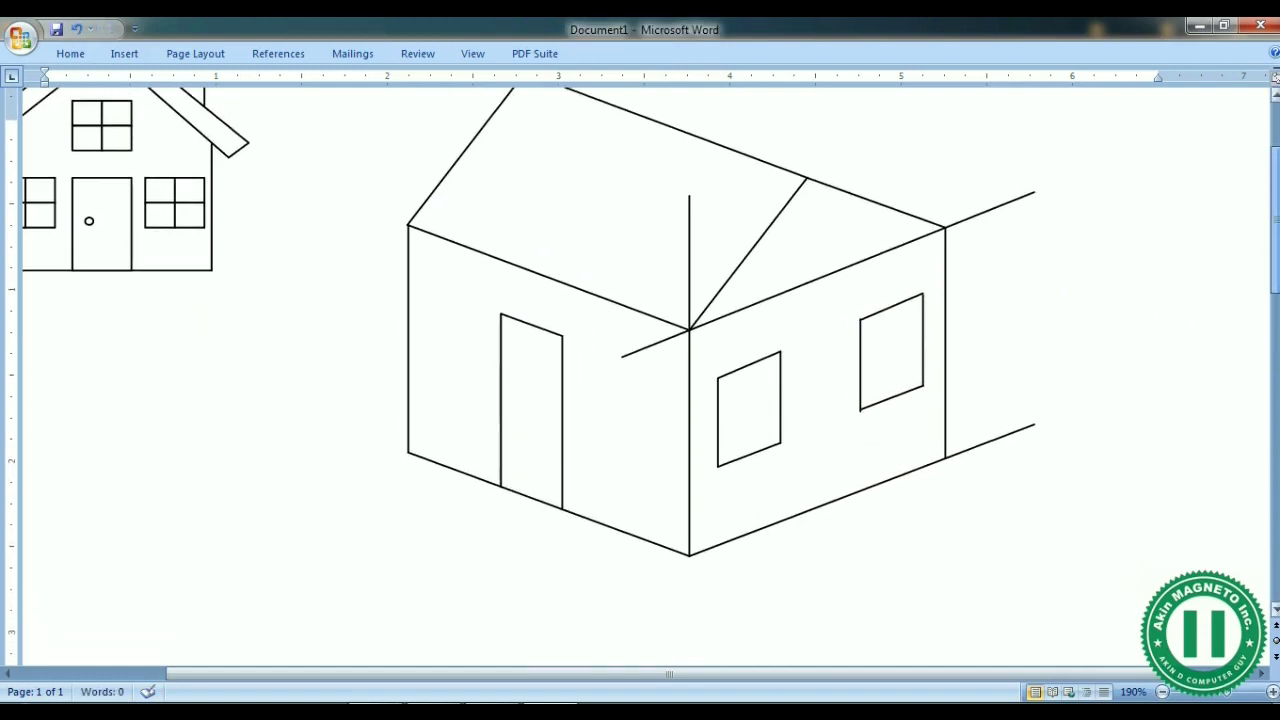
click(689, 271)
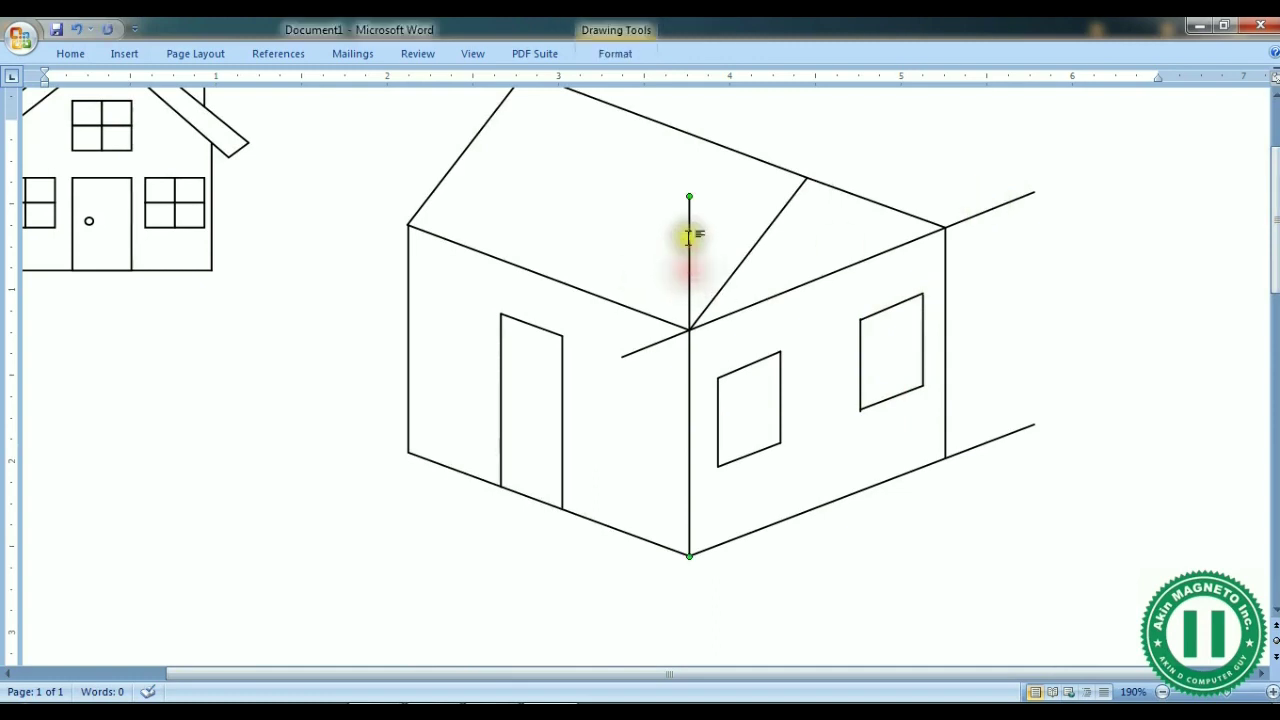
drag(690, 195, 689, 328)
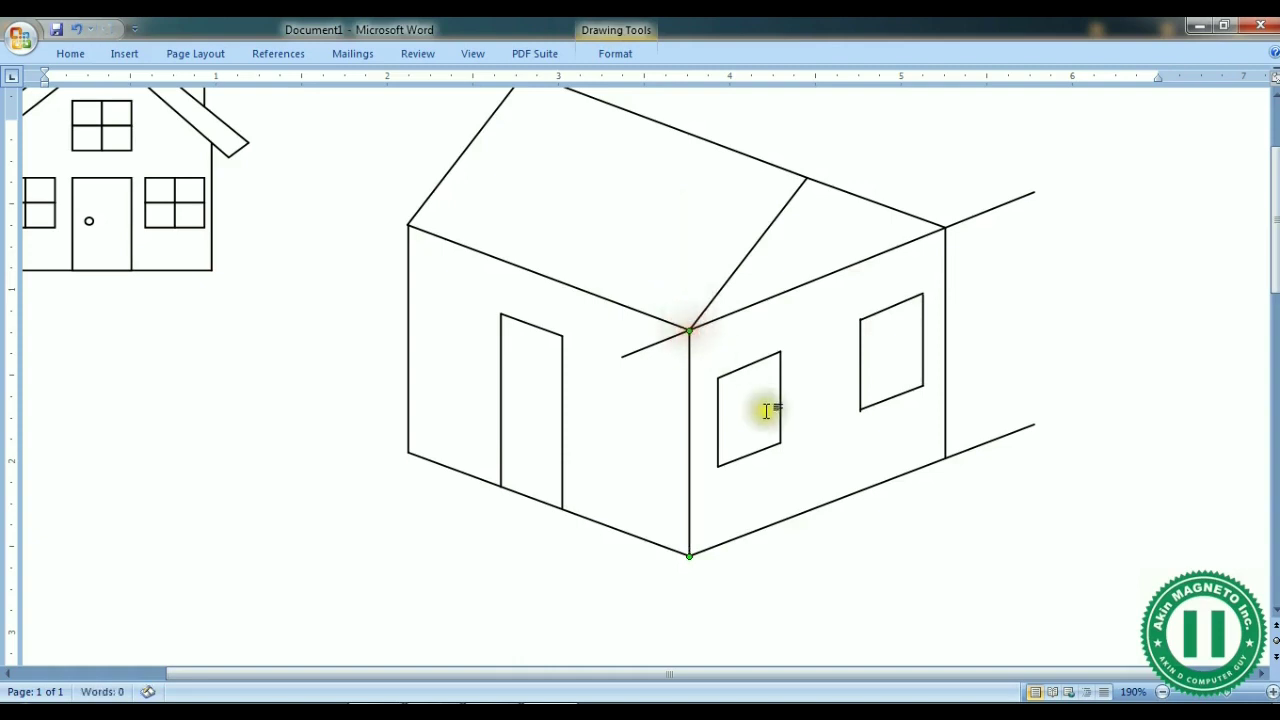
click(1223, 365)
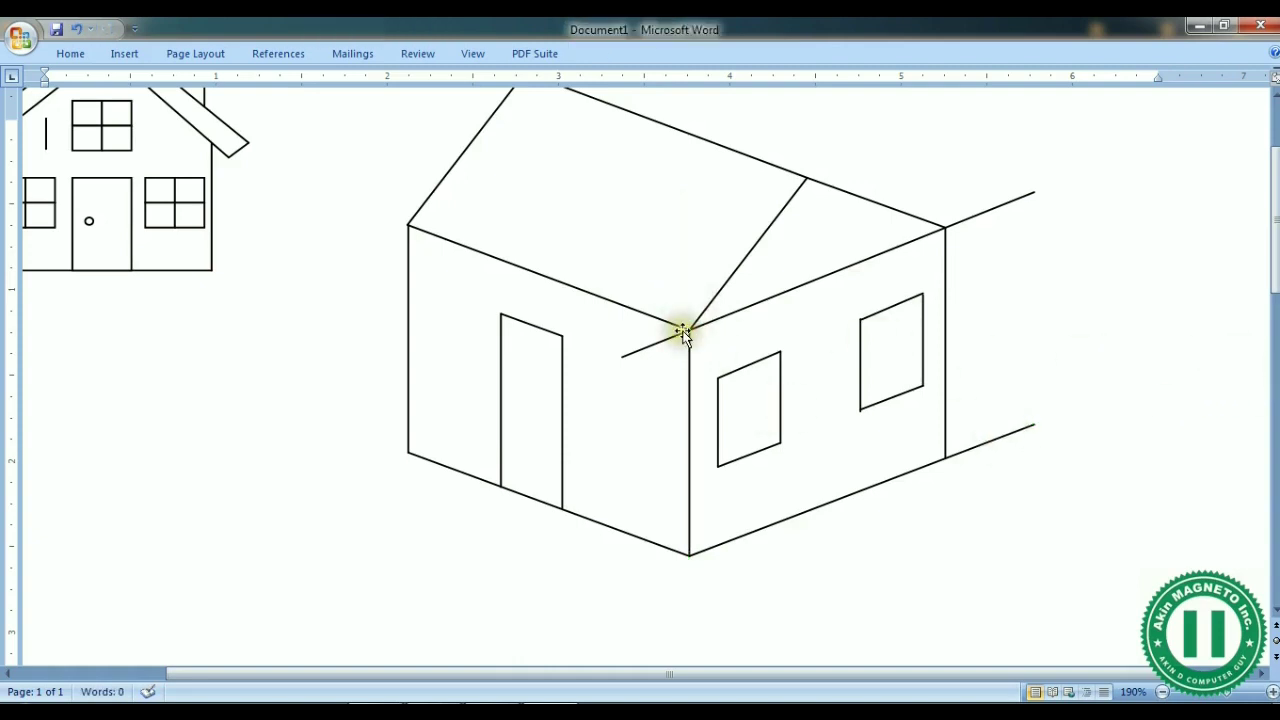
Step: Paste a copy of the long eave line through the corner
click(657, 347)
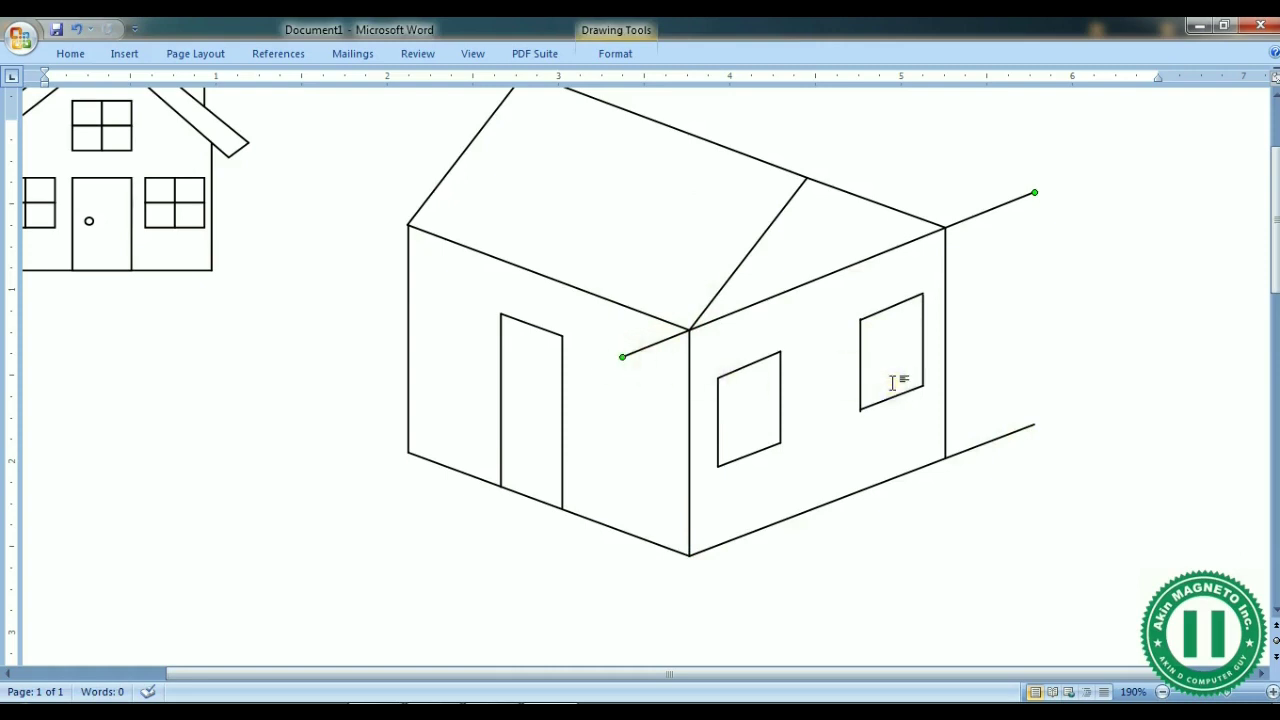
click(630, 305)
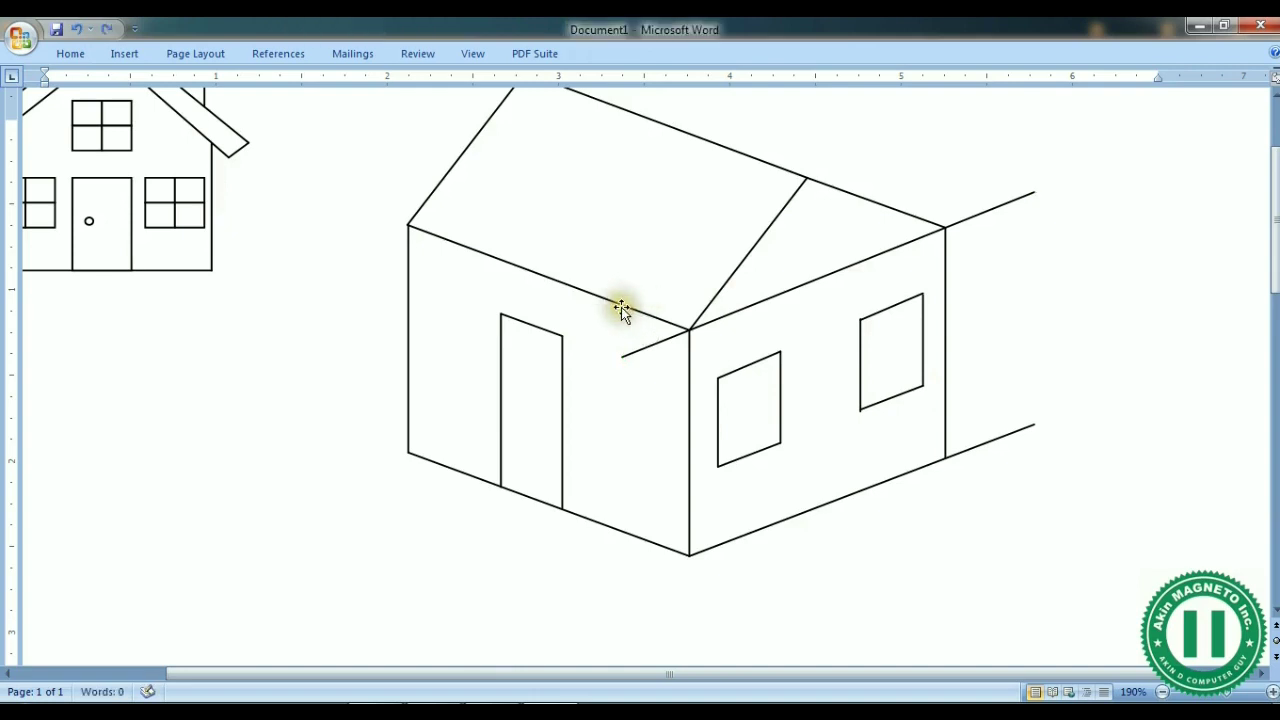
key(ctrl+v)
Step: Place two pasted copies of the eave line as horizontal lines on the left wall
drag(622, 322, 595, 386)
key(ctrl+v)
drag(601, 477, 600, 441)
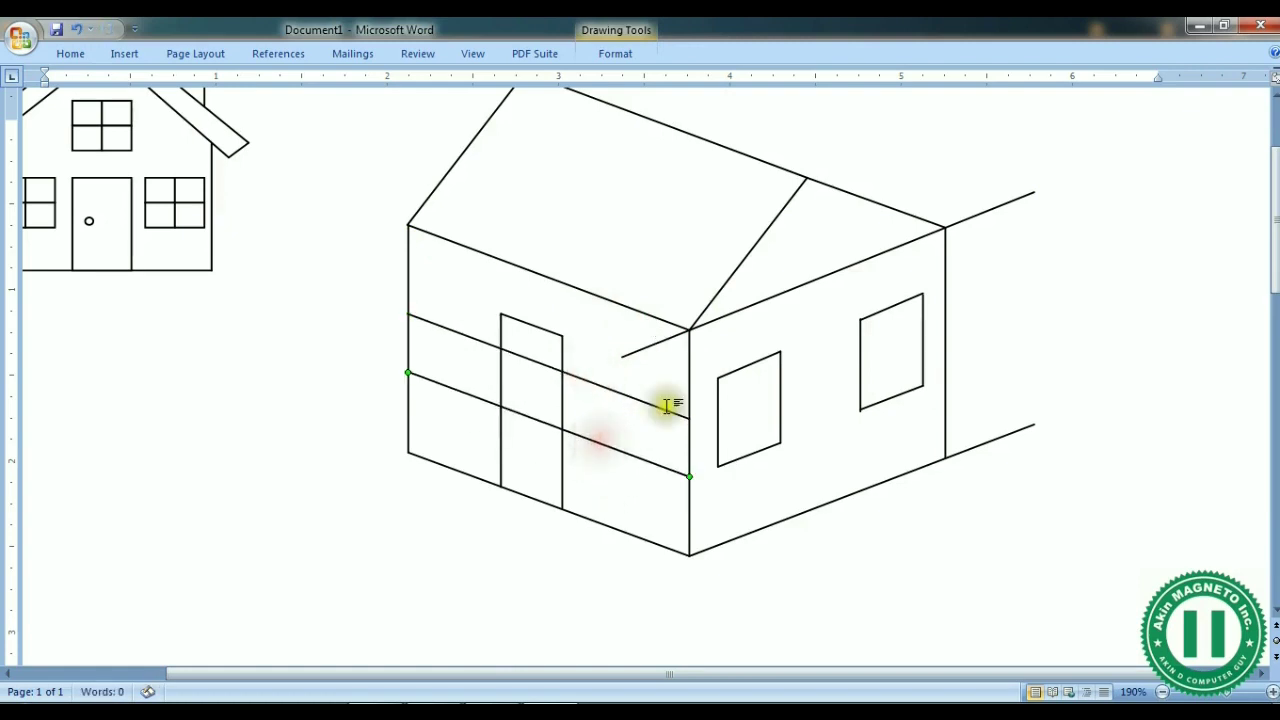
drag(672, 410, 674, 374)
Step: Duplicate the right wall's eave line and move it just below the eave
click(748, 309)
key(ctrl+d)
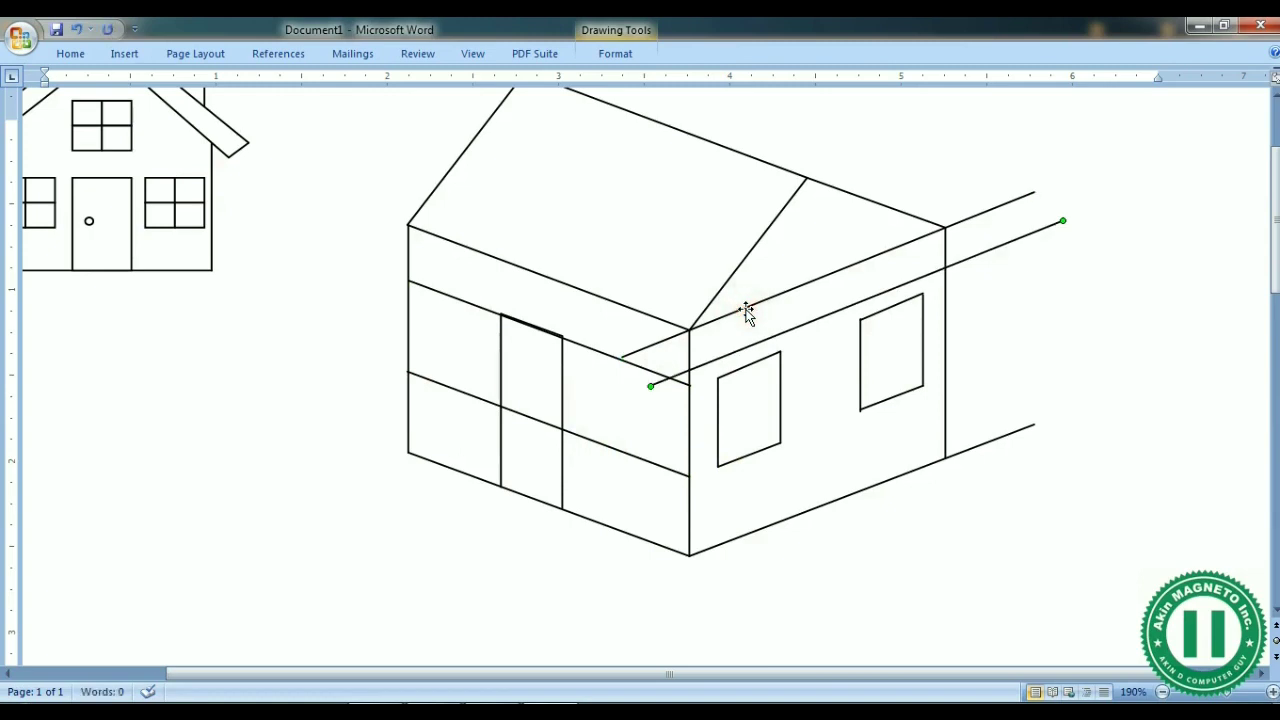
drag(769, 331, 769, 355)
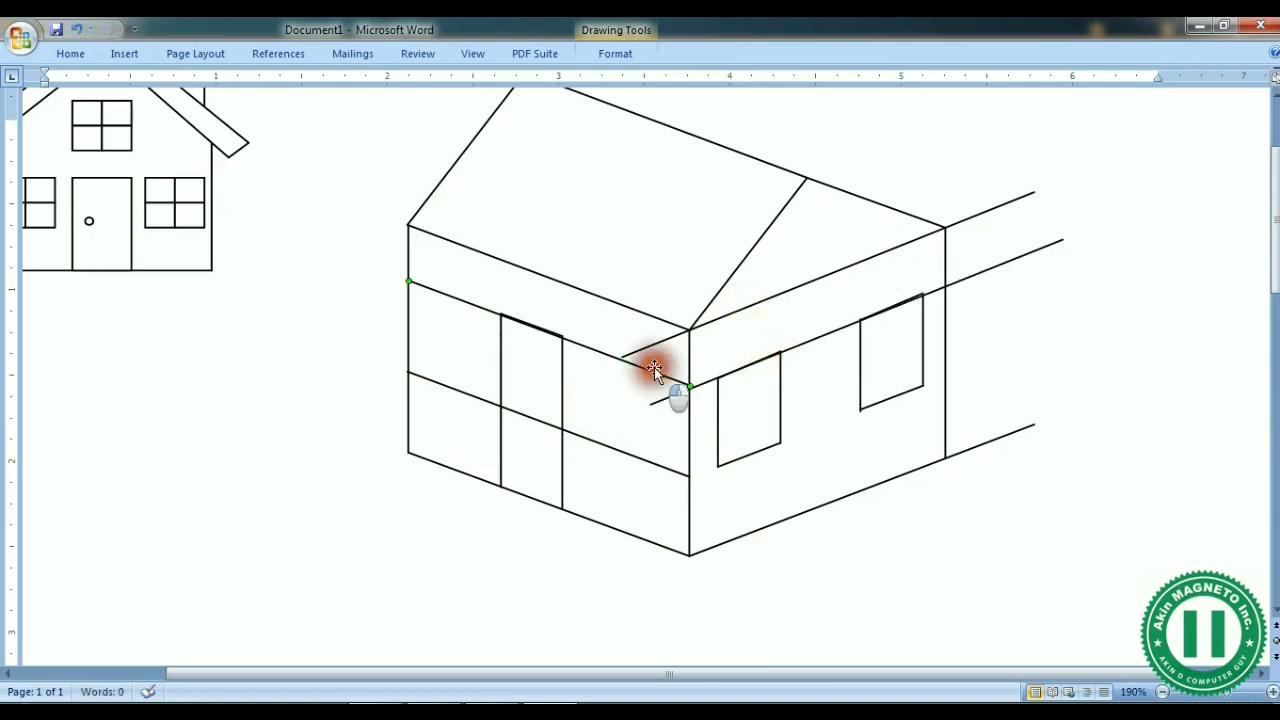
Step: Stretch the upper wall line into the right wall and fine-tune its position
drag(690, 385, 869, 453)
key(Down)
key(Left)
key(Left)
key(Down)
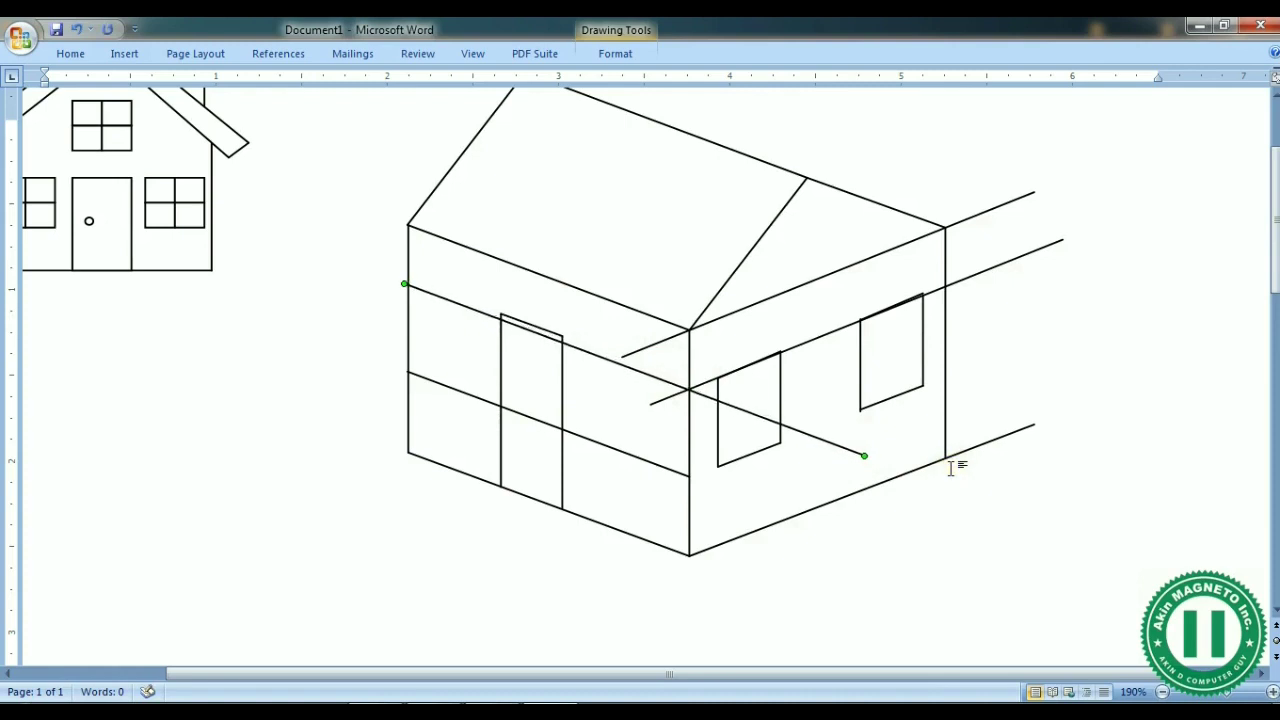
key(Left)
key(Left)
key(Left)
key(Up)
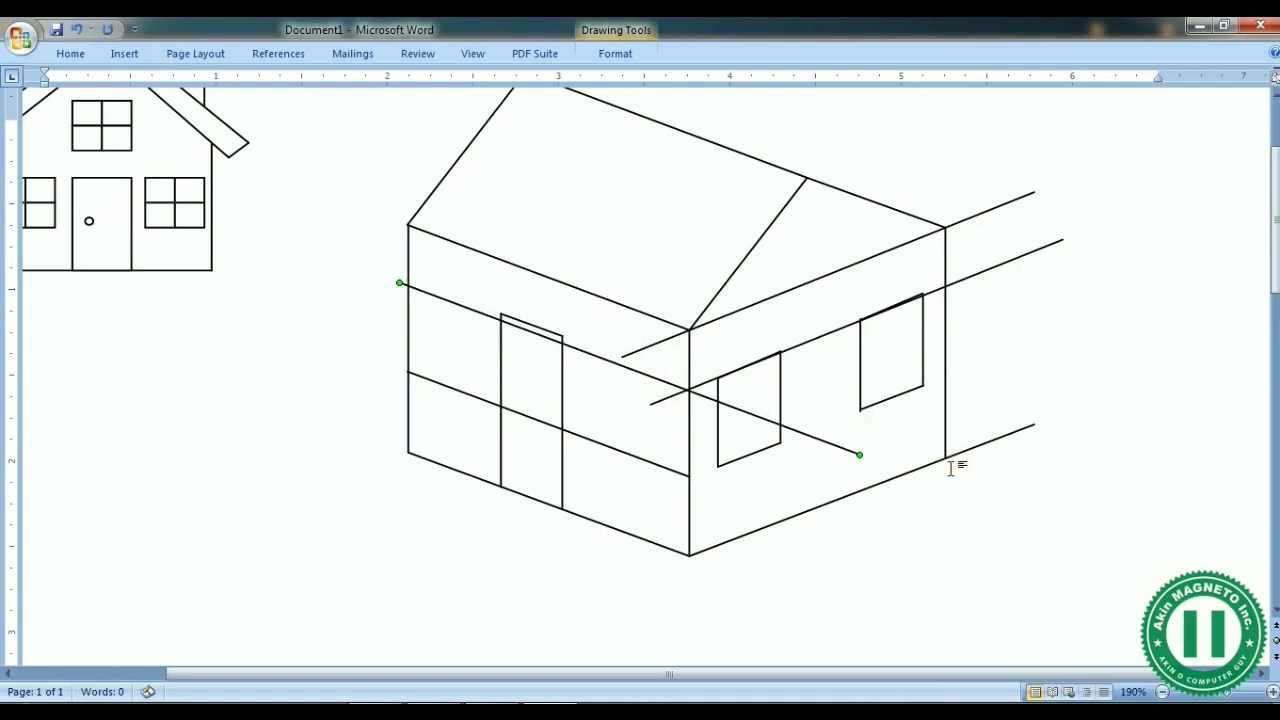
key(Left)
key(Left)
key(Left)
key(Left)
key(Left)
key(Left)
key(Left)
key(Left)
key(Left)
key(Left)
key(Left)
key(Up)
key(Up)
key(Up)
key(Right)
key(Right)
key(Up)
key(Up)
key(Up)
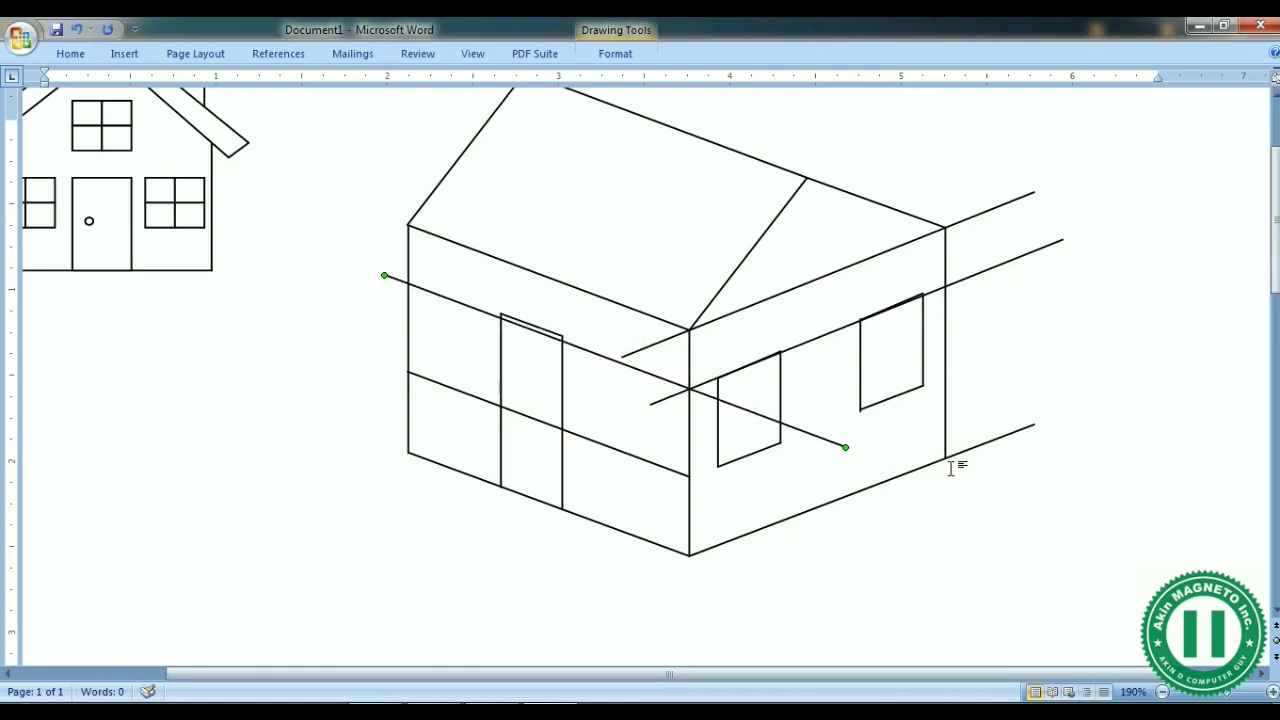
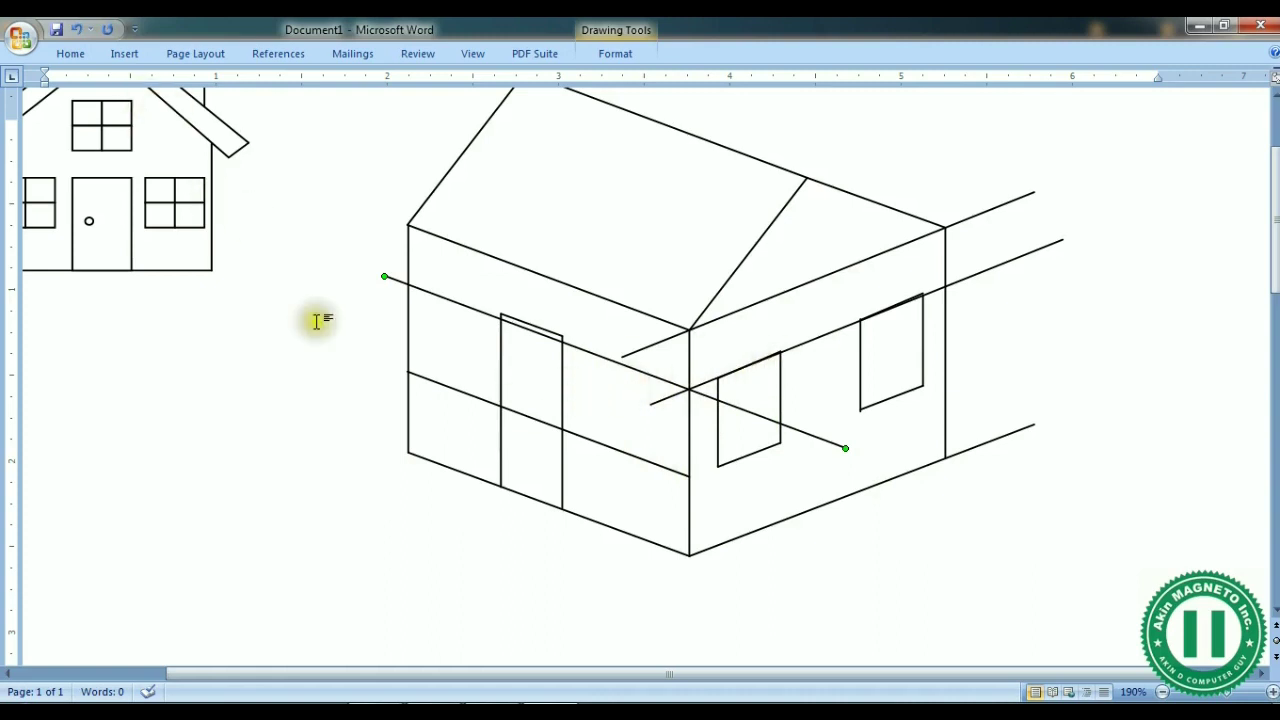
Step: Adjust the vertical line beside the door and copy two verticals to the front wall's left side
click(562, 377)
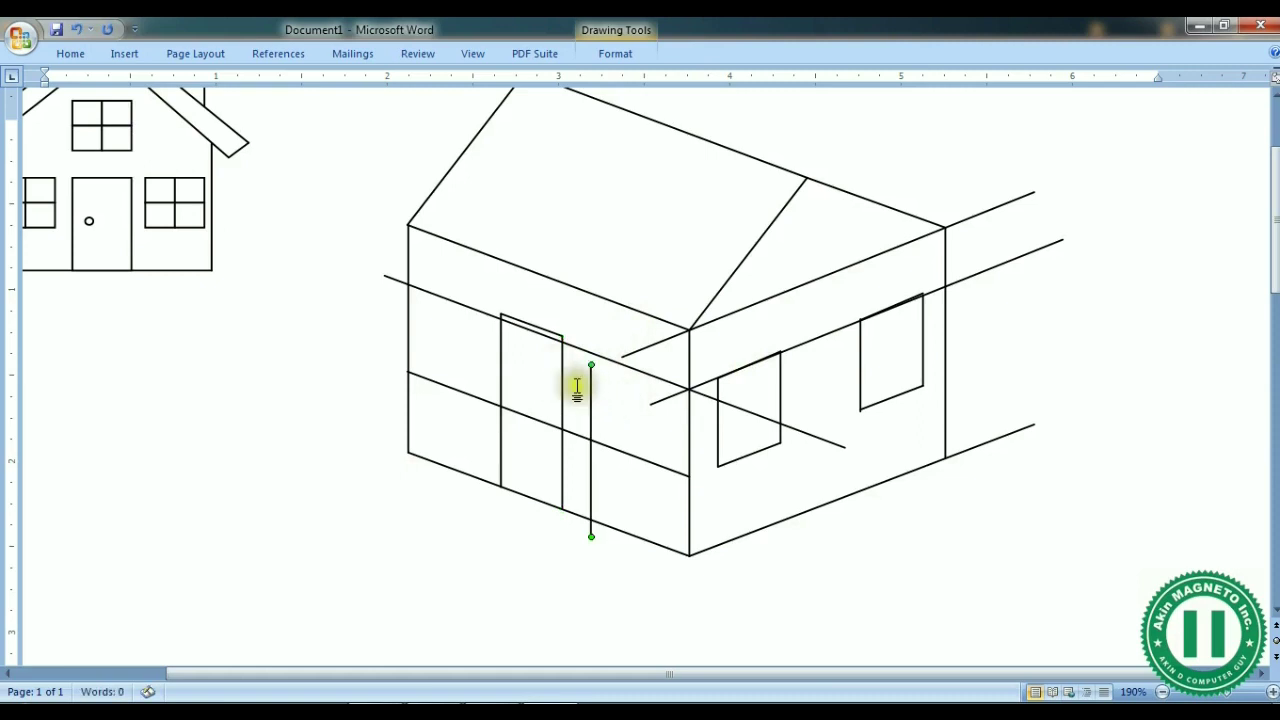
mouse_move(591, 366)
mouse_down()
mouse_move(591, 345)
mouse_move(632, 358)
mouse_move(644, 434)
mouse_up()
click(617, 385)
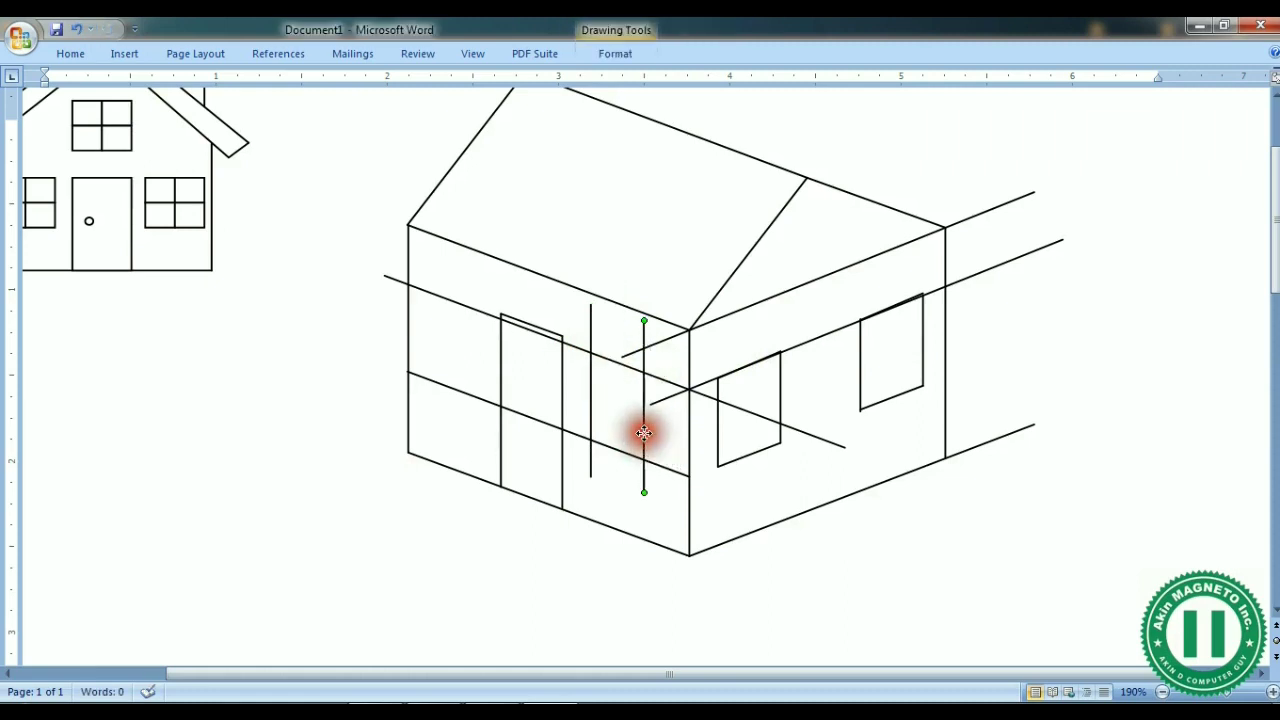
shift+click(591, 403)
key(ctrl+c)
key(ctrl+v)
drag(620, 405, 424, 318)
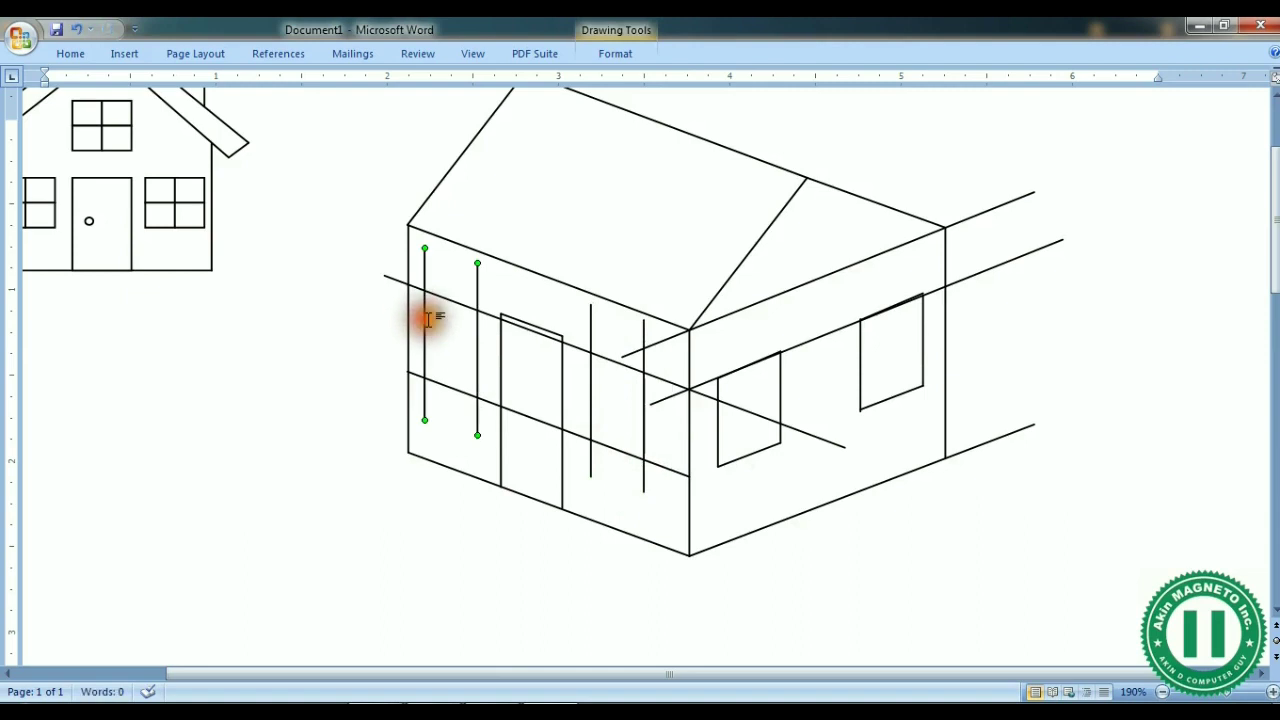
Step: Delete the long guide line crossing the side wall
click(971, 517)
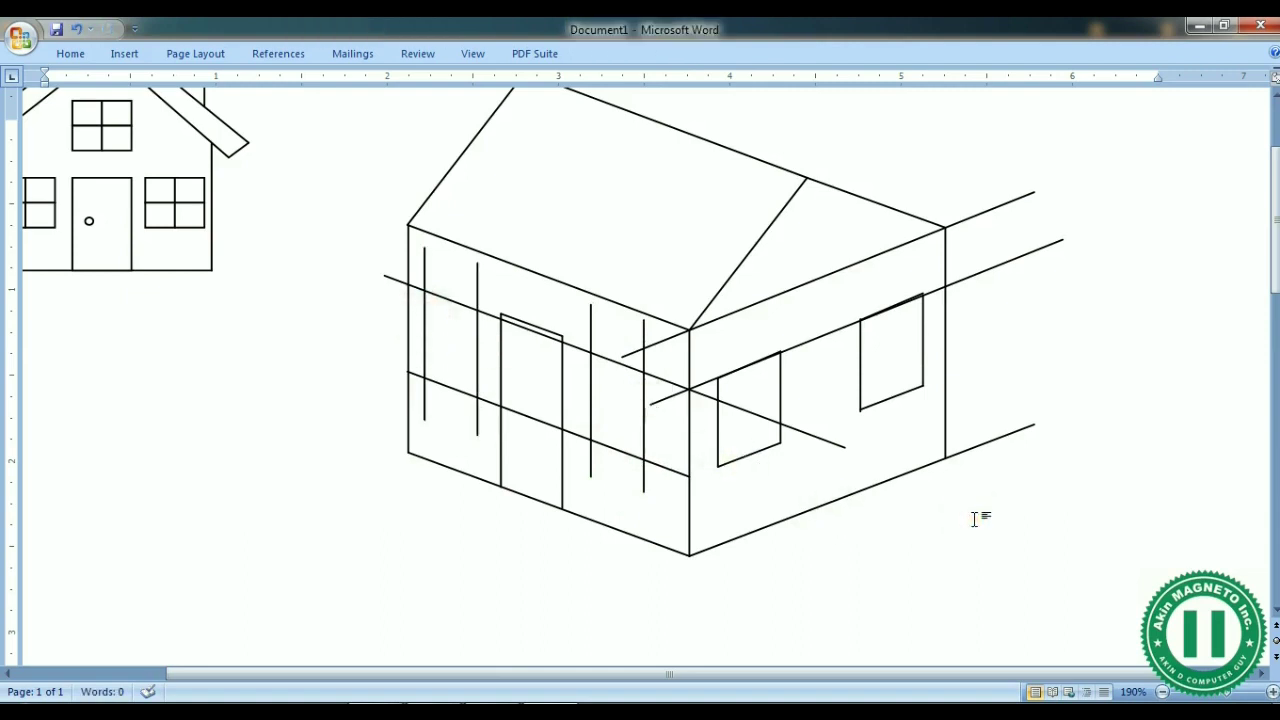
click(996, 267)
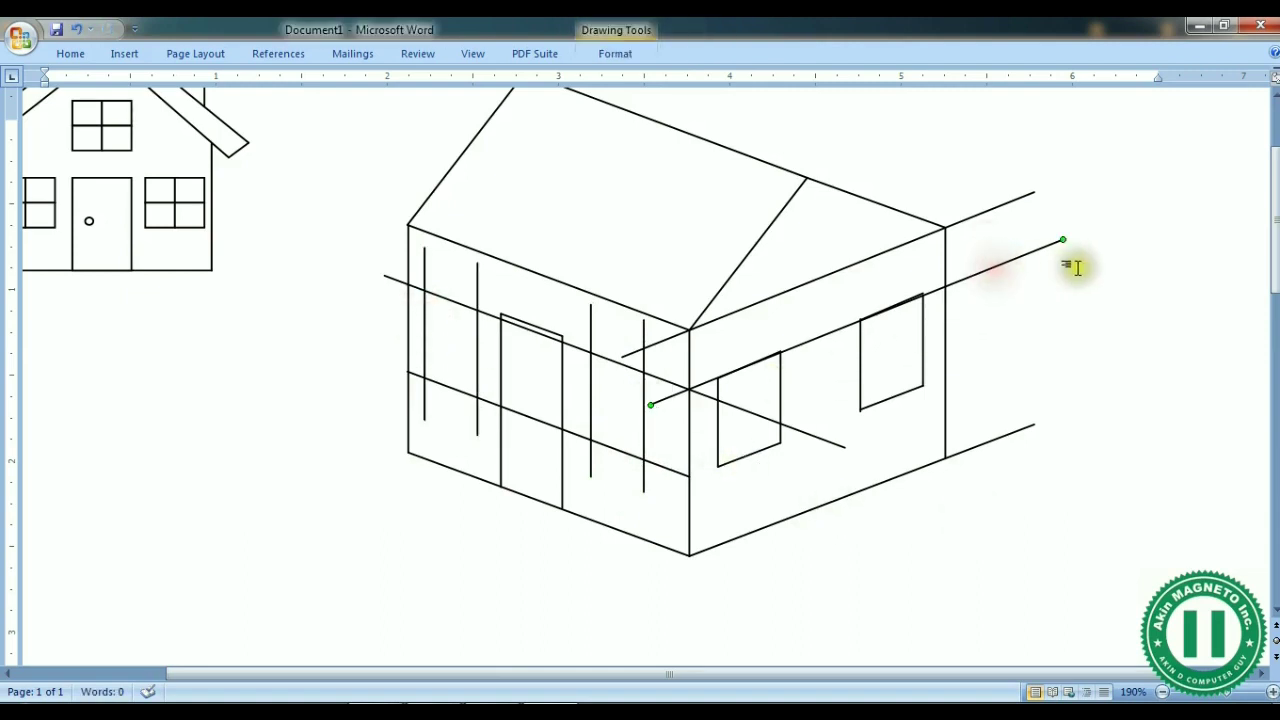
key(Delete)
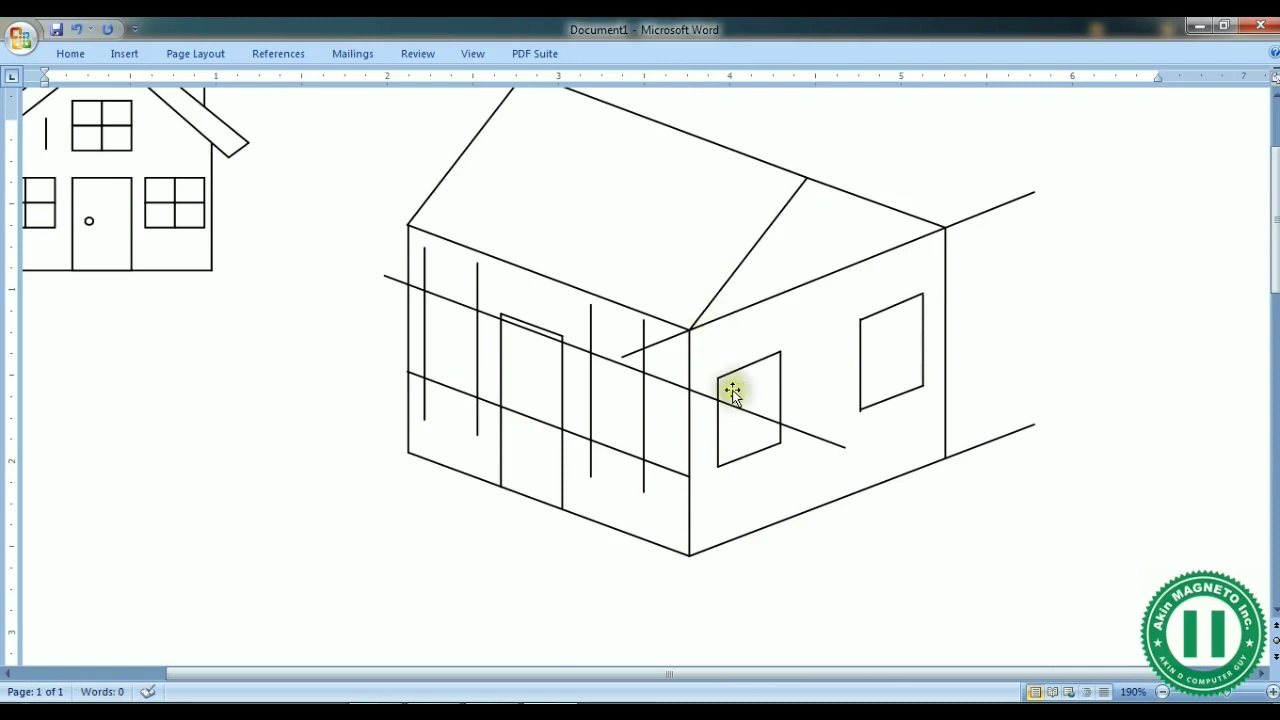
Step: Pull both ends of the lower front-wall line inward so it spans only the two verticals right of the door
click(676, 474)
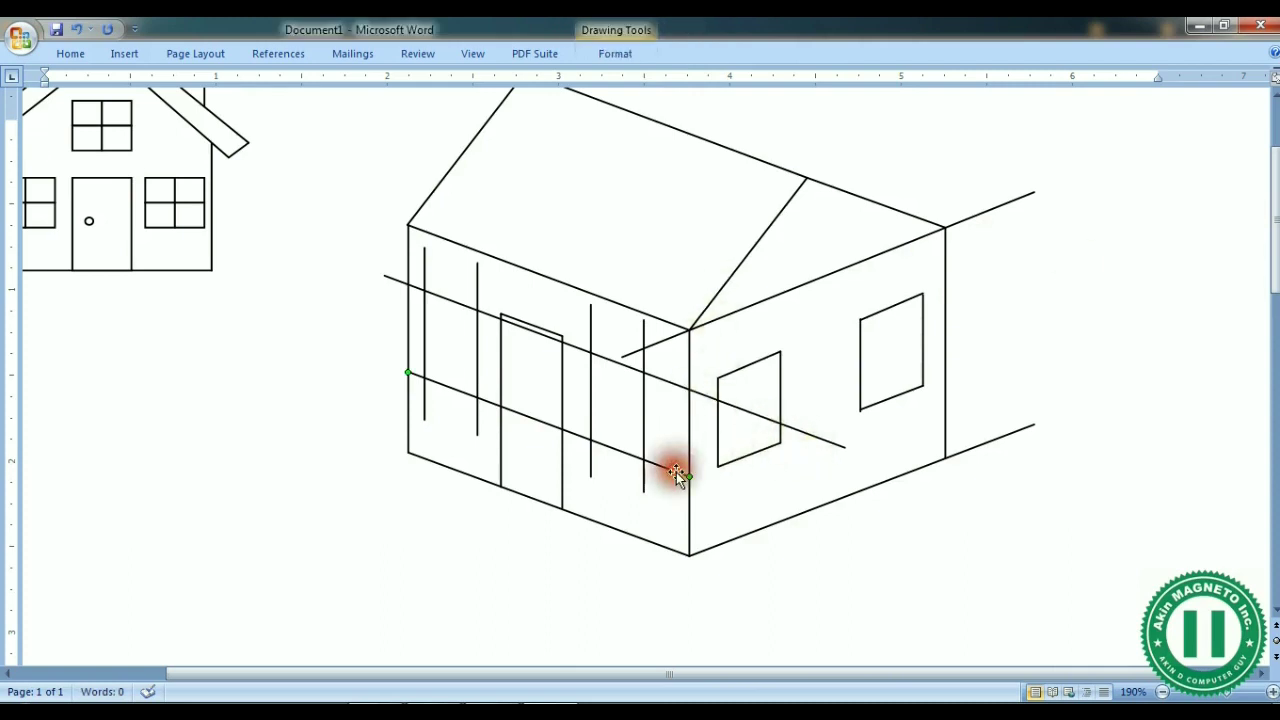
drag(688, 477, 644, 458)
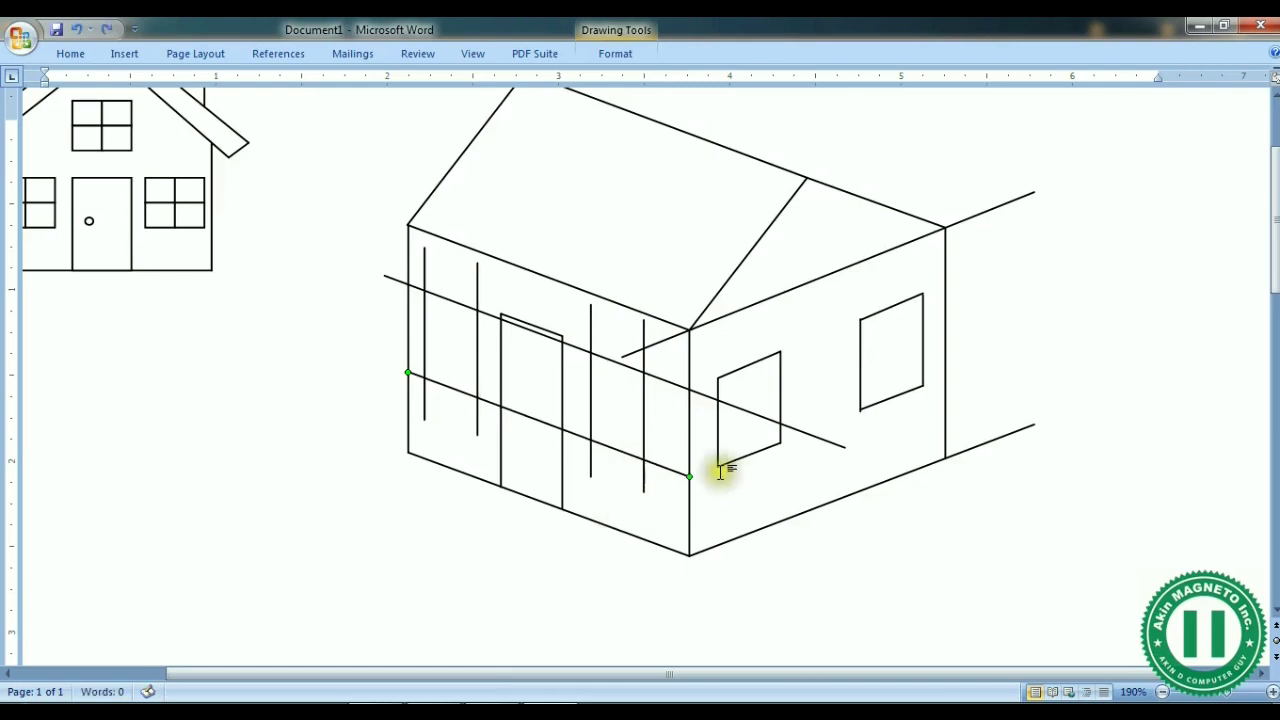
drag(689, 476, 652, 461)
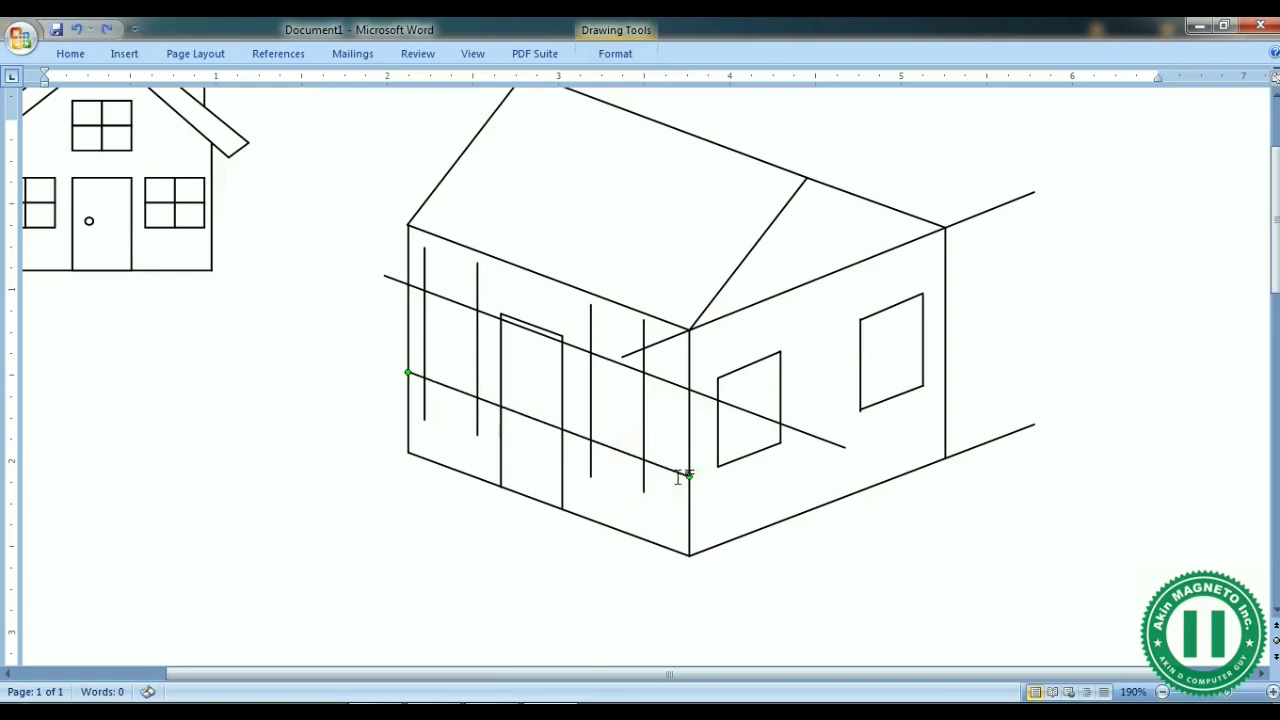
drag(688, 474, 643, 458)
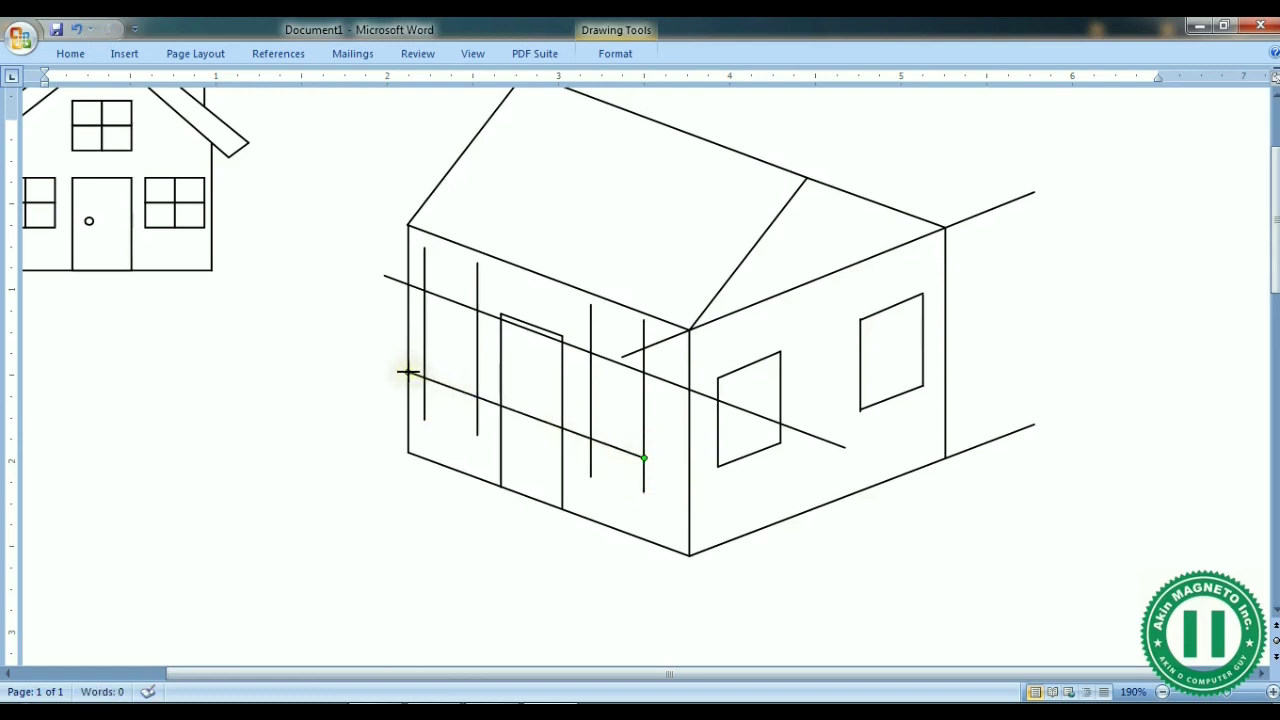
drag(409, 372, 587, 437)
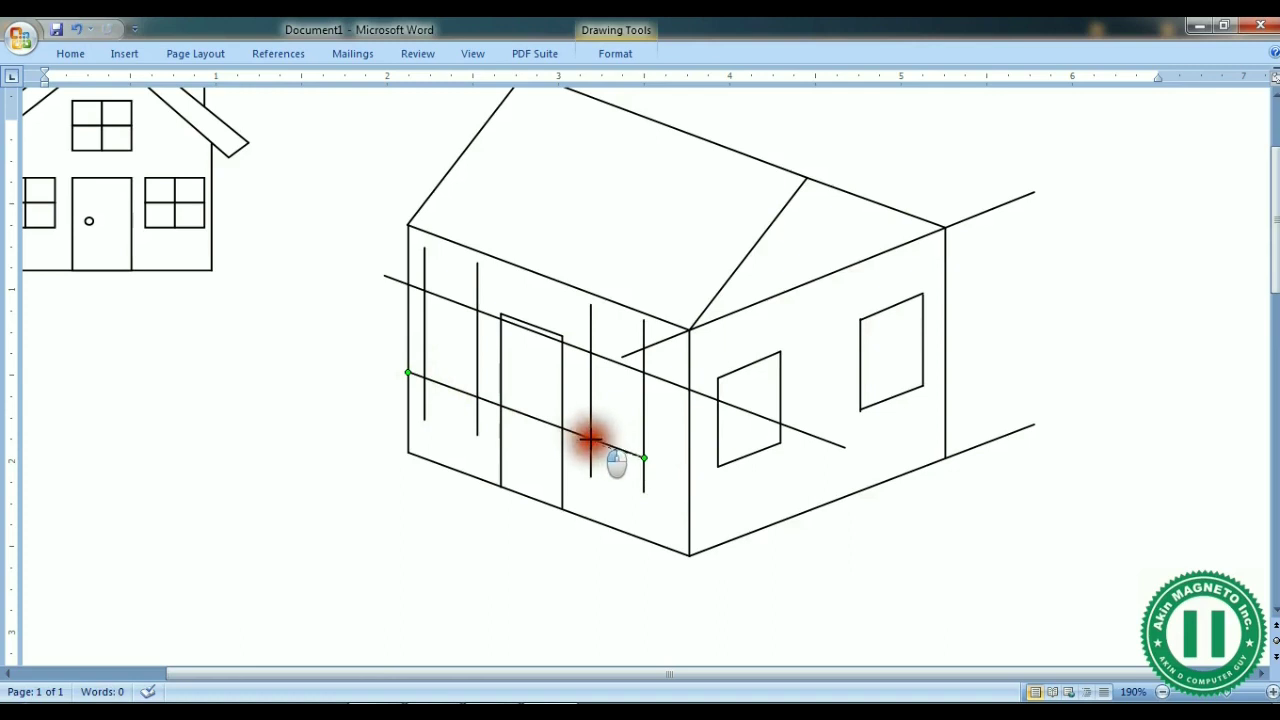
drag(592, 437, 591, 437)
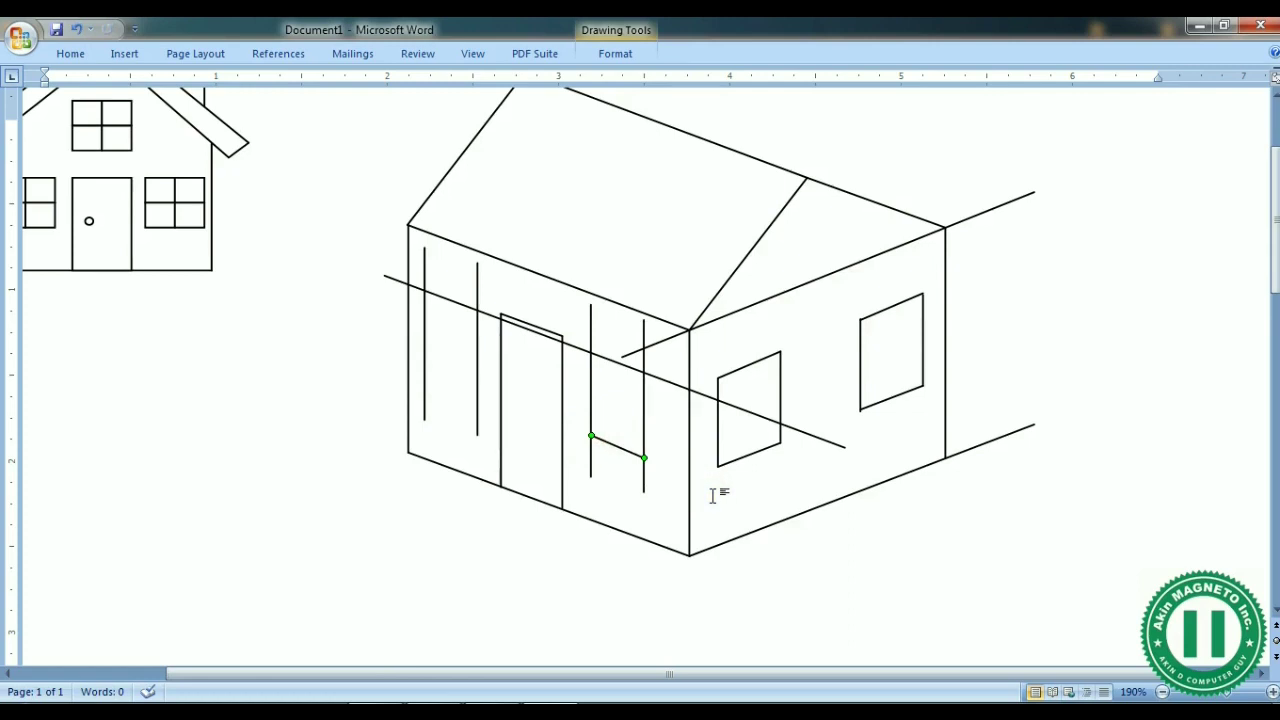
drag(1228, 697, 1248, 692)
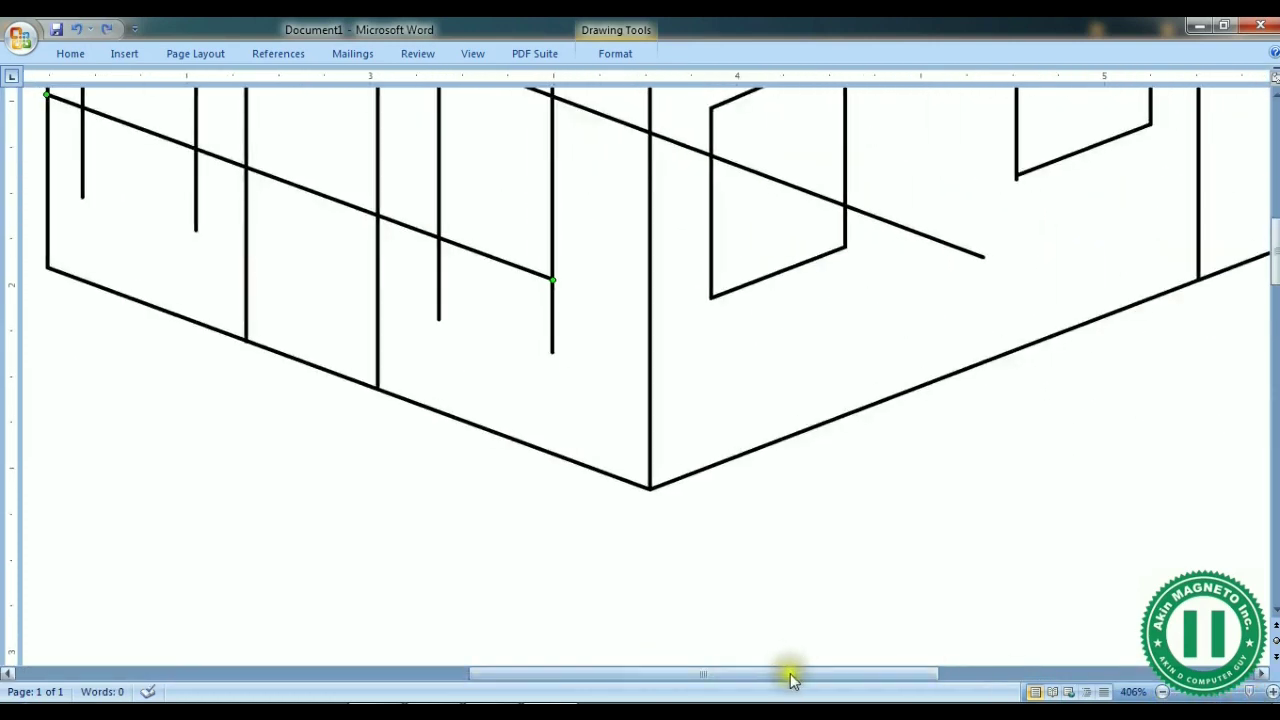
Step: Shorten the front-wall diagonal line from its left end
drag(790, 679, 863, 677)
mouse_move(1275, 275)
mouse_down()
mouse_move(1272, 224)
mouse_move(1274, 262)
mouse_up()
drag(617, 686, 440, 677)
scroll(1220, 246, up, 3)
scroll(1266, 214, down, 2)
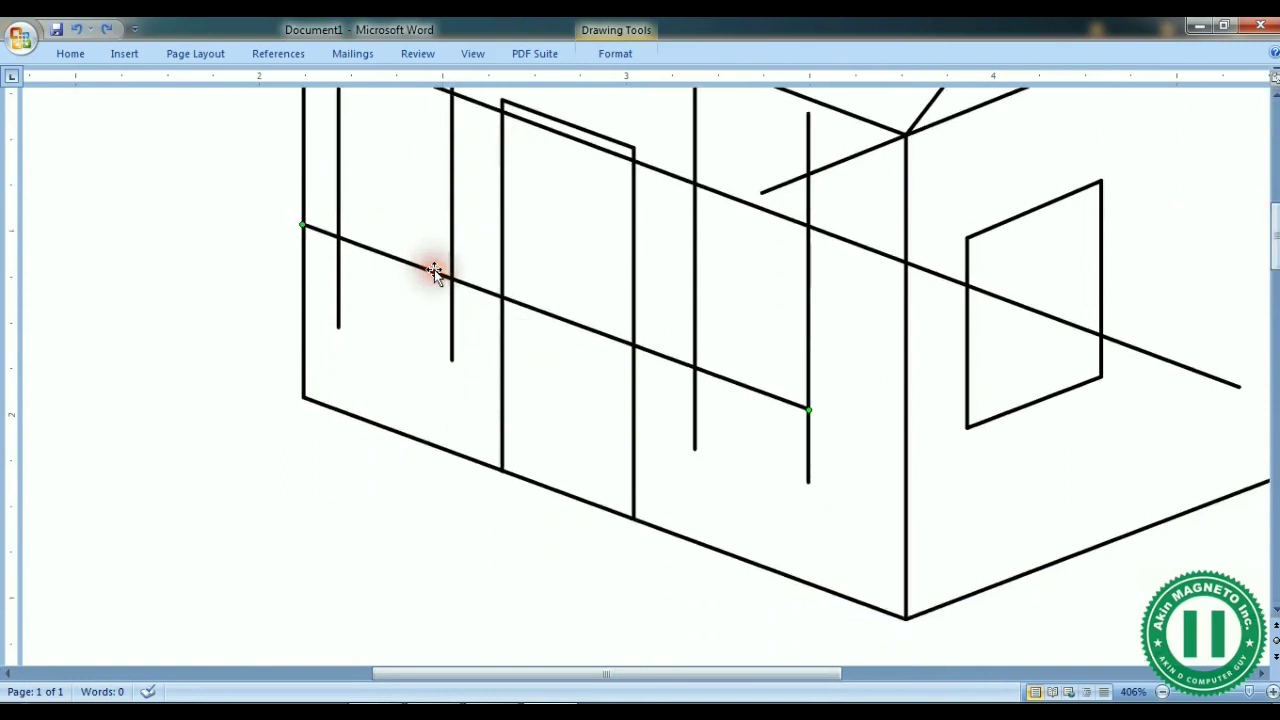
click(305, 226)
drag(305, 226, 695, 368)
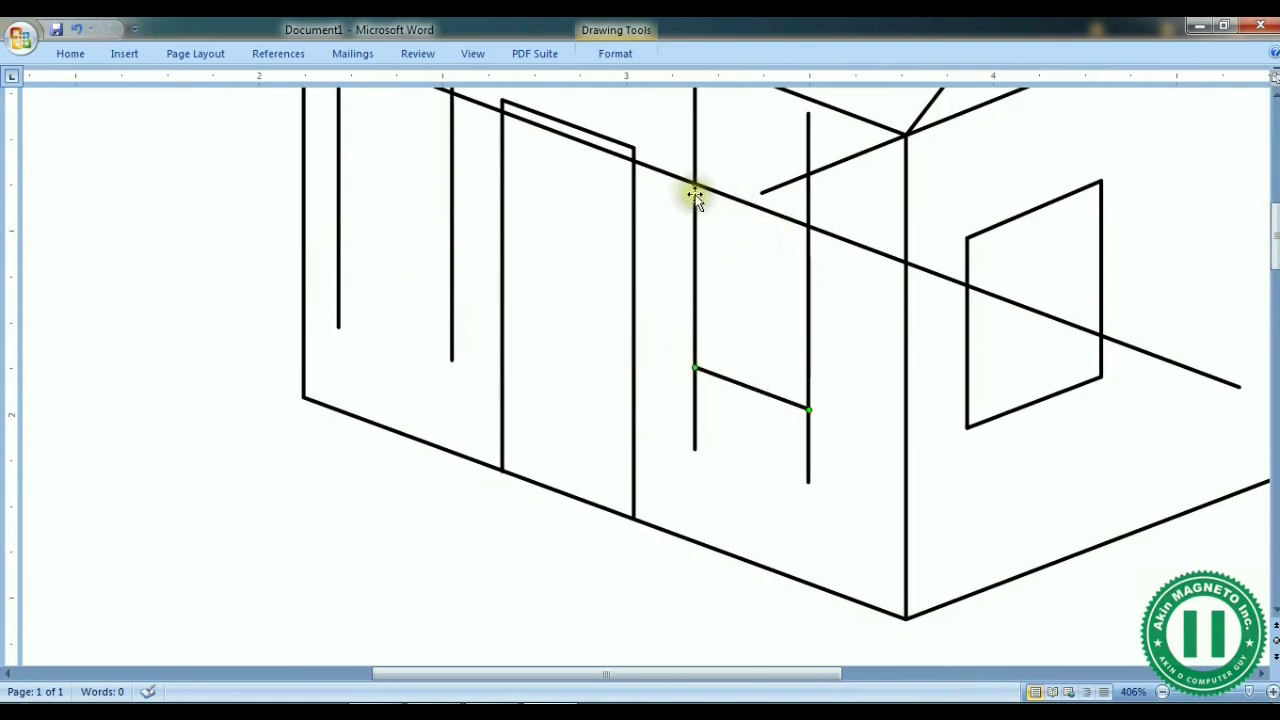
scroll(782, 284, up, 1)
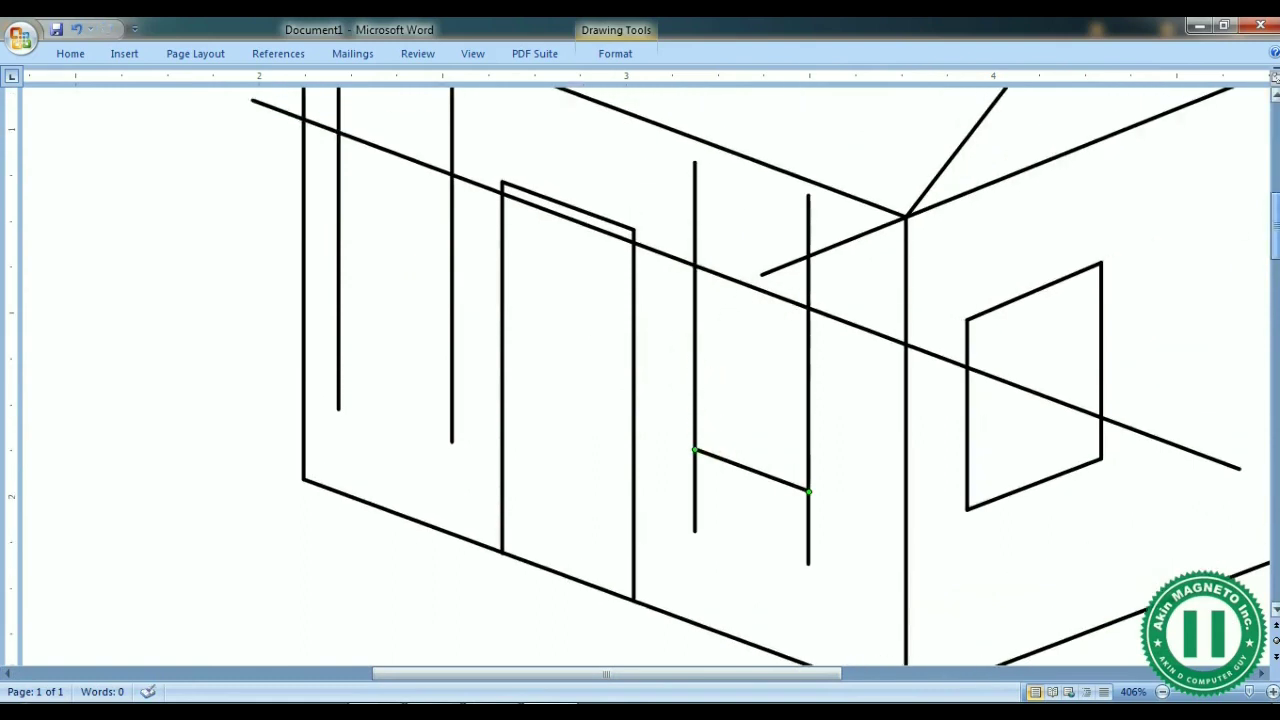
click(762, 290)
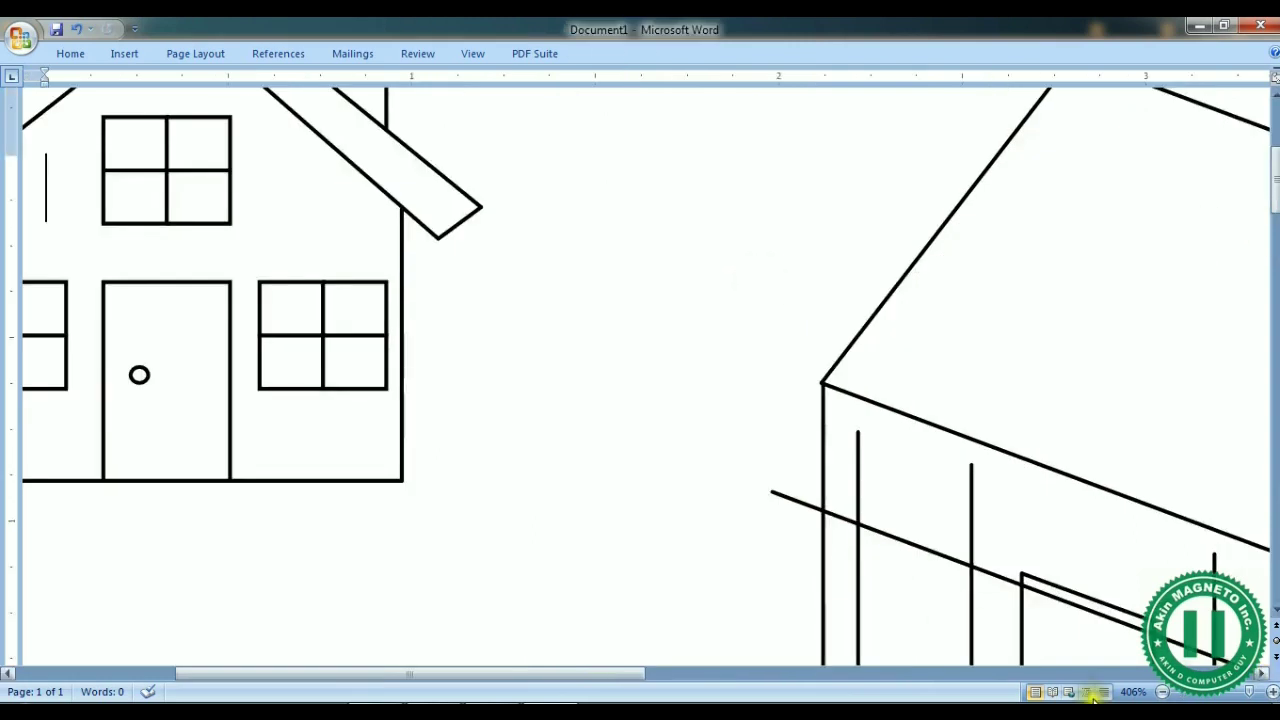
Step: Shorten the long front-wall diagonal so its right end stops at the vertical line
drag(586, 675, 878, 675)
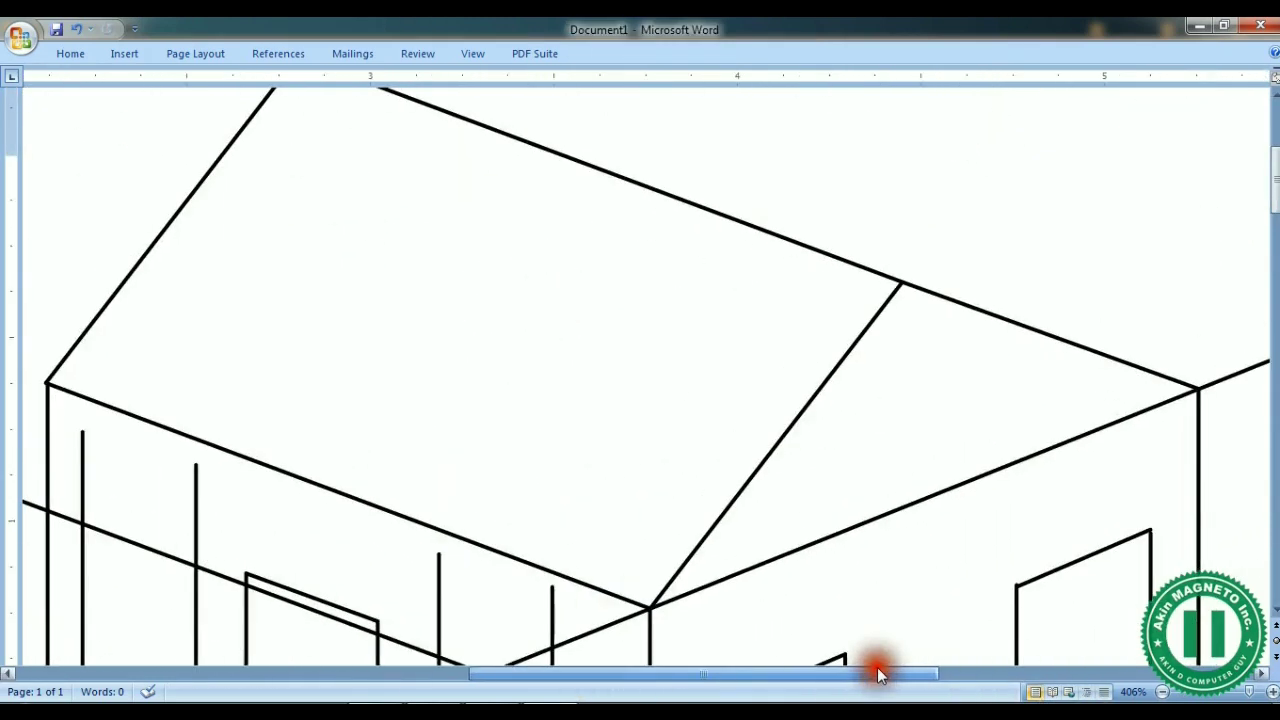
mouse_move(1275, 185)
mouse_down()
mouse_move(1275, 254)
mouse_move(1275, 224)
mouse_up()
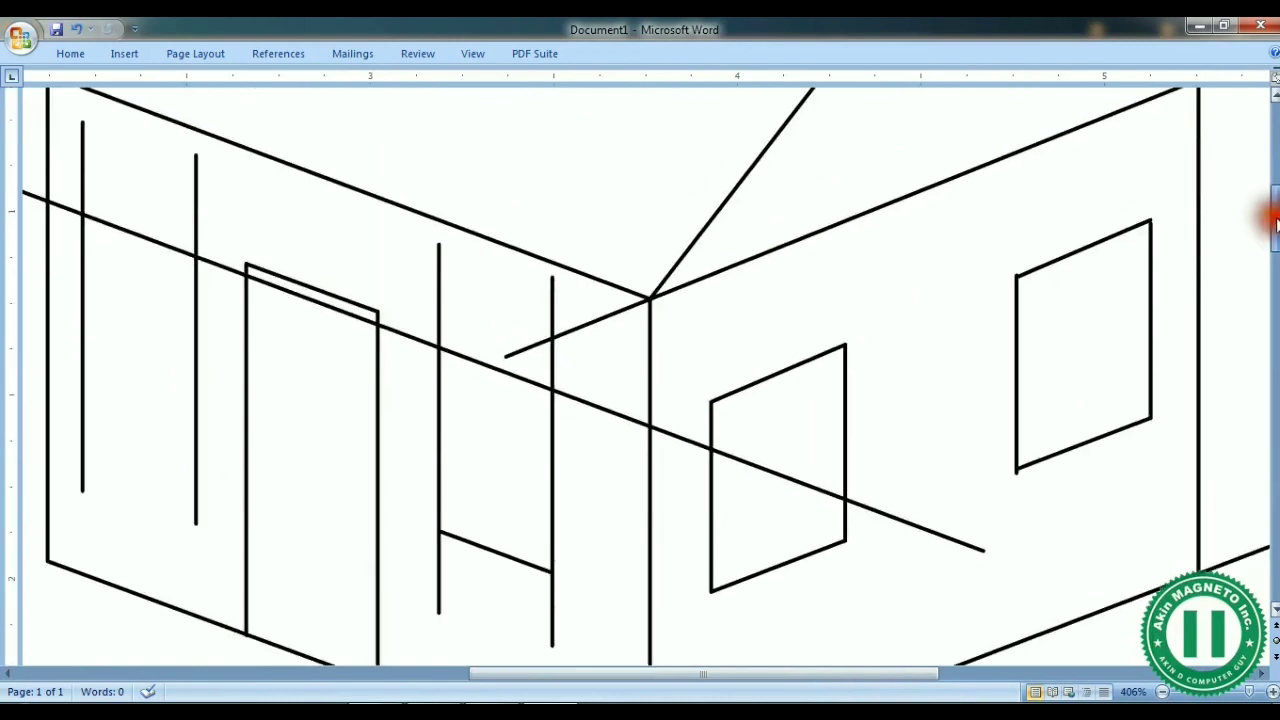
click(500, 368)
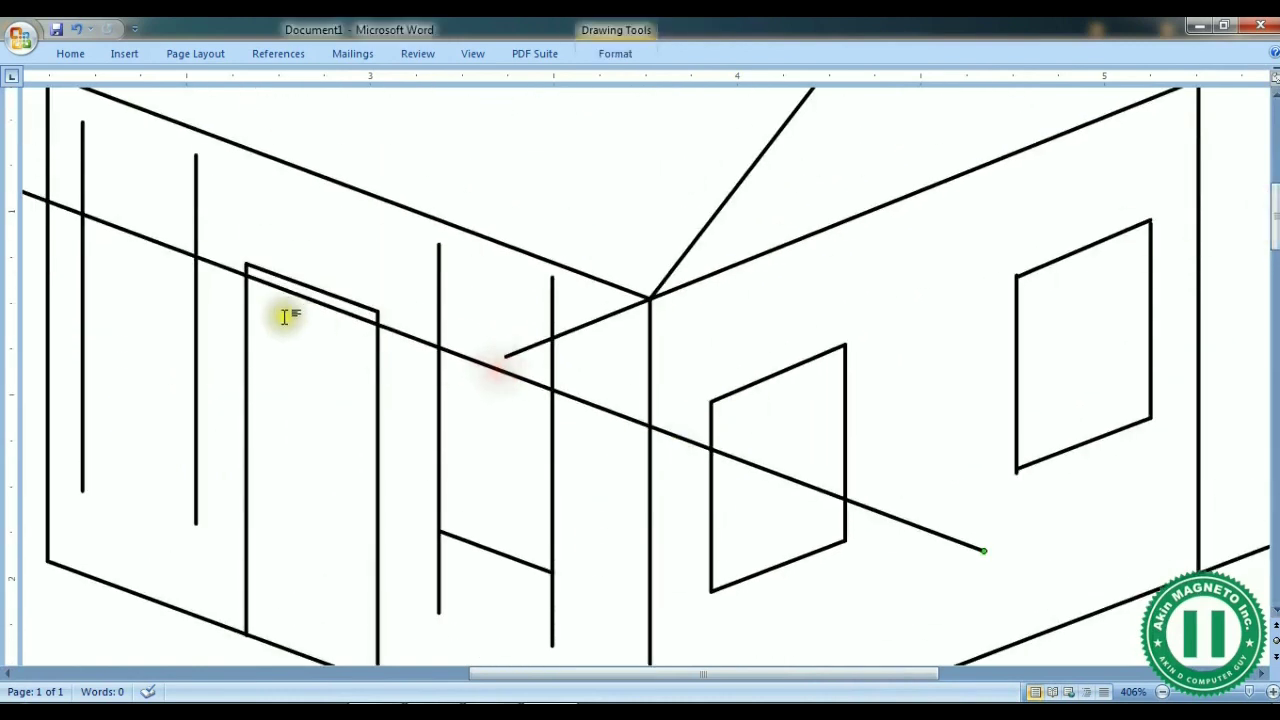
drag(984, 550, 554, 390)
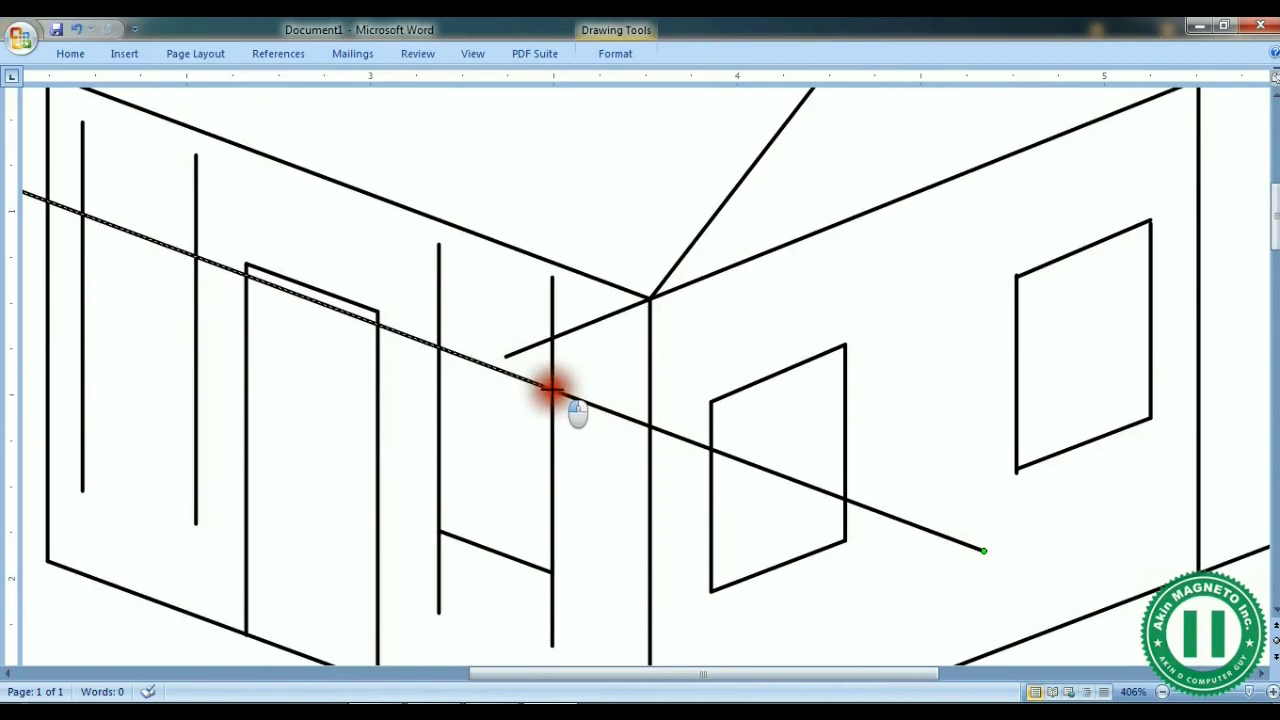
drag(552, 388, 552, 389)
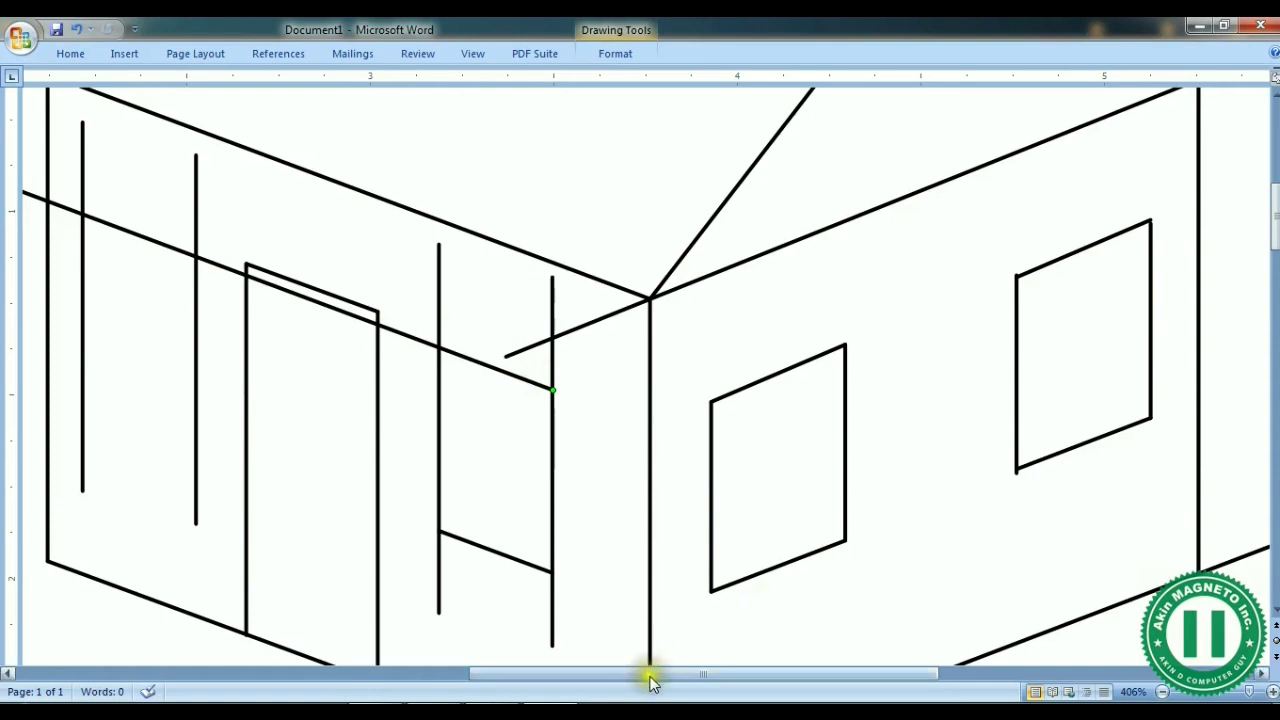
Step: Trim the bottom ends of the window's two verticals and lower the left one's top
click(552, 623)
drag(552, 572, 552, 572)
click(438, 610)
drag(438, 610, 438, 530)
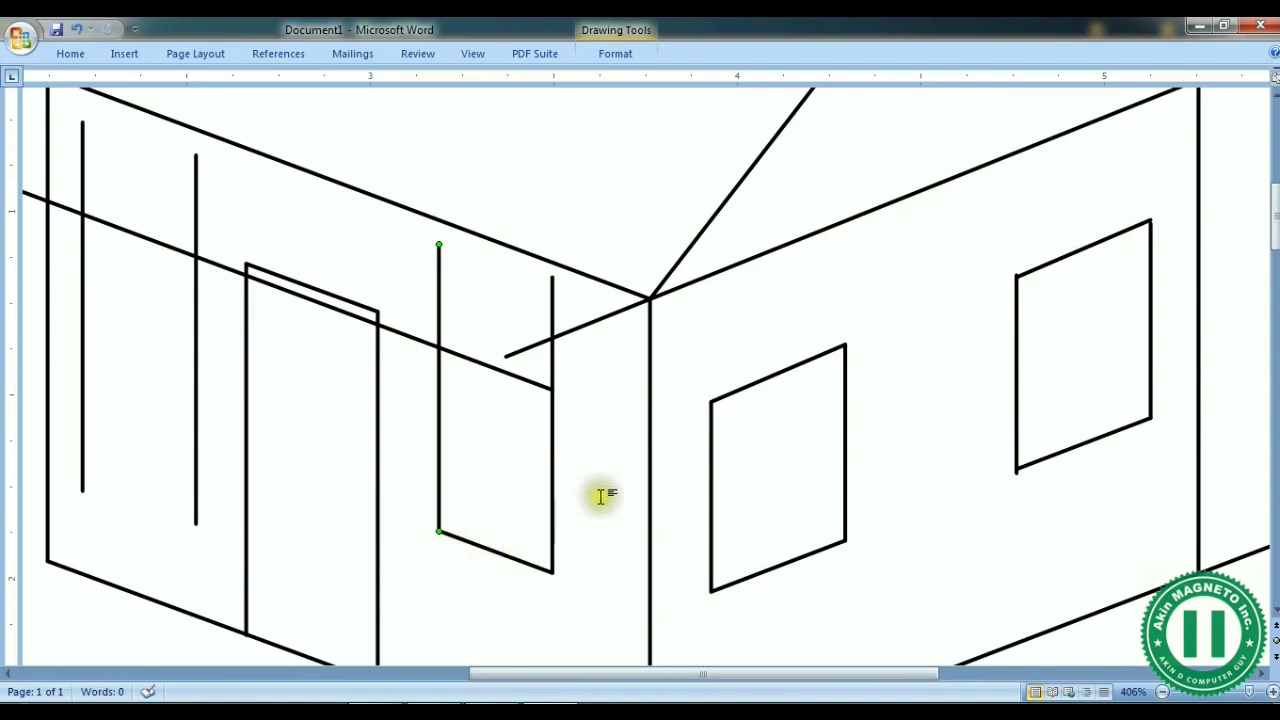
drag(438, 243, 438, 244)
click(438, 350)
drag(438, 347, 438, 347)
Step: Shorten the right window vertical from the top and align the left vertical's top end
click(552, 283)
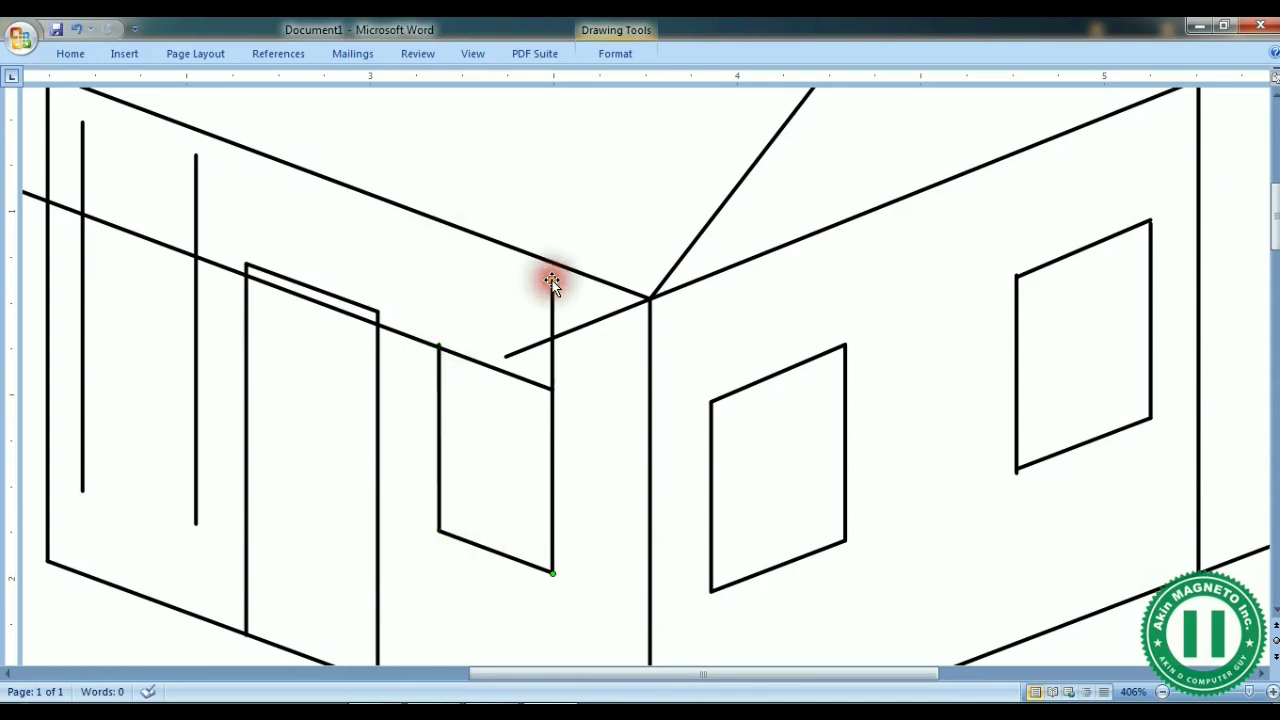
drag(552, 277, 552, 388)
click(438, 362)
drag(438, 345, 440, 348)
click(440, 346)
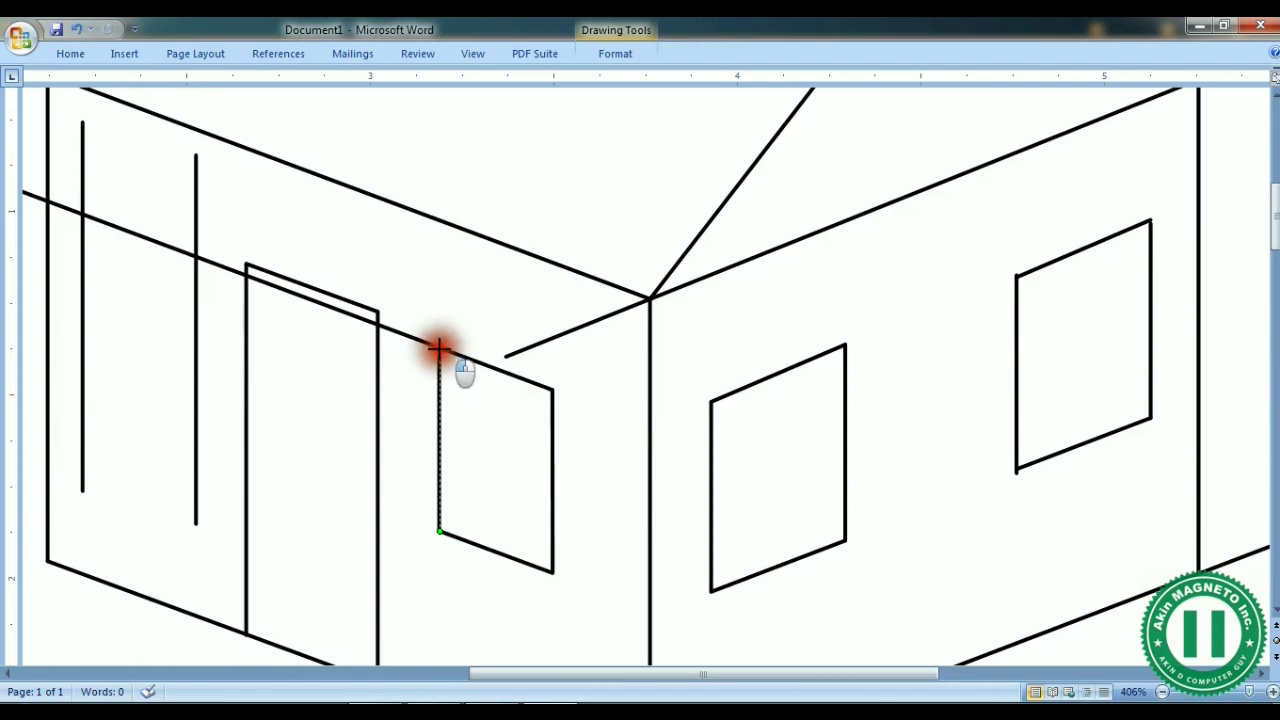
drag(438, 347, 443, 351)
Step: Shorten the window's top edge so it ends at the corner
click(518, 376)
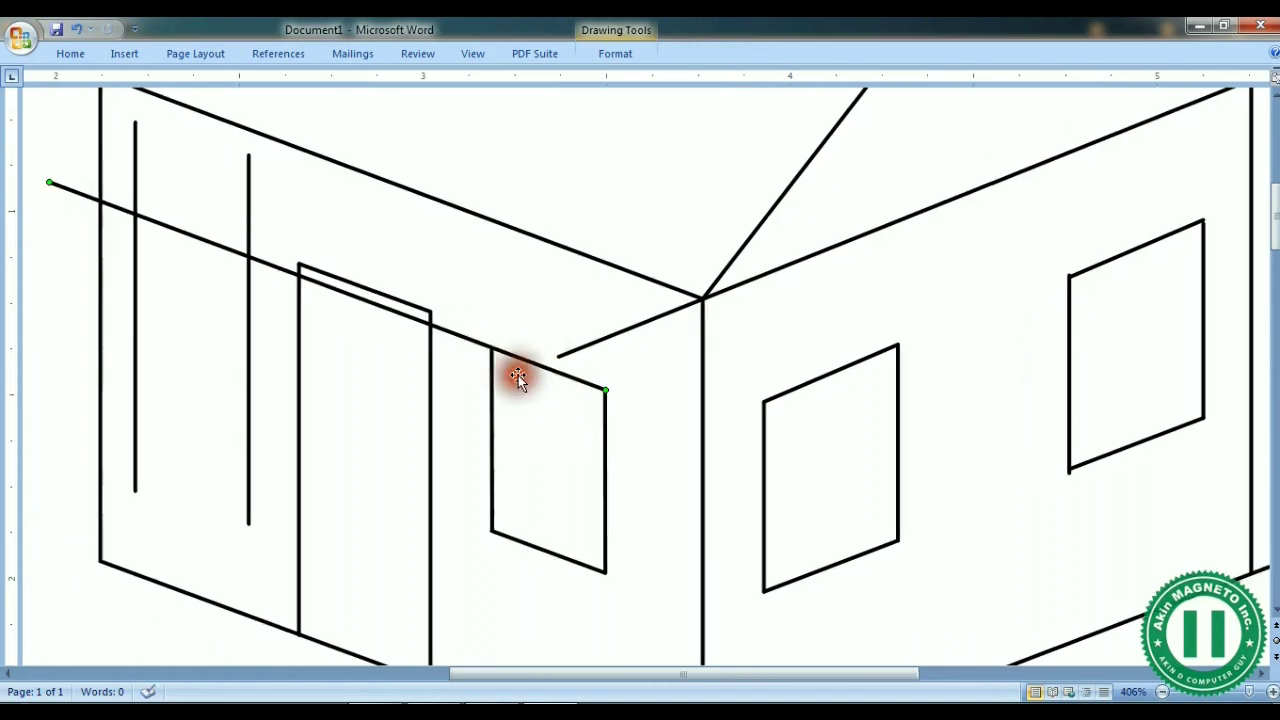
click(457, 336)
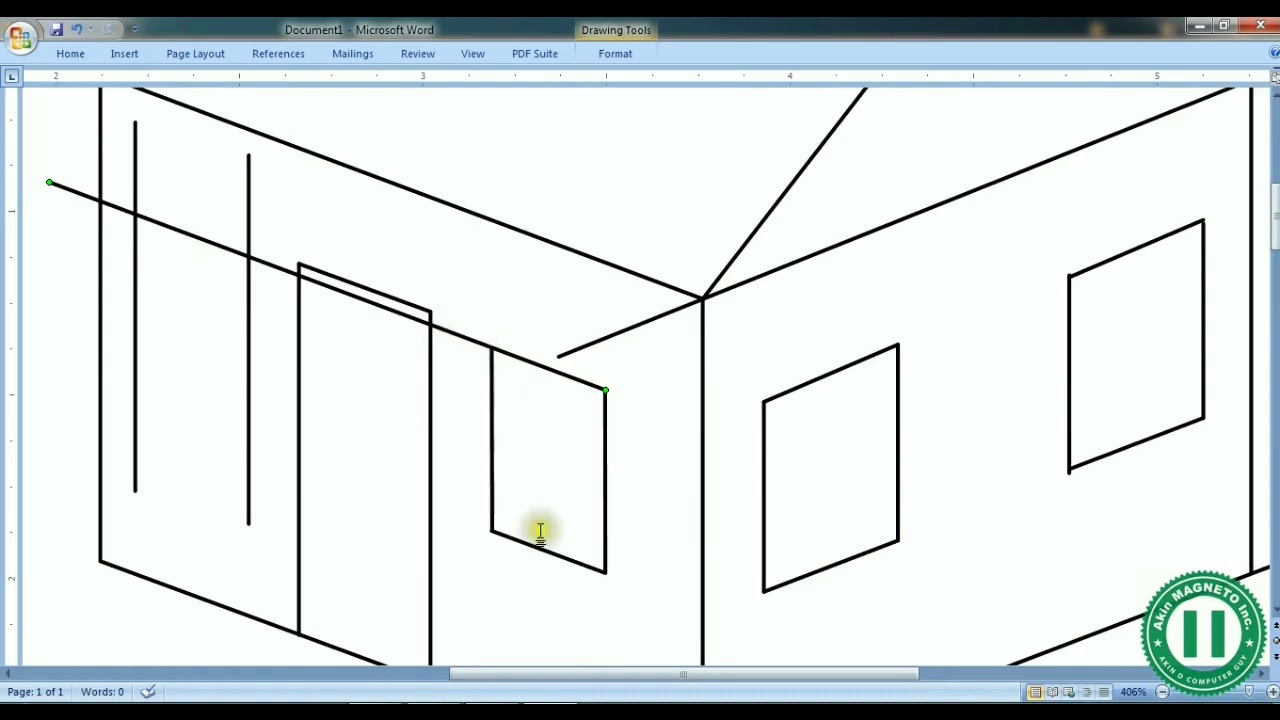
drag(49, 183, 491, 349)
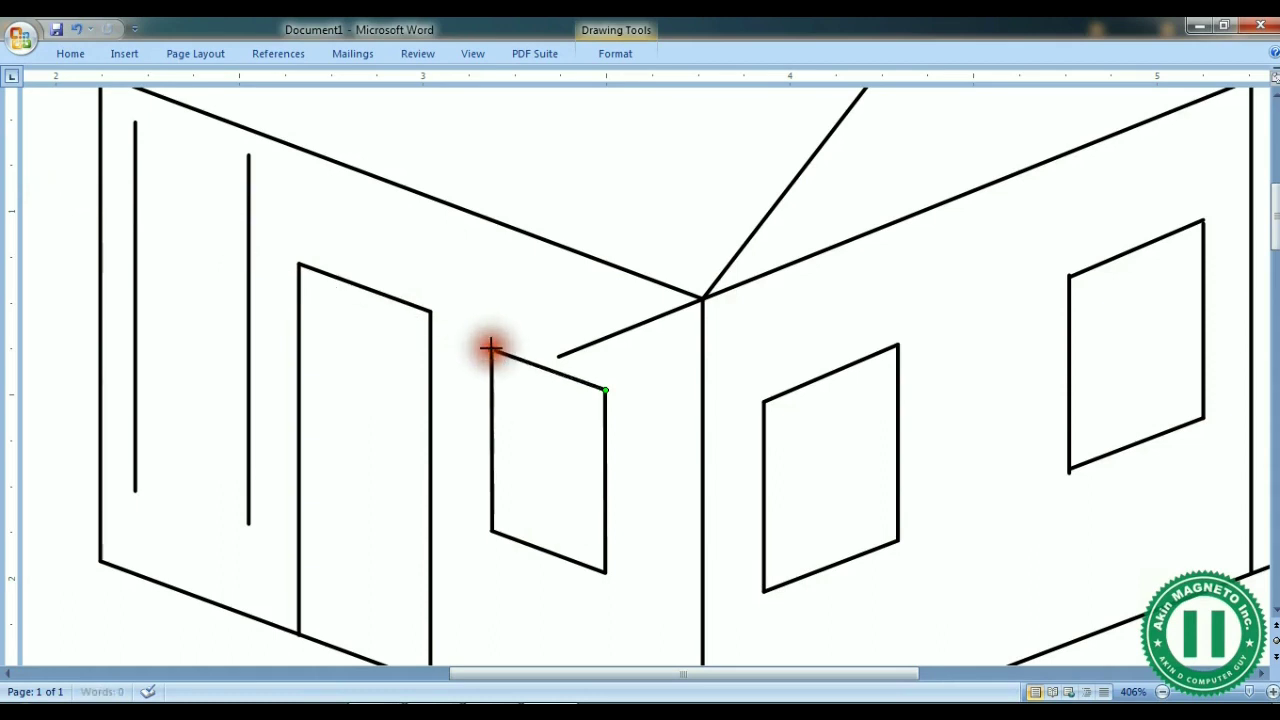
shift+click(553, 555)
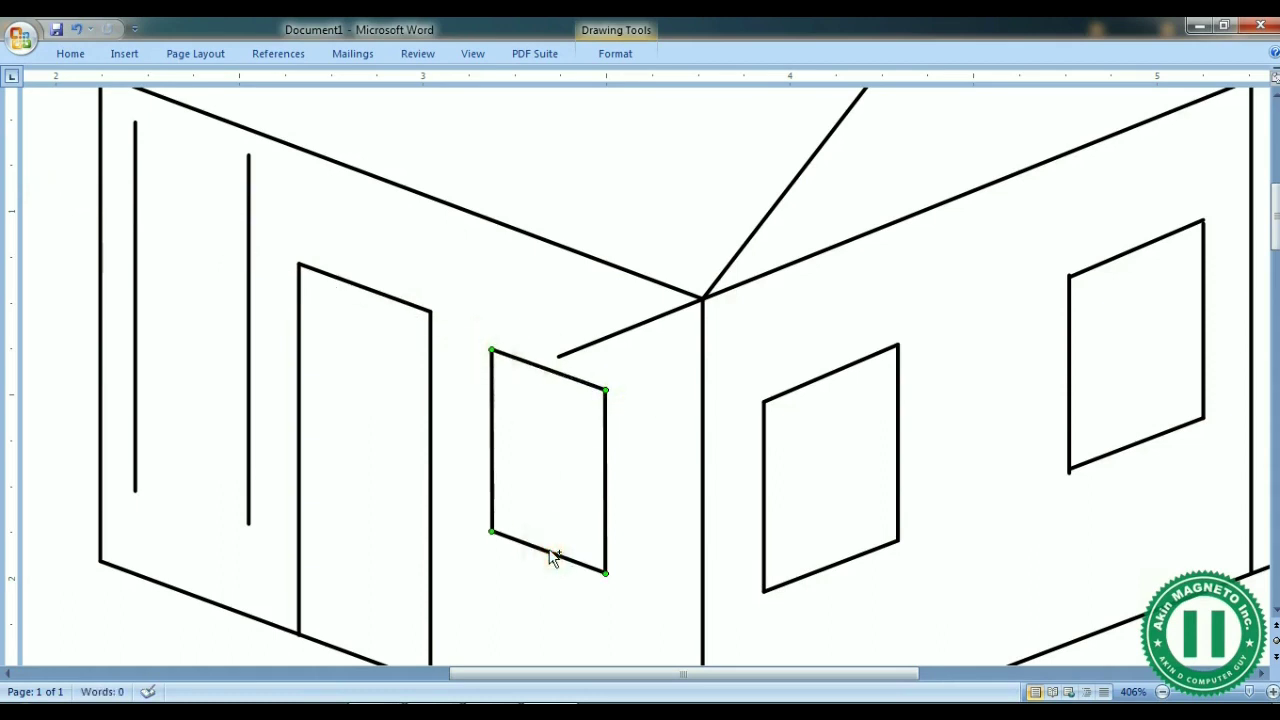
key(ctrl+d)
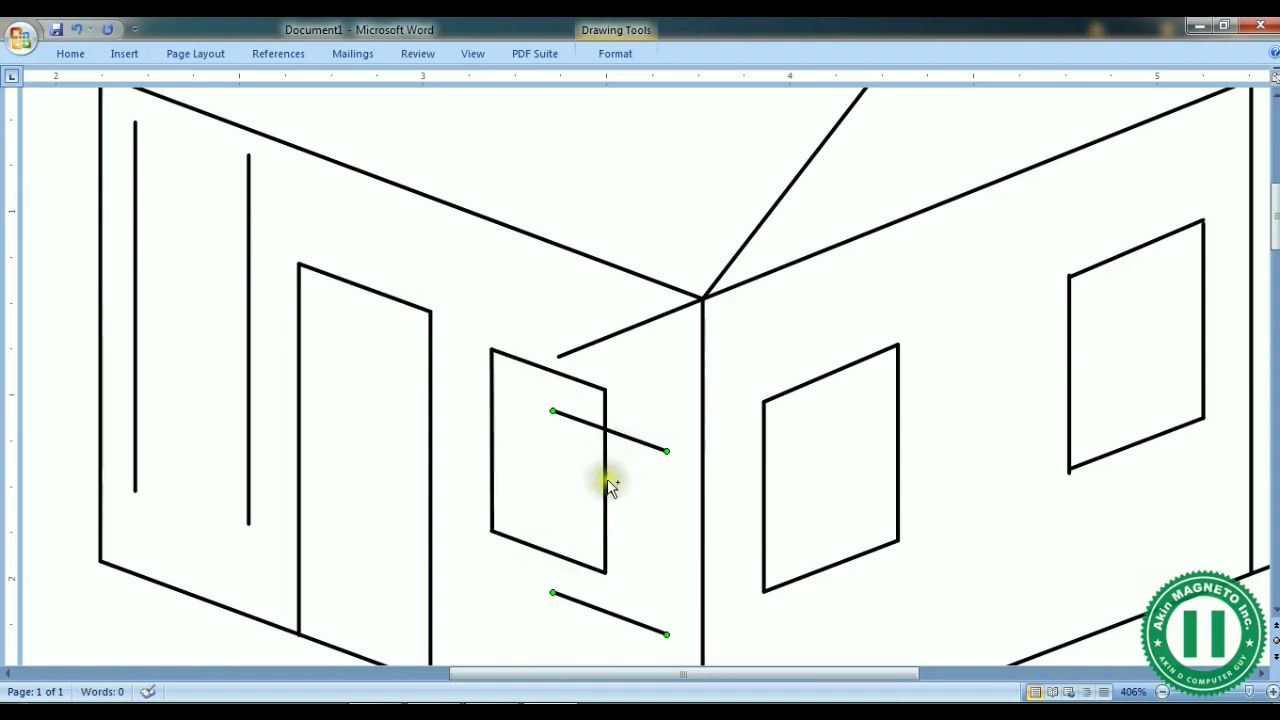
key(ctrl+z)
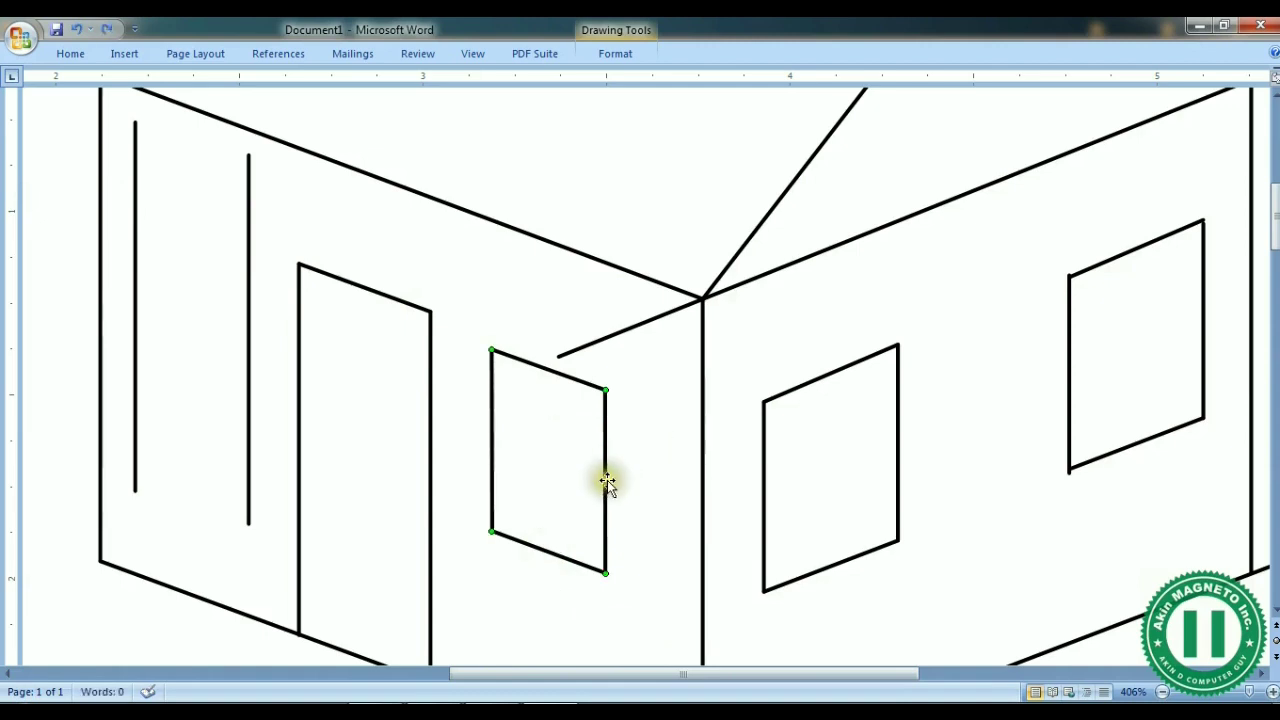
Step: Select the window's right, bottom and left edge lines together
click(605, 482)
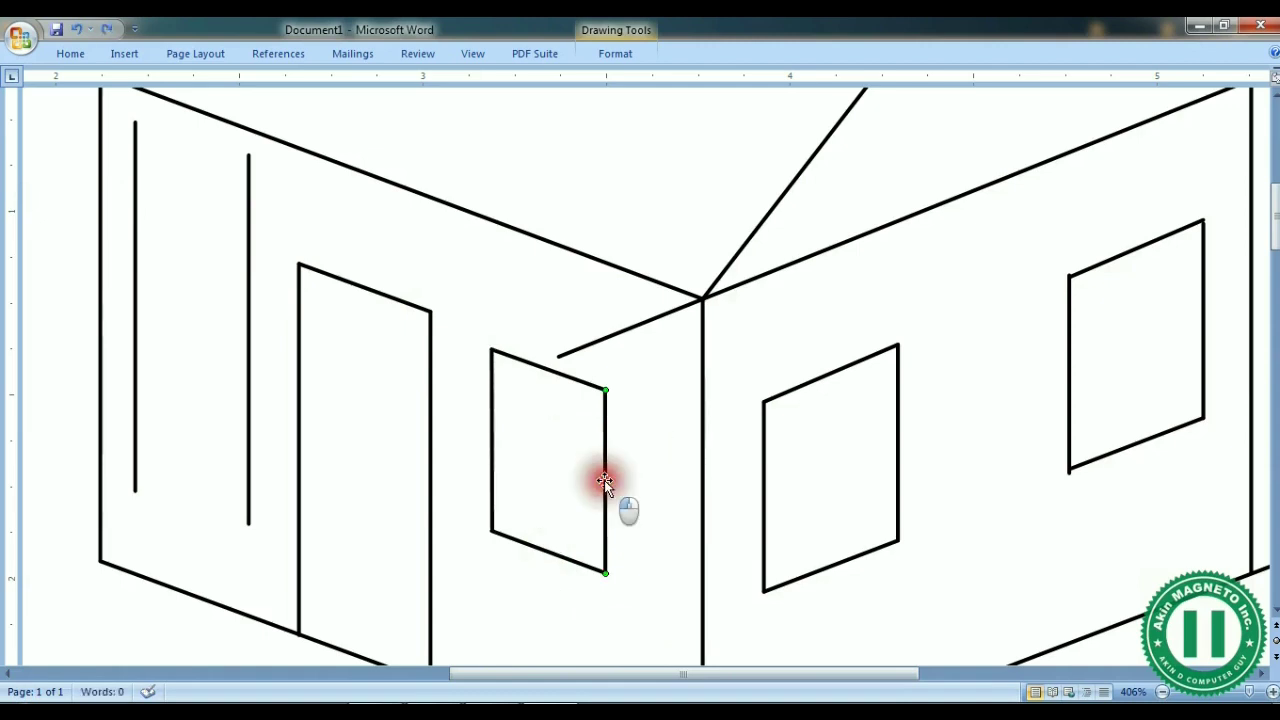
shift+click(576, 567)
shift+click(493, 497)
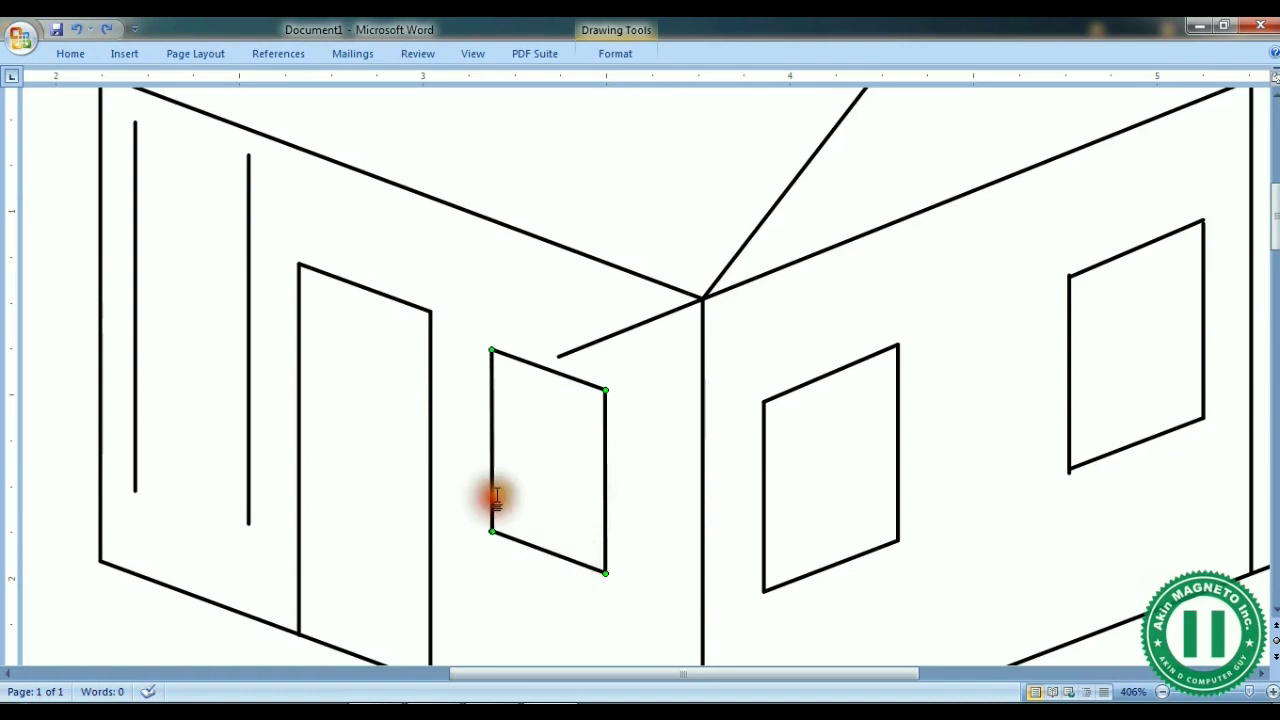
Step: Group the window's edge lines and place a copy of the window on the left wall
right_click(571, 380)
mouse_move(714, 453)
click(790, 463)
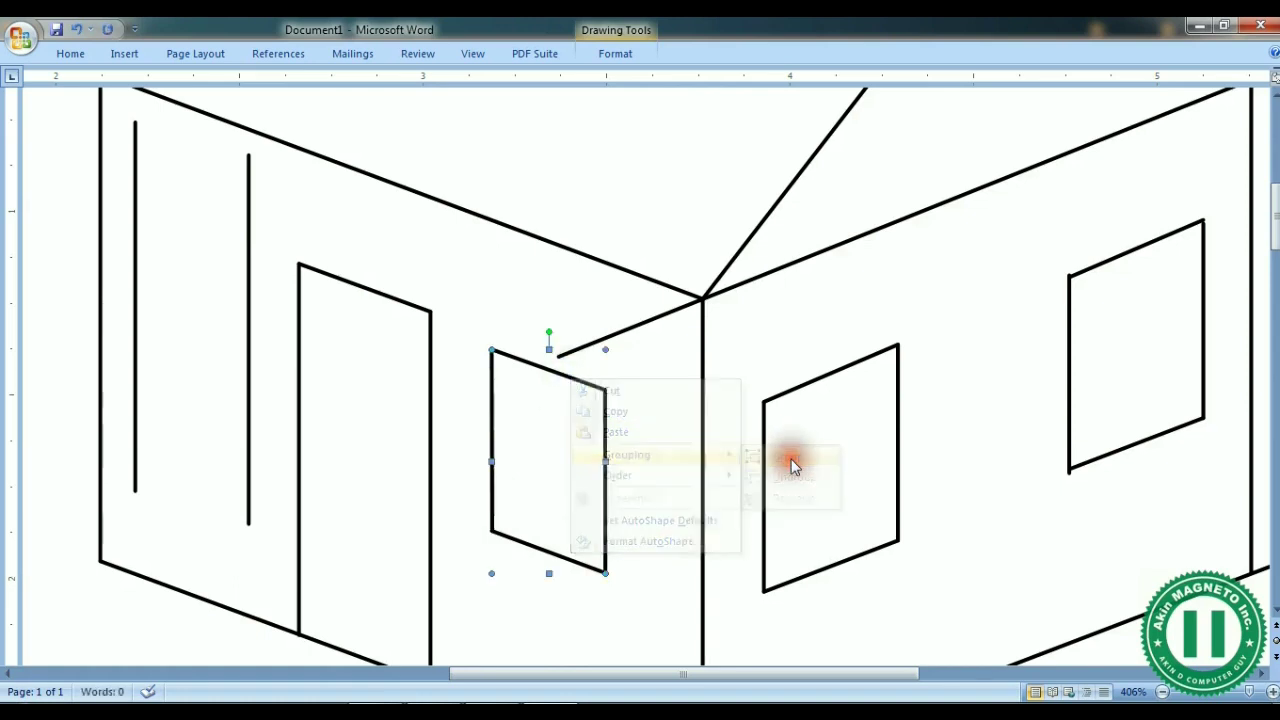
key(ctrl+c)
key(ctrl+v)
drag(621, 432, 198, 249)
click(249, 485)
click(133, 463)
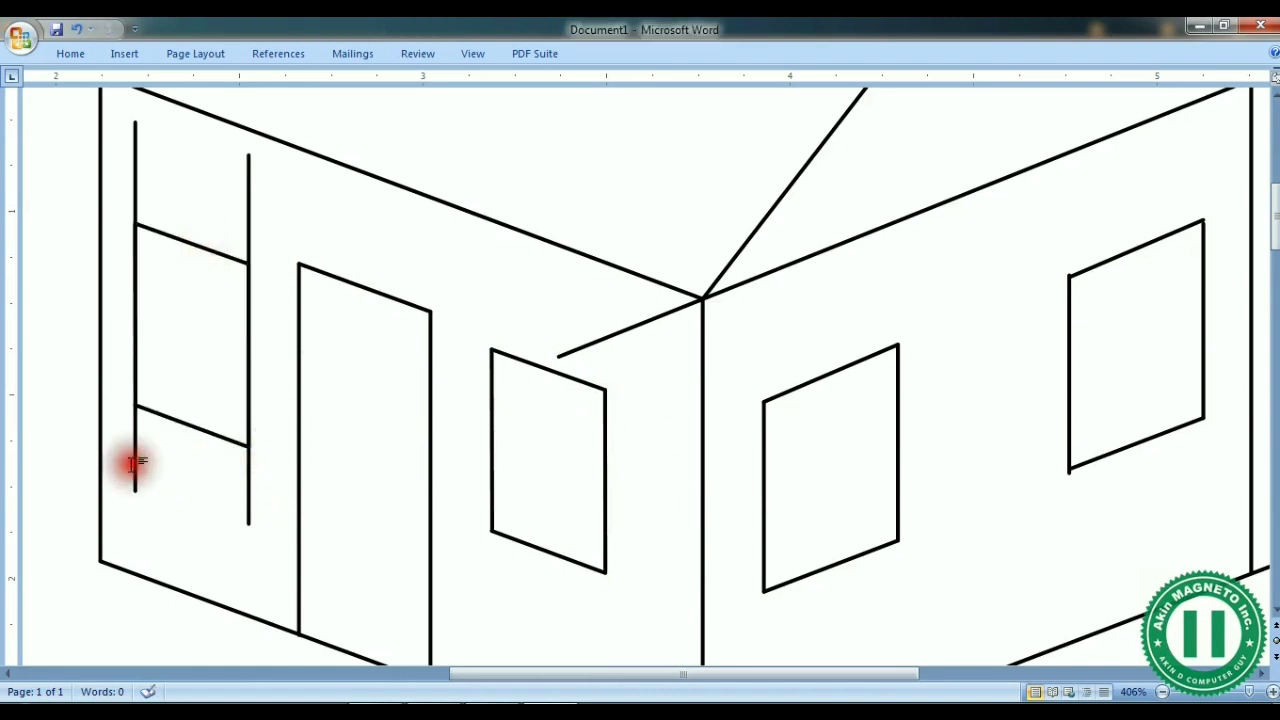
click(249, 489)
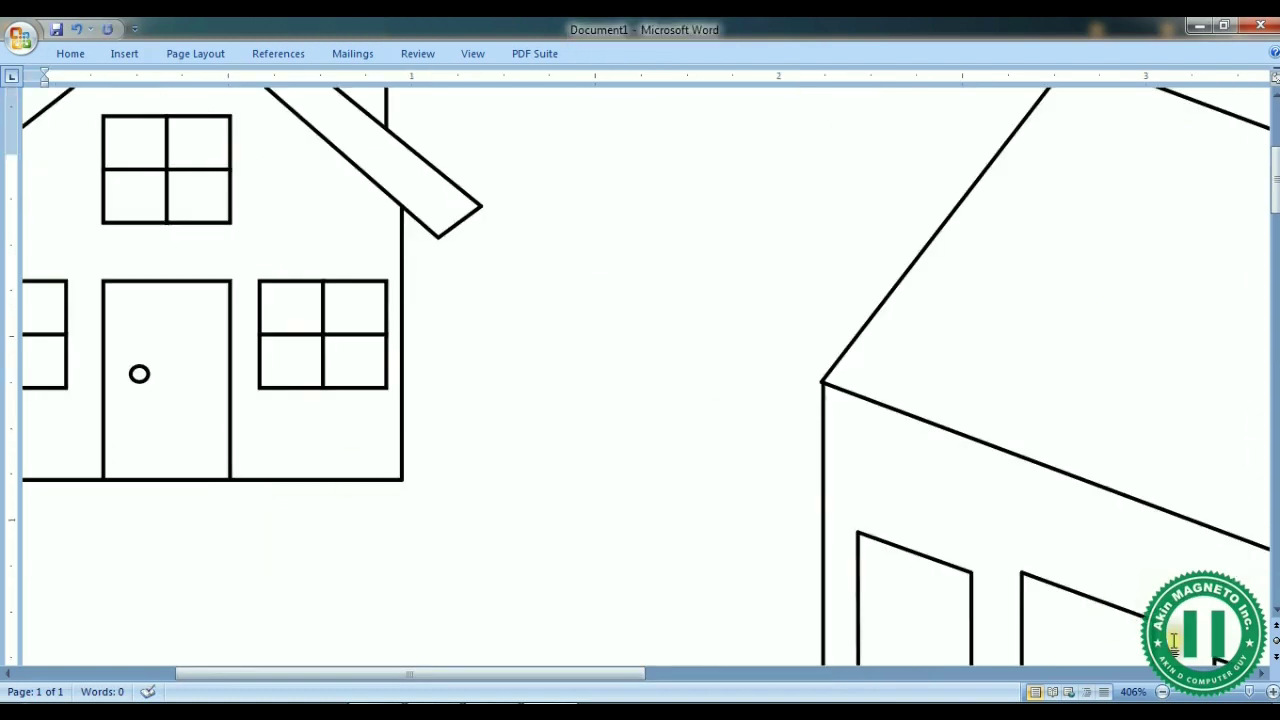
Step: Shorten the lower right wall line to the corner and delete the overhanging roof line
click(1161, 692)
click(1161, 692)
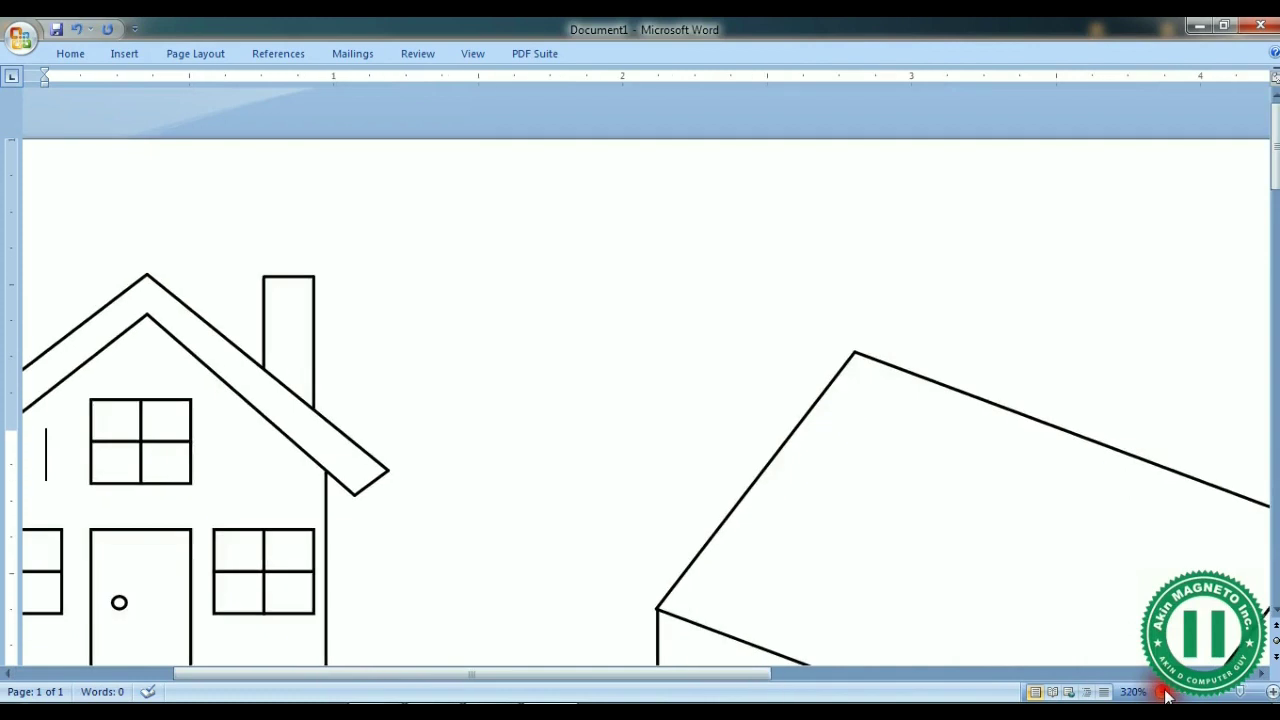
click(1161, 692)
click(1161, 692)
click(1161, 692)
click(1161, 692)
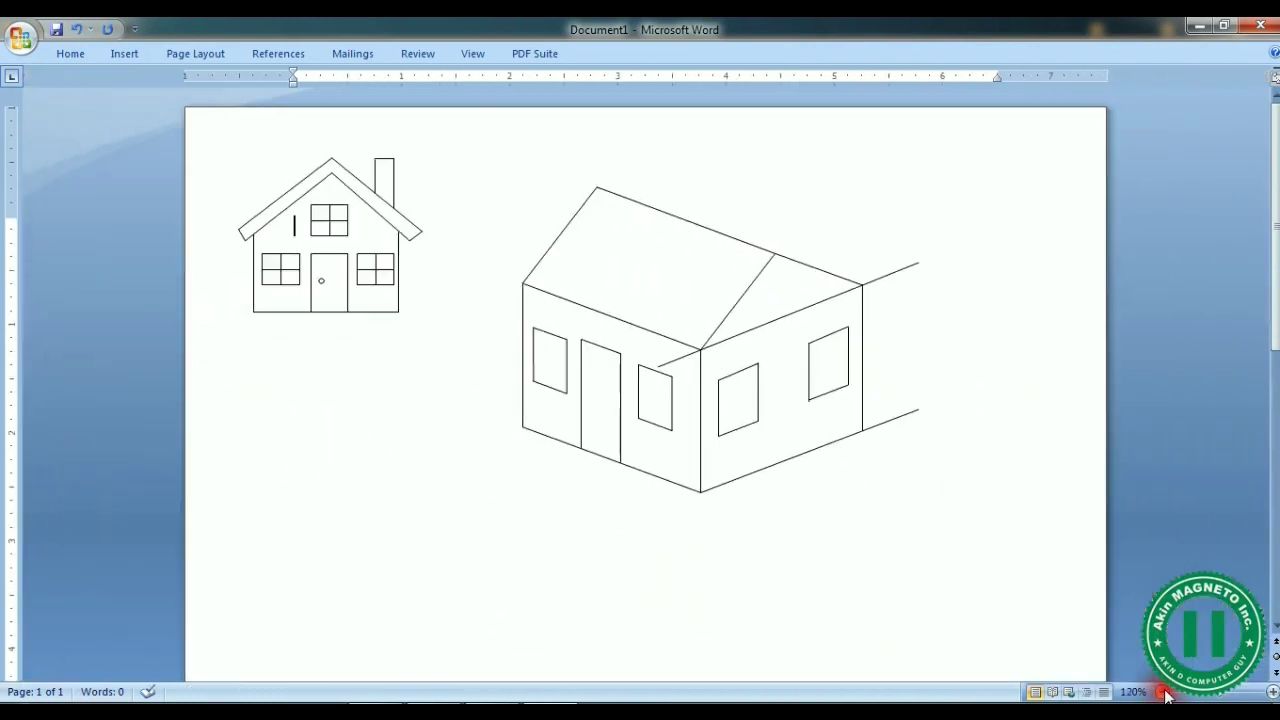
click(914, 415)
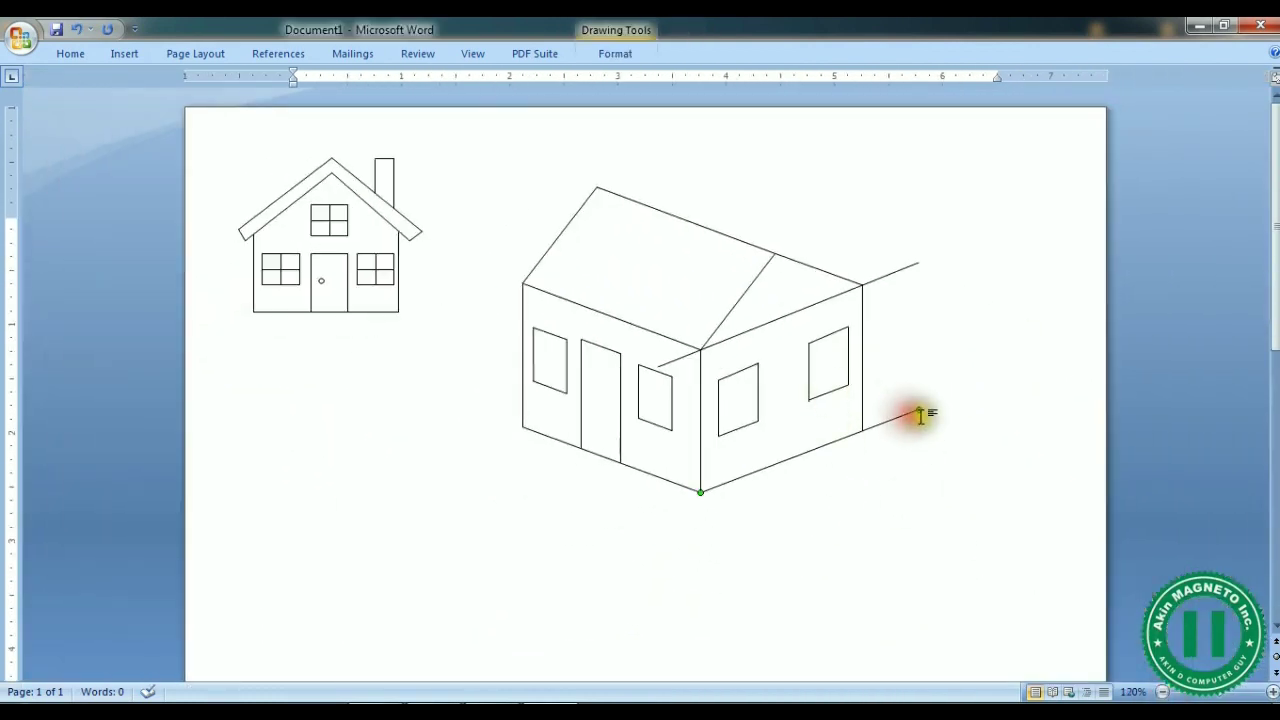
drag(890, 414, 862, 430)
click(876, 283)
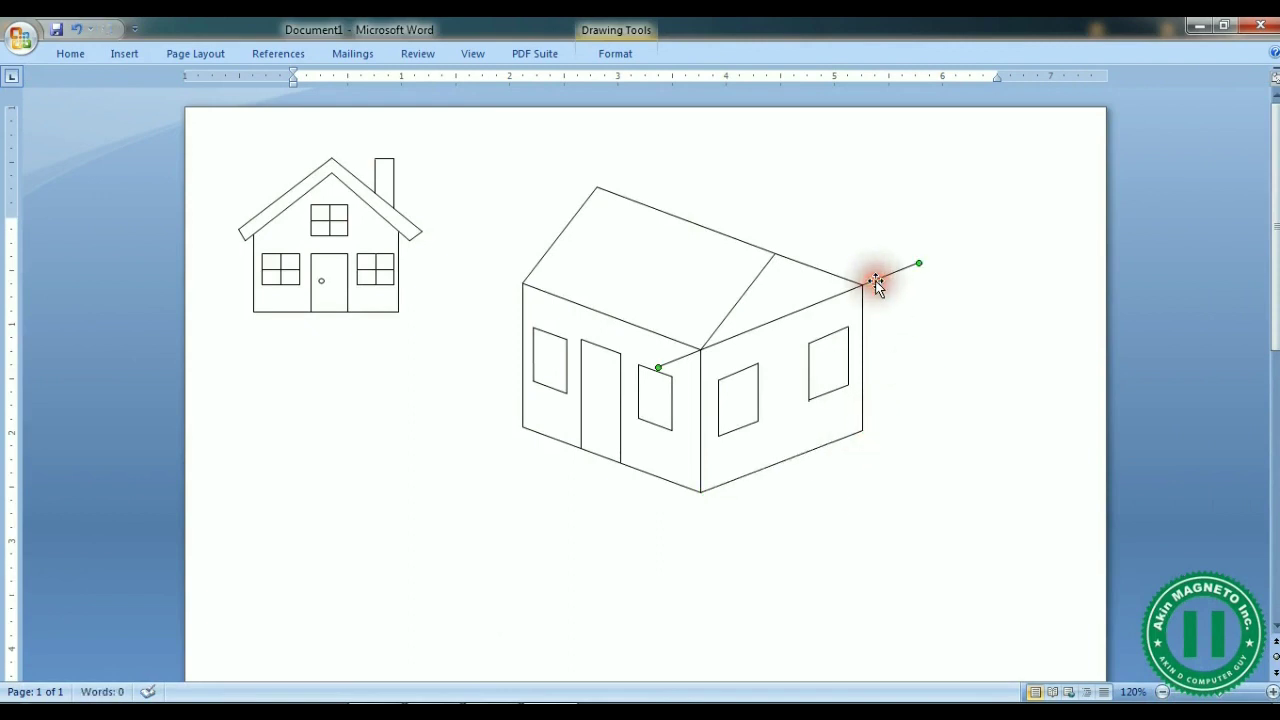
key(Delete)
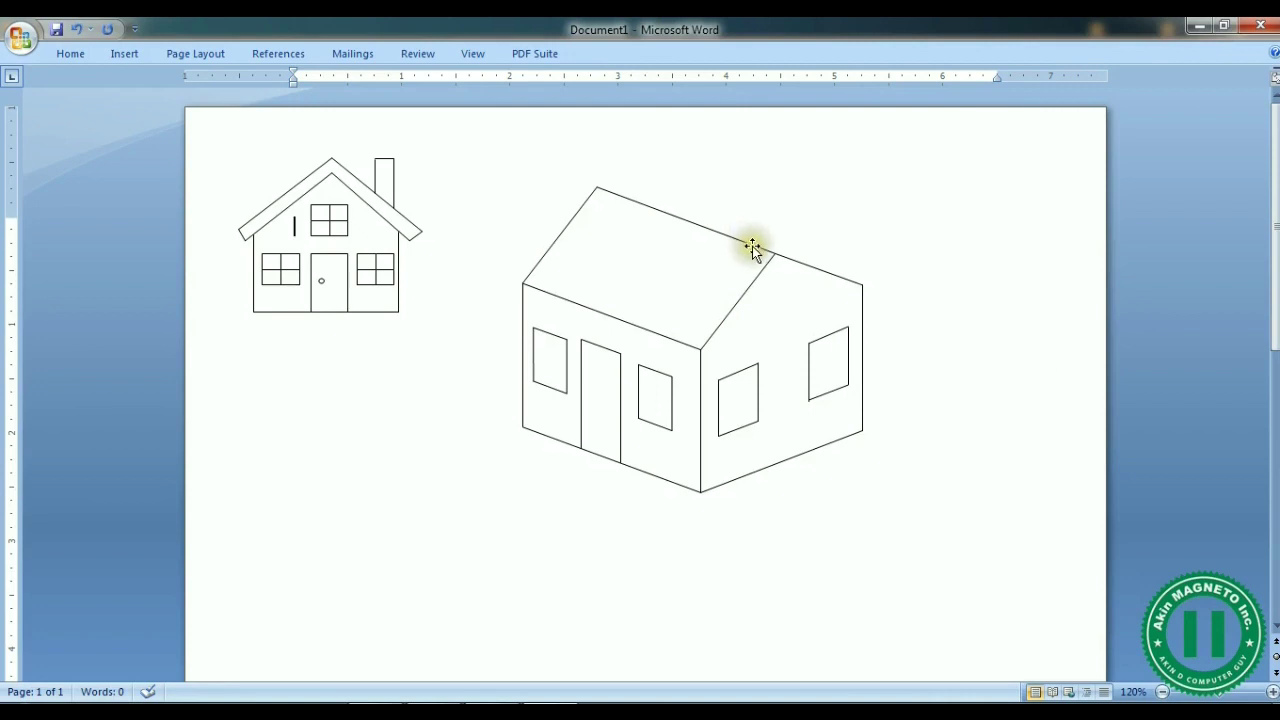
Step: Place two copies of a door line on the roof as the chimney's upright sides
click(582, 367)
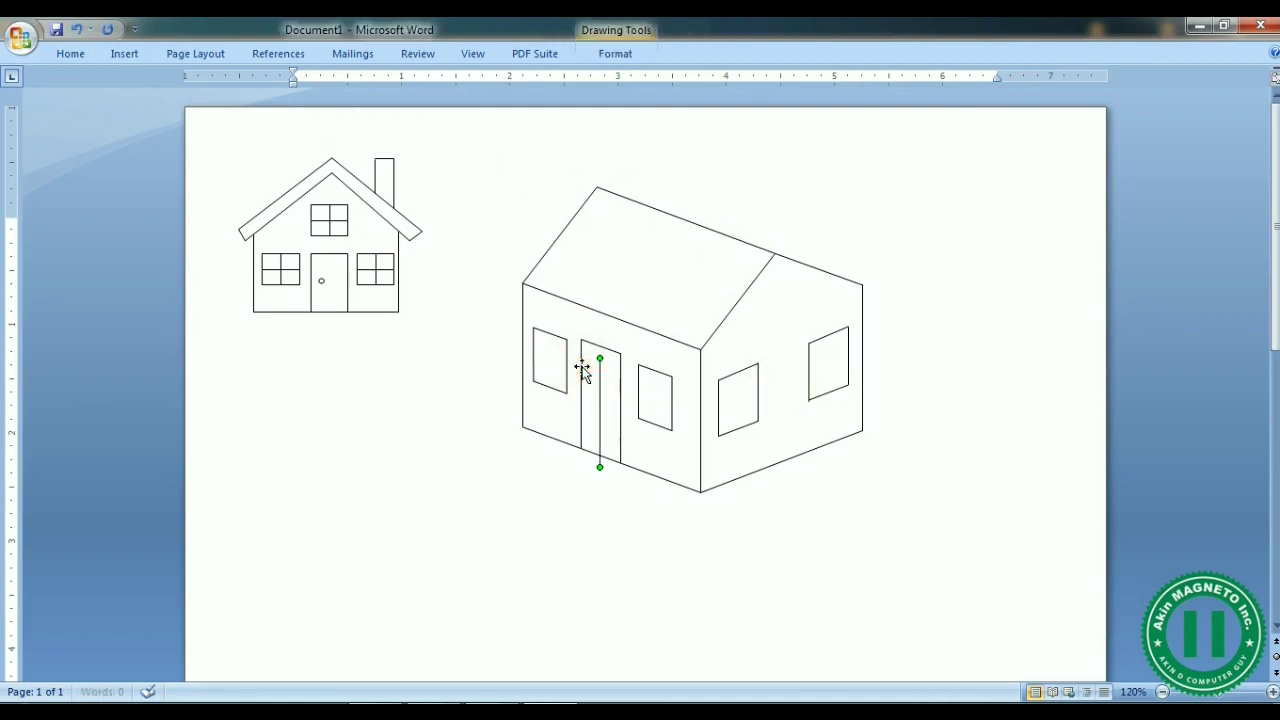
drag(600, 385, 615, 166)
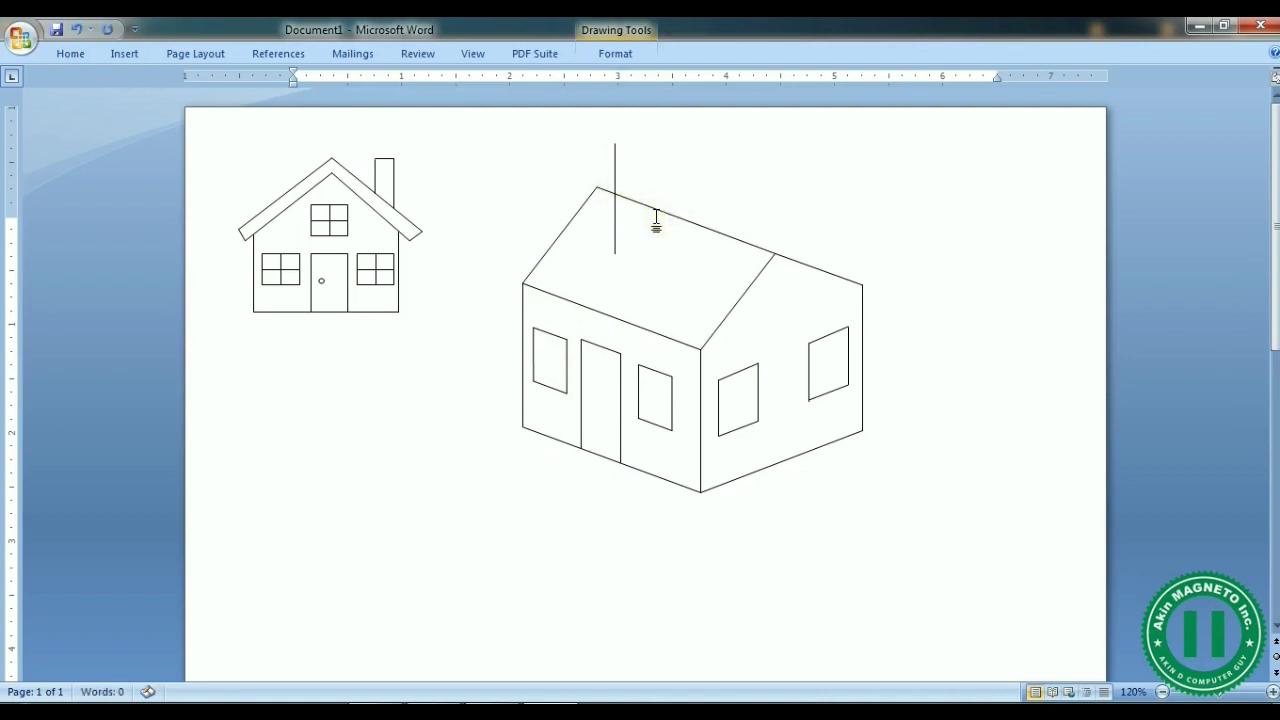
click(616, 233)
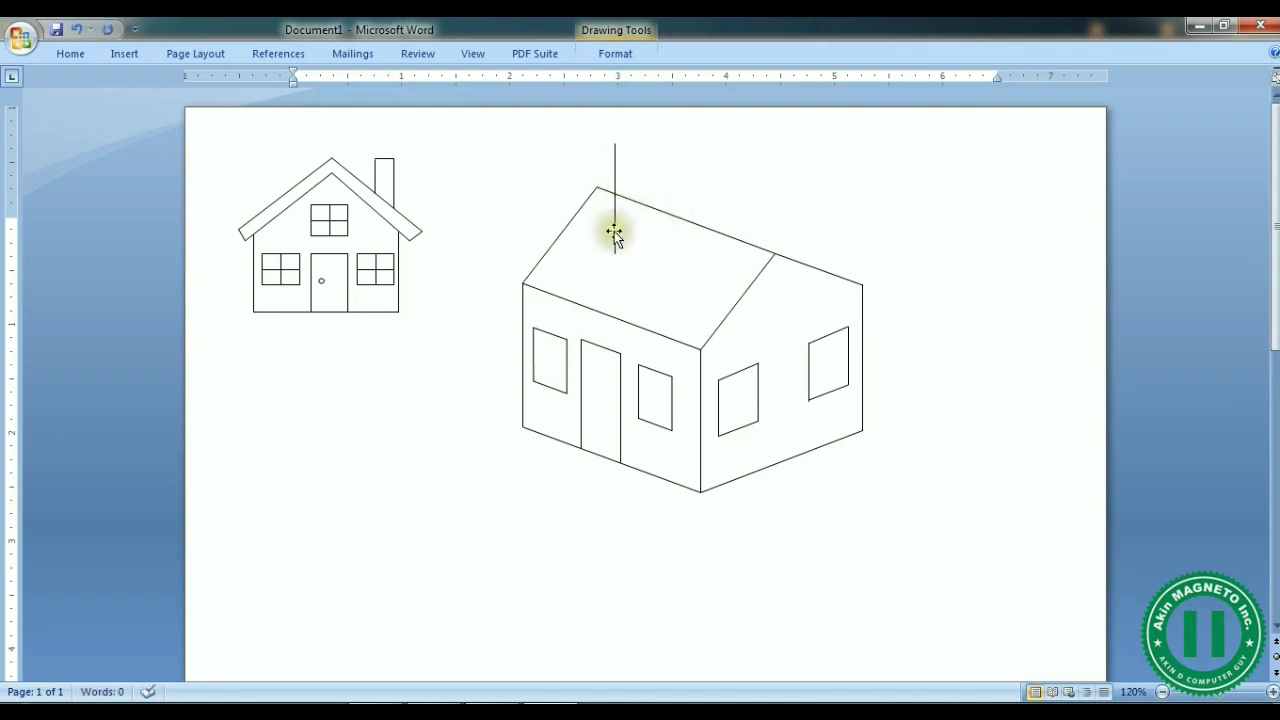
key(ctrl+d)
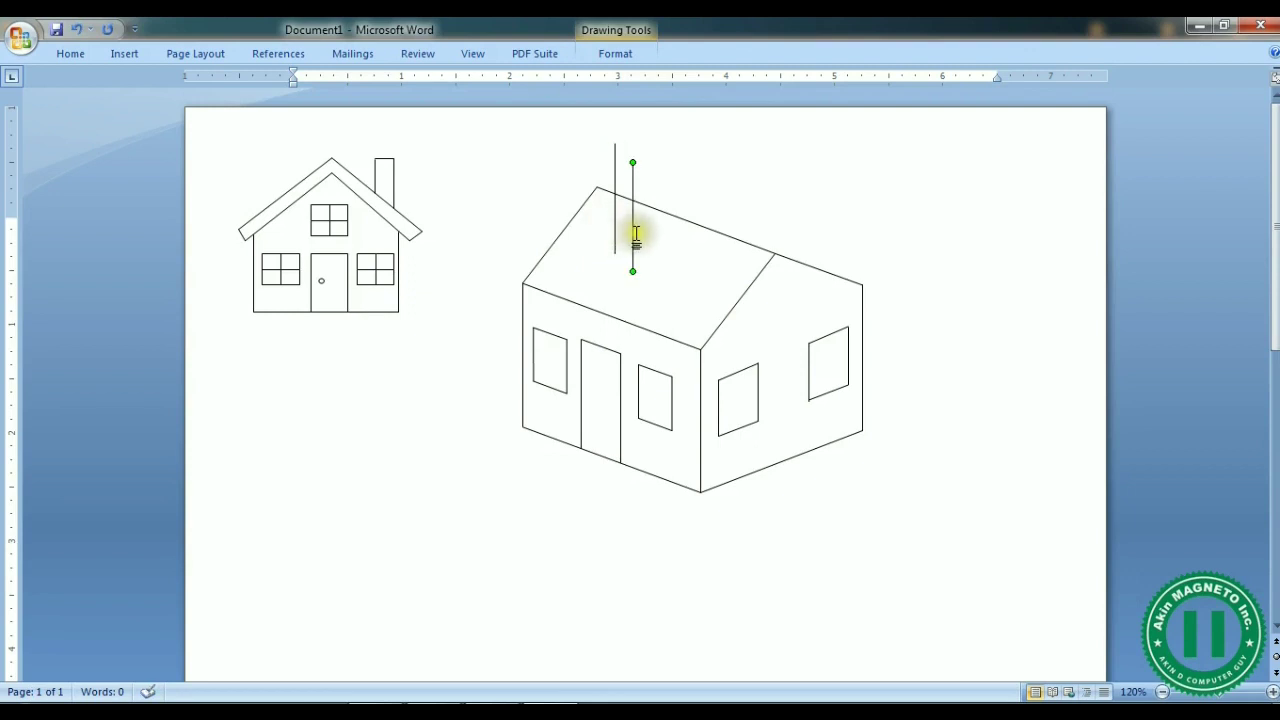
drag(633, 235, 647, 227)
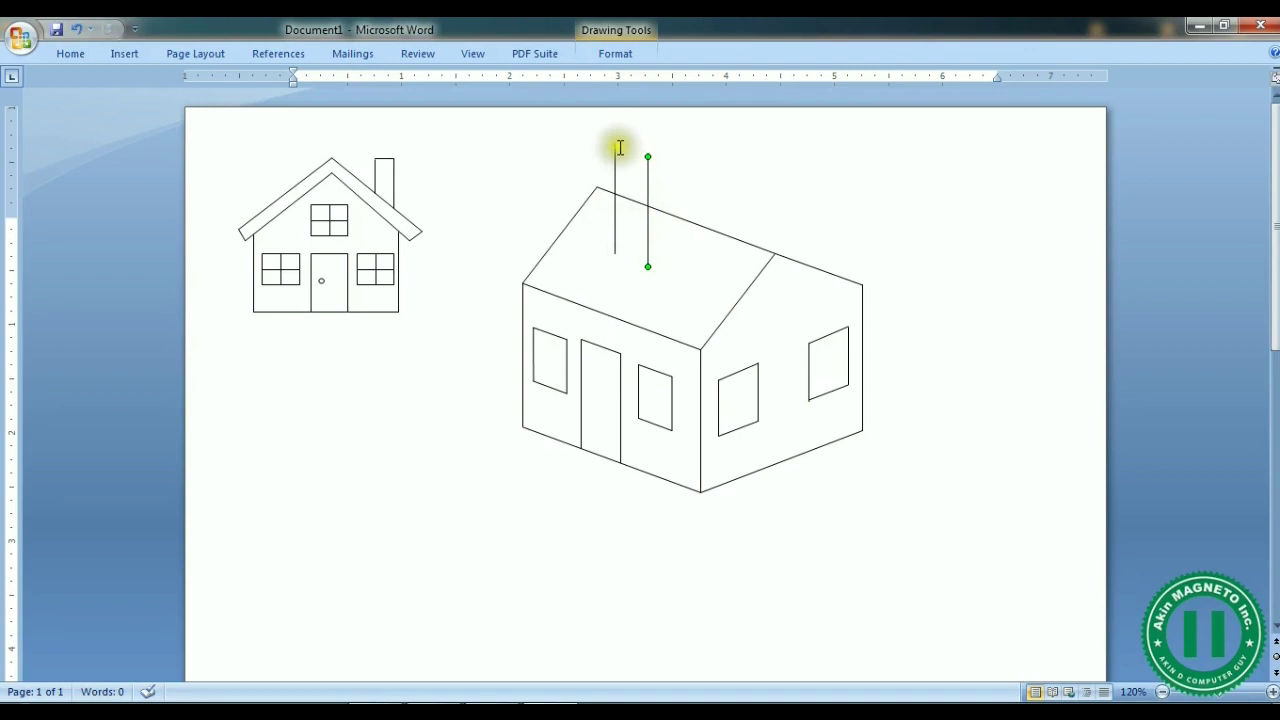
Step: Add a third upright and a slanted top copied from the roof edge, ending at the middle upright
click(673, 217)
key(ctrl+d)
drag(688, 232, 689, 167)
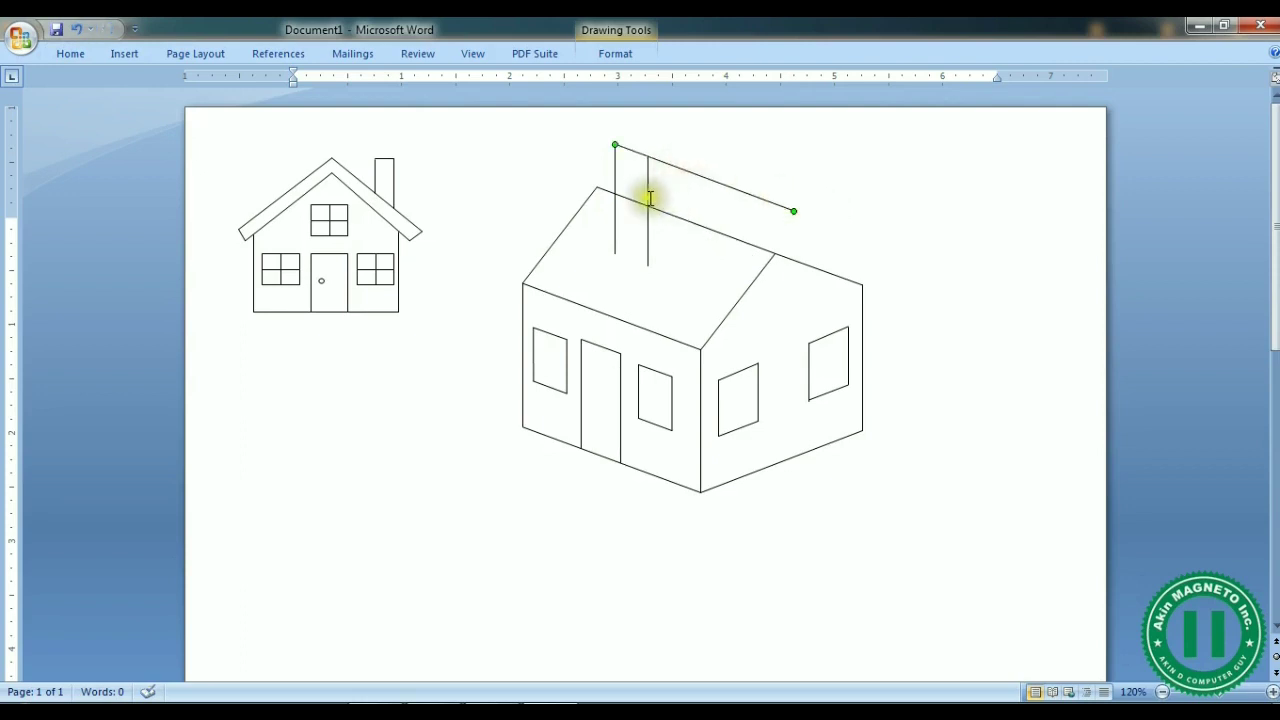
key(ctrl+c)
key(ctrl+v)
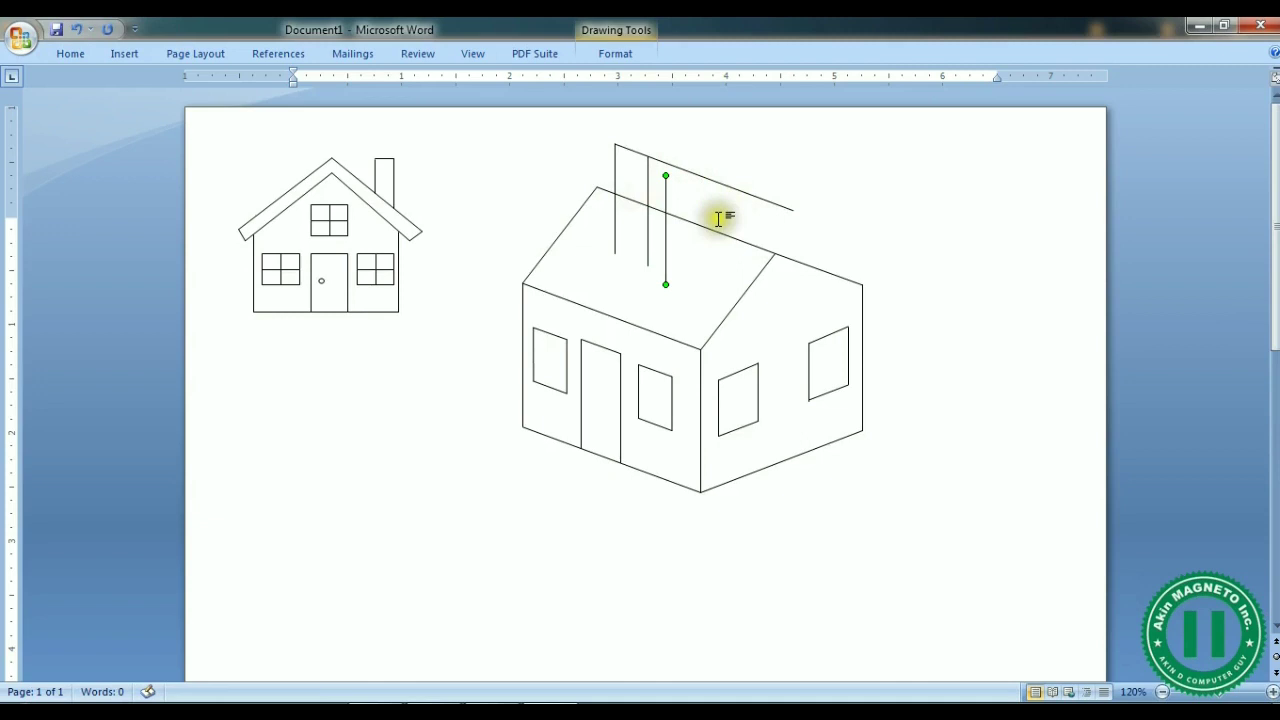
drag(665, 209, 660, 133)
key(ctrl+z)
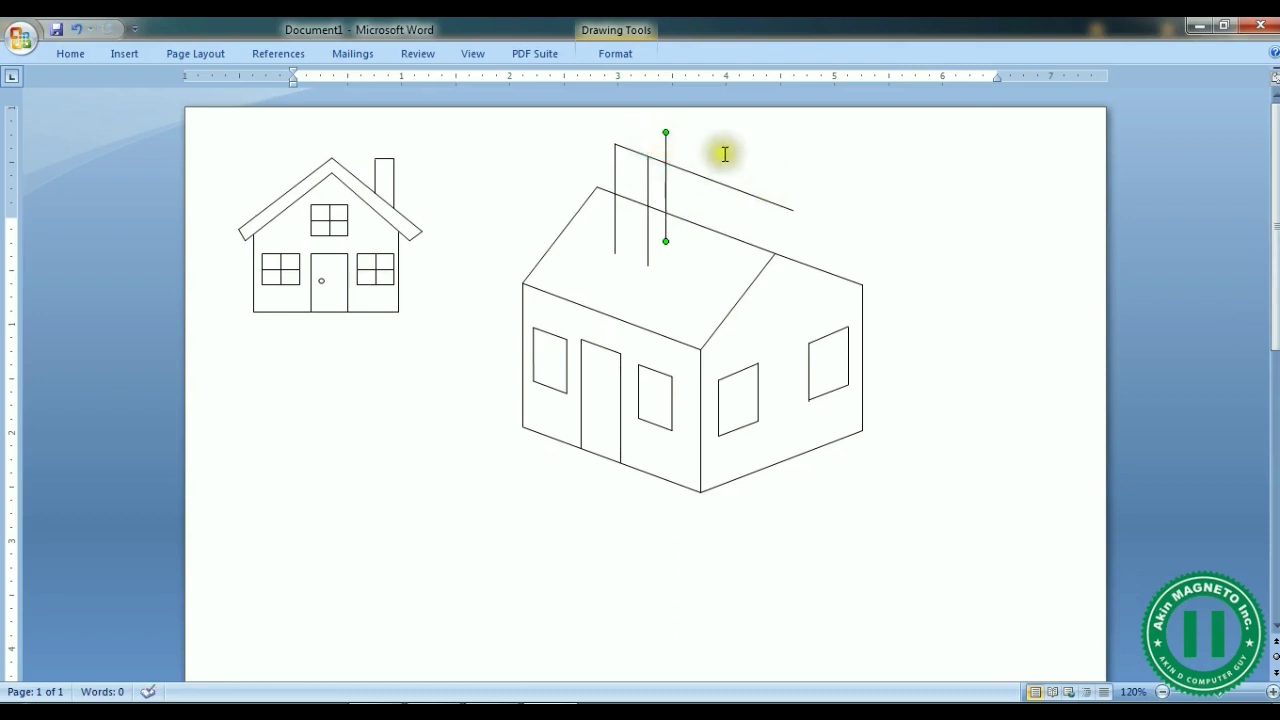
click(666, 163)
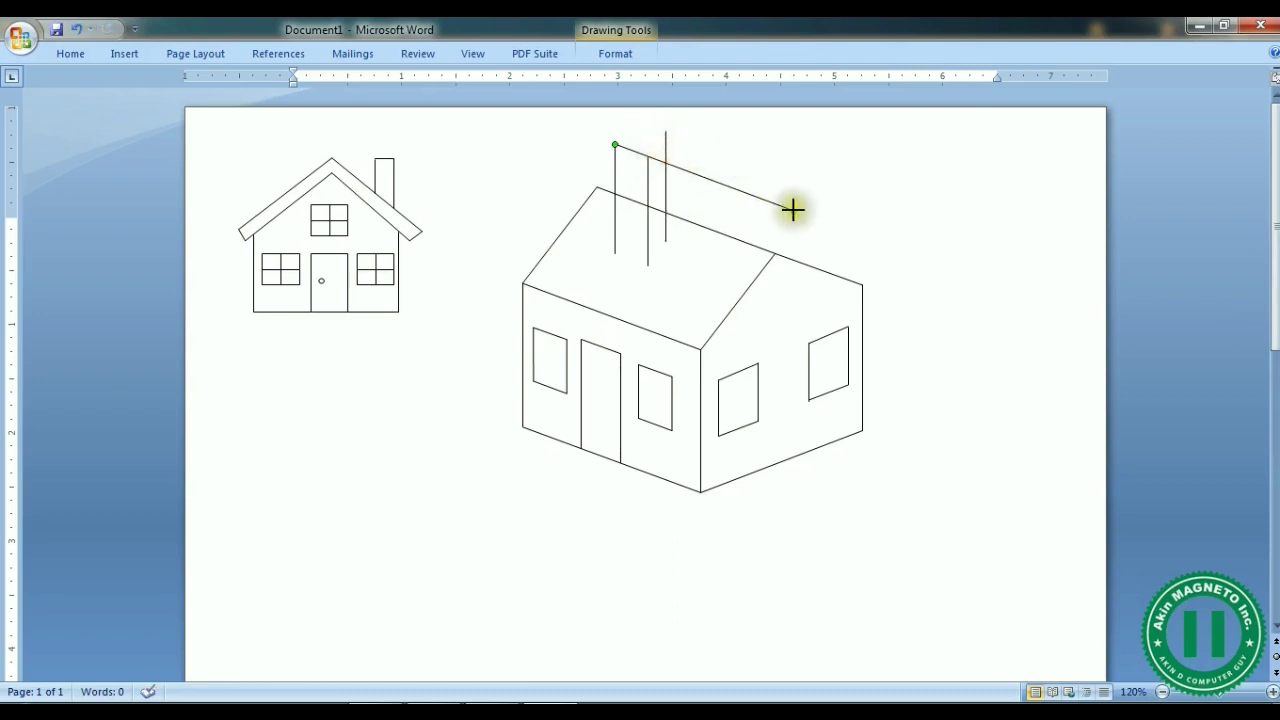
click(649, 162)
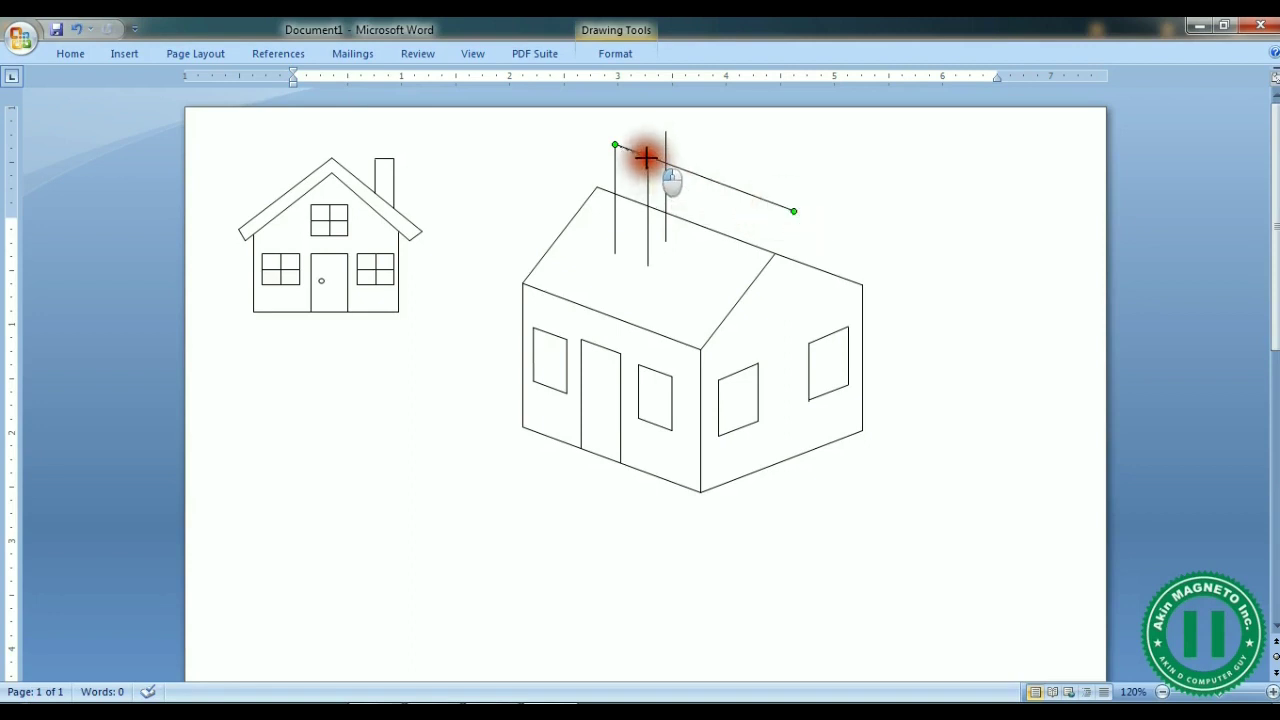
drag(648, 157, 648, 158)
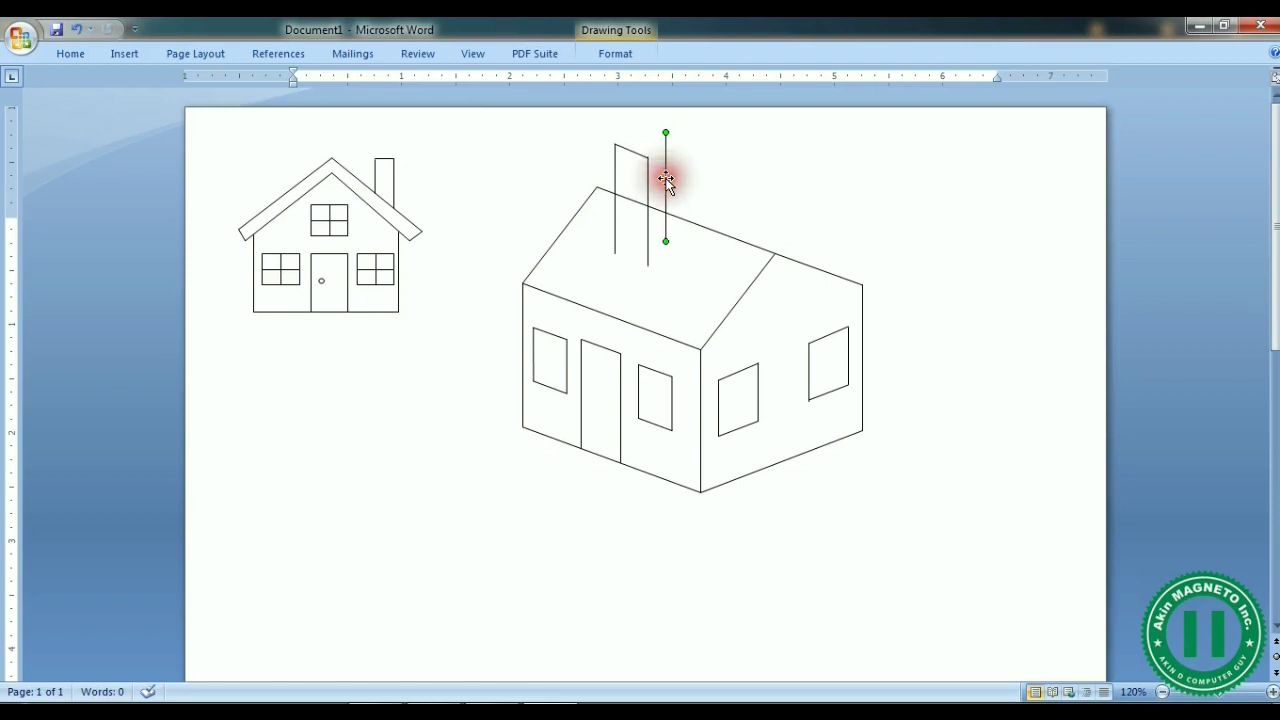
Step: Duplicate the roof ridge line and shift it down parallel to the roof toward the chimney
click(124, 53)
click(836, 188)
click(647, 246)
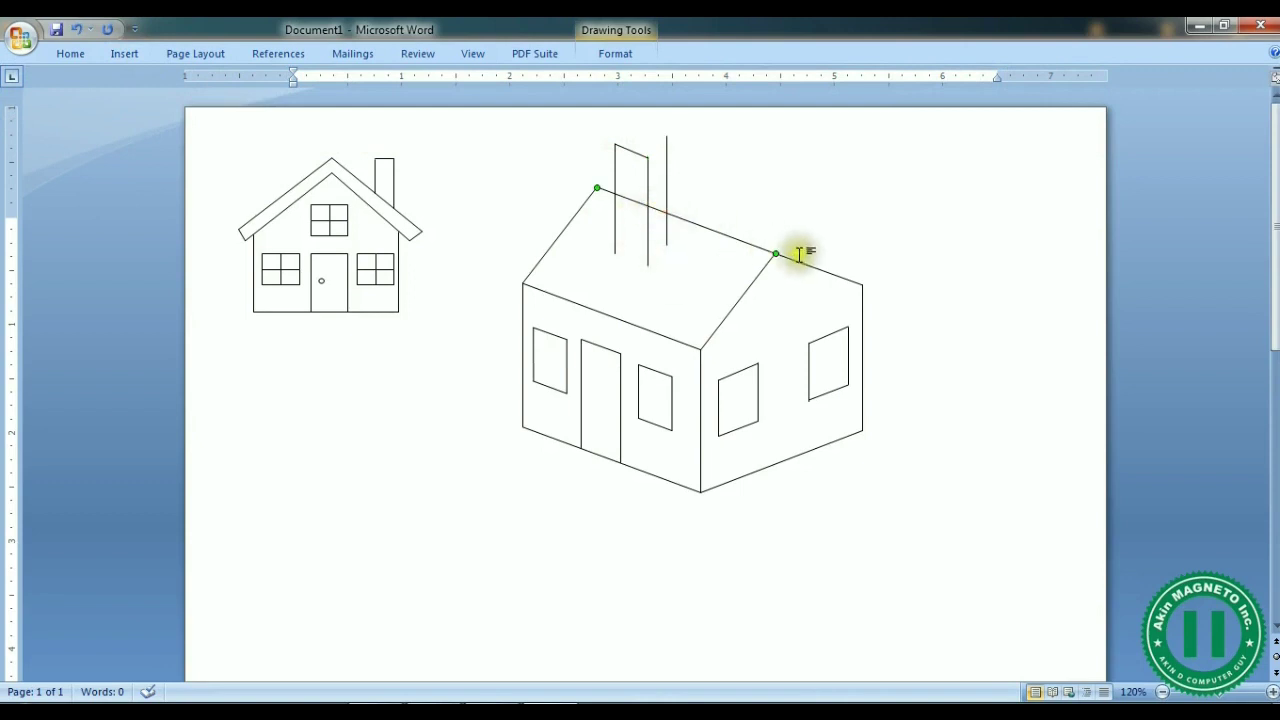
mouse_move(776, 254)
mouse_down()
mouse_move(623, 189)
mouse_move(775, 255)
mouse_up()
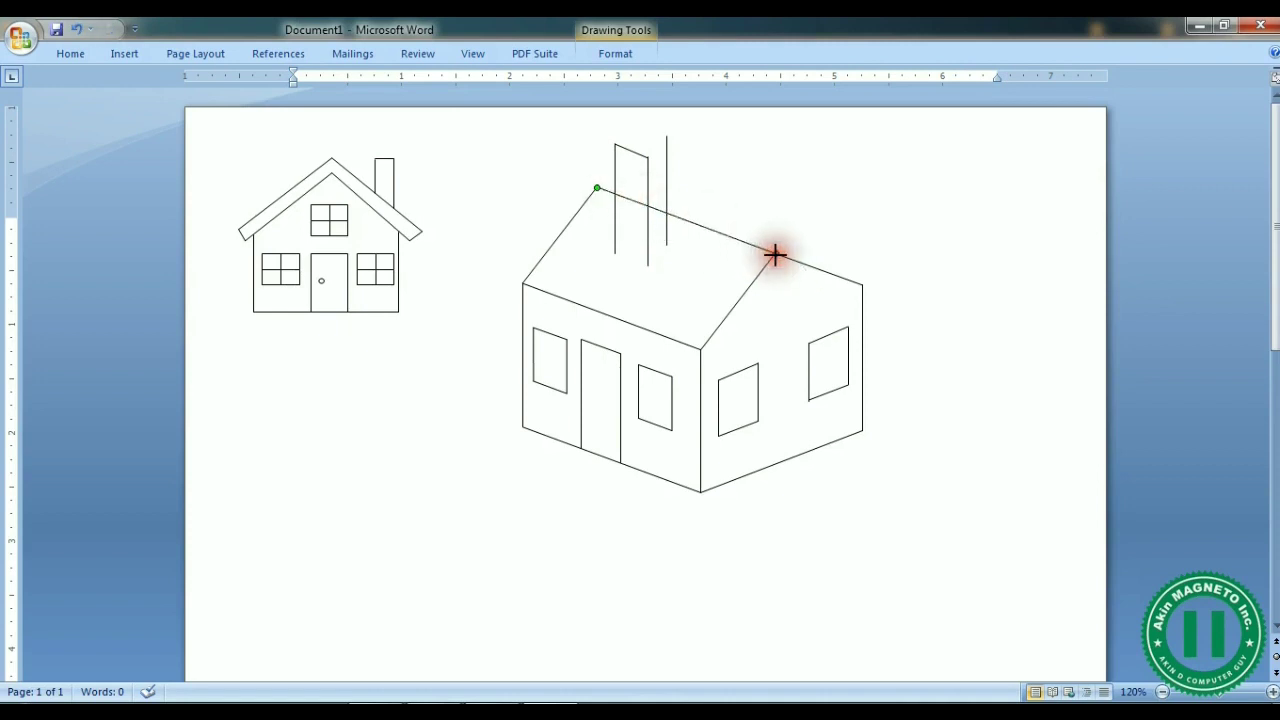
key(ctrl+d)
click(766, 254)
drag(597, 189, 648, 205)
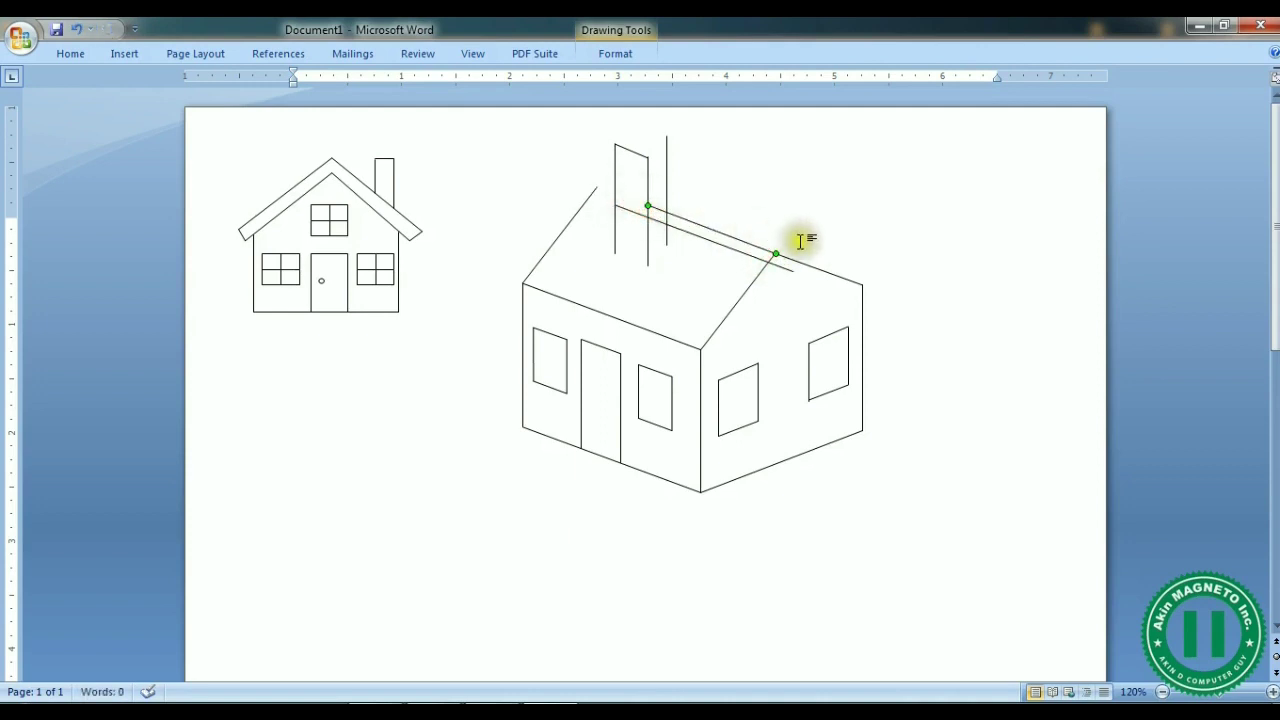
drag(754, 256, 690, 221)
drag(776, 254, 610, 190)
click(771, 214)
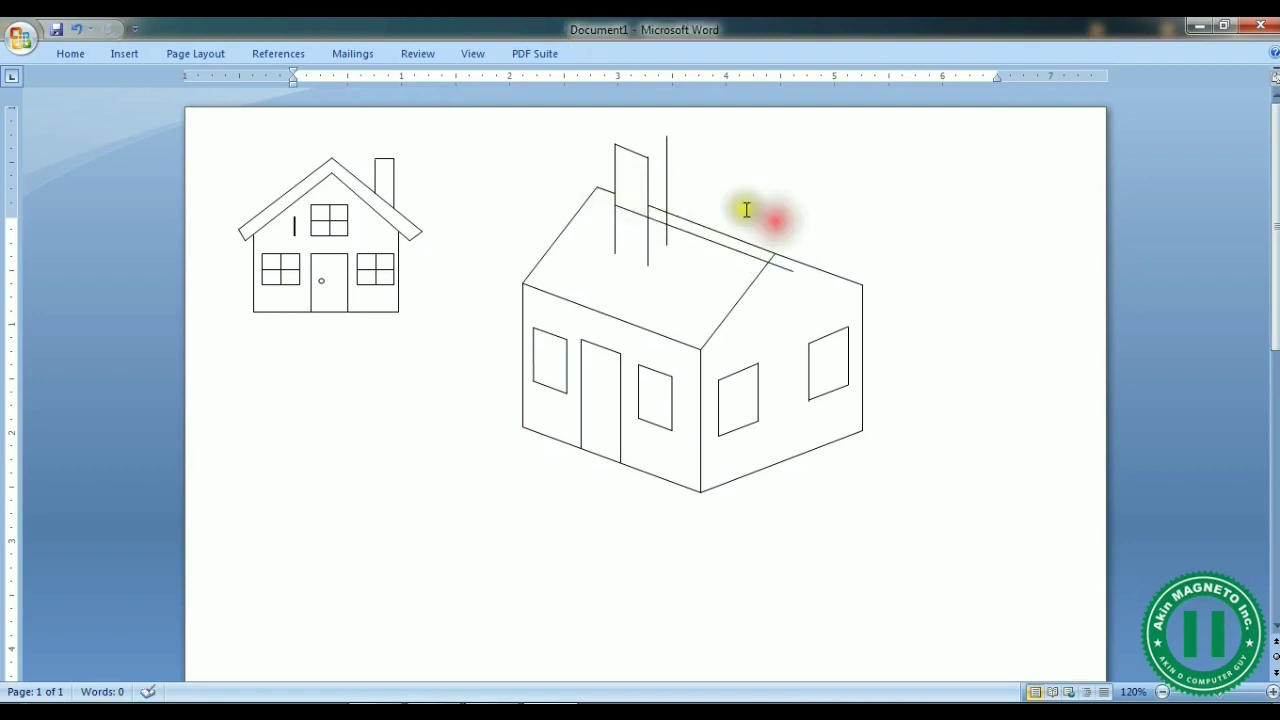
Step: Delete the stray vertical line and the extra roof line above the roof
click(667, 190)
key(Delete)
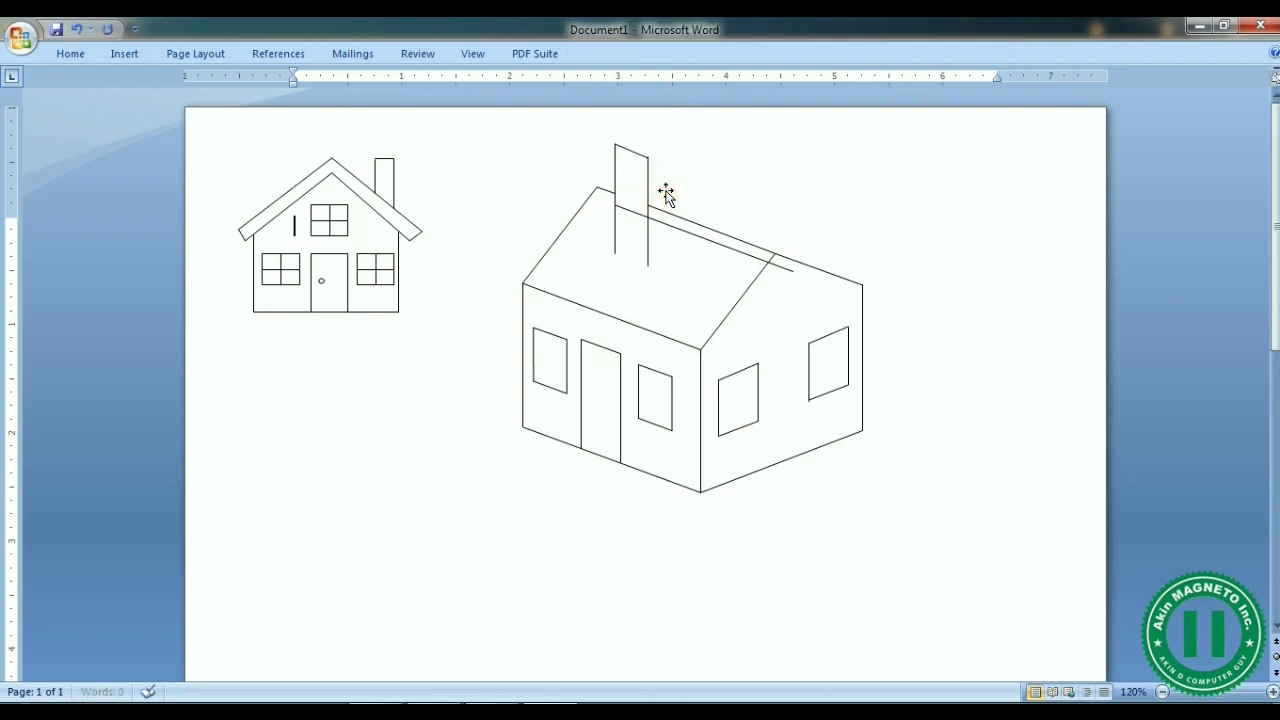
key(Delete)
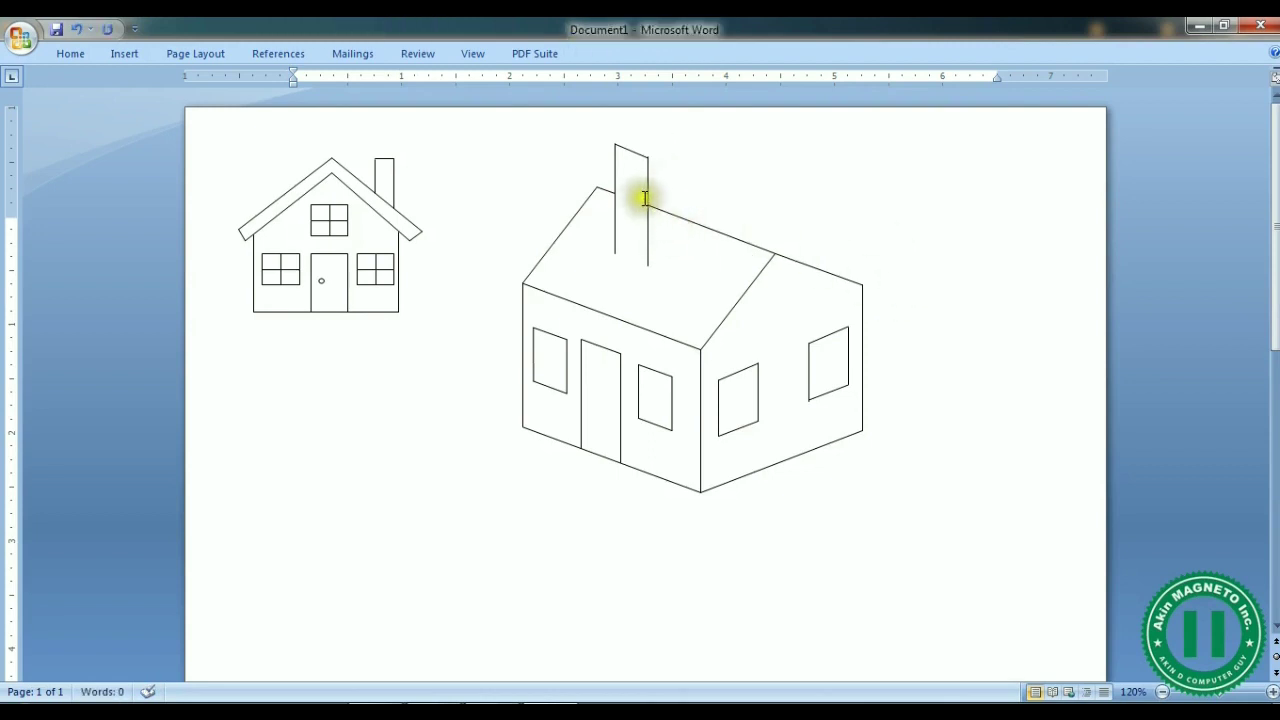
Step: Shorten the chimney's right and left sides so they meet the roof edge
click(648, 260)
drag(648, 262, 648, 232)
click(616, 250)
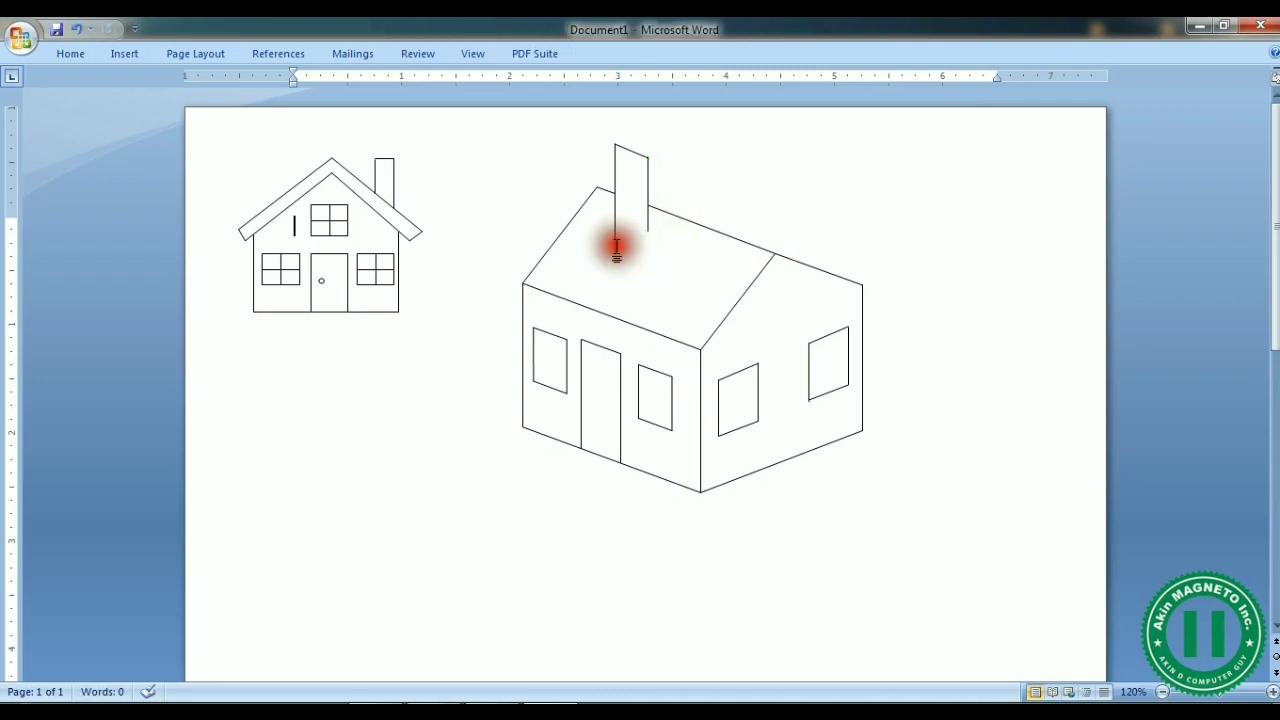
click(615, 250)
drag(615, 252, 614, 216)
click(792, 184)
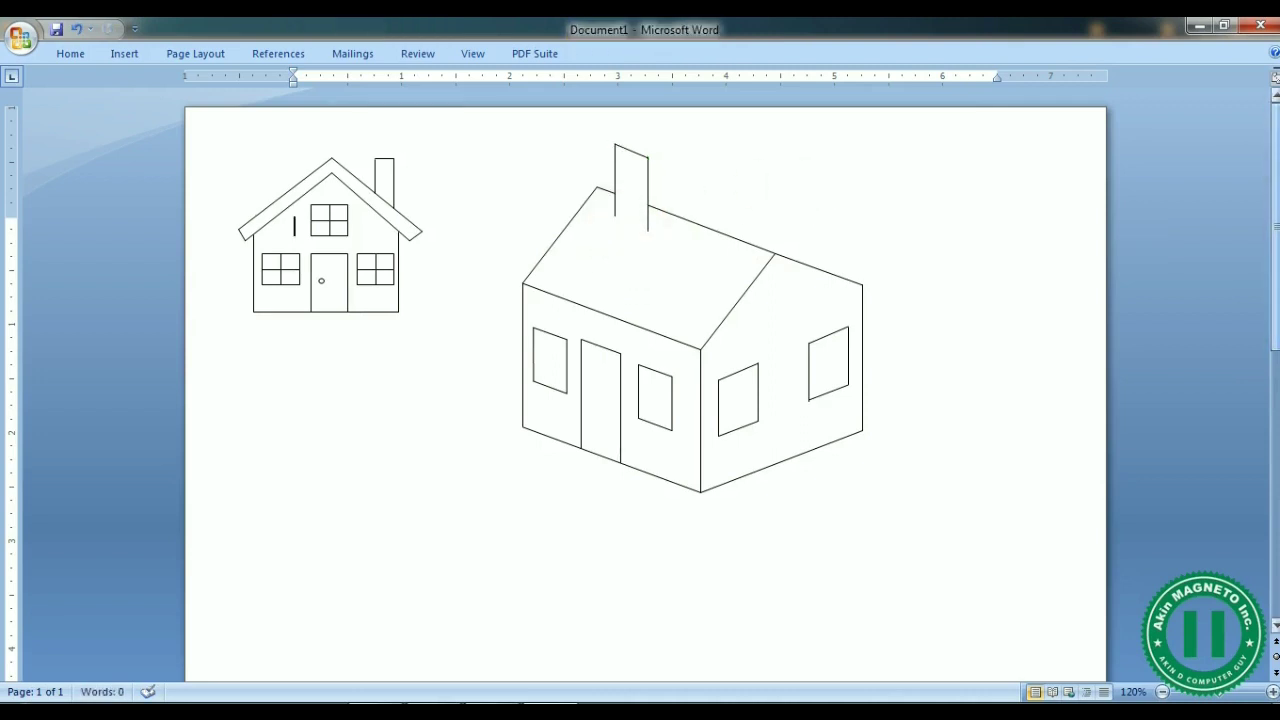
click(1240, 697)
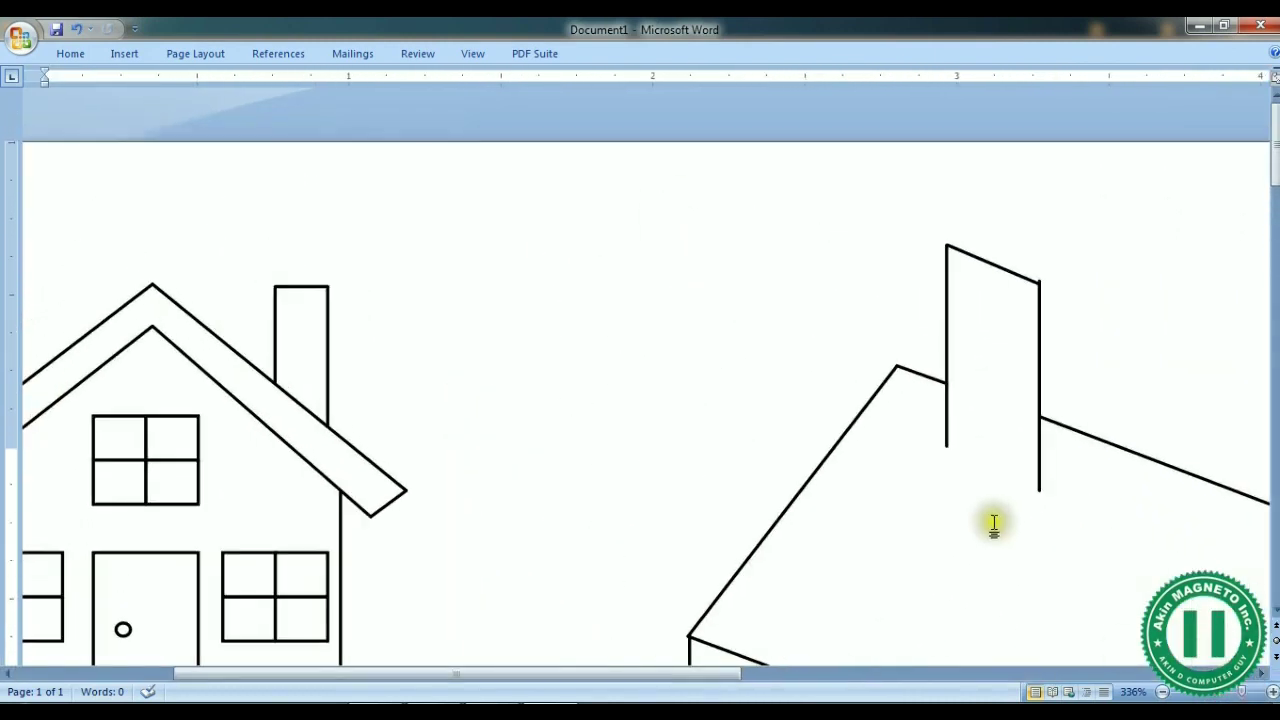
Step: Snap the chimney's slanted top onto its right side, then zoom back out to 130%
click(1030, 281)
drag(1030, 281, 1040, 283)
click(1183, 314)
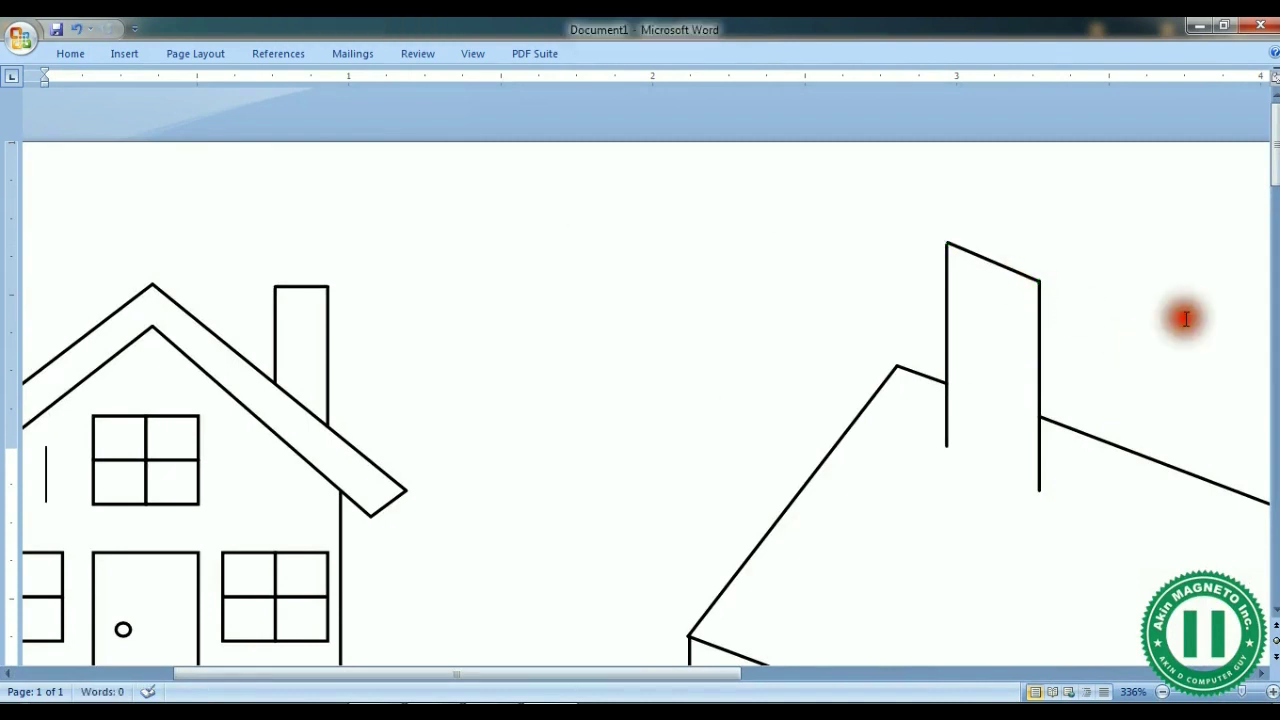
click(971, 259)
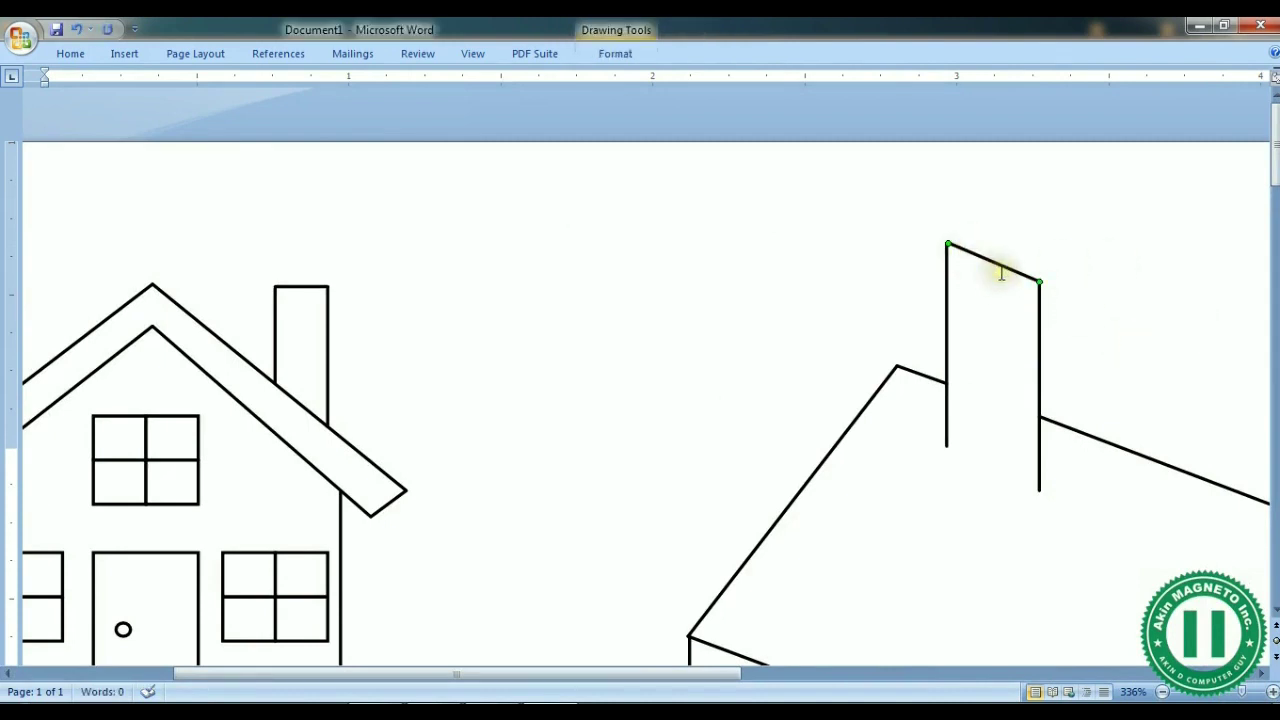
click(1080, 293)
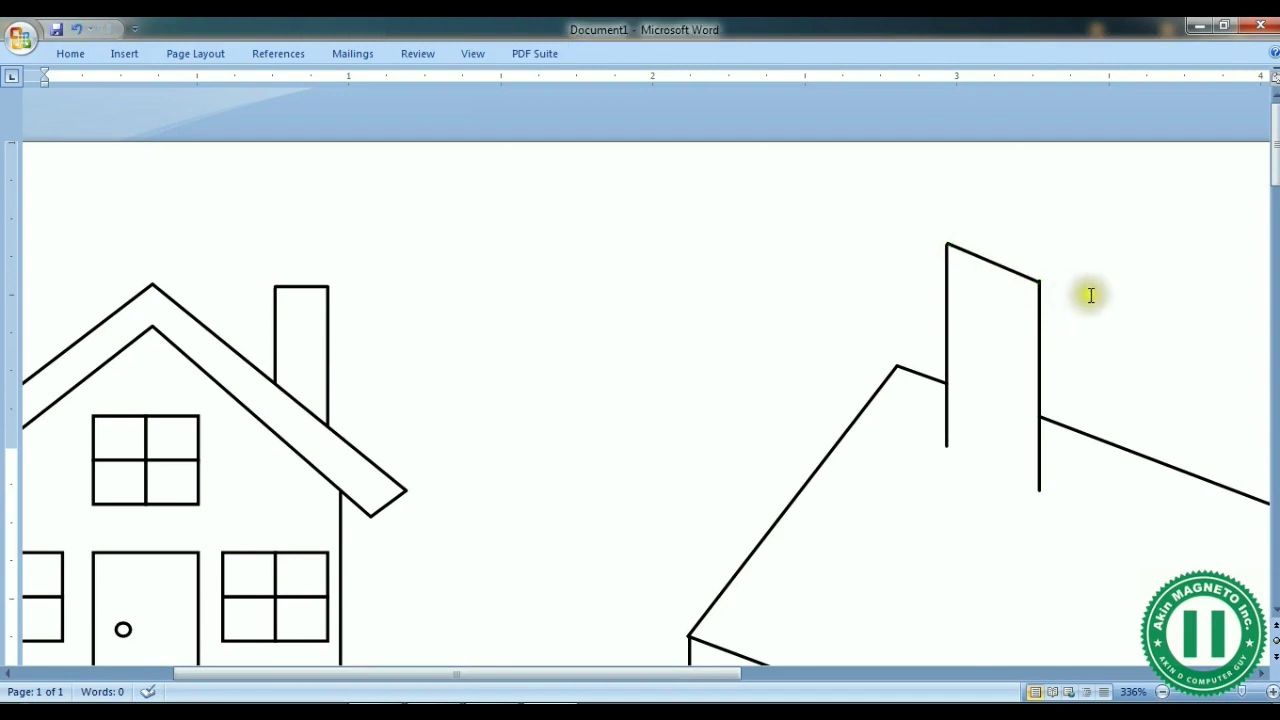
click(1040, 288)
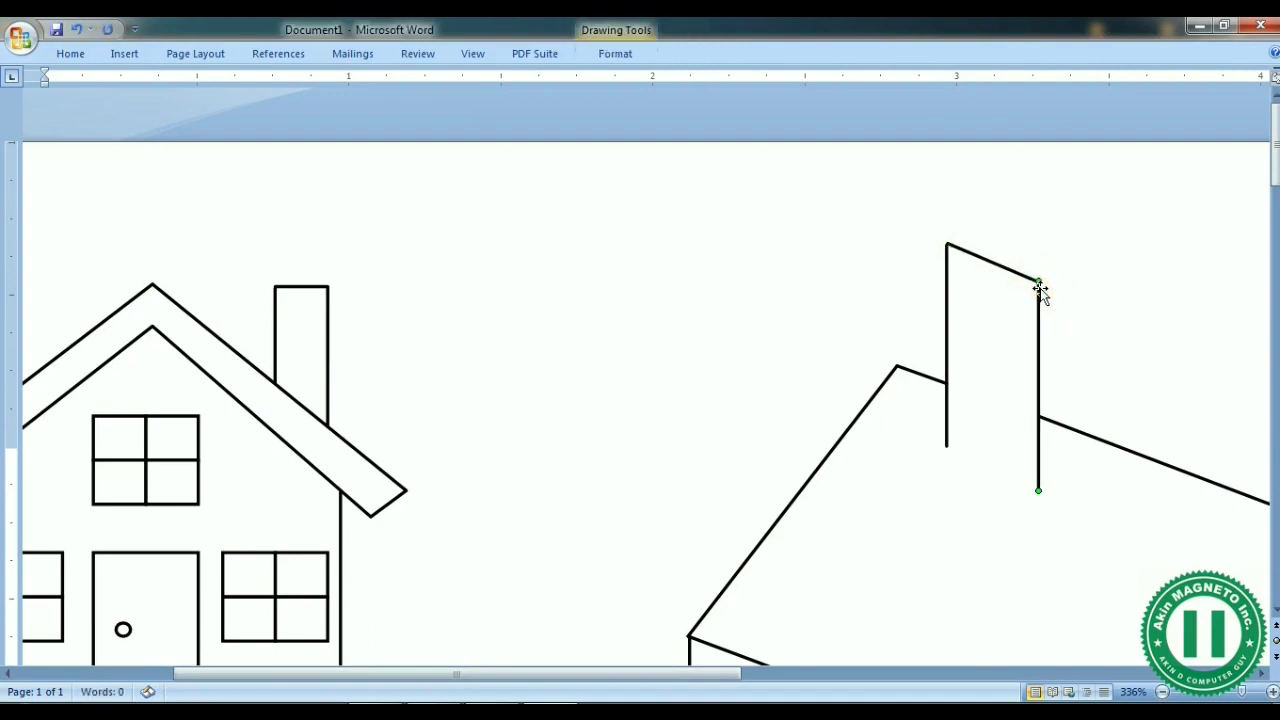
click(1150, 283)
click(1037, 295)
click(1125, 290)
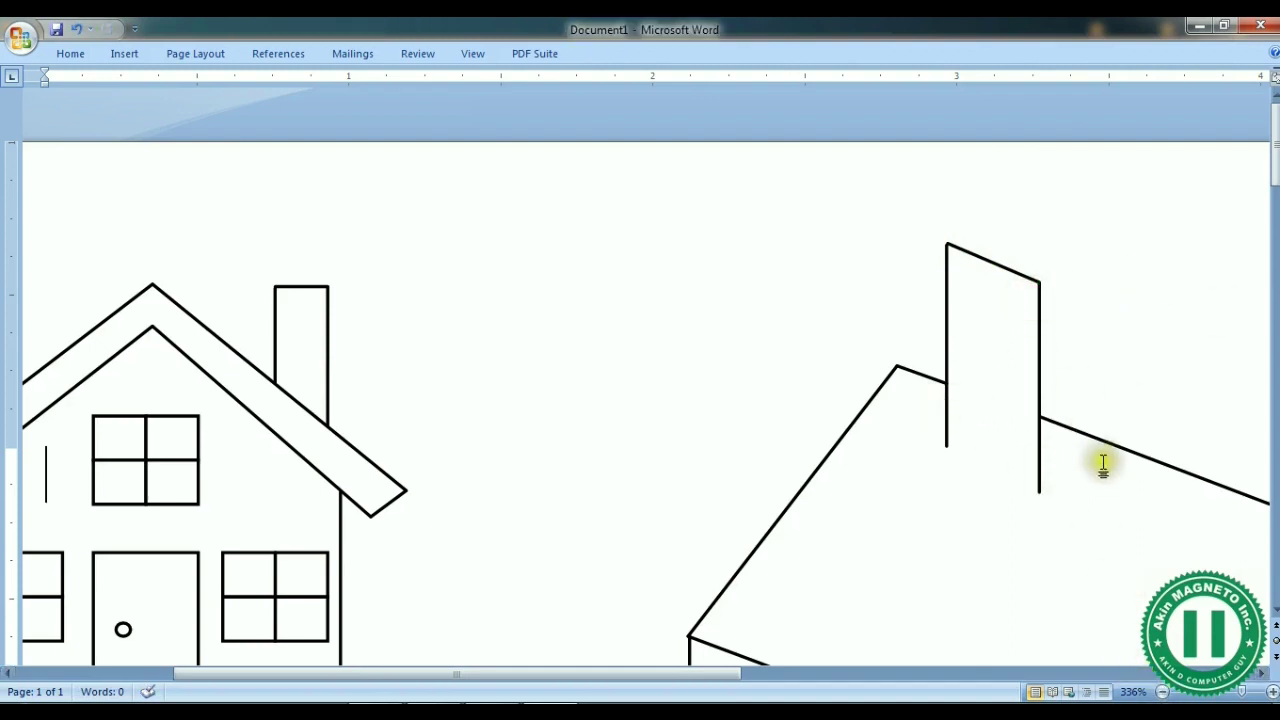
click(1162, 692)
click(1162, 692)
click(1162, 692)
click(1162, 692)
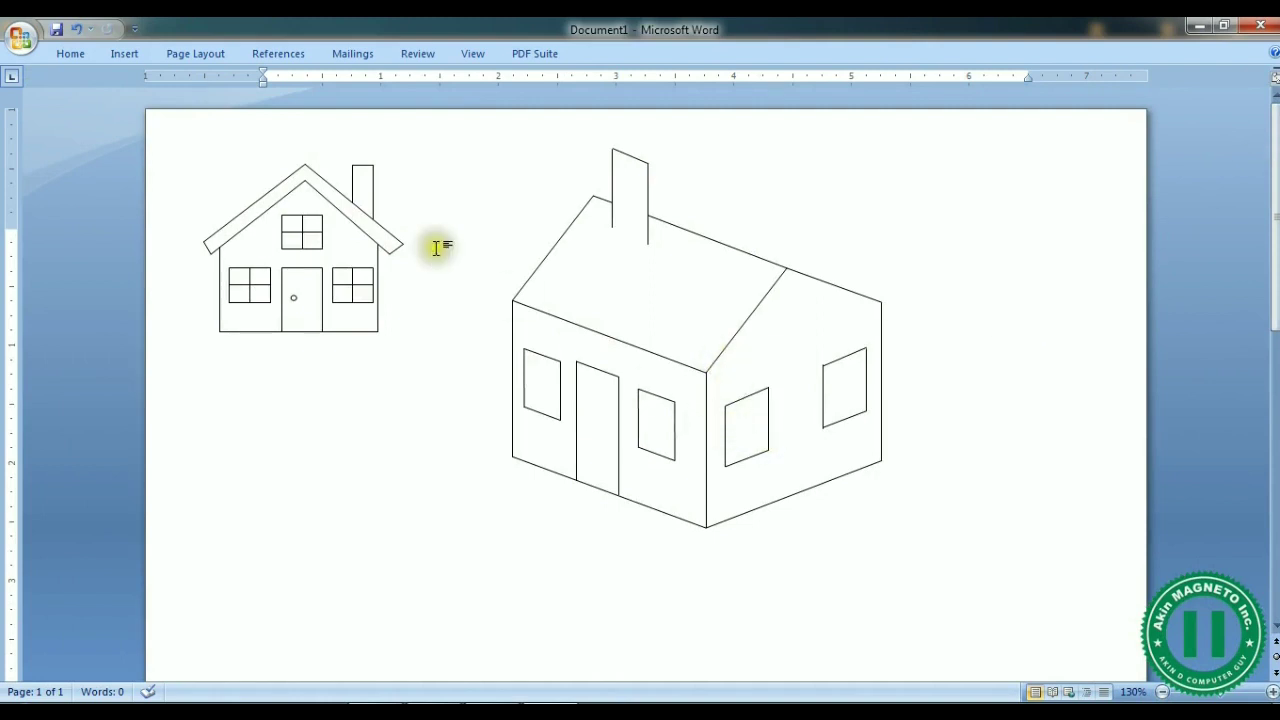
Step: Draw a short line inside the first window on the house's right wall
click(124, 53)
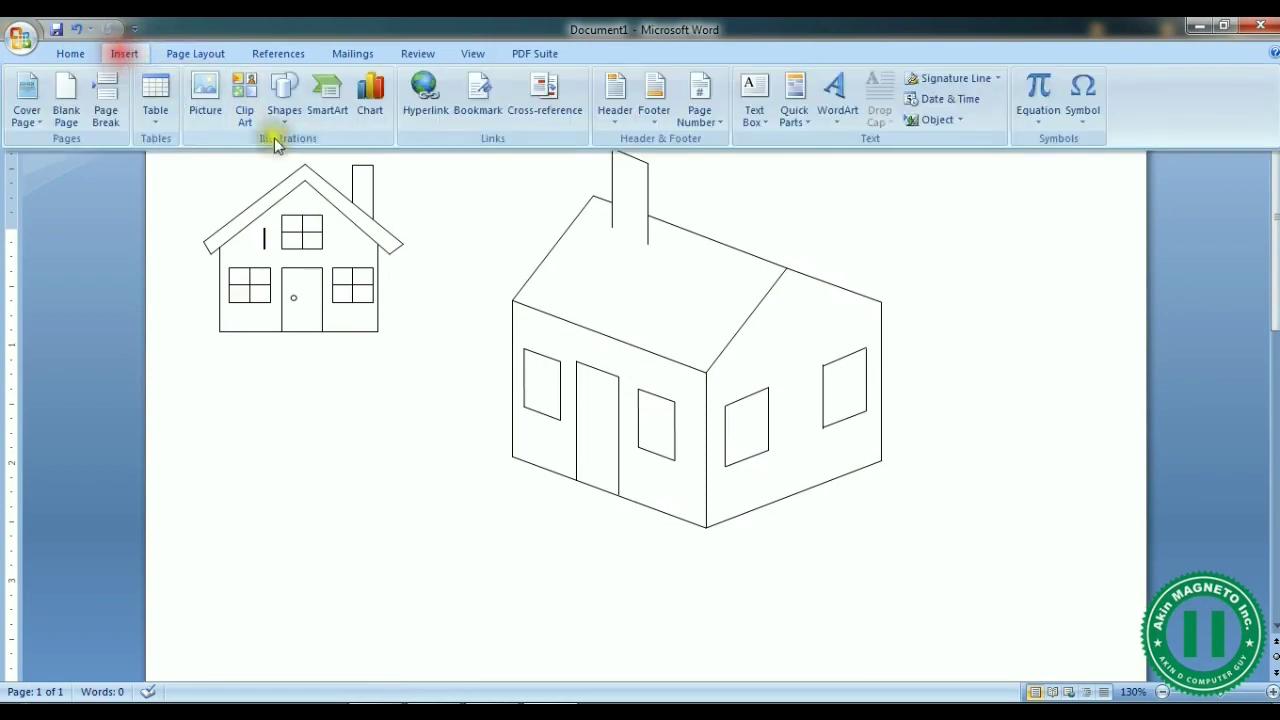
click(284, 100)
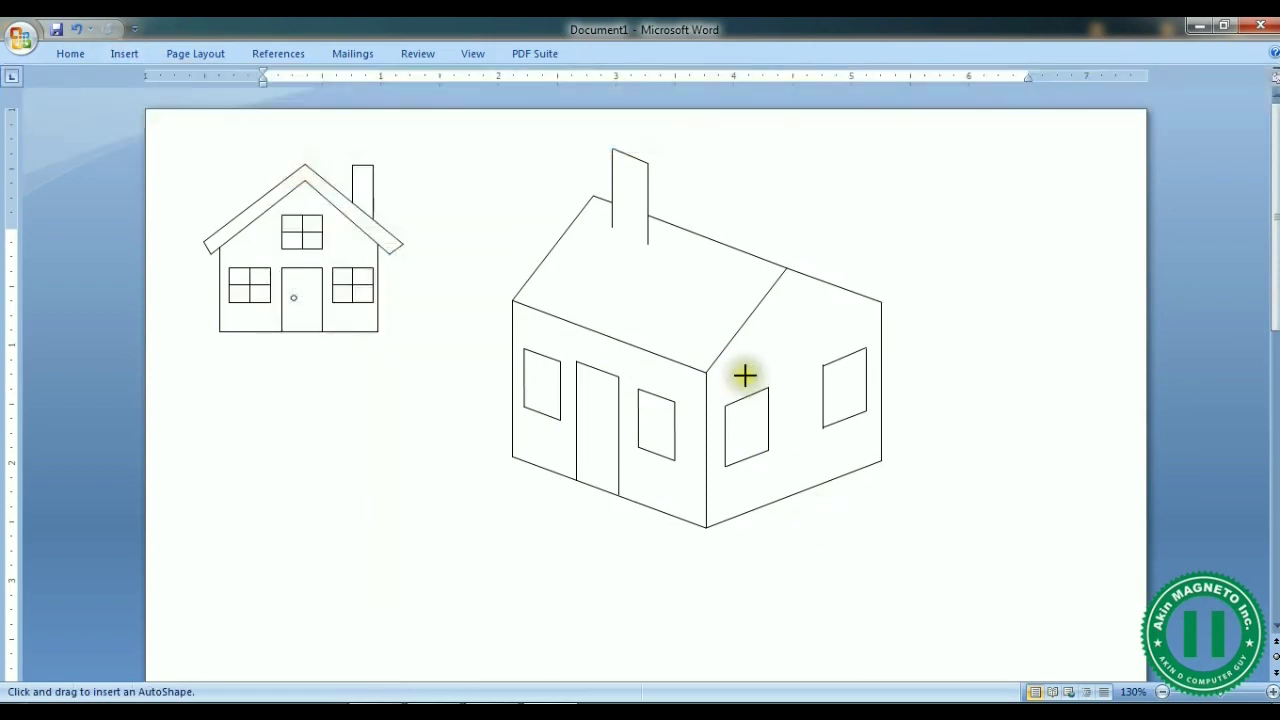
click(756, 441)
drag(756, 441, 747, 461)
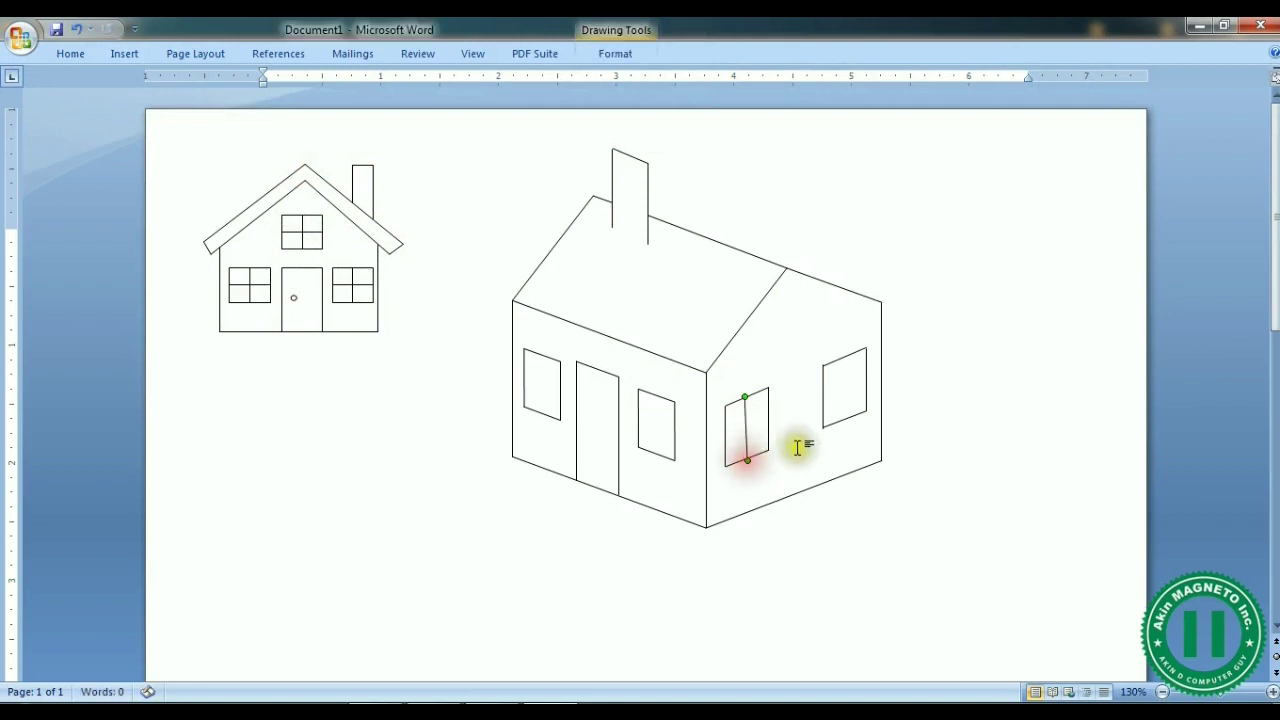
Step: Set the line's shape width to 0 so it becomes a vertical divider
click(618, 53)
double_click(1195, 113)
text(0)
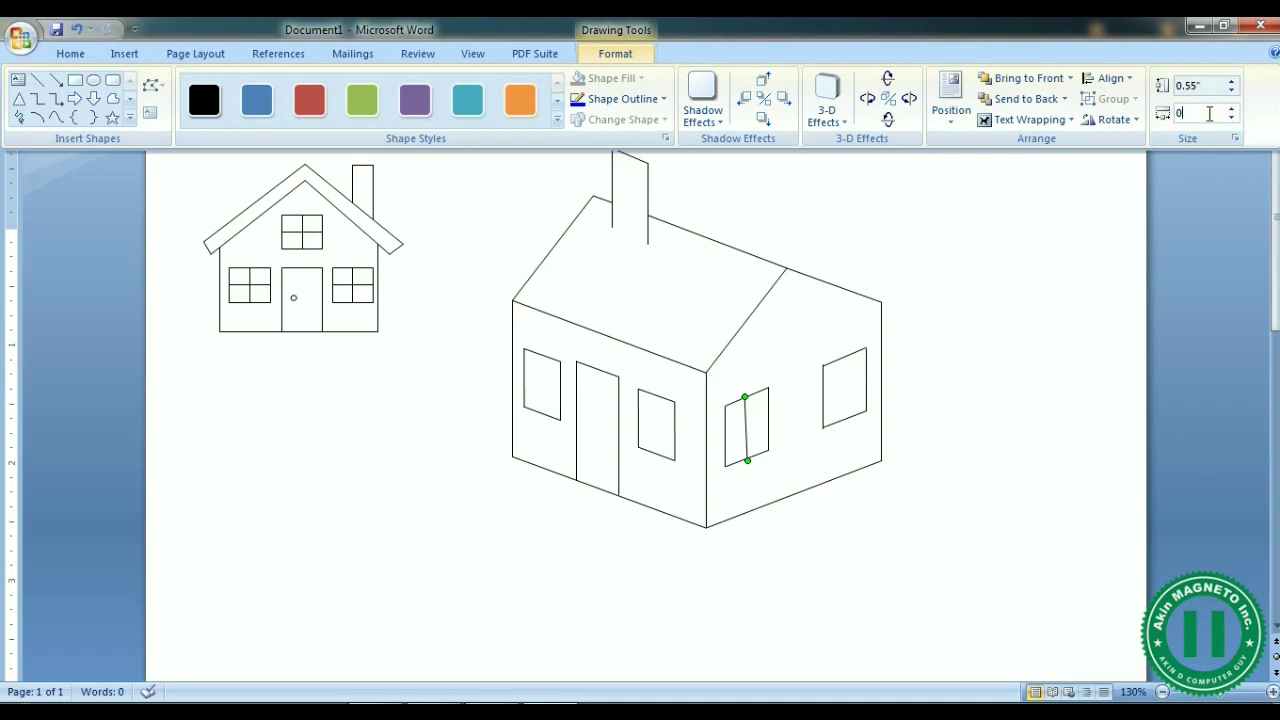
key(Return)
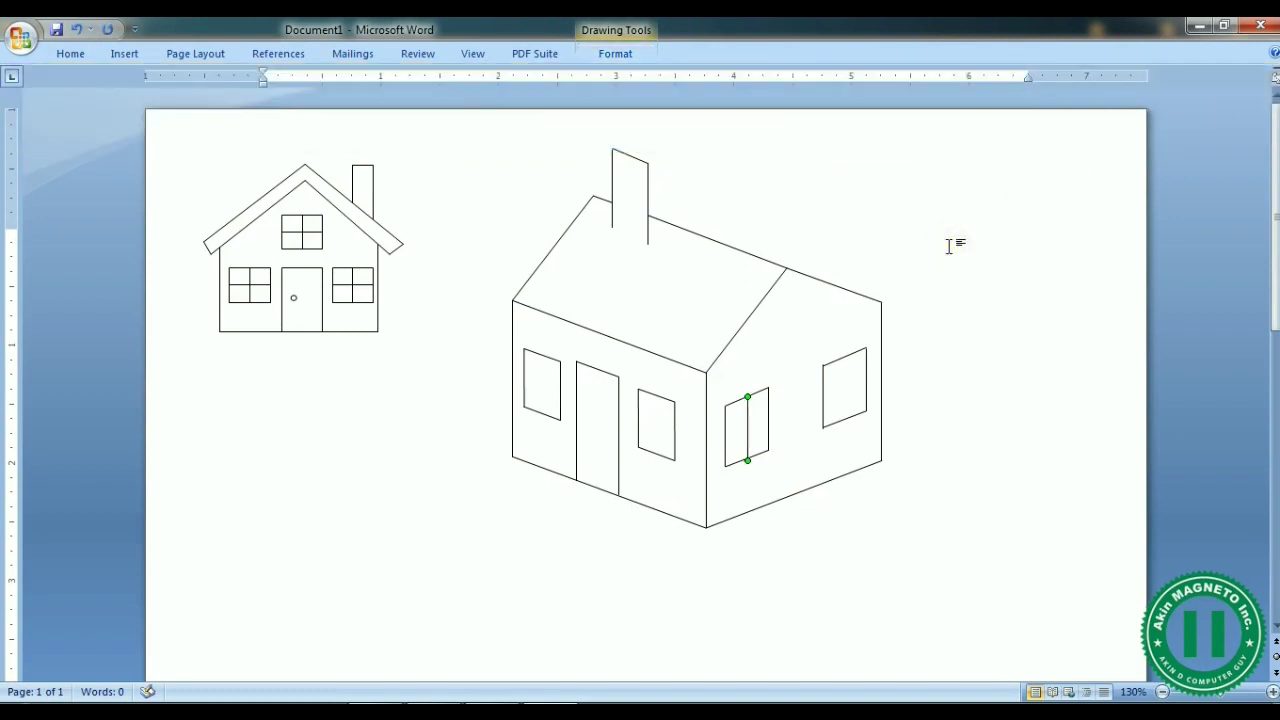
Step: Position the vertical divider so it spans the first right-wall window
key(Right)
key(Right)
key(Down)
key(Down)
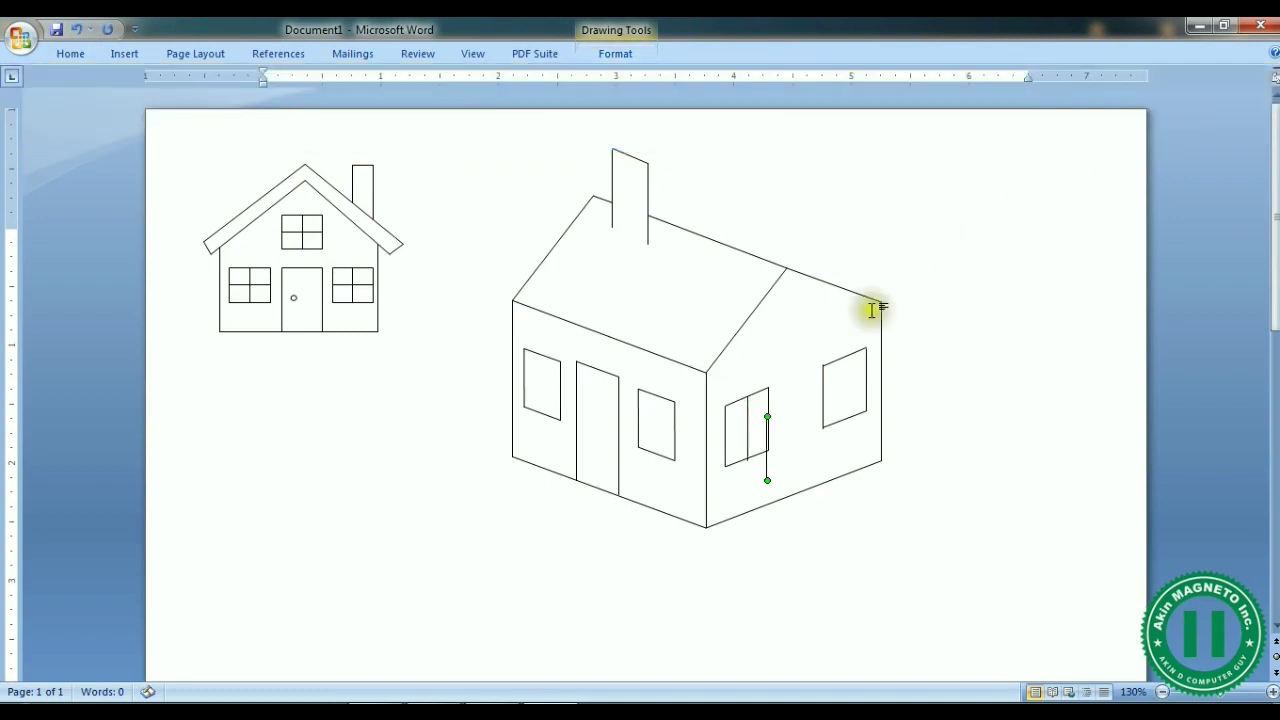
click(748, 444)
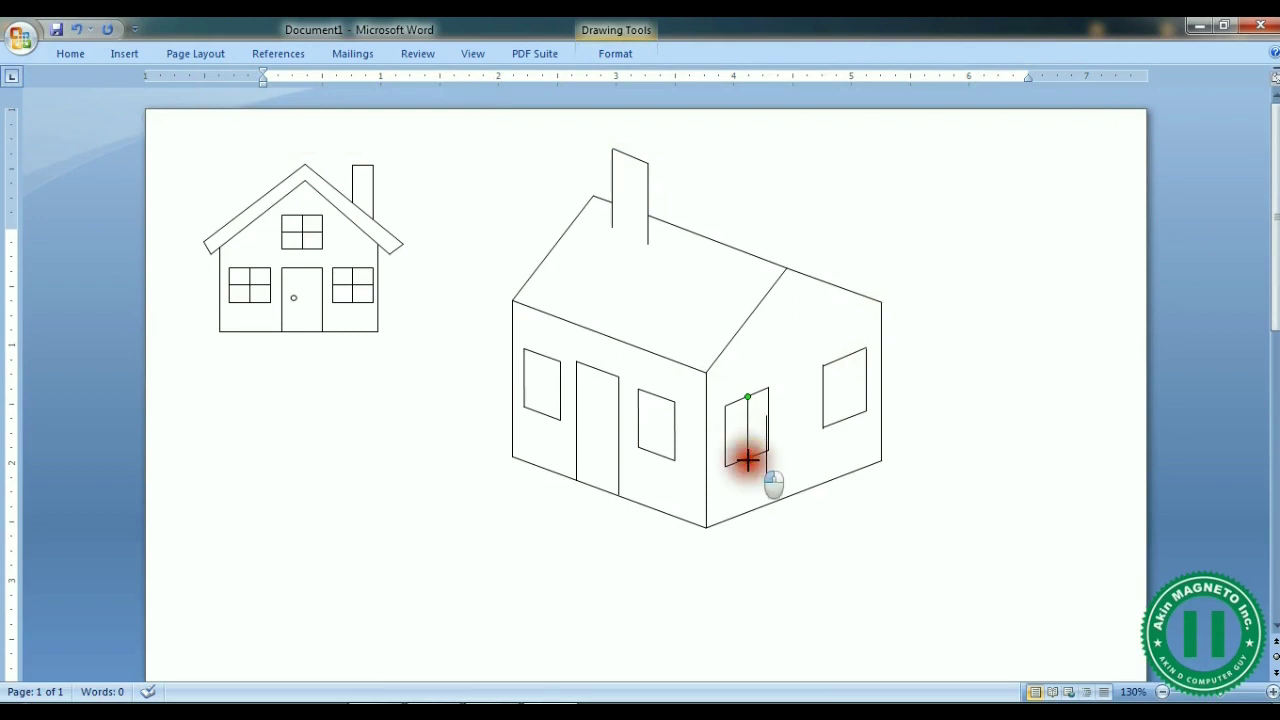
click(777, 449)
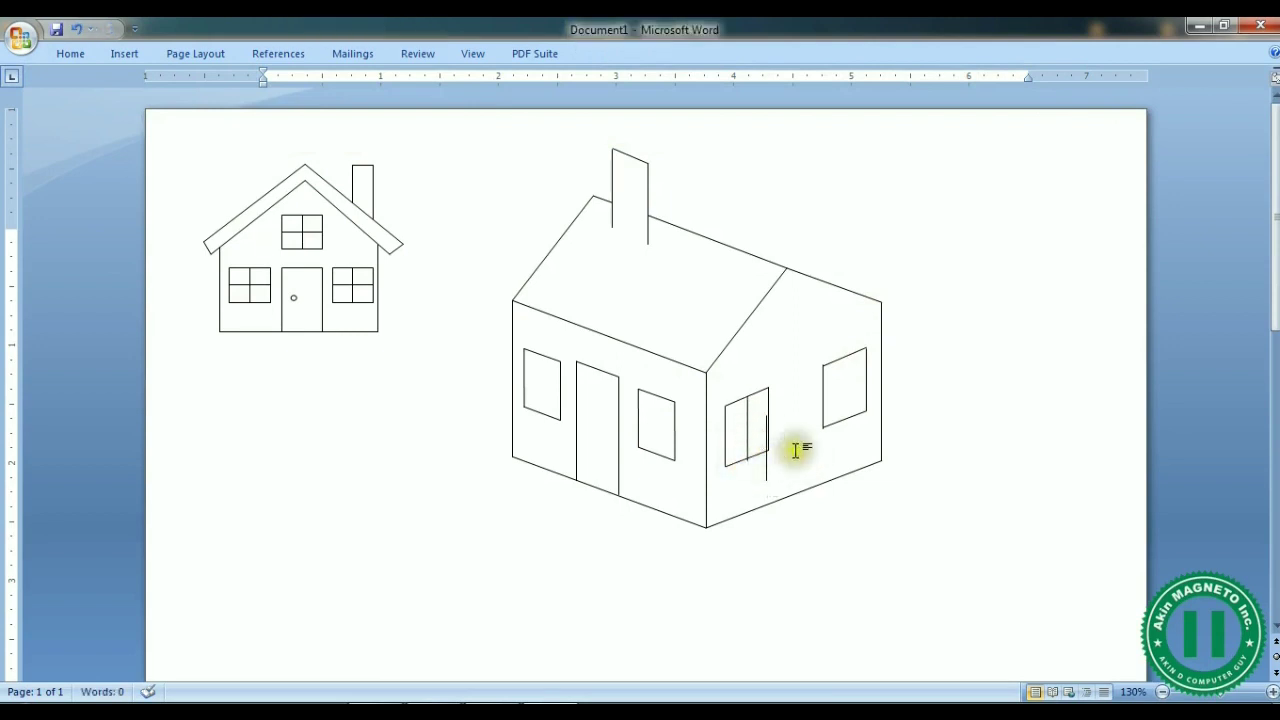
click(748, 440)
click(766, 449)
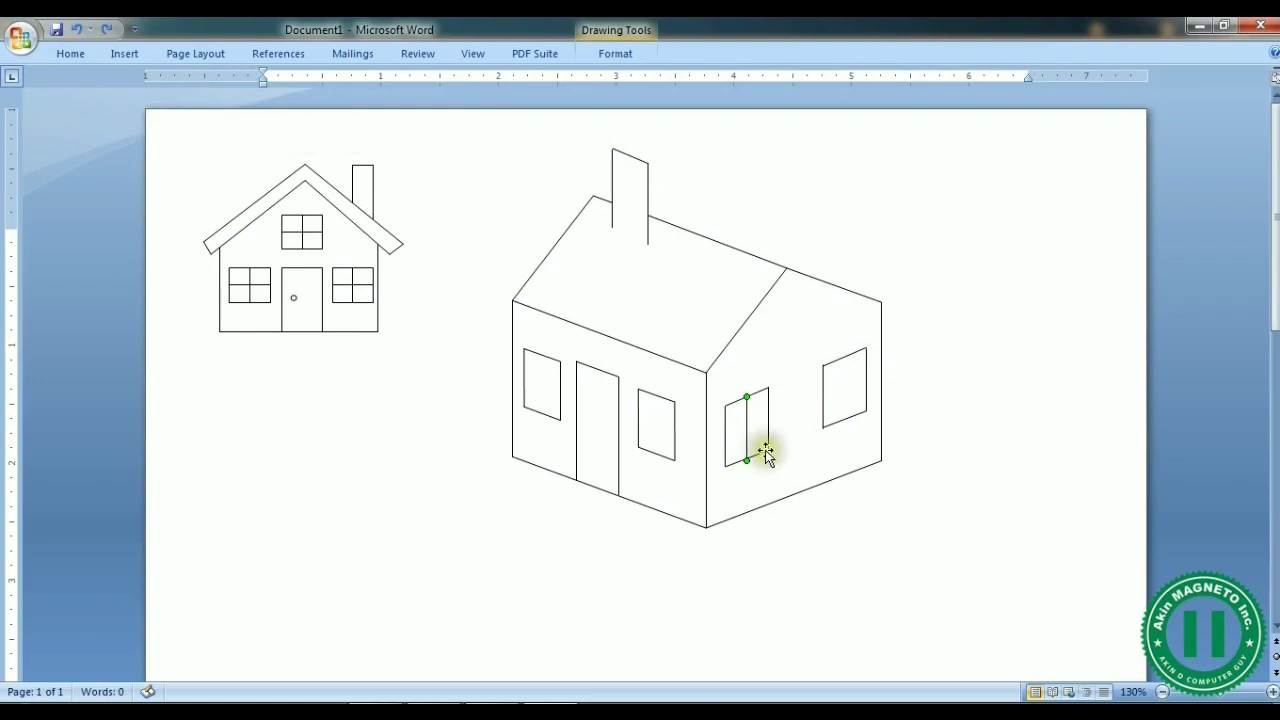
key(Delete)
click(752, 440)
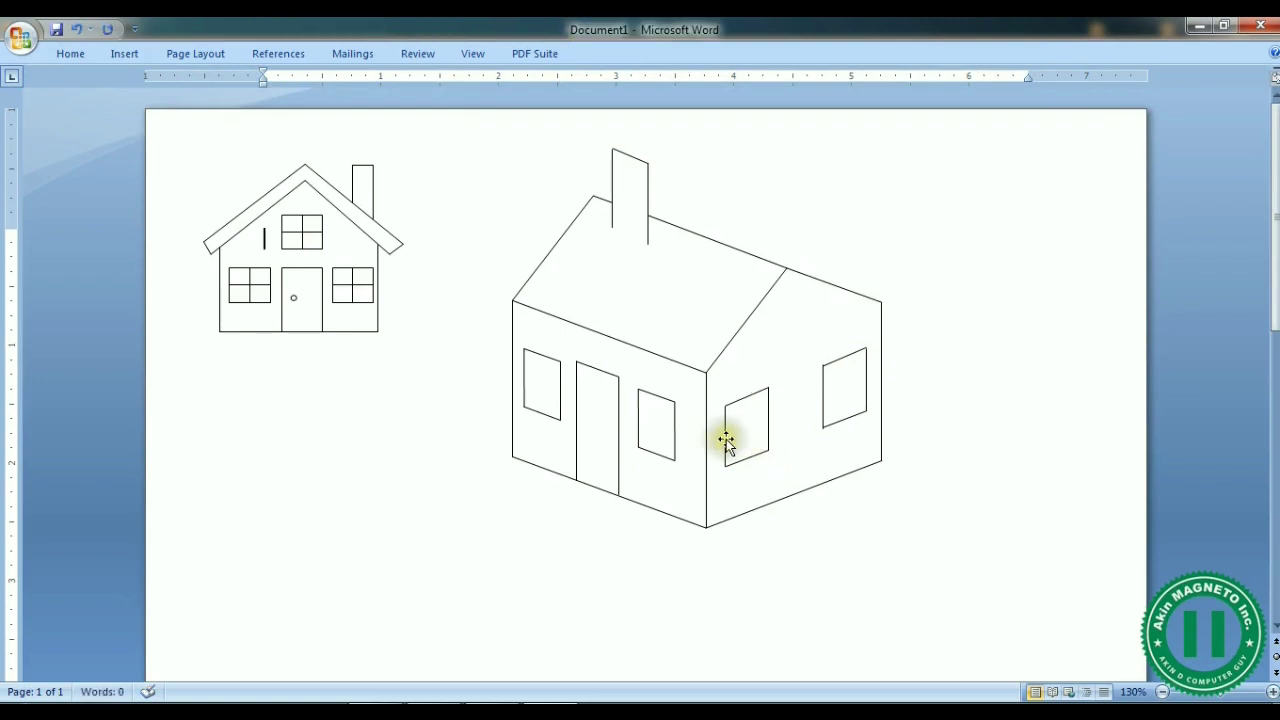
key(ctrl+z)
click(745, 447)
drag(745, 447, 746, 418)
key(ctrl+Right)
Step: Duplicate the divider and move the copy into the far right window
key(ctrl+y)
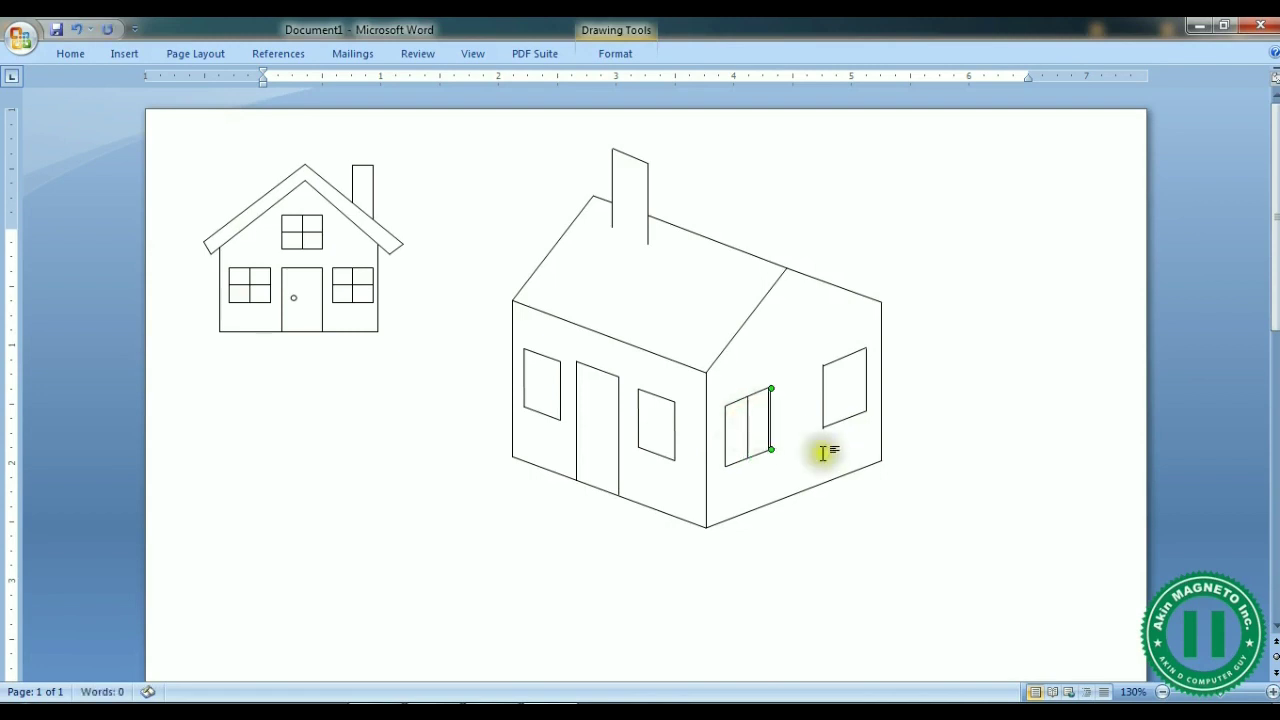
drag(769, 414, 846, 380)
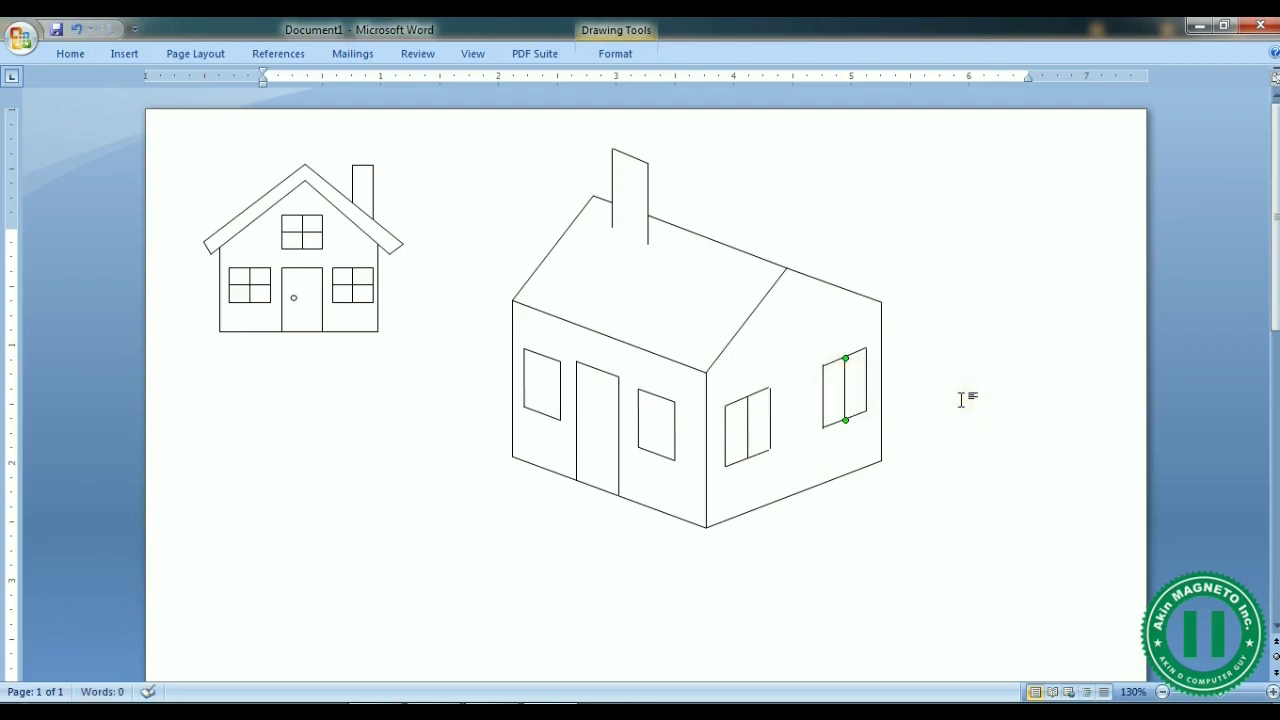
click(961, 400)
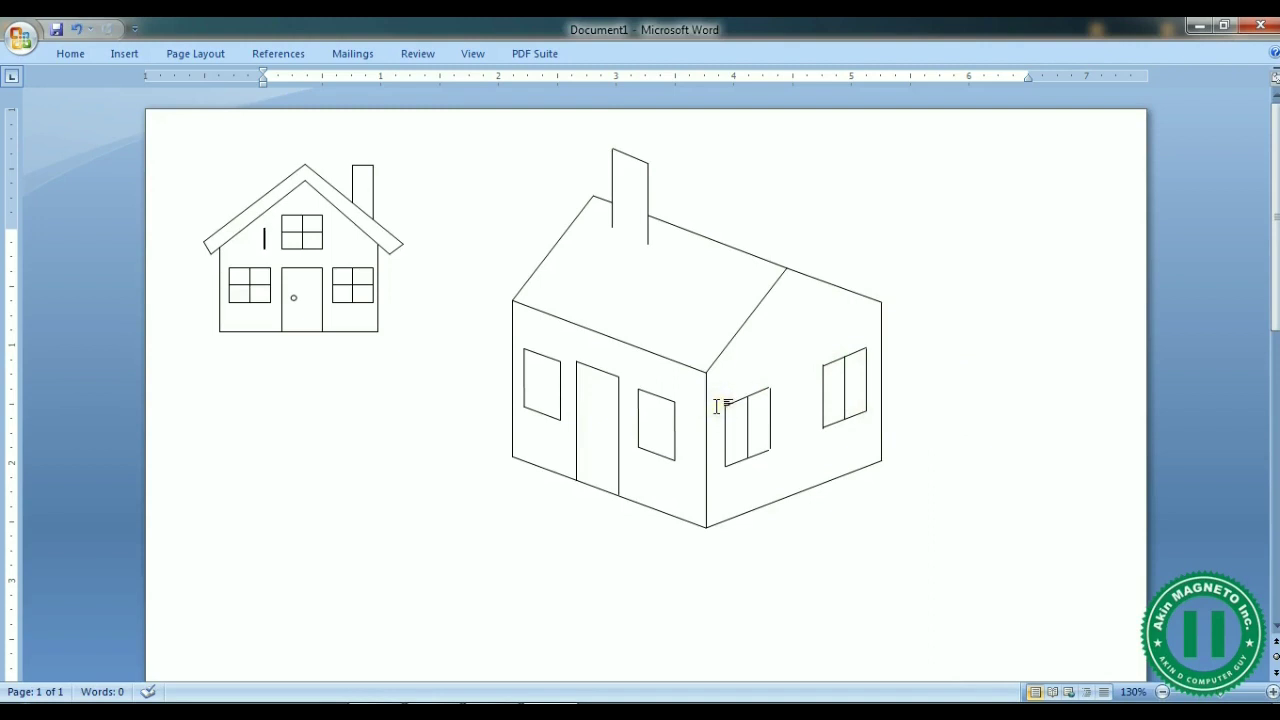